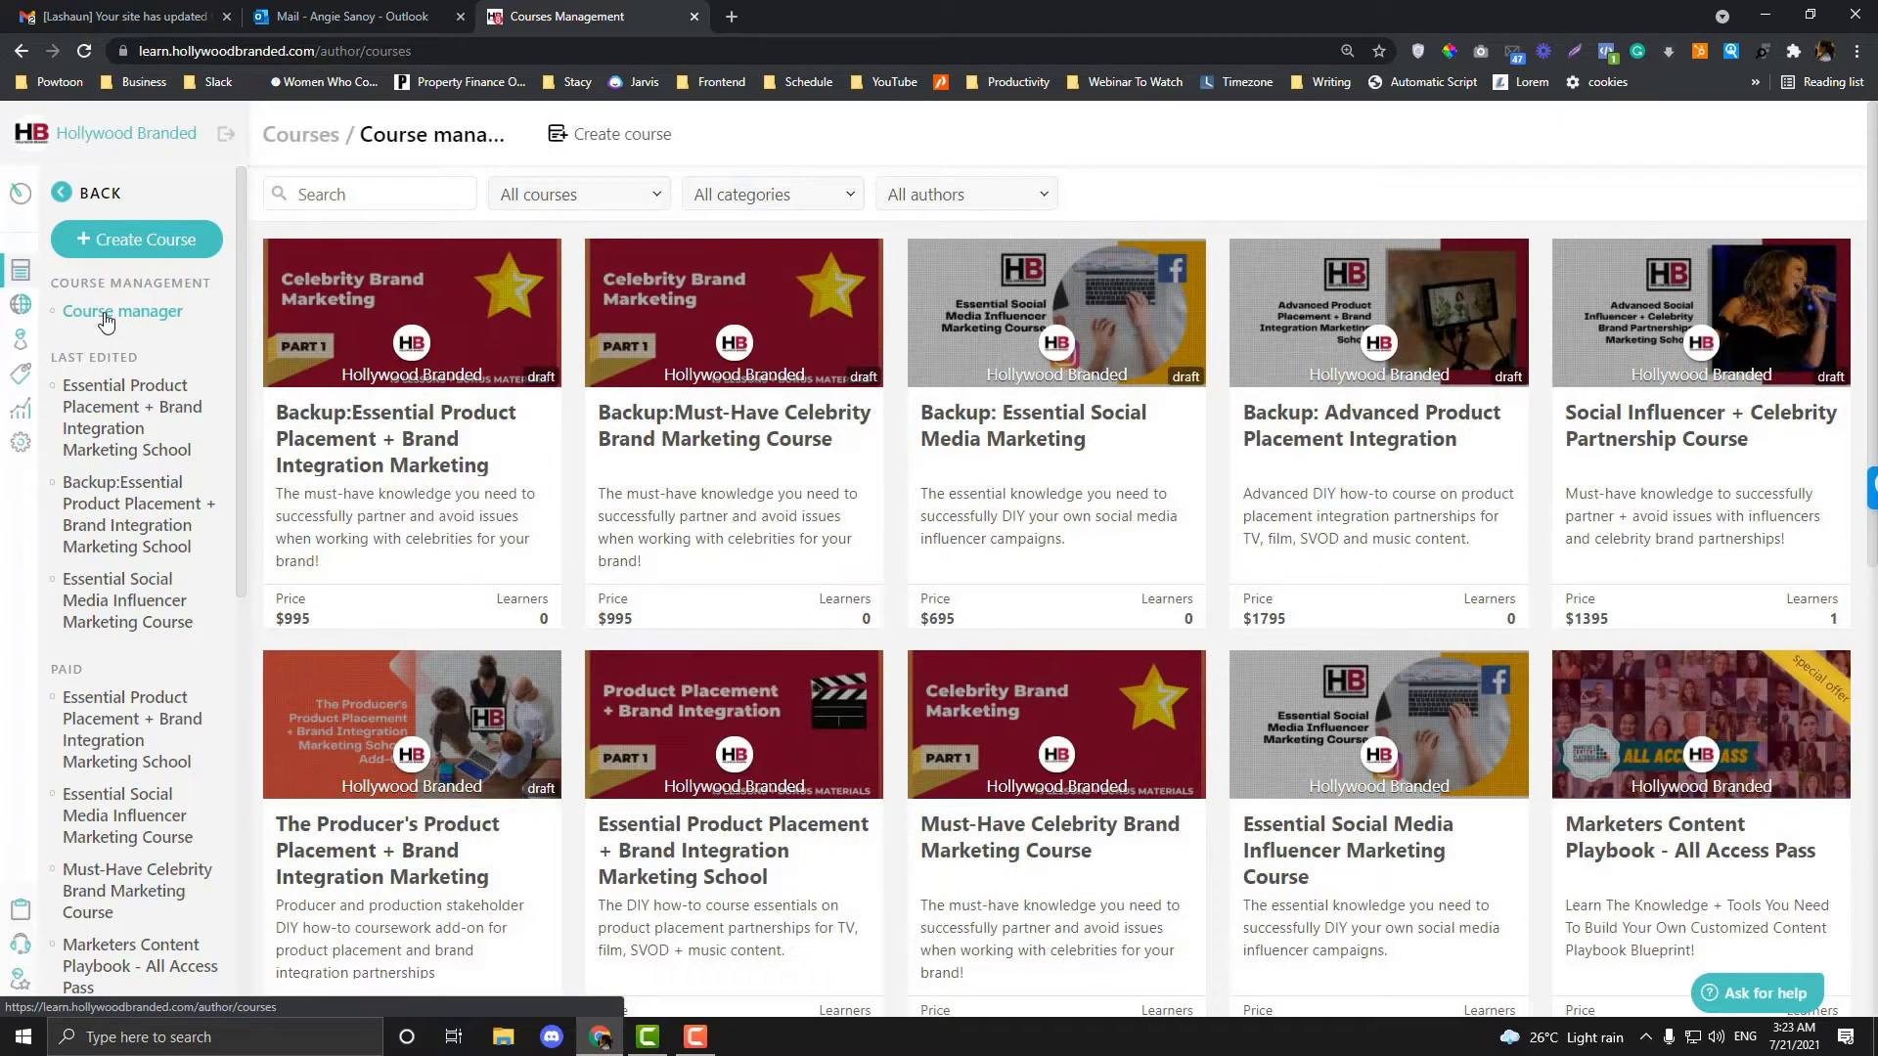
- Look over the course cards in the course manager, including draft labels, prices and learner numbers
{"action": "mouse_move", "coordinate": [396, 387]}
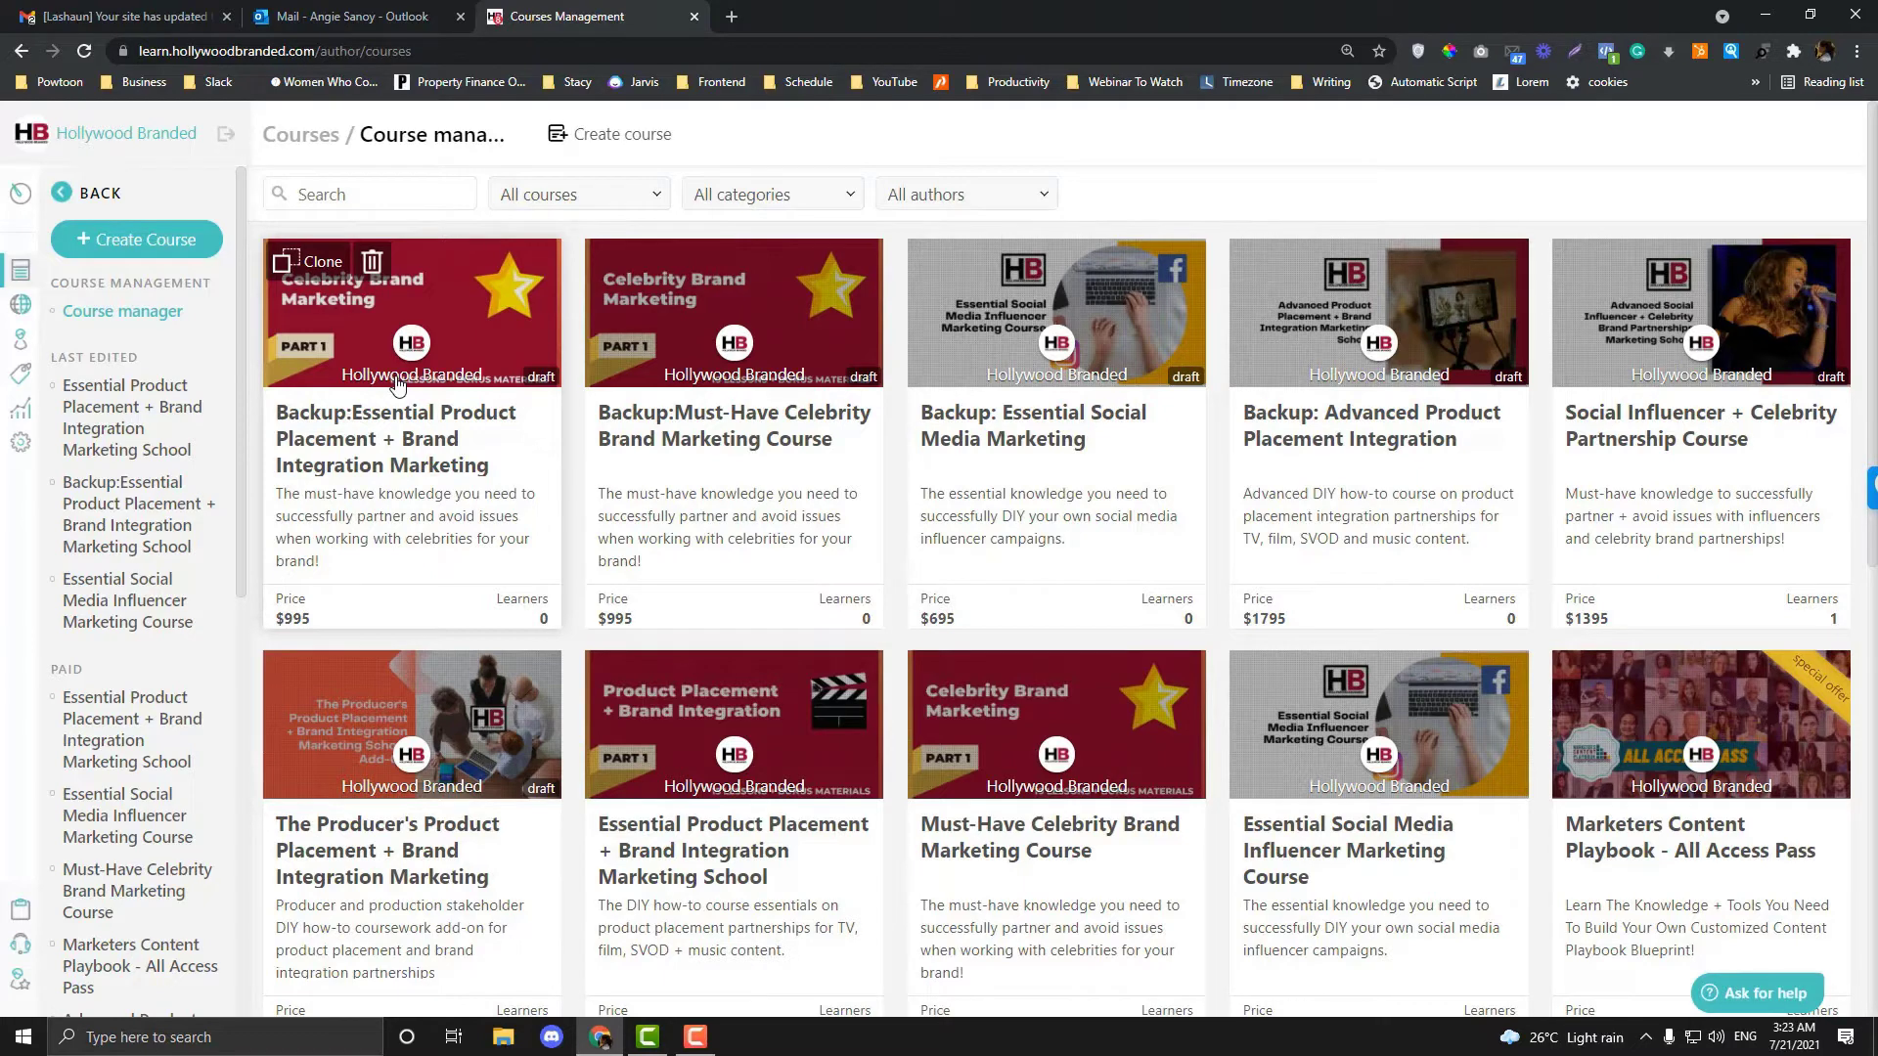
{"action": "mouse_move", "coordinate": [610, 332]}
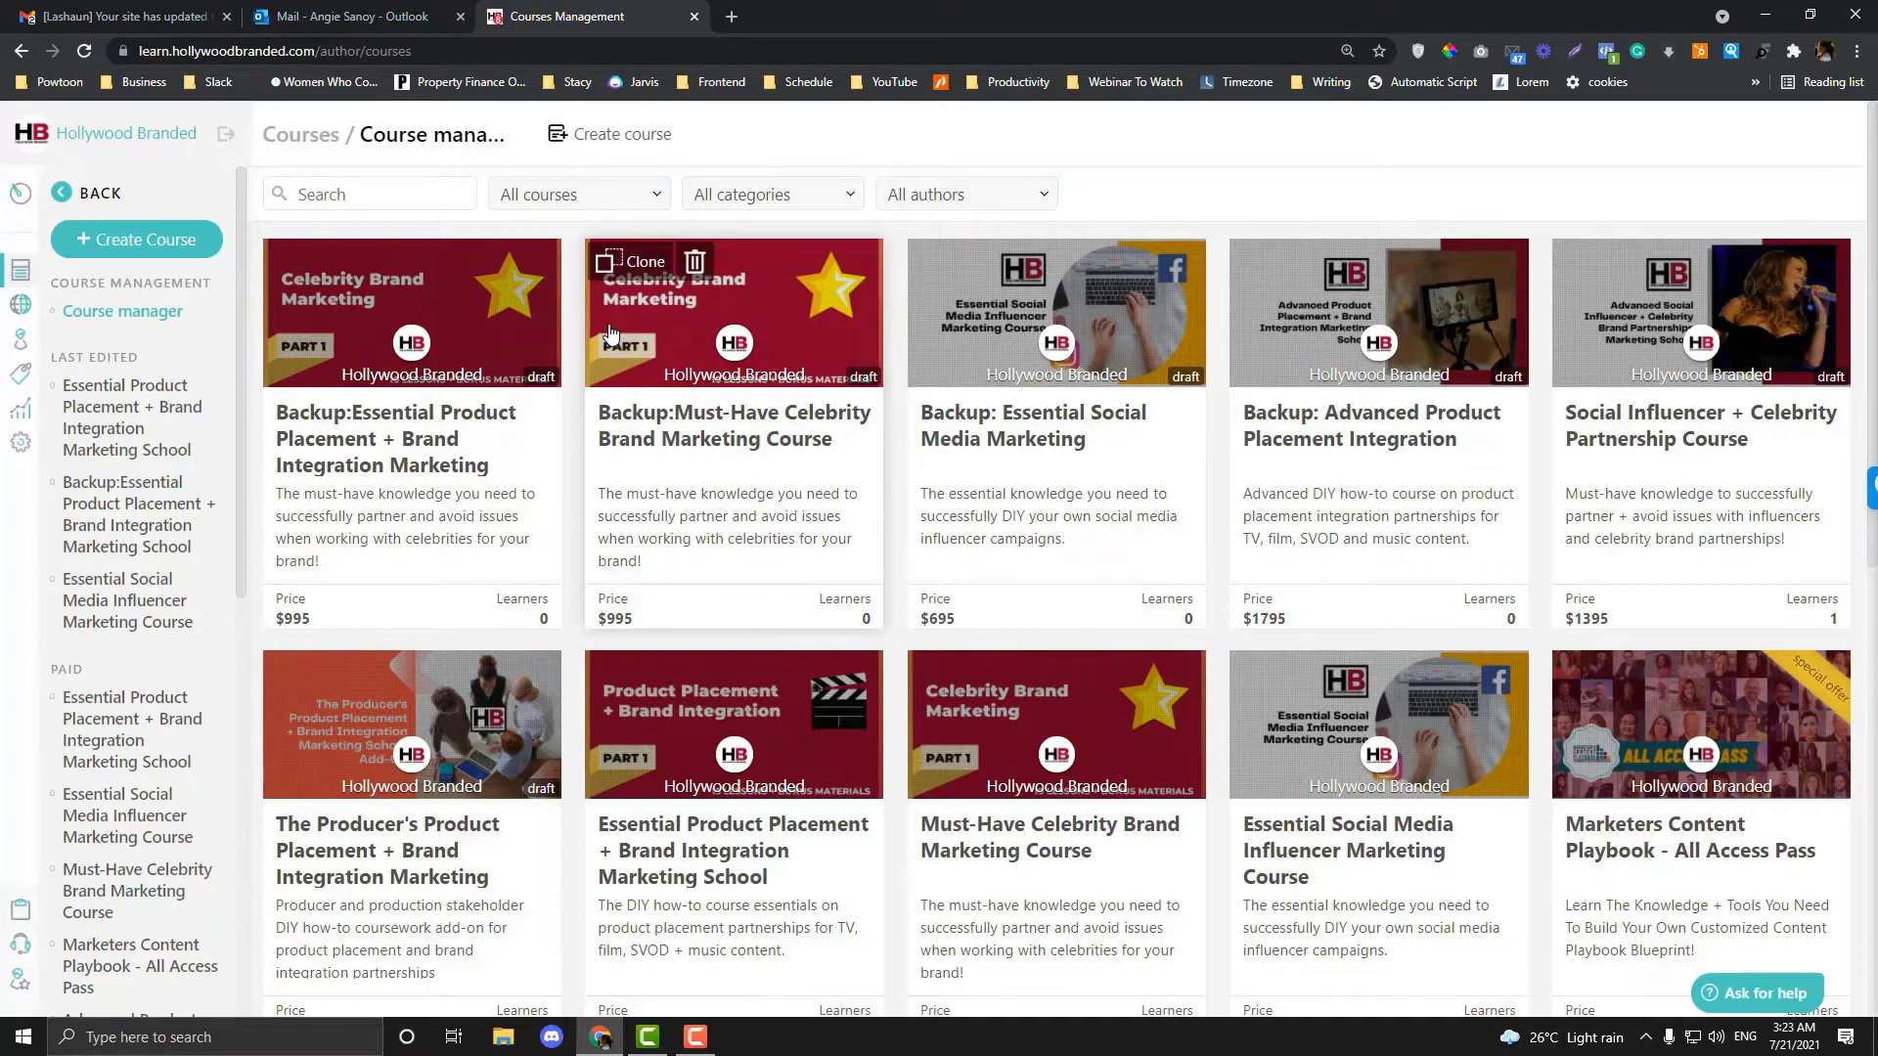
{"action": "scroll", "coordinate": [609, 333], "scroll_direction": "down", "scroll_amount": 1}
{"action": "scroll", "coordinate": [609, 333], "scroll_direction": "up", "scroll_amount": 1}
{"action": "scroll", "coordinate": [610, 333], "scroll_direction": "down", "scroll_amount": 1}
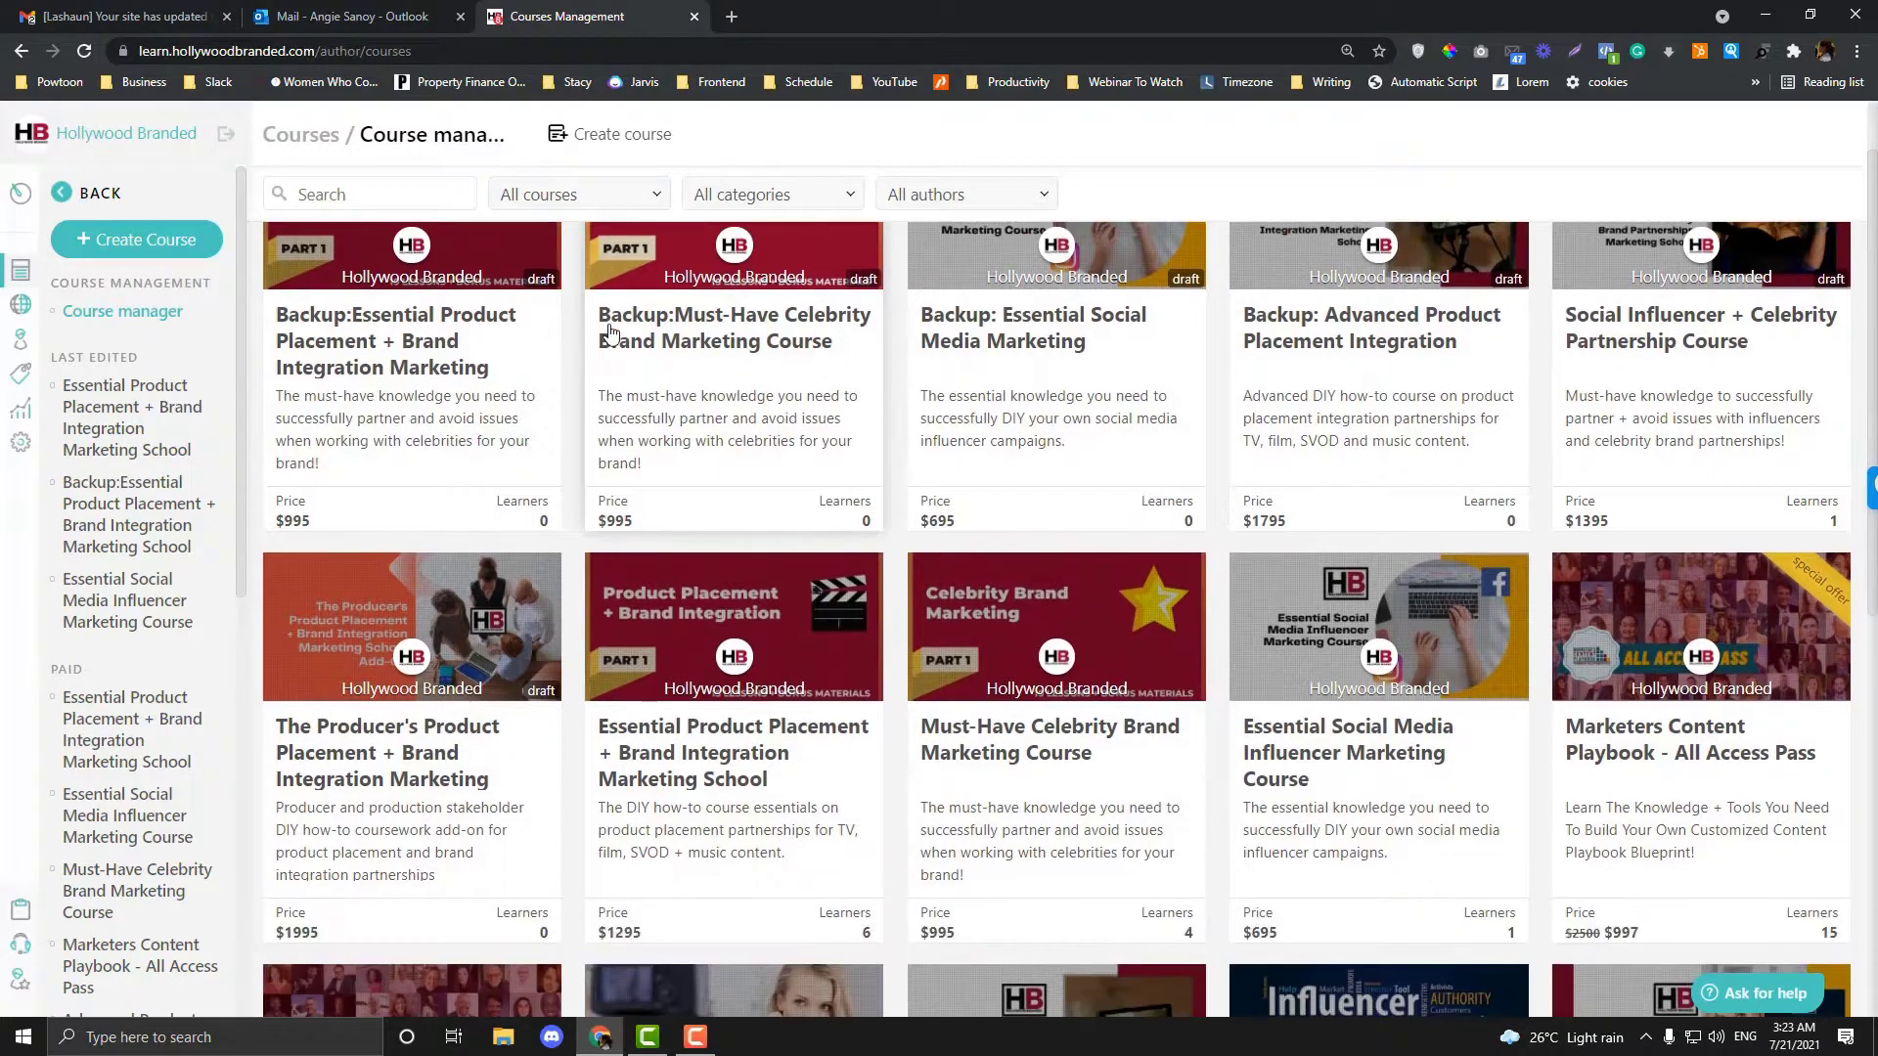
{"action": "scroll", "coordinate": [610, 333], "scroll_direction": "up", "scroll_amount": 1}
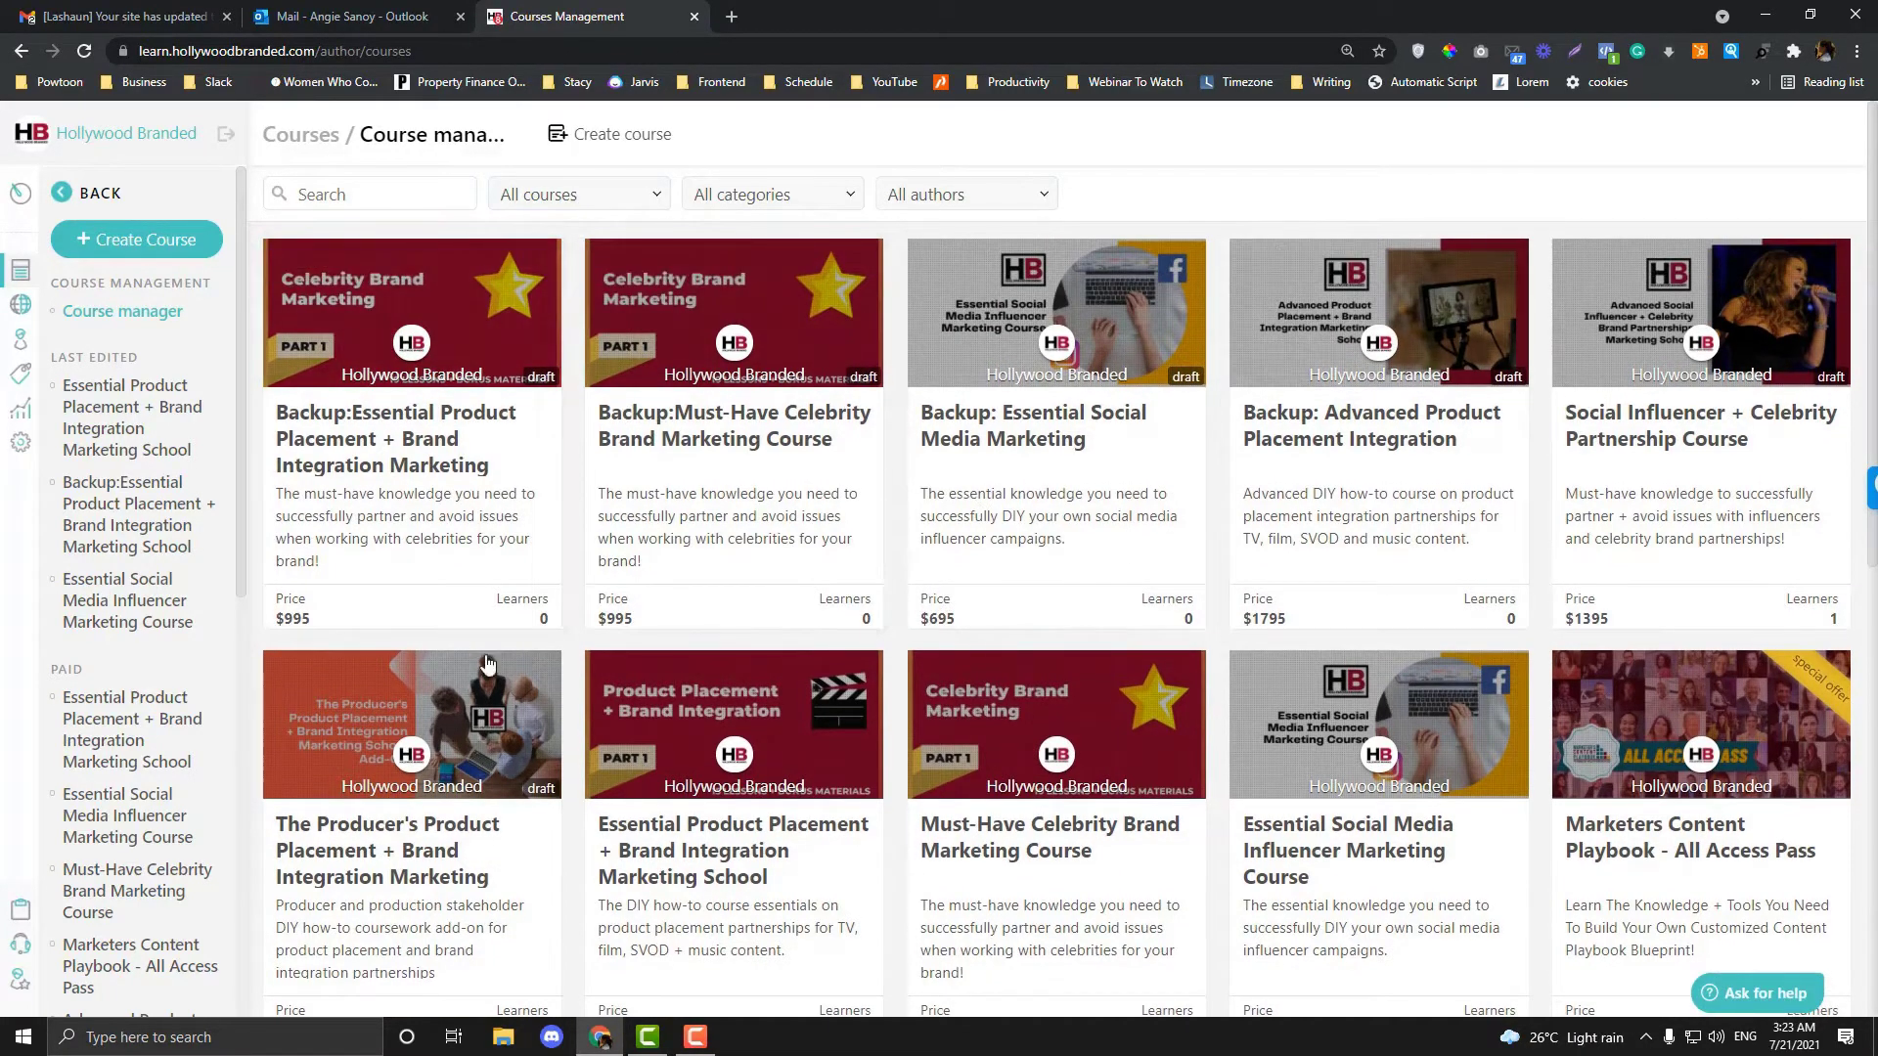
{"action": "scroll", "coordinate": [391, 733], "scroll_direction": "down", "scroll_amount": 2}
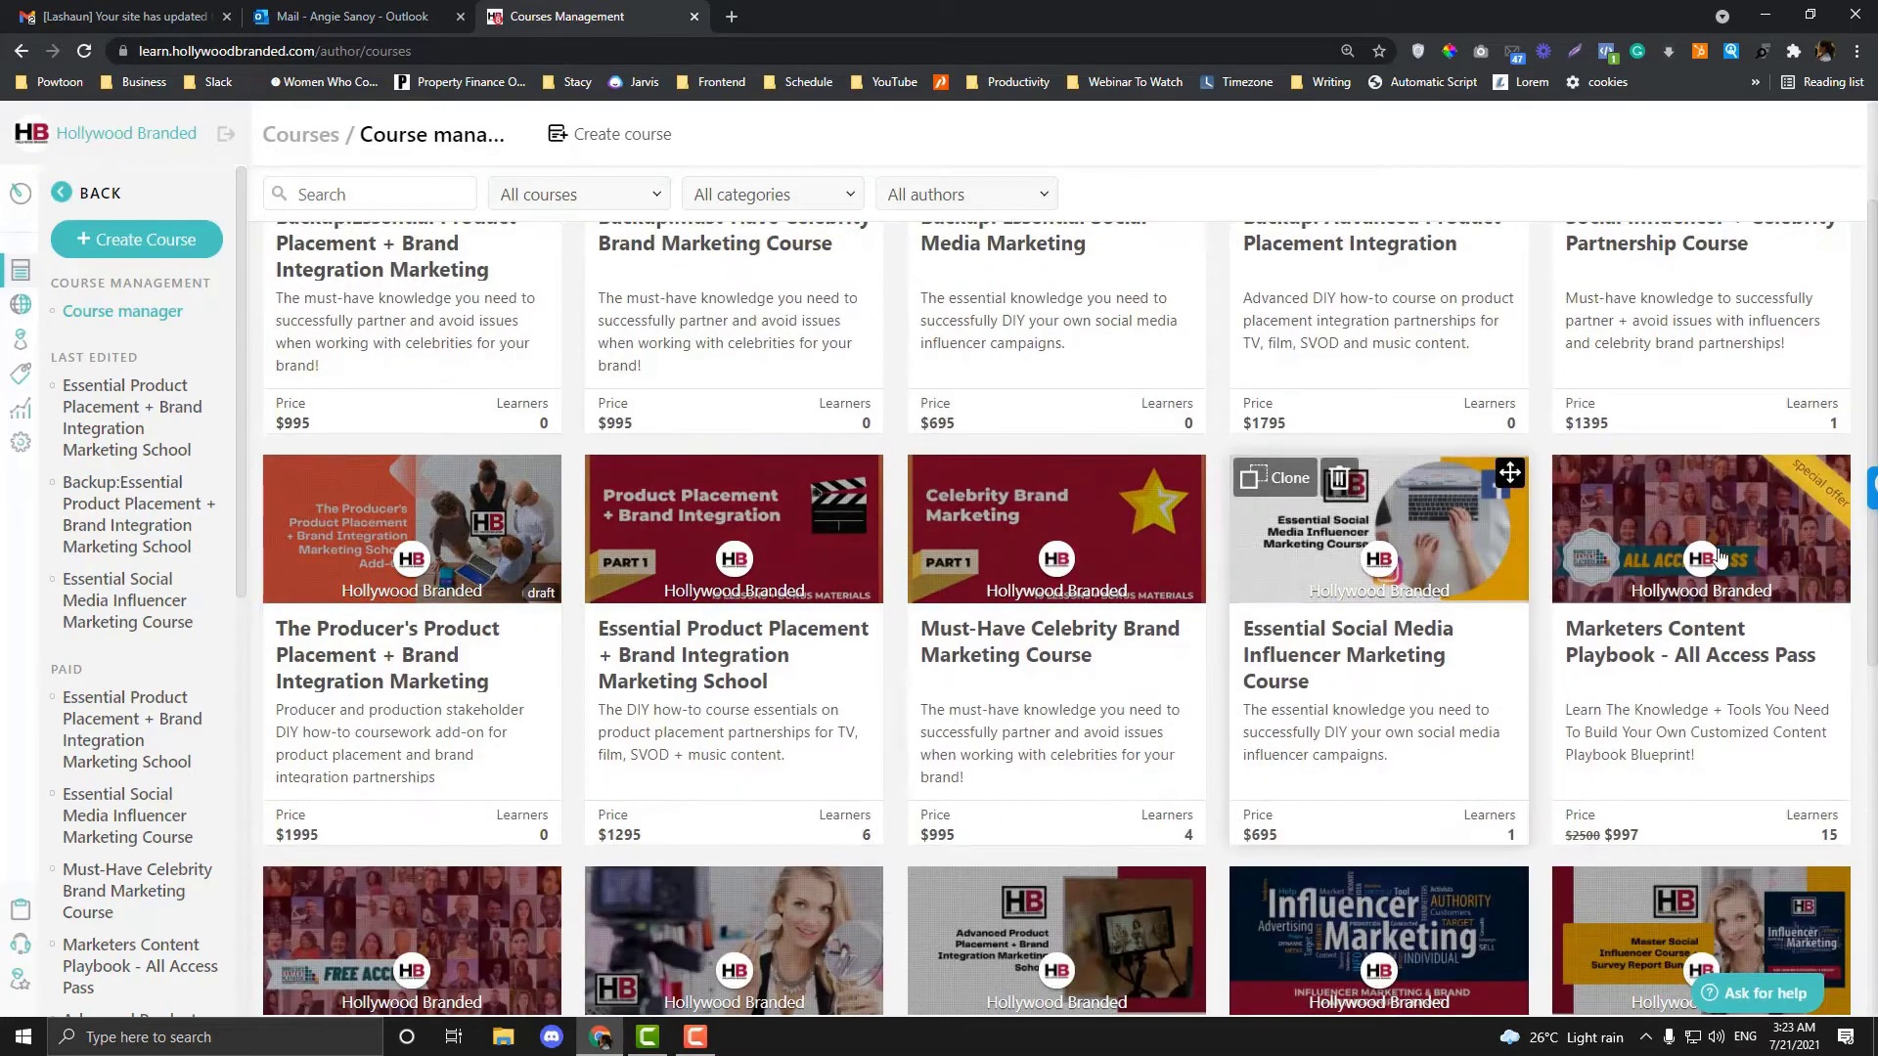
{"action": "scroll", "coordinate": [436, 446], "scroll_direction": "up", "scroll_amount": 2}
- Filter the course list by new courses and by draft courses, and return it to all courses
{"action": "left_click", "coordinate": [575, 191]}
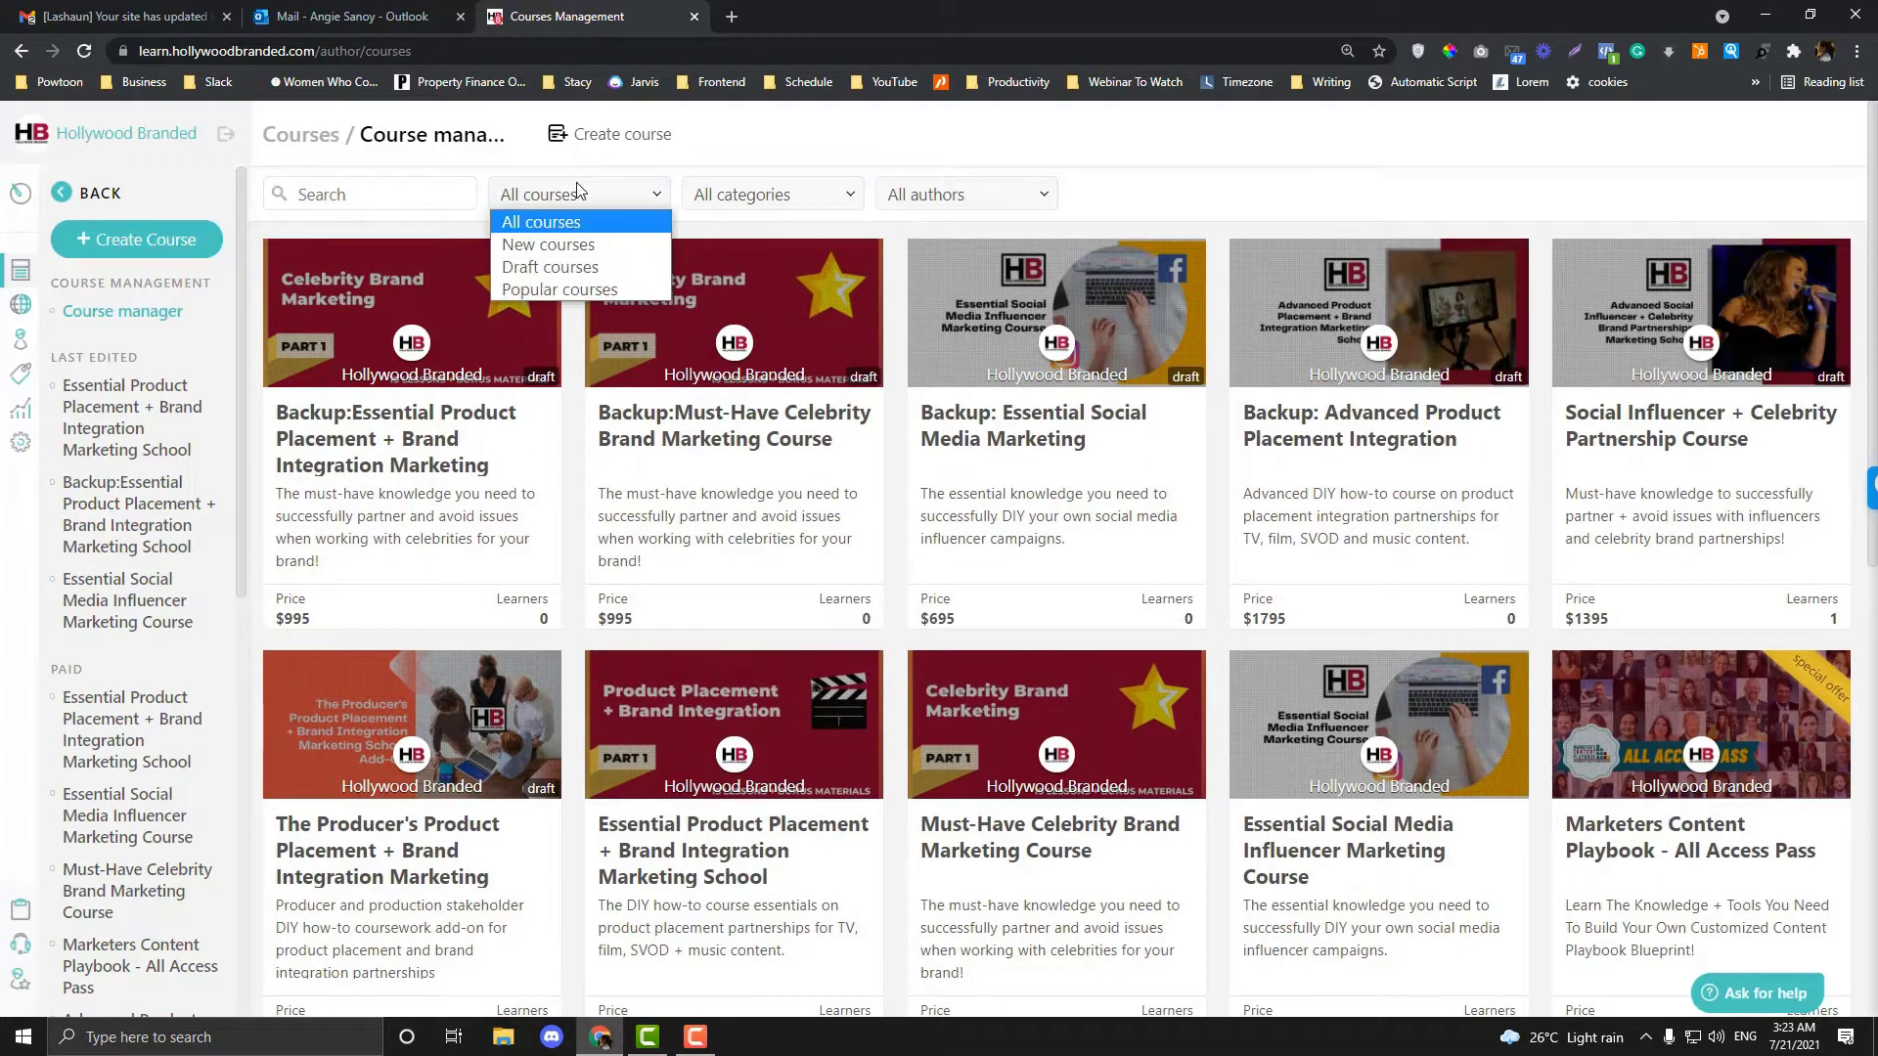
{"action": "left_click", "coordinate": [582, 243]}
{"action": "left_click", "coordinate": [582, 204]}
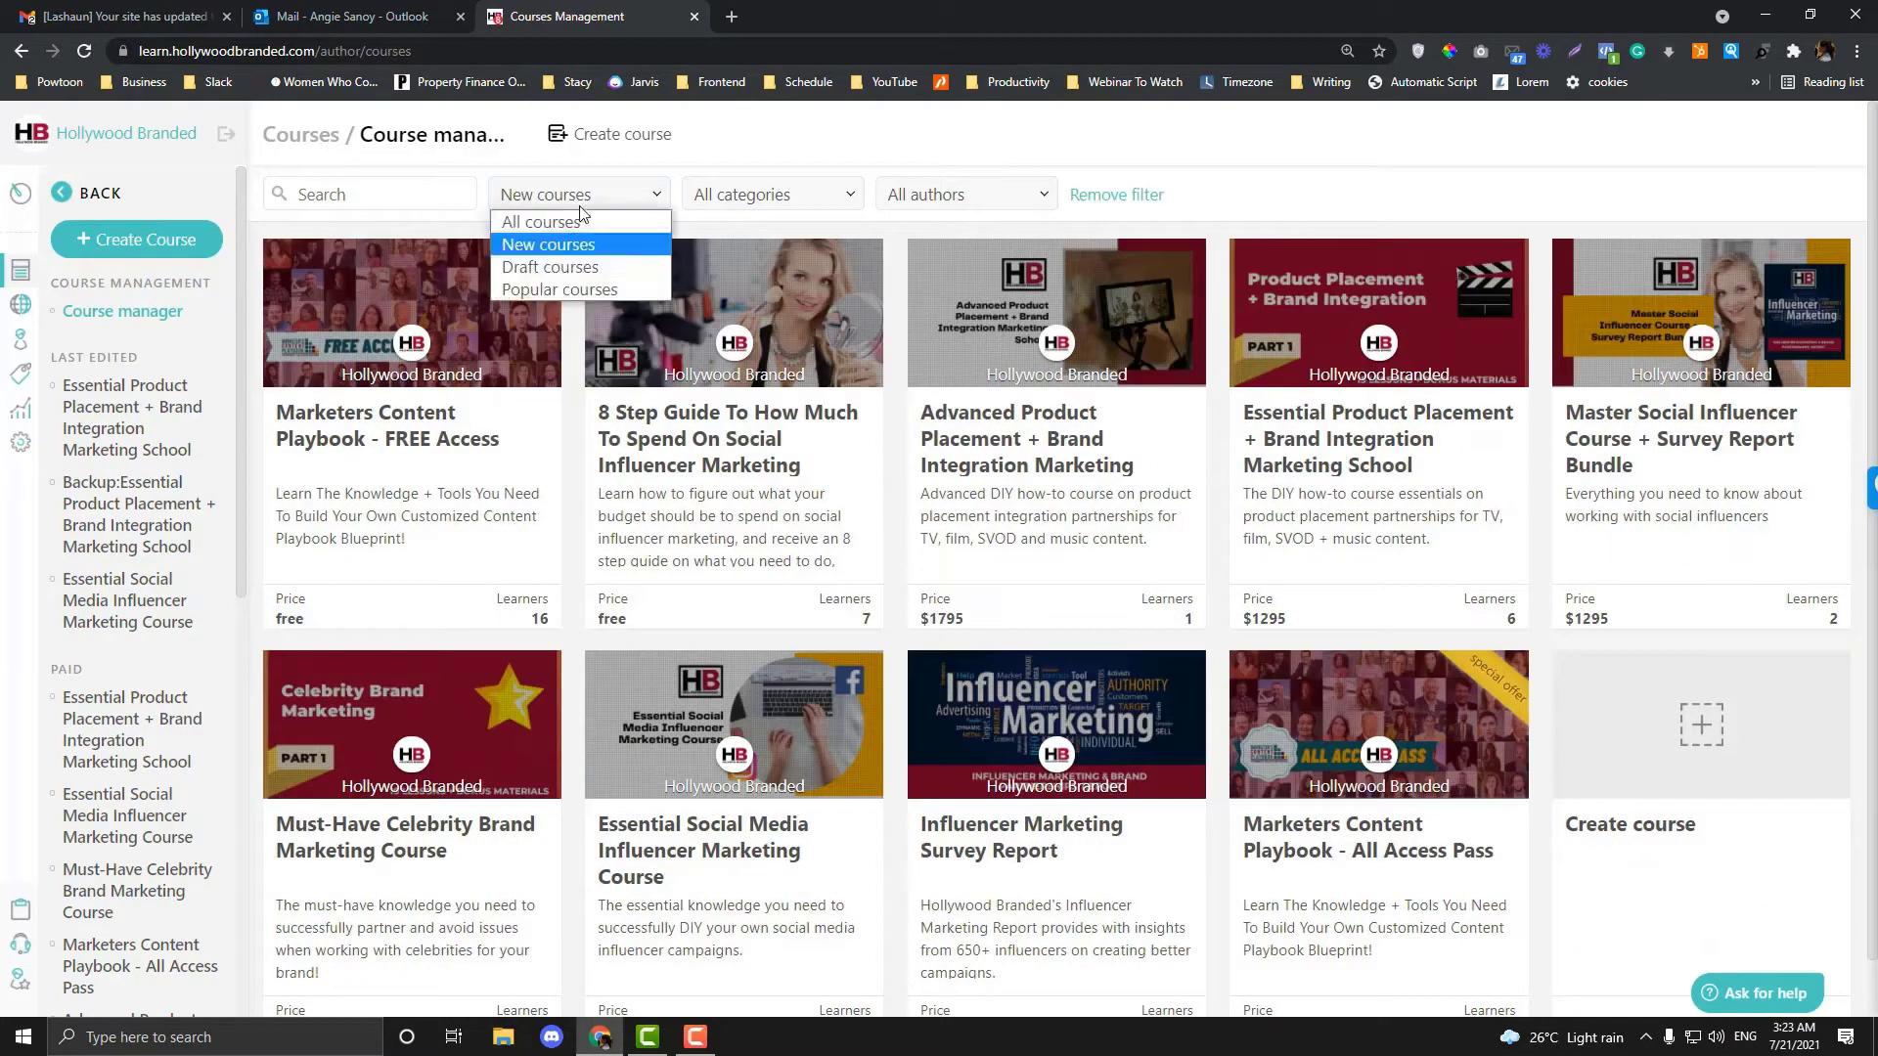
{"action": "left_click", "coordinate": [554, 267]}
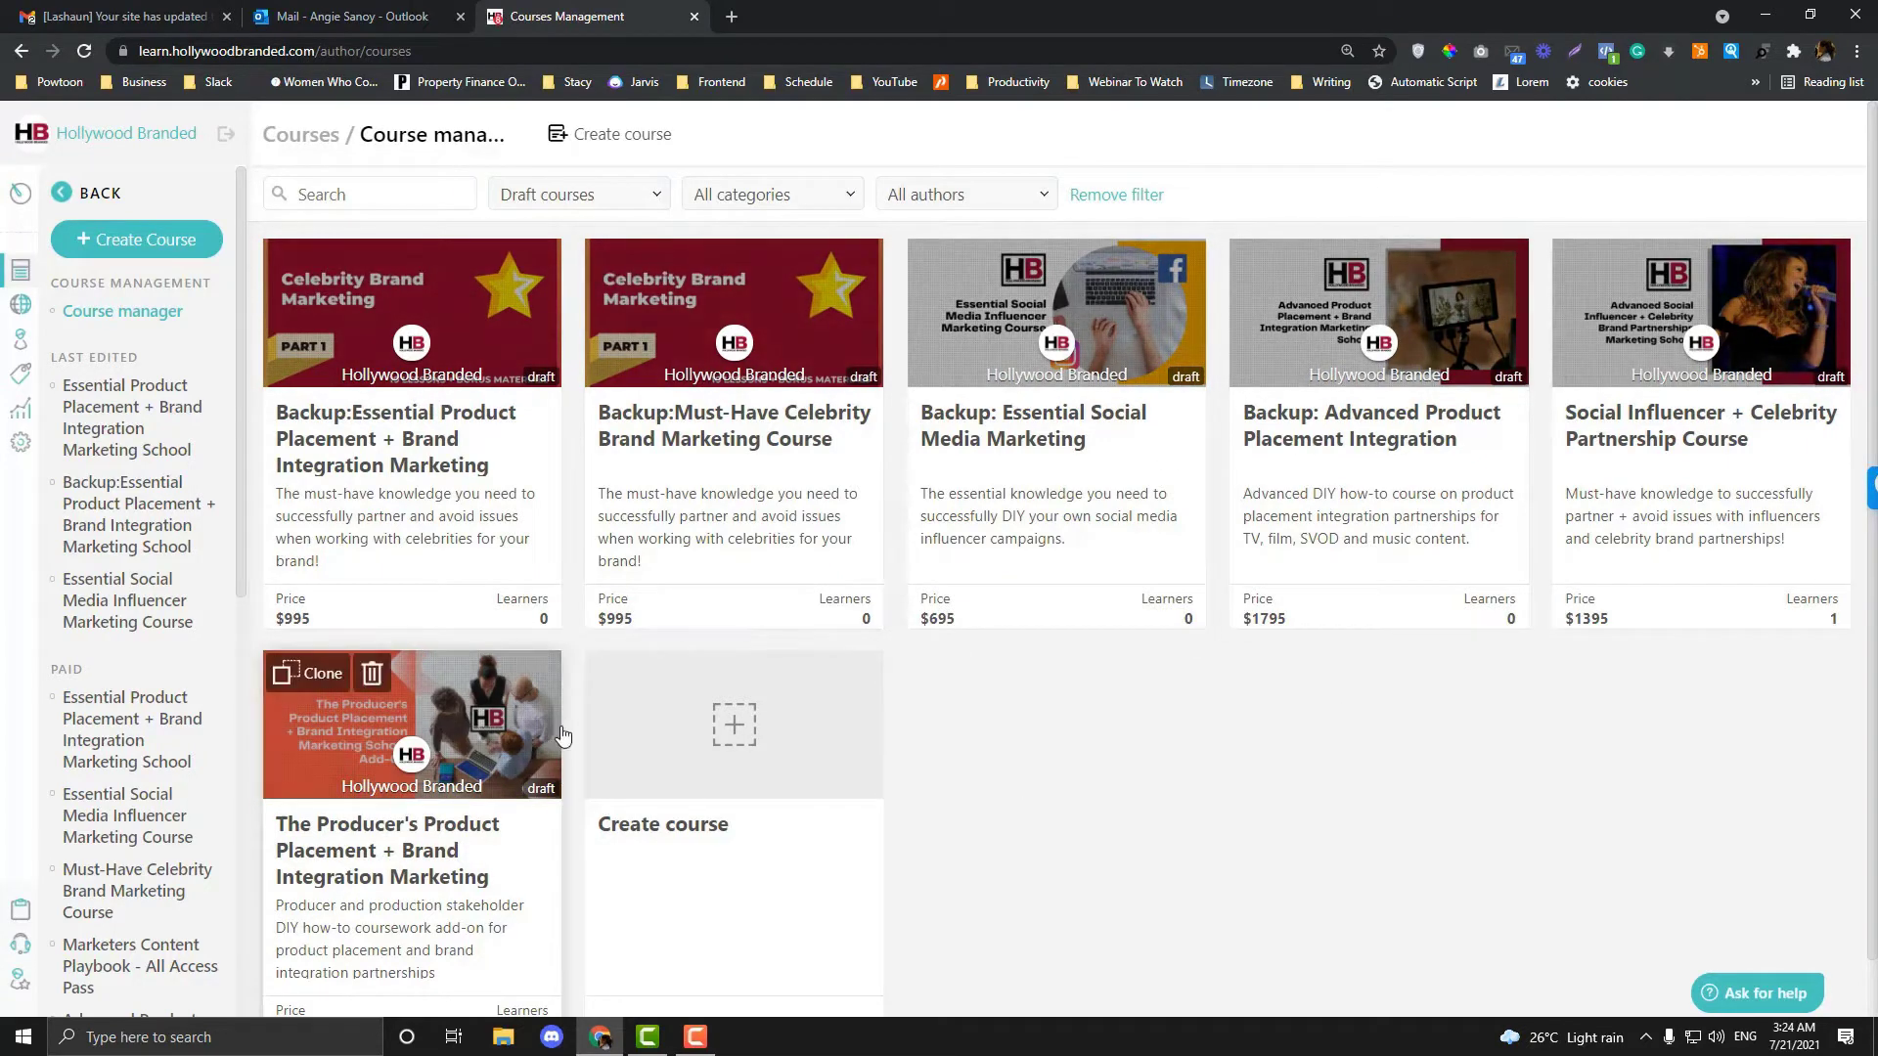
{"action": "left_click", "coordinate": [598, 196]}
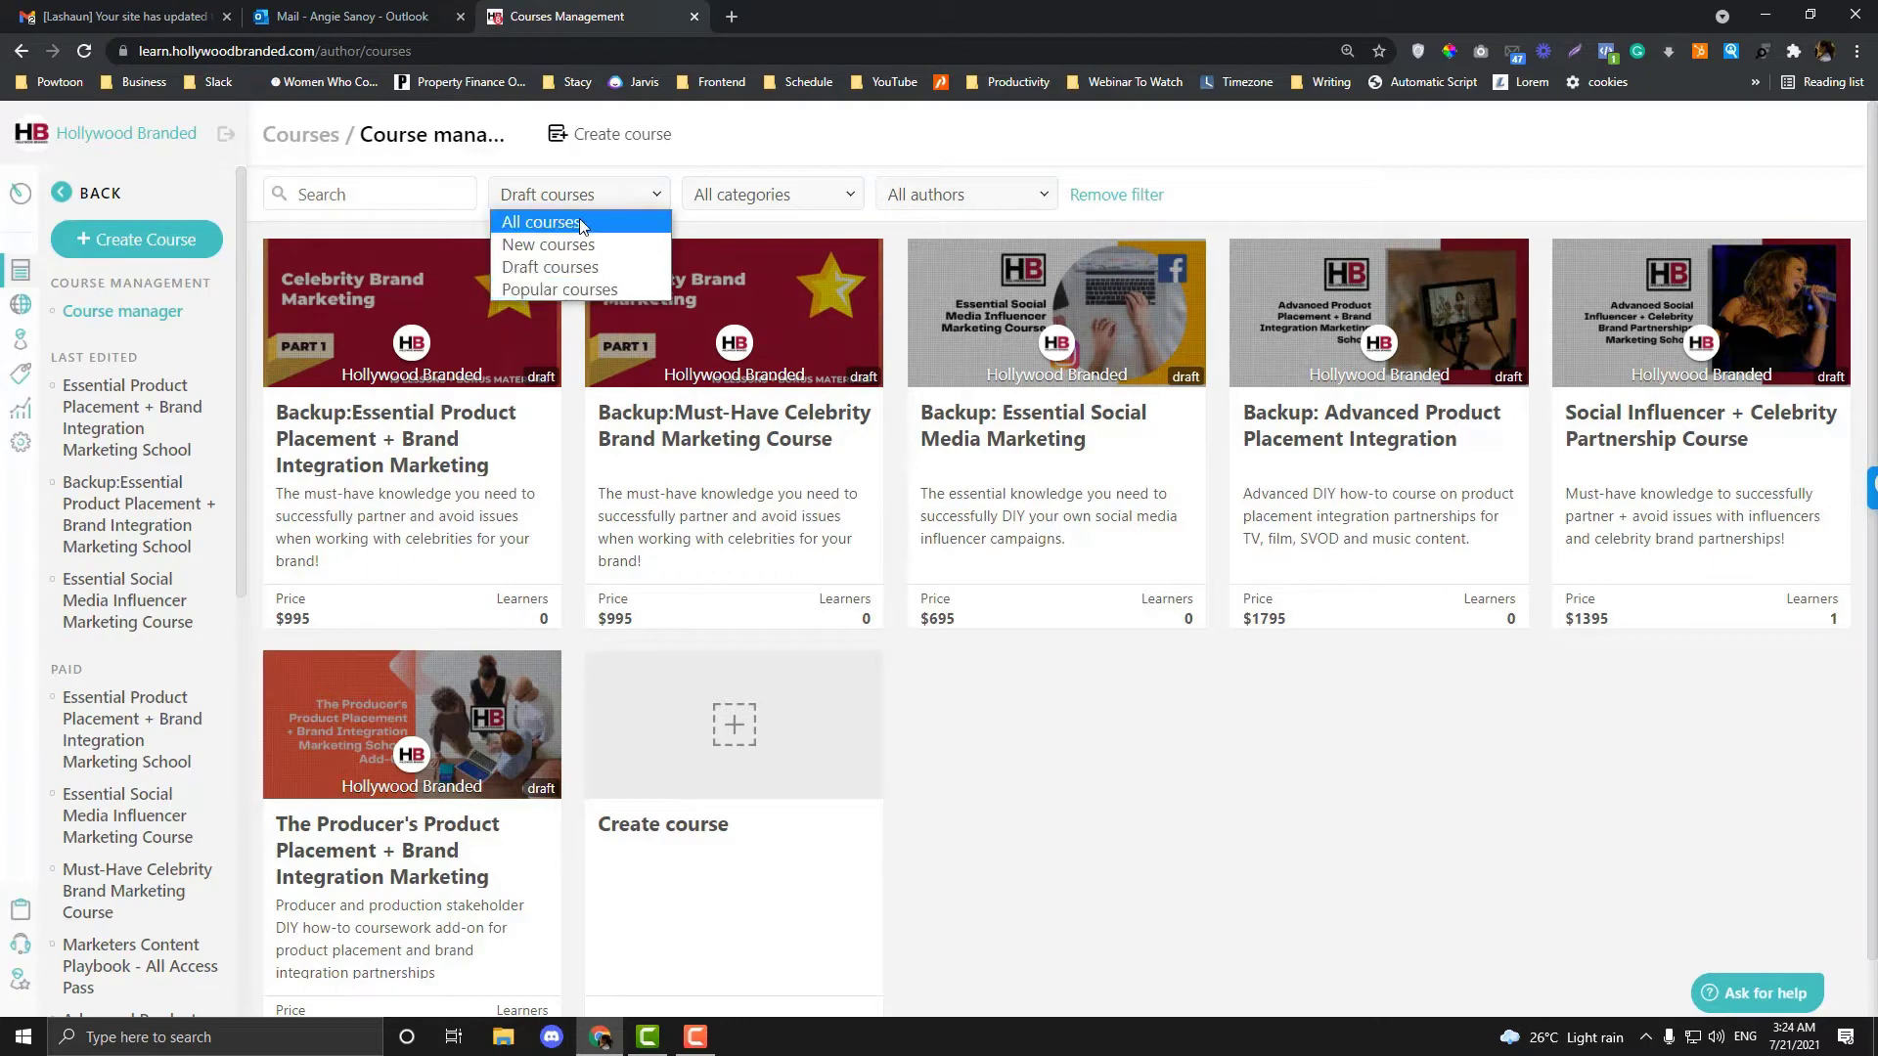
{"action": "left_click", "coordinate": [541, 222]}
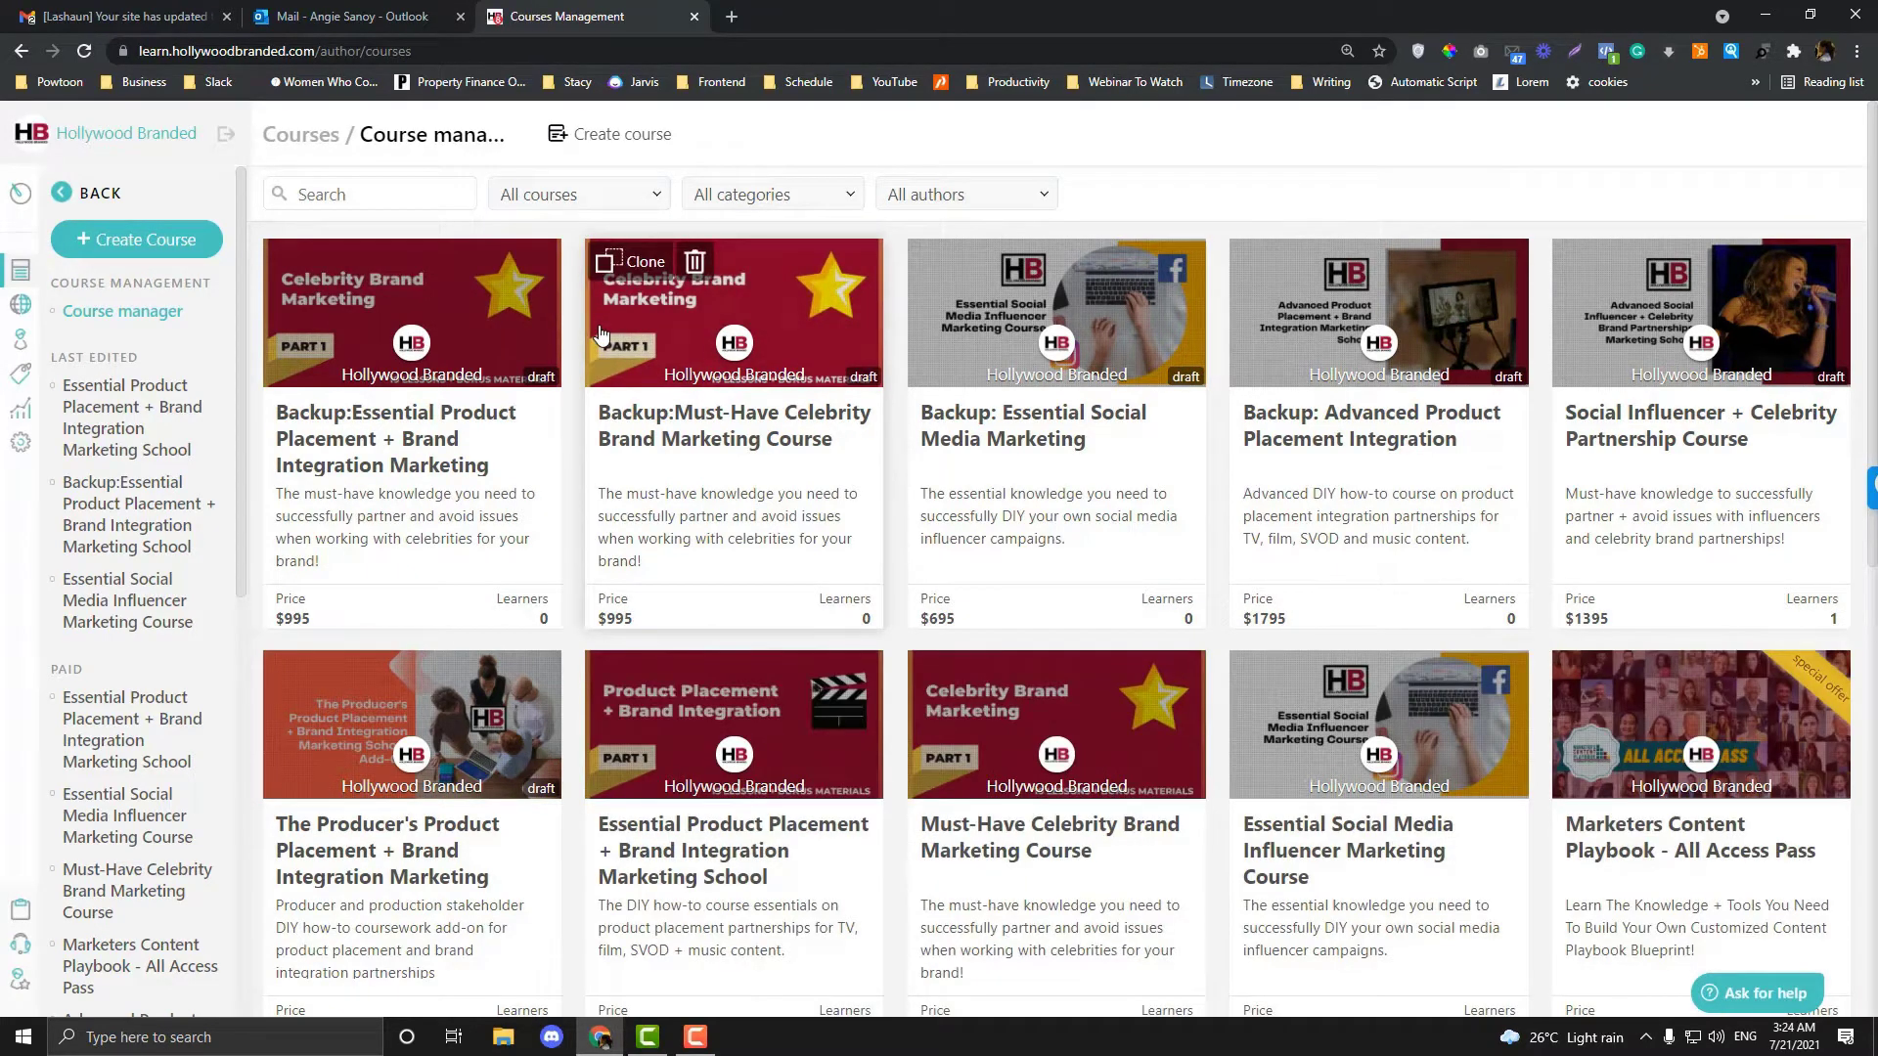
- Open the published Must-Have Celebrity Brand Marketing Course and preview its course overview page
{"action": "scroll", "coordinate": [600, 334], "scroll_direction": "down", "scroll_amount": 1}
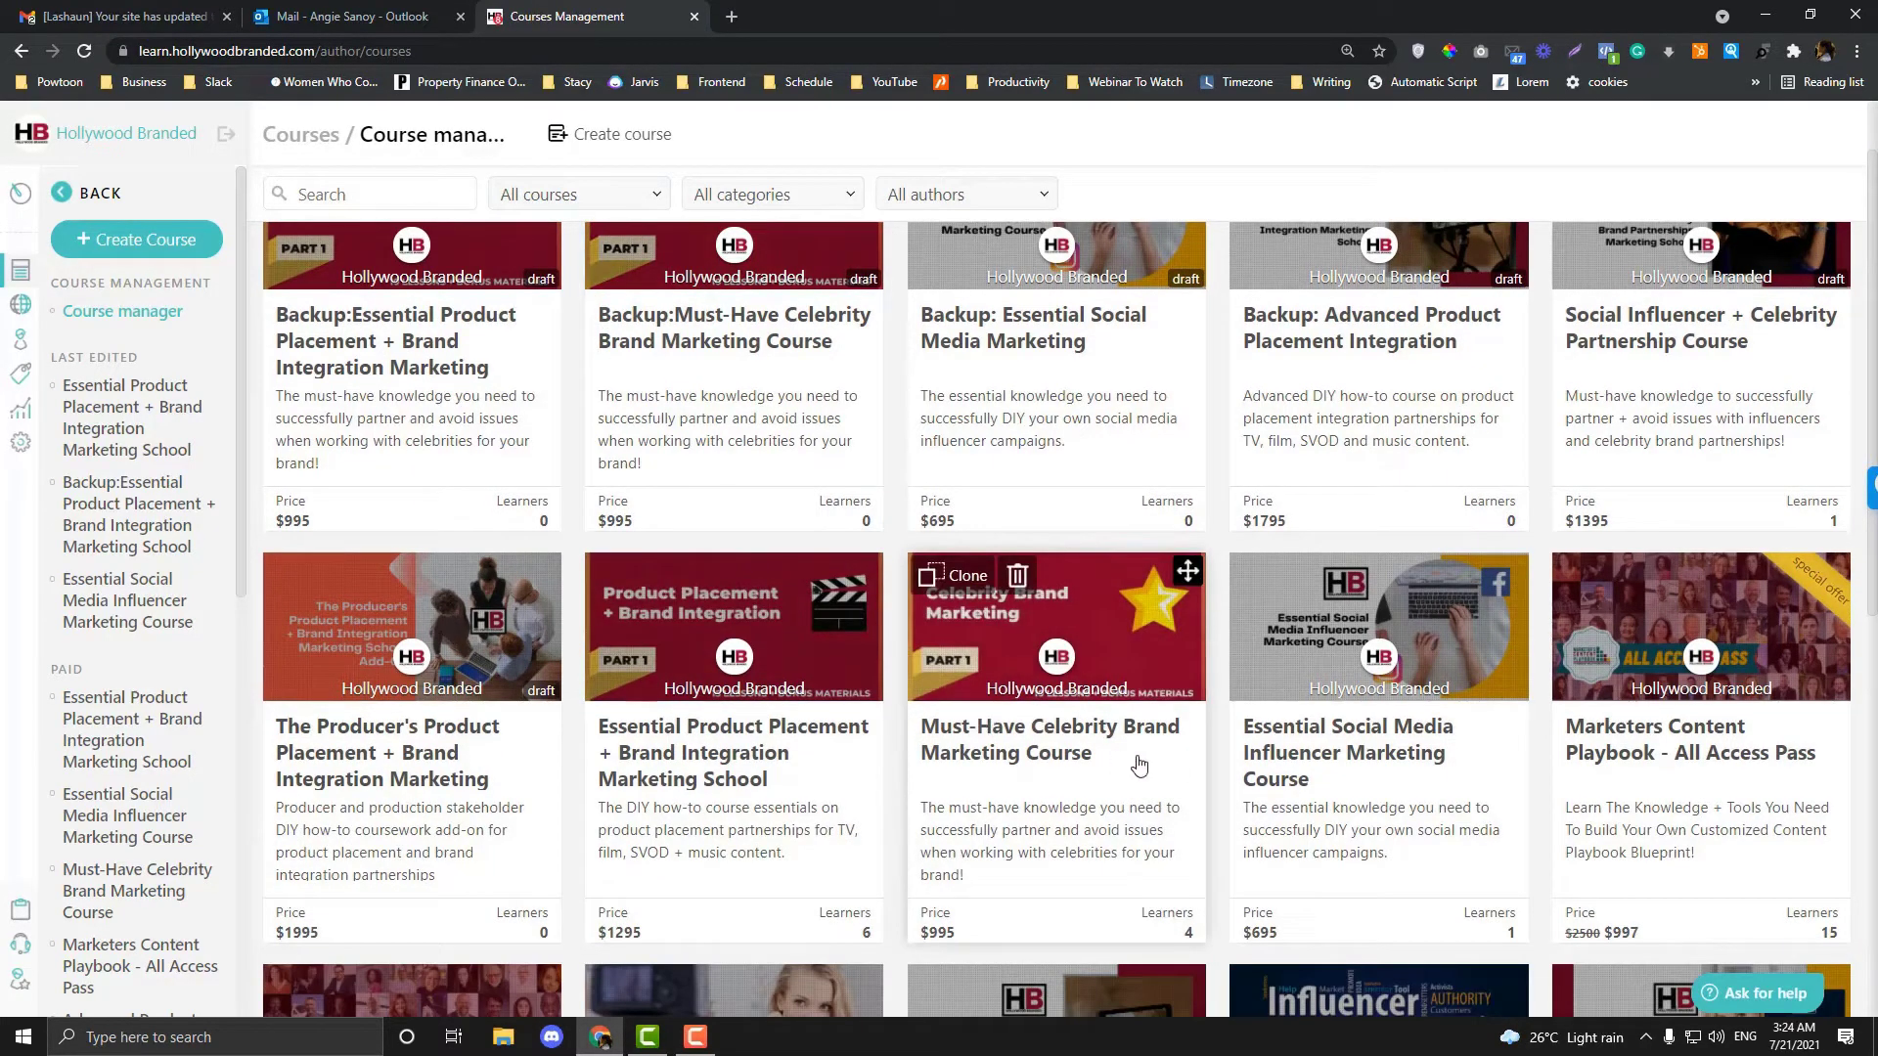
{"action": "left_click", "coordinate": [1140, 764]}
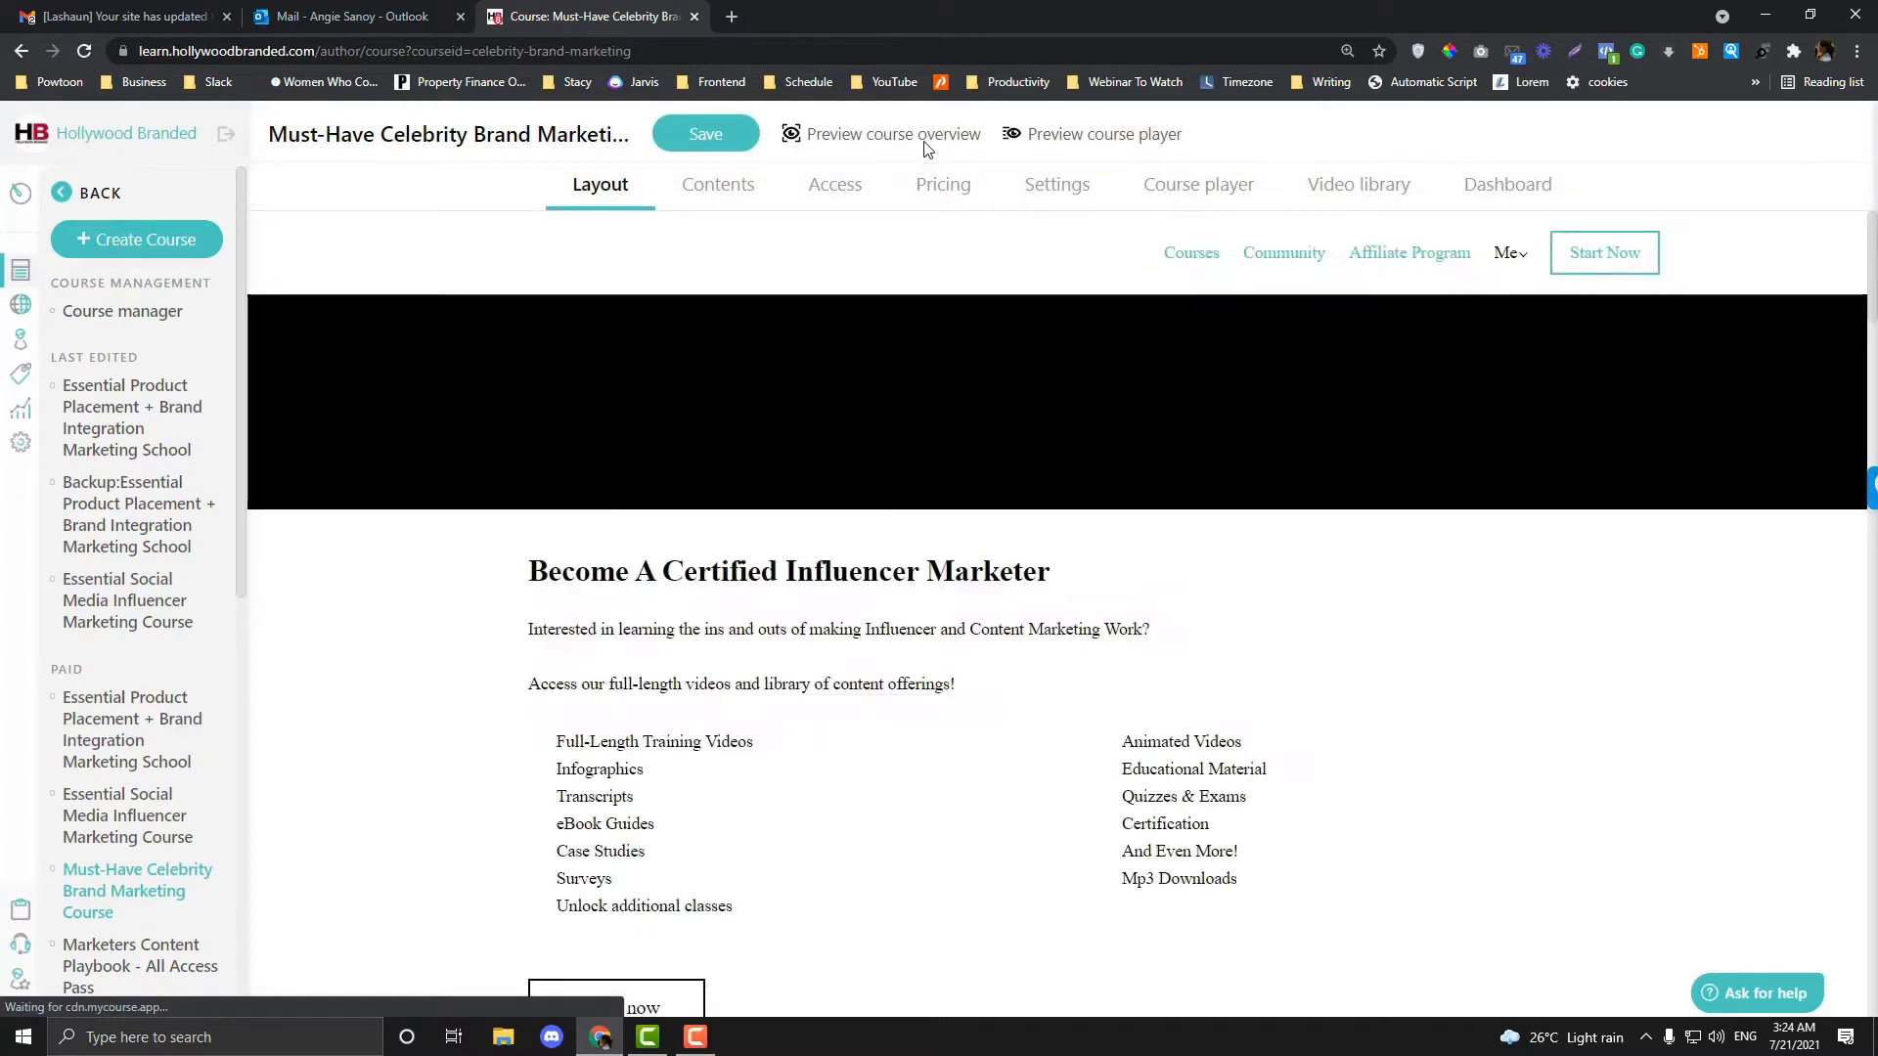
{"action": "left_click", "coordinate": [927, 142]}
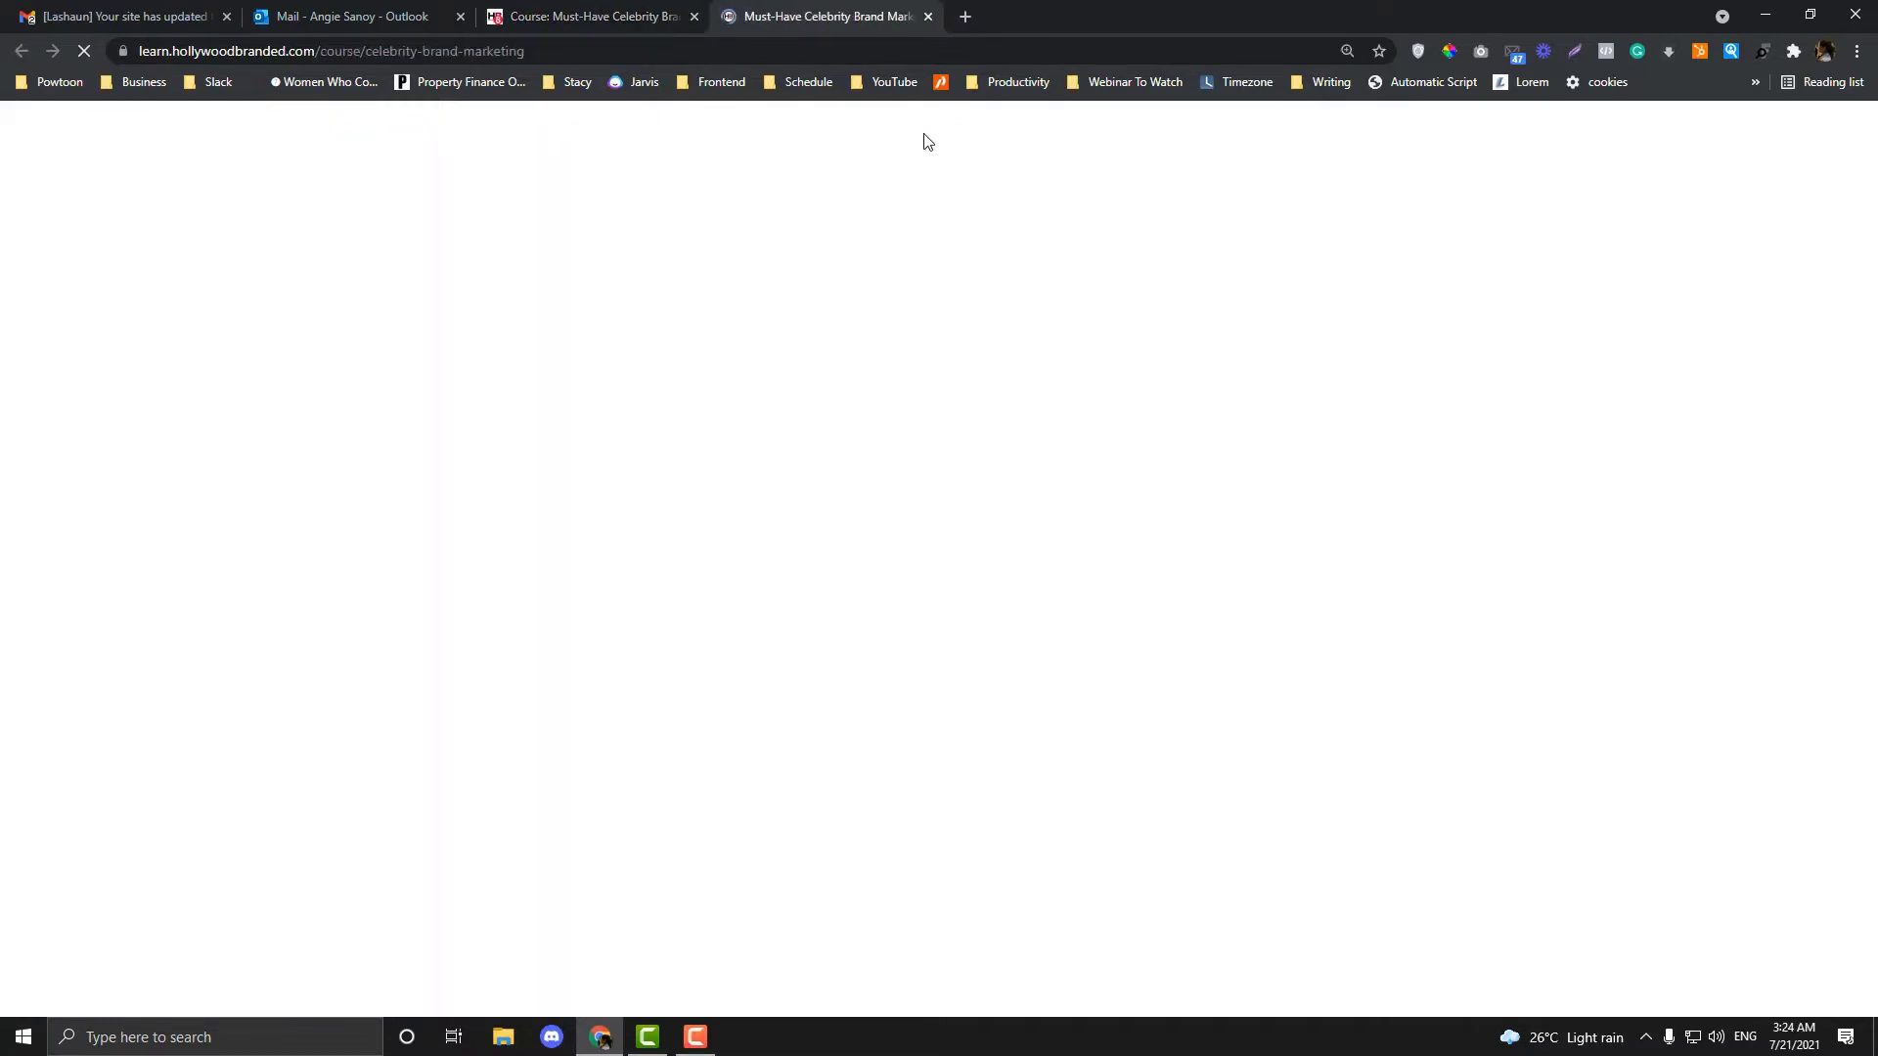
- Examine the overview page of the Must-Have Celebrity Brand Marketing Course, from its header to the enrolment sections
{"action": "scroll", "coordinate": [908, 247], "scroll_direction": "down", "scroll_amount": 4}
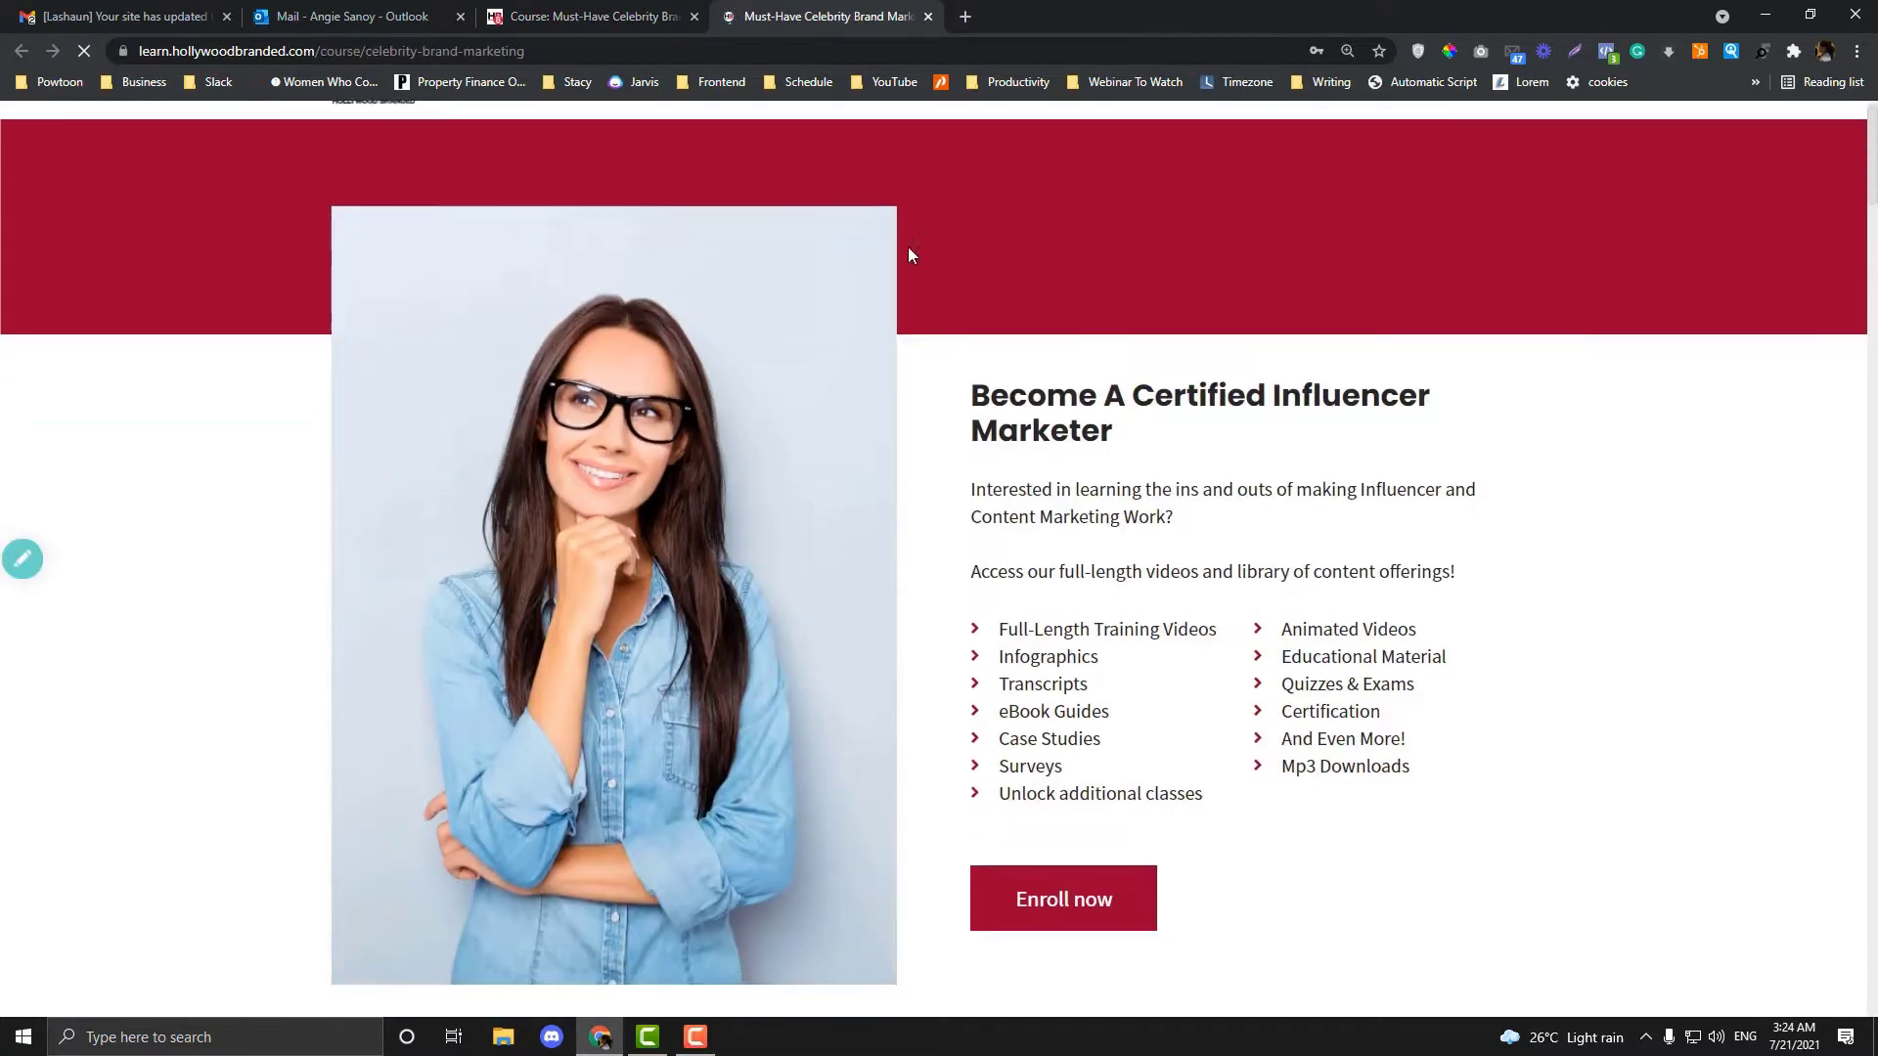
{"action": "scroll", "coordinate": [907, 251], "scroll_direction": "up", "scroll_amount": 4}
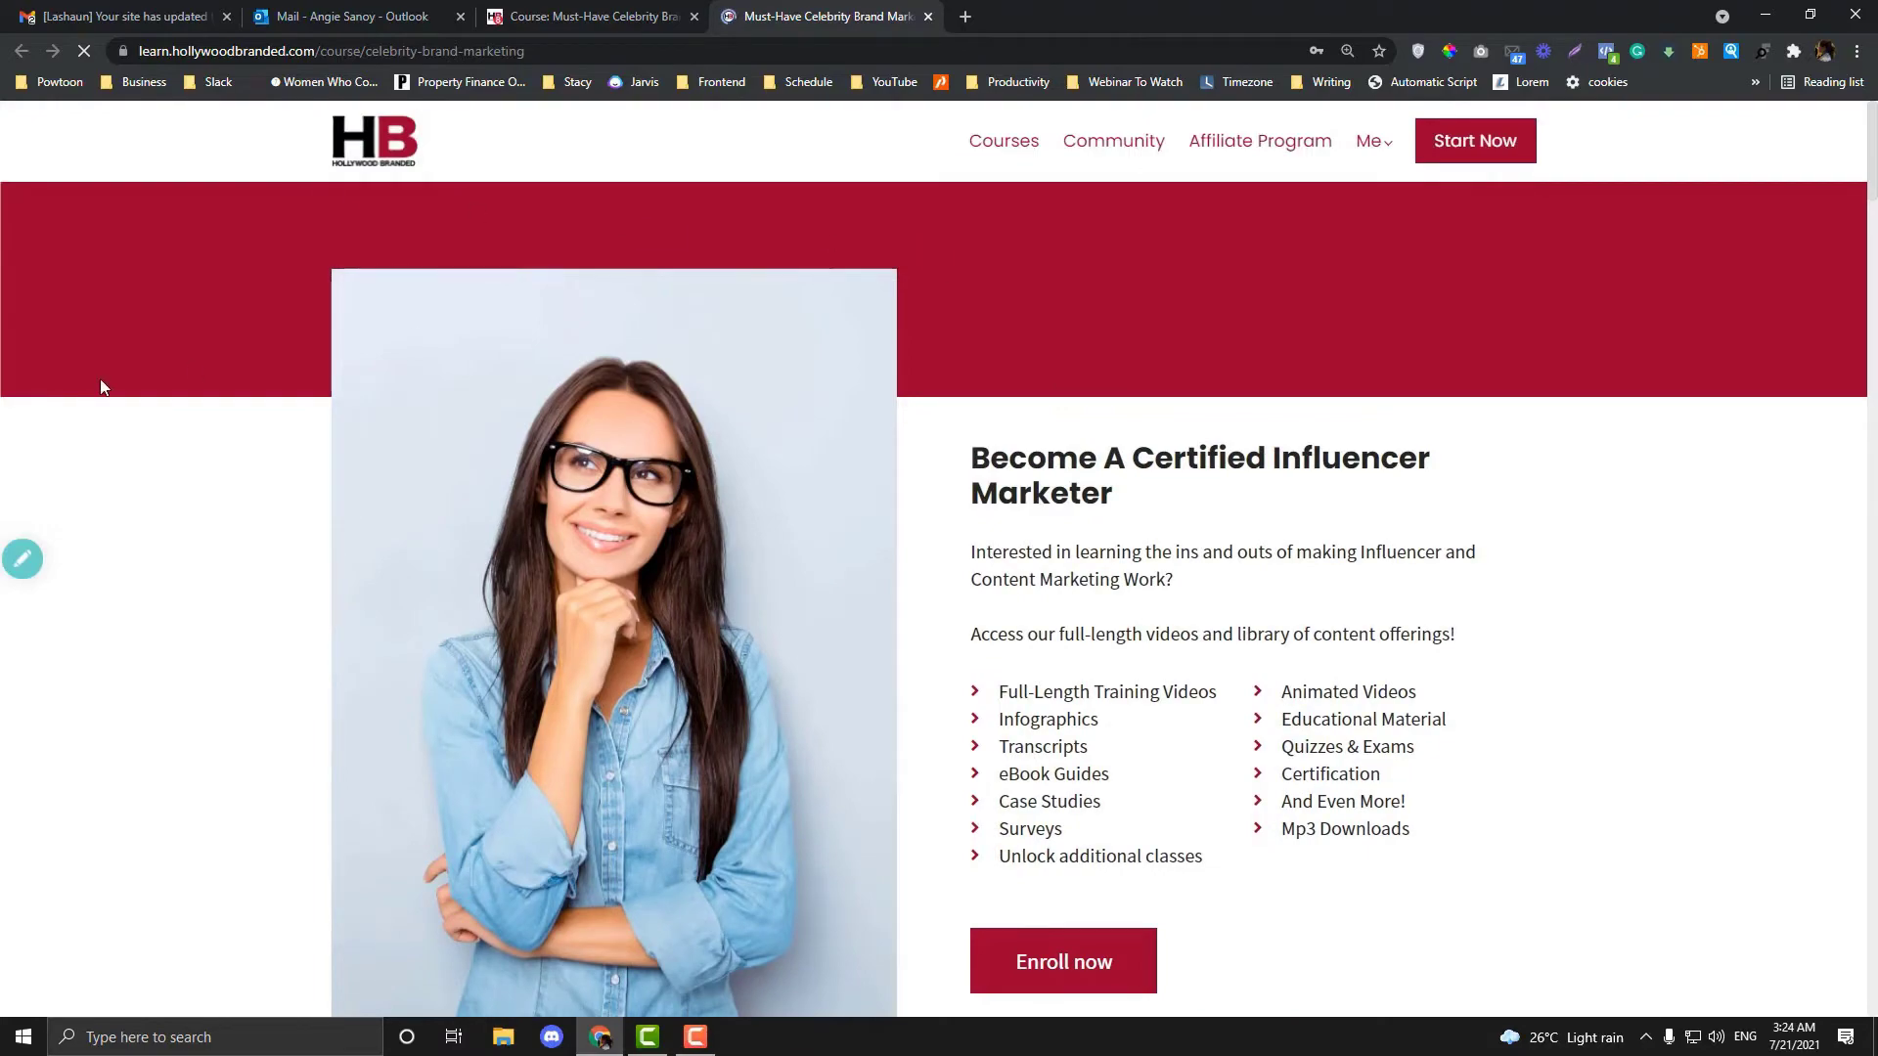
{"action": "scroll", "coordinate": [1027, 441], "scroll_direction": "down", "scroll_amount": 7}
{"action": "scroll", "coordinate": [1027, 445], "scroll_direction": "up", "scroll_amount": 7}
{"action": "scroll", "coordinate": [1026, 448], "scroll_direction": "down", "scroll_amount": 7}
{"action": "scroll", "coordinate": [1027, 450], "scroll_direction": "up", "scroll_amount": 3}
{"action": "scroll", "coordinate": [1025, 450], "scroll_direction": "up", "scroll_amount": 3}
{"action": "scroll", "coordinate": [1024, 411], "scroll_direction": "down", "scroll_amount": 1}
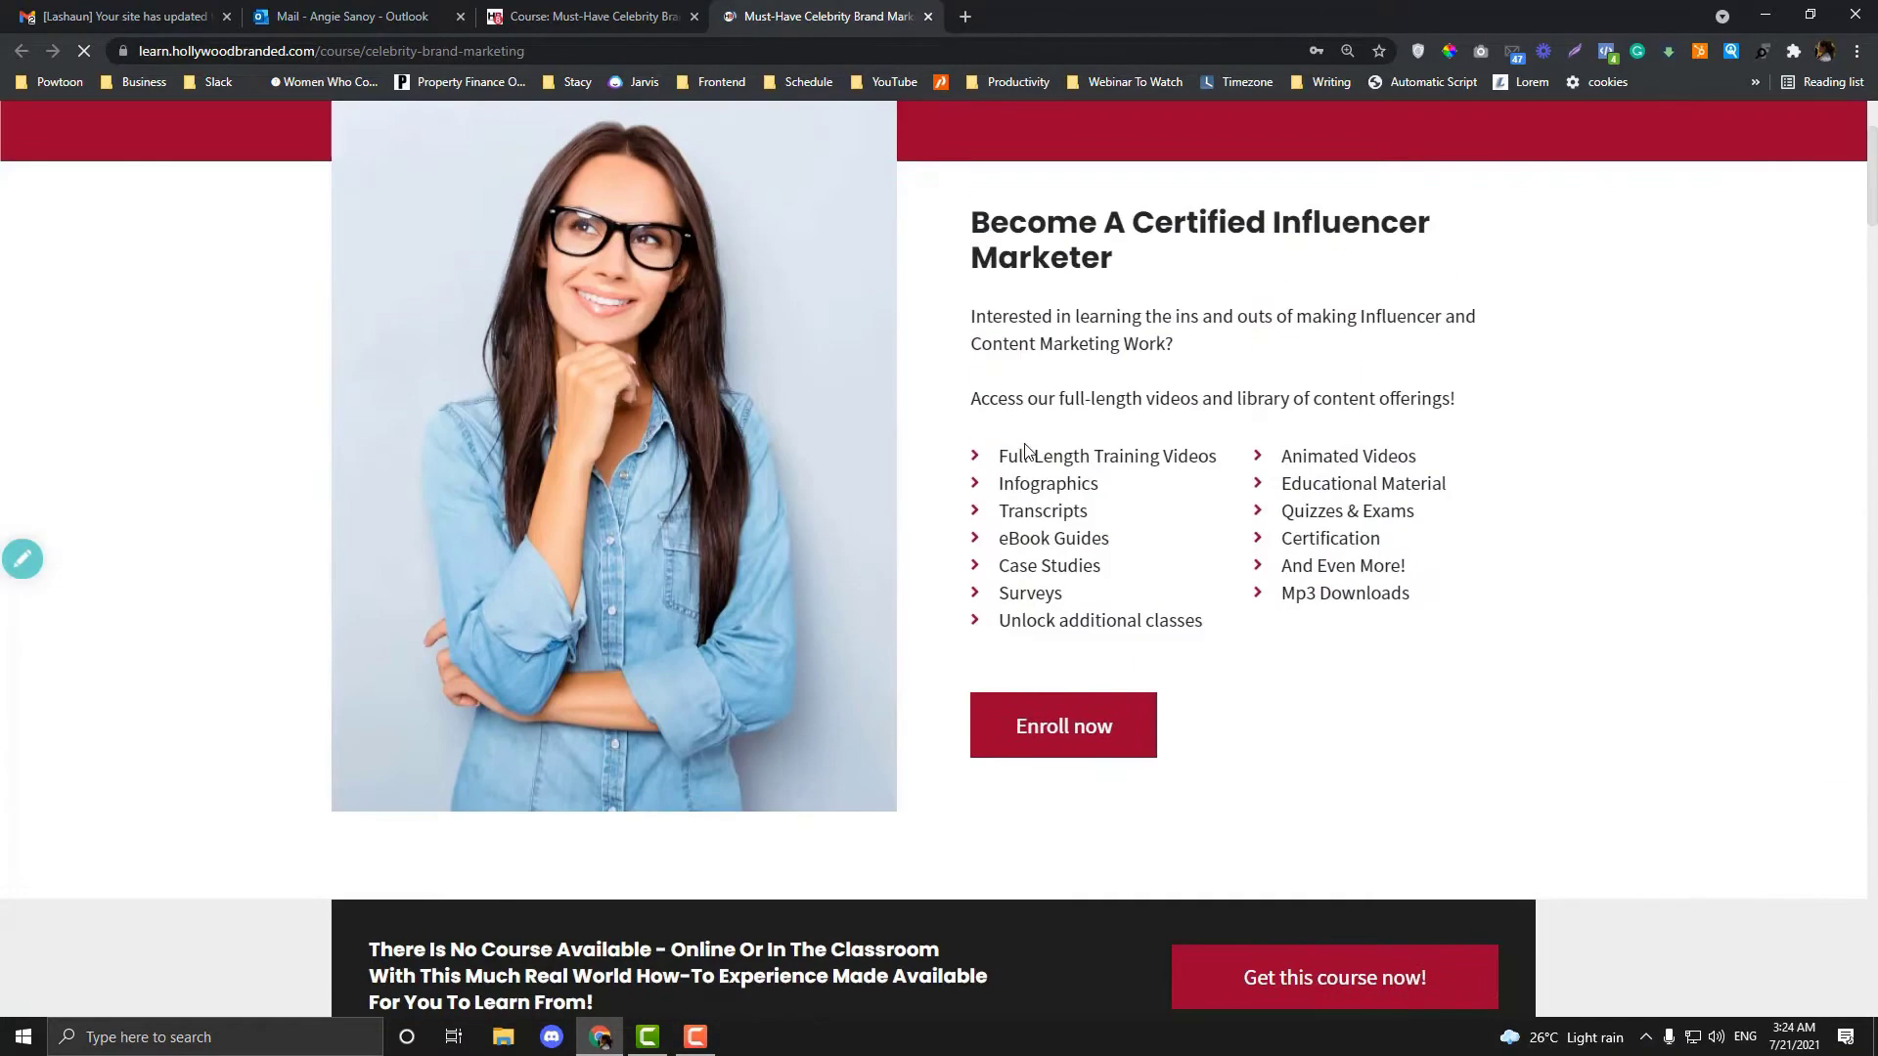
{"action": "scroll", "coordinate": [1023, 372], "scroll_direction": "up", "scroll_amount": 2}
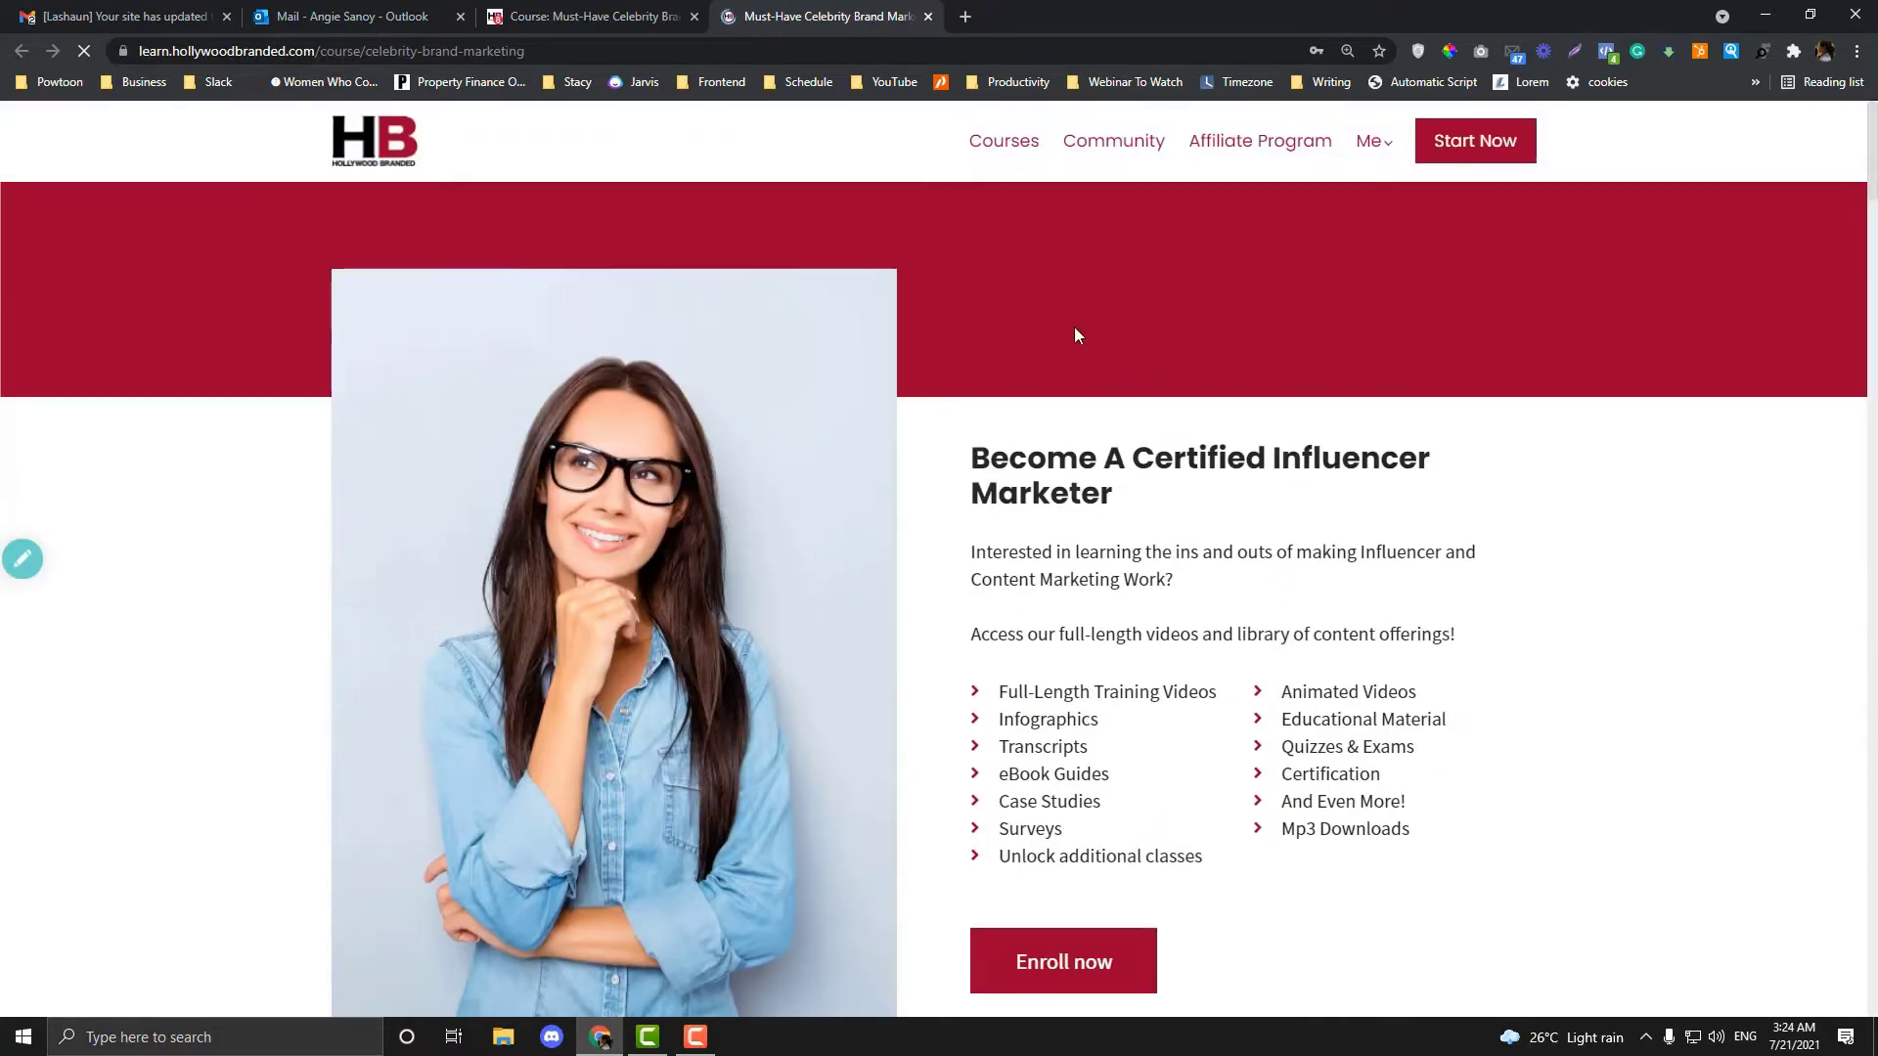
{"action": "scroll", "coordinate": [963, 417], "scroll_direction": "down", "scroll_amount": 3}
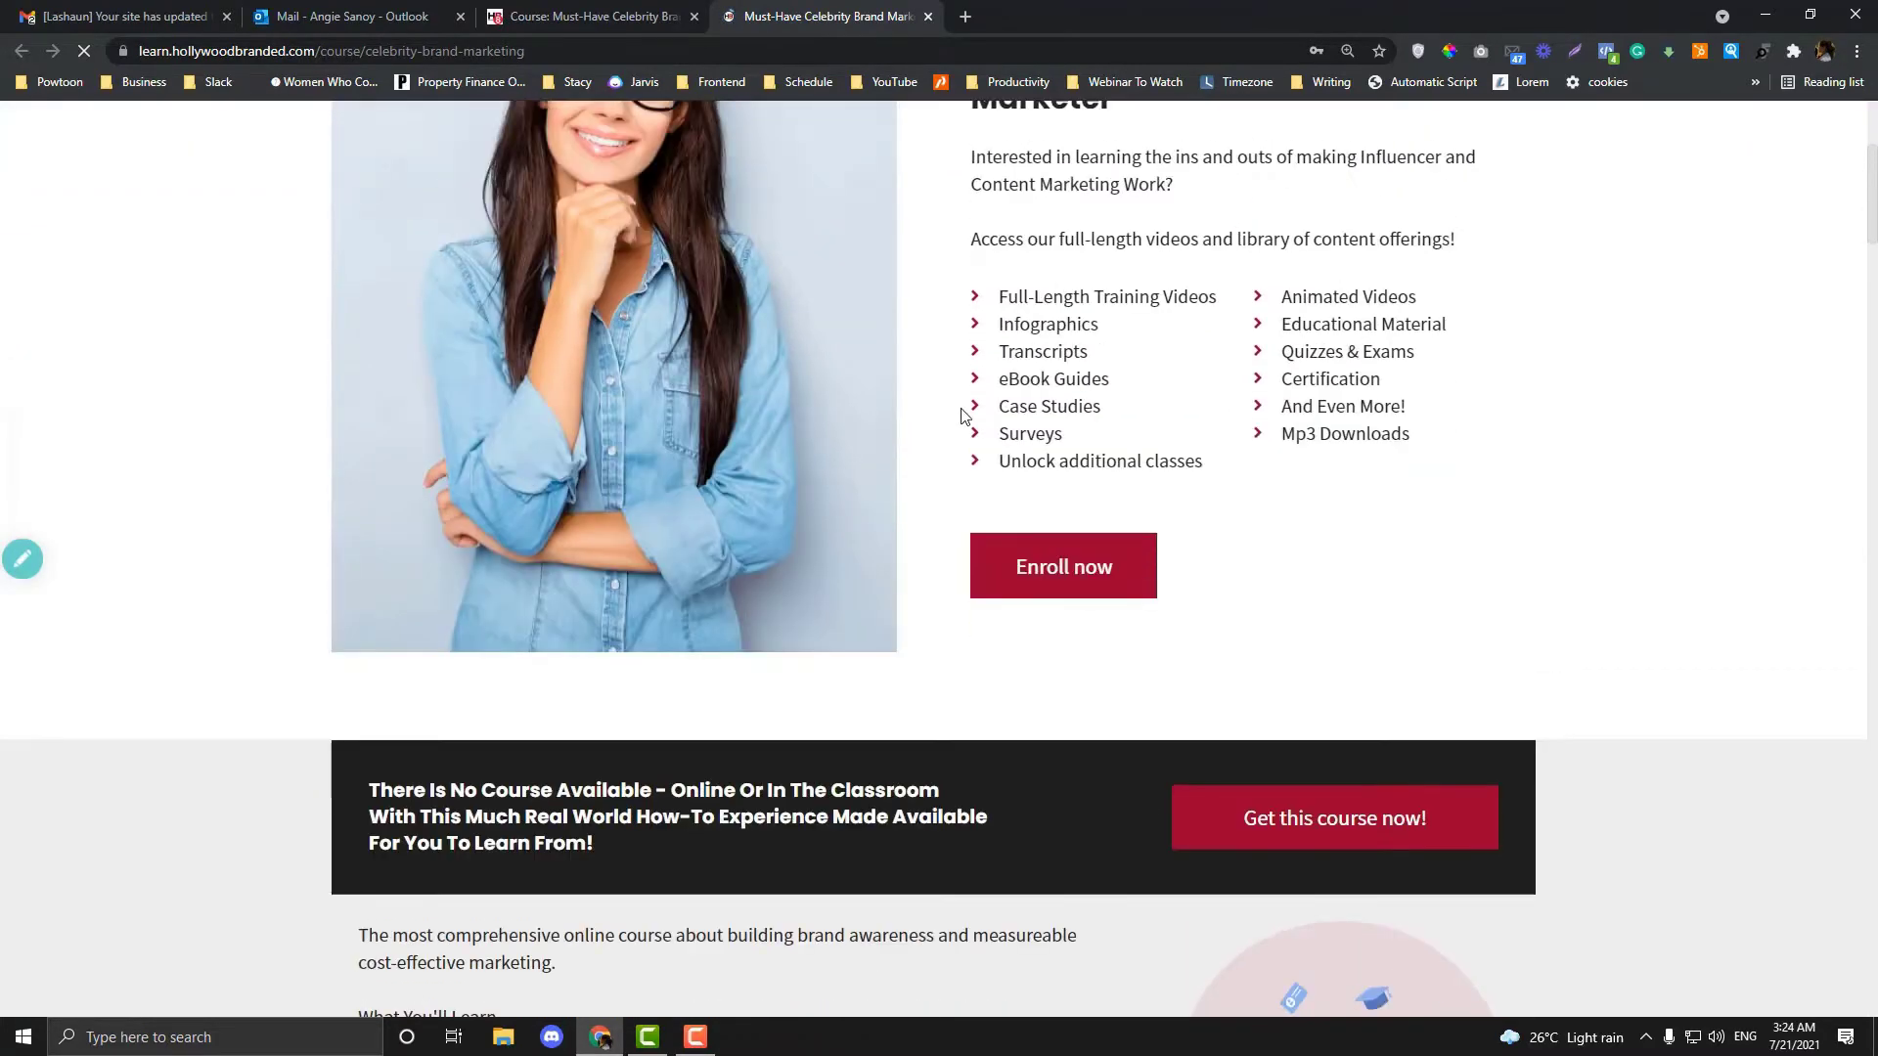
{"action": "scroll", "coordinate": [973, 409], "scroll_direction": "up", "scroll_amount": 3}
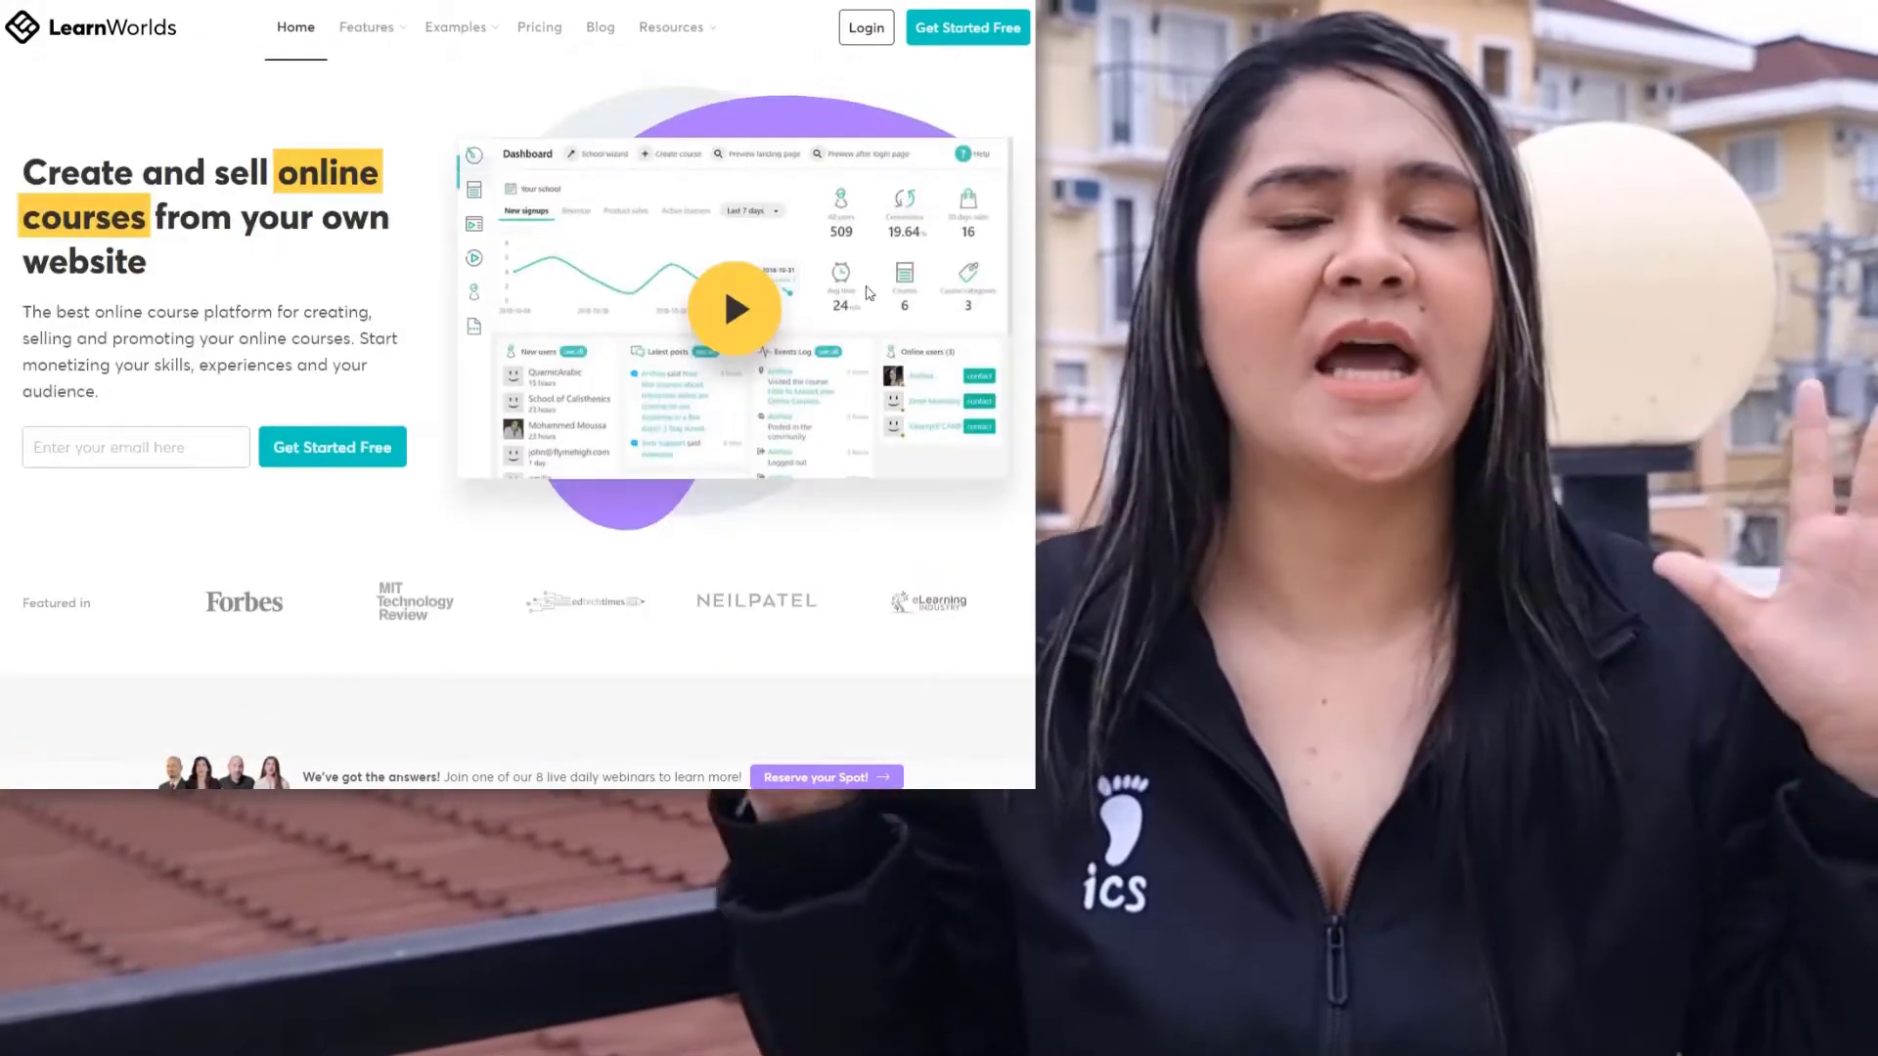
{"action": "left_click", "coordinate": [773, 321]}
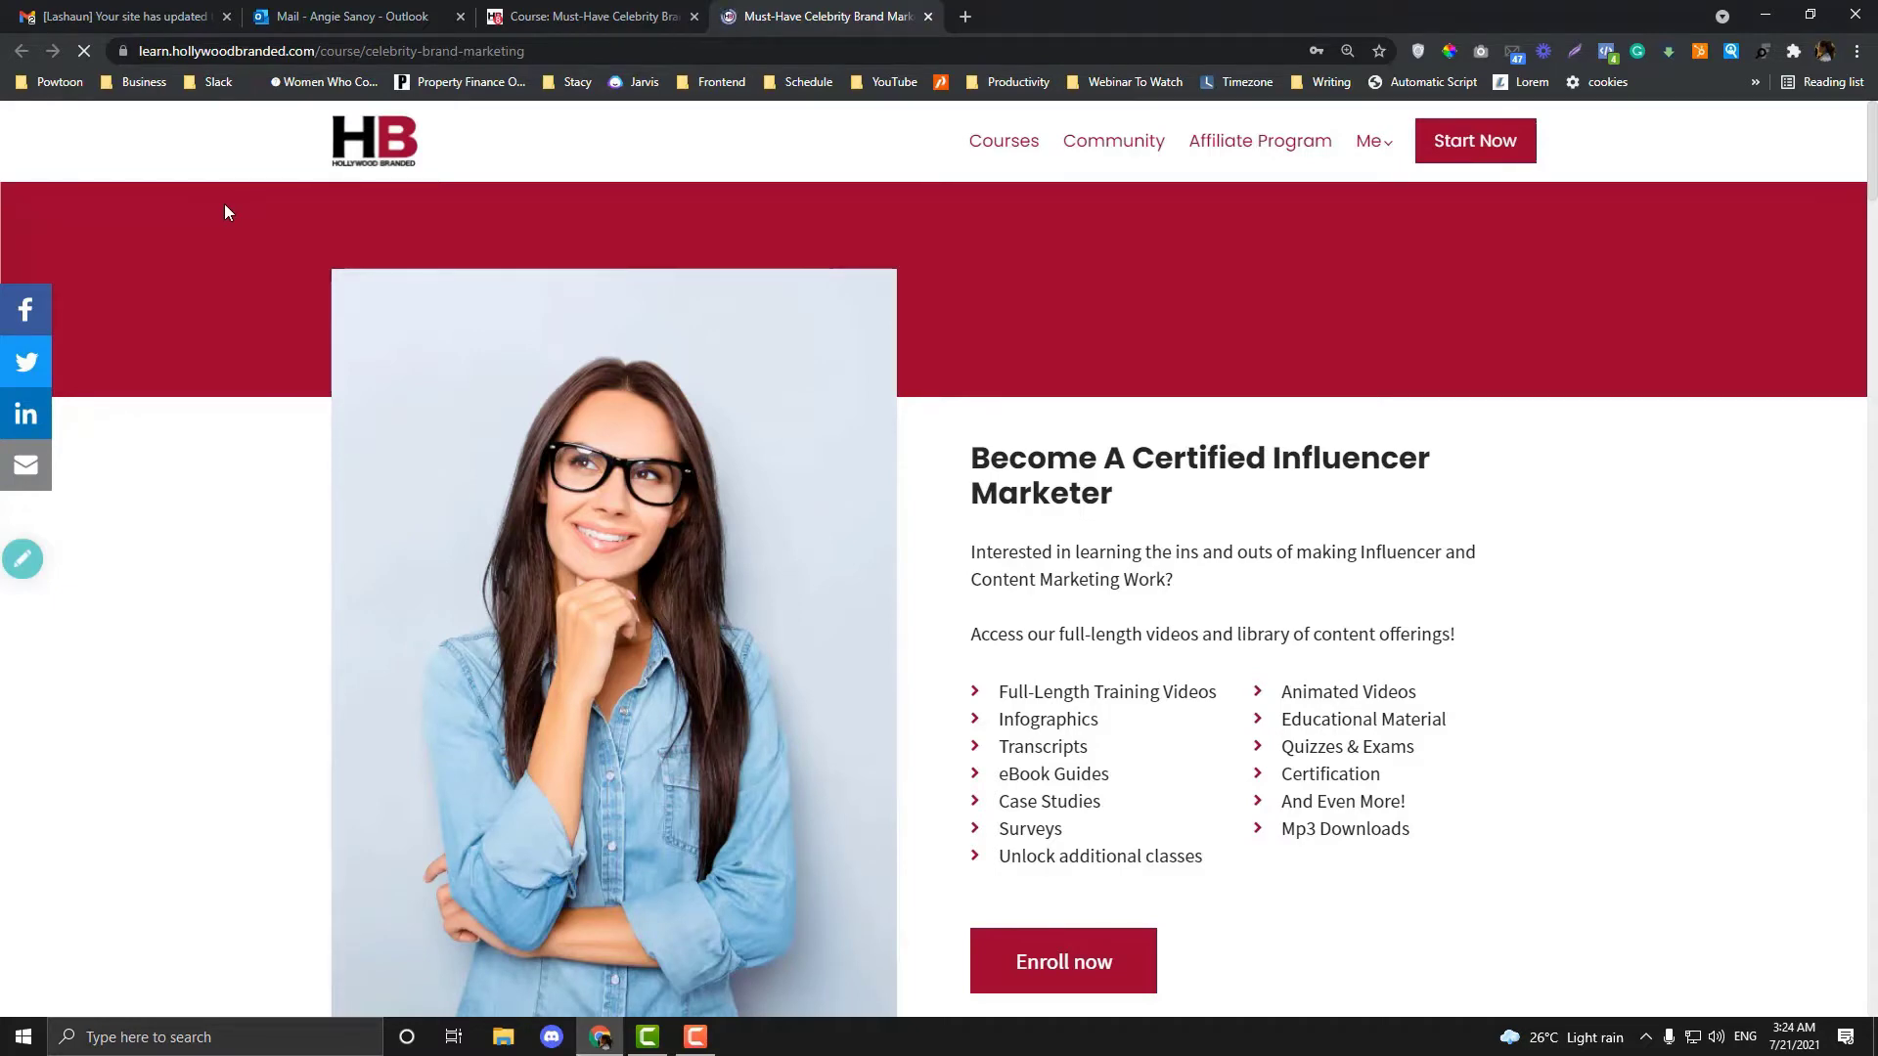
- Compare the Must-Have Celebrity Brand Marketing Course's editor layout with its previewed overview page, including the page's web address
{"action": "left_click", "coordinate": [597, 12]}
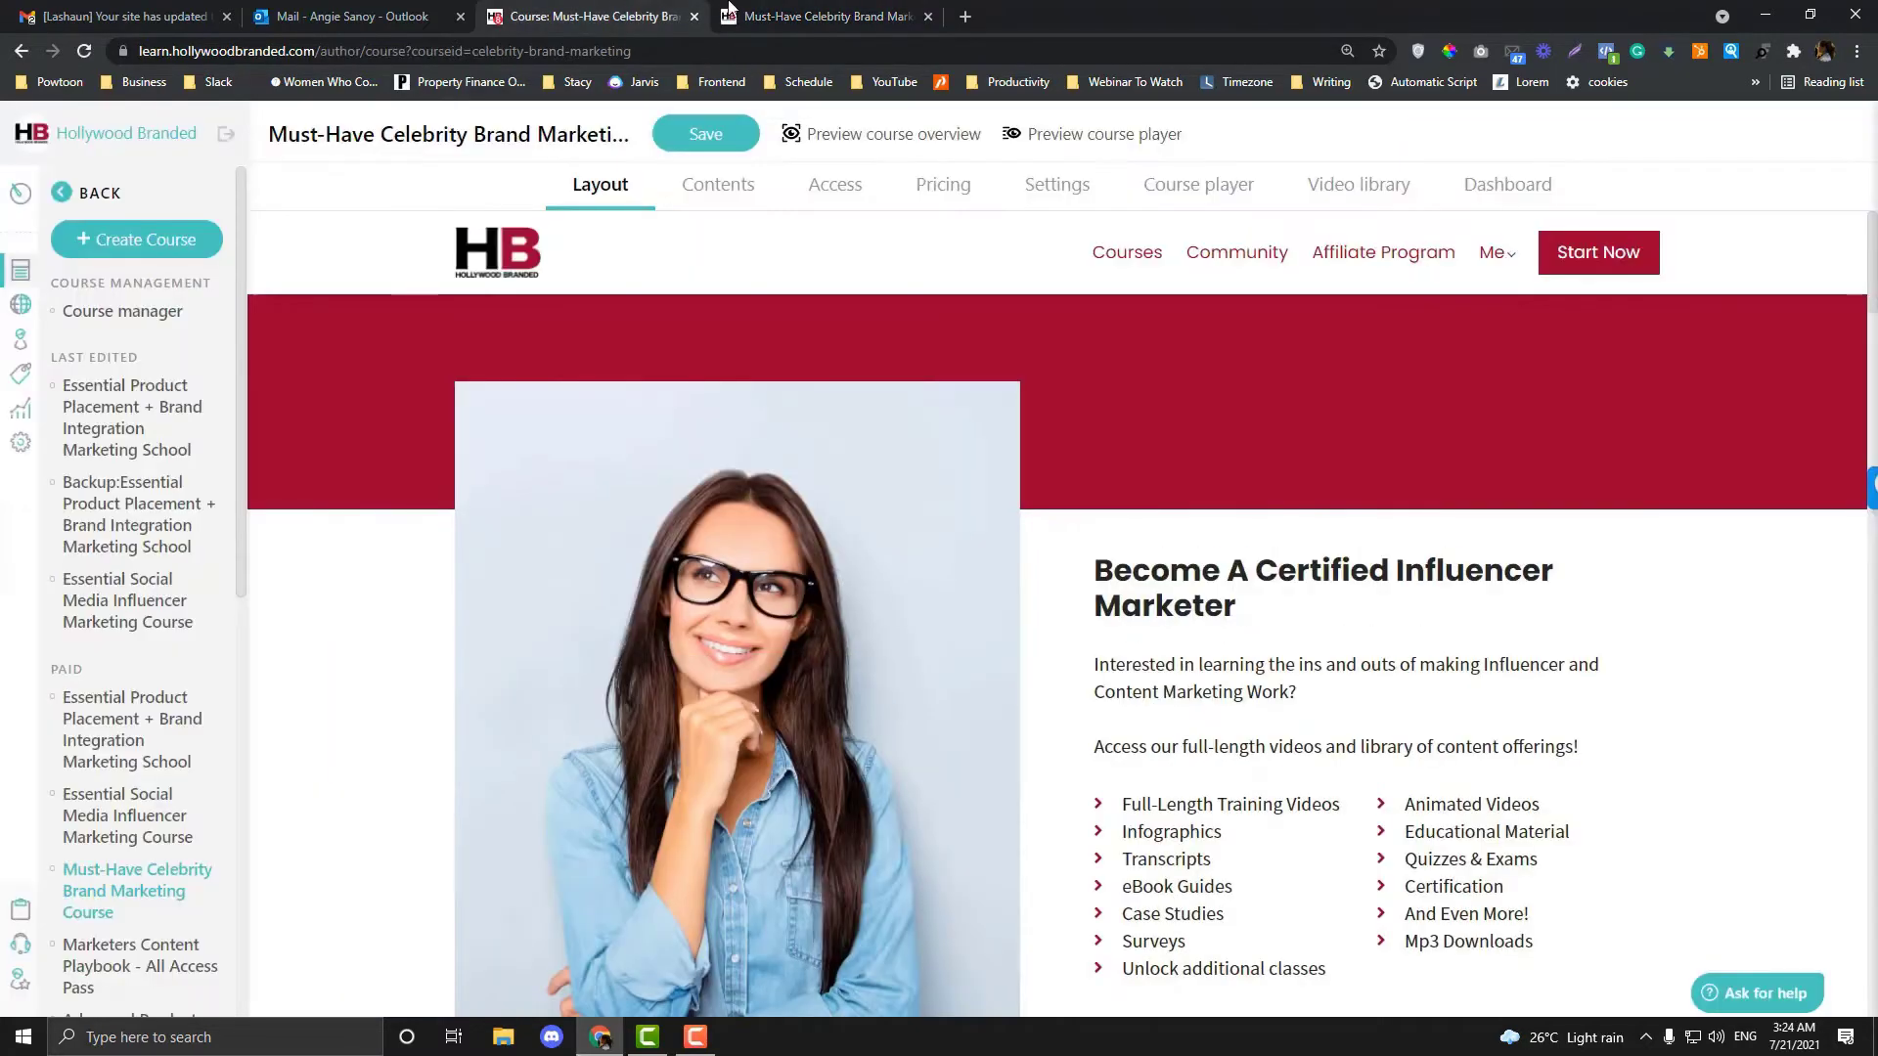
{"action": "left_click", "coordinate": [802, 10]}
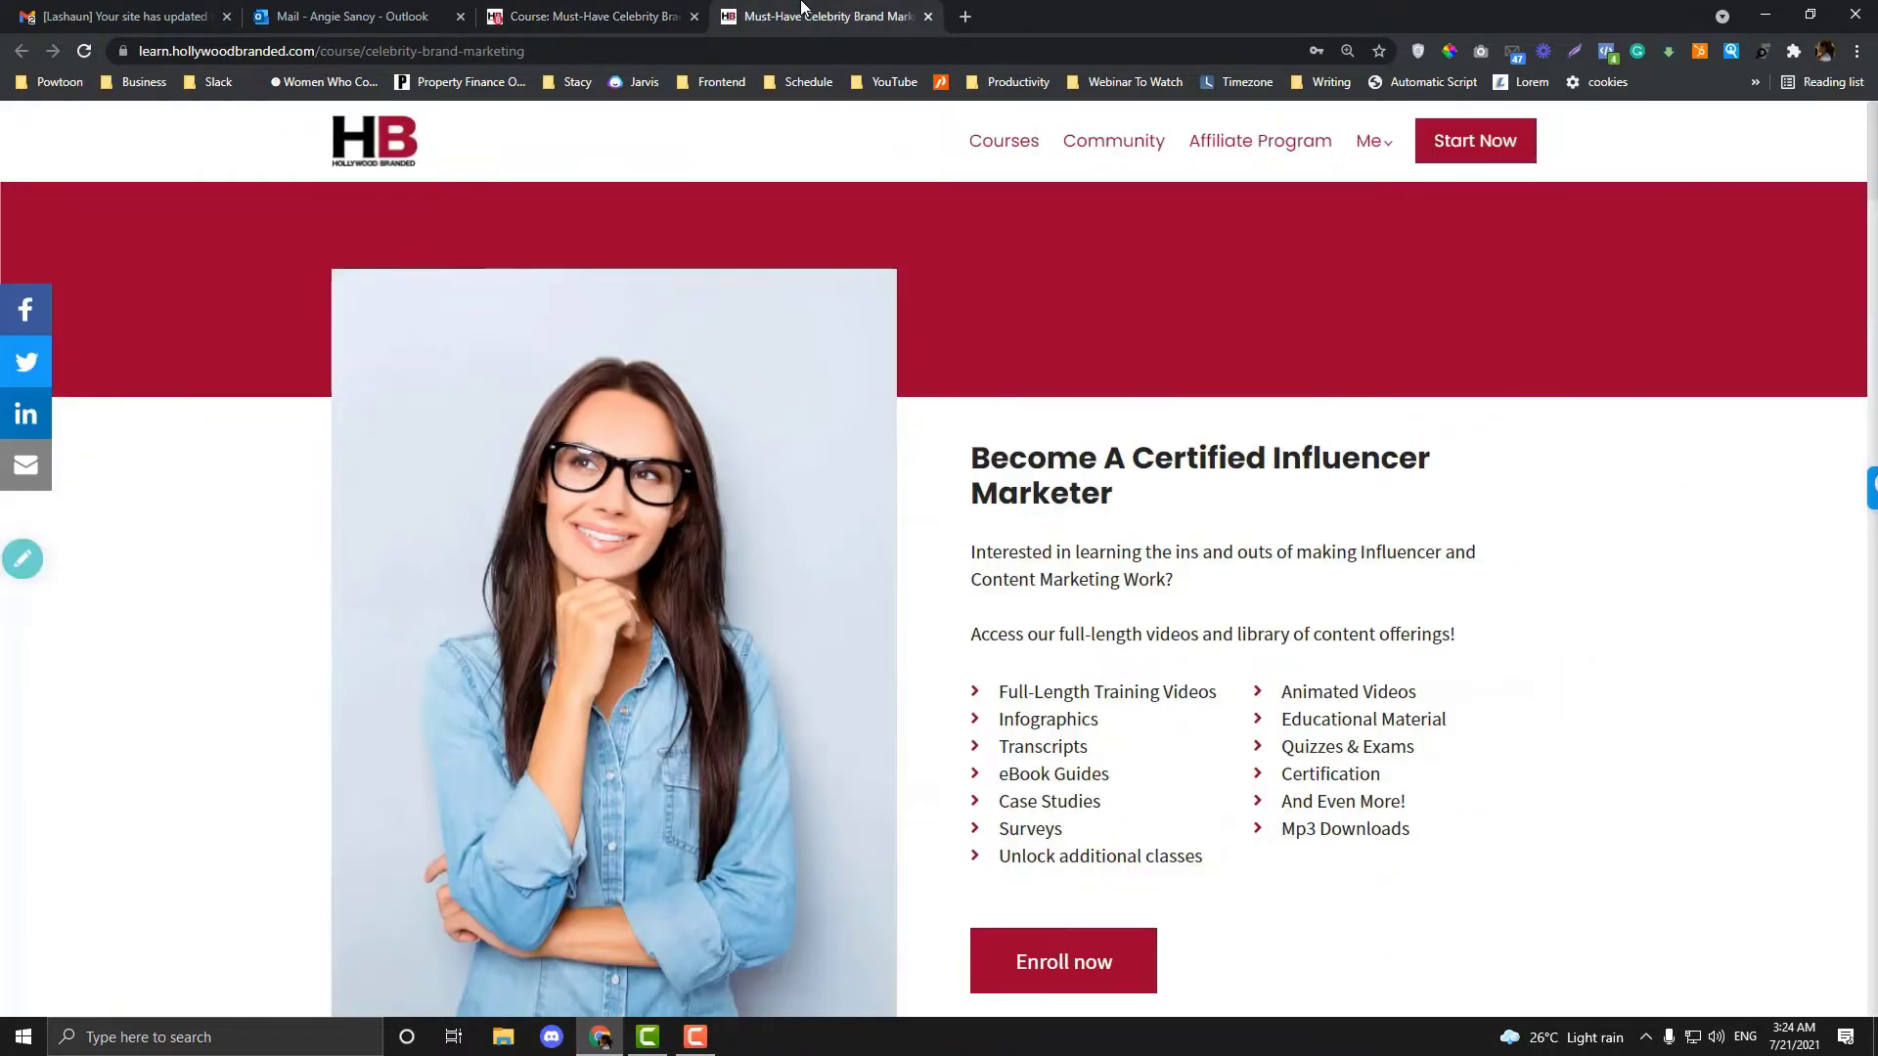
{"action": "left_click", "coordinate": [715, 51]}
{"action": "left_click", "coordinate": [597, 11]}
{"action": "left_click", "coordinate": [887, 8]}
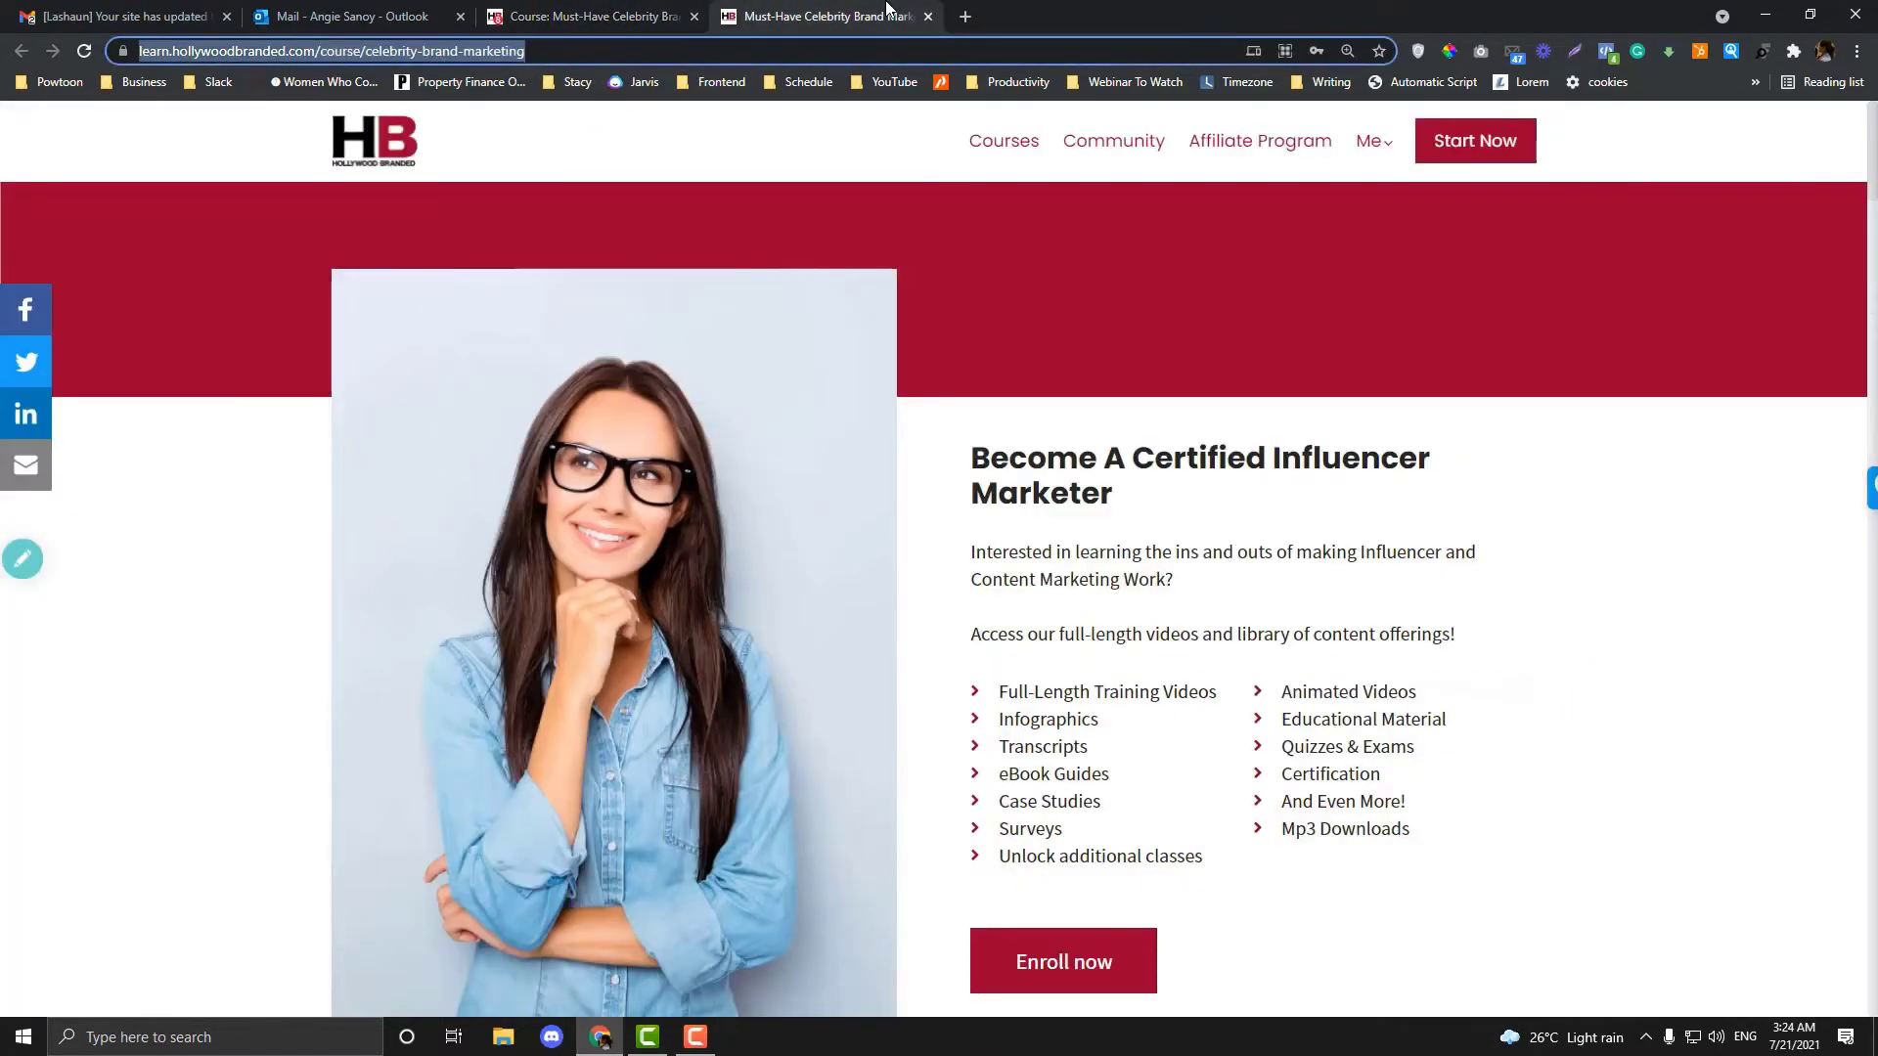
{"action": "left_click", "coordinate": [650, 51]}
{"action": "key", "text": "Return"}
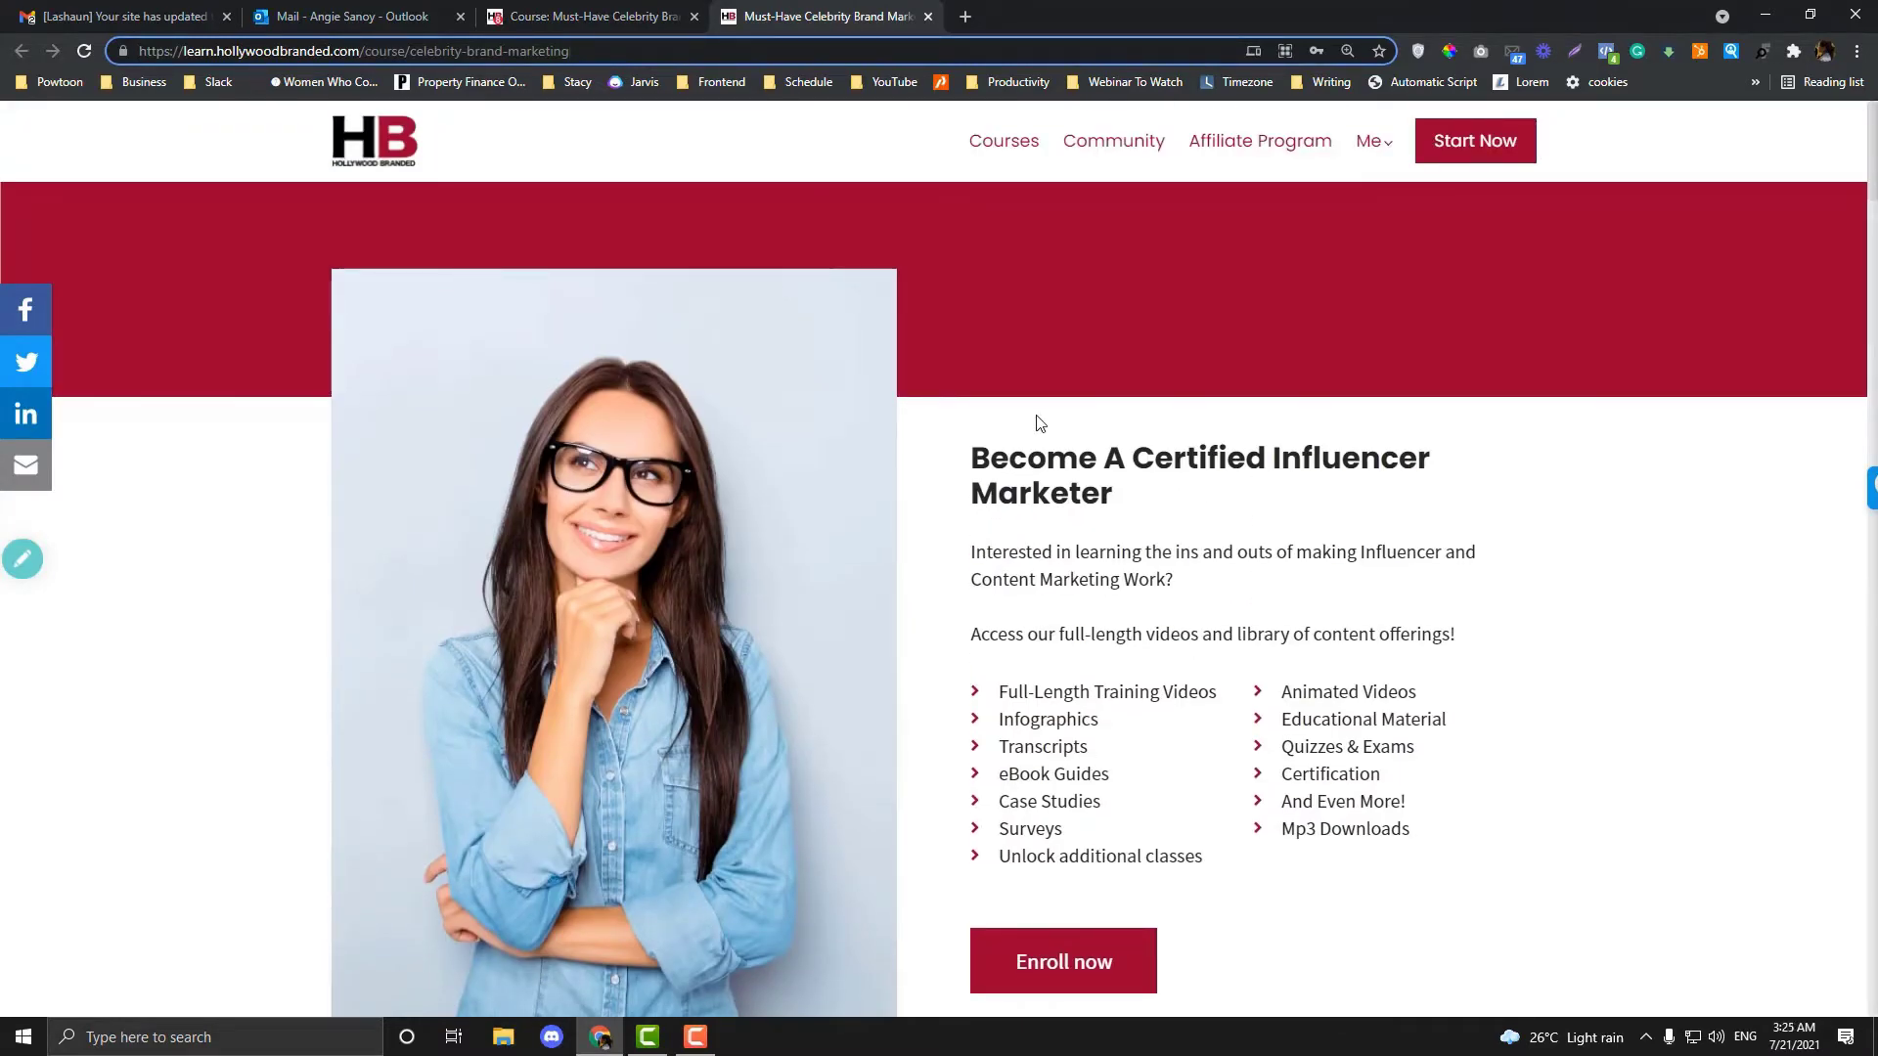
{"action": "left_click", "coordinate": [634, 10]}
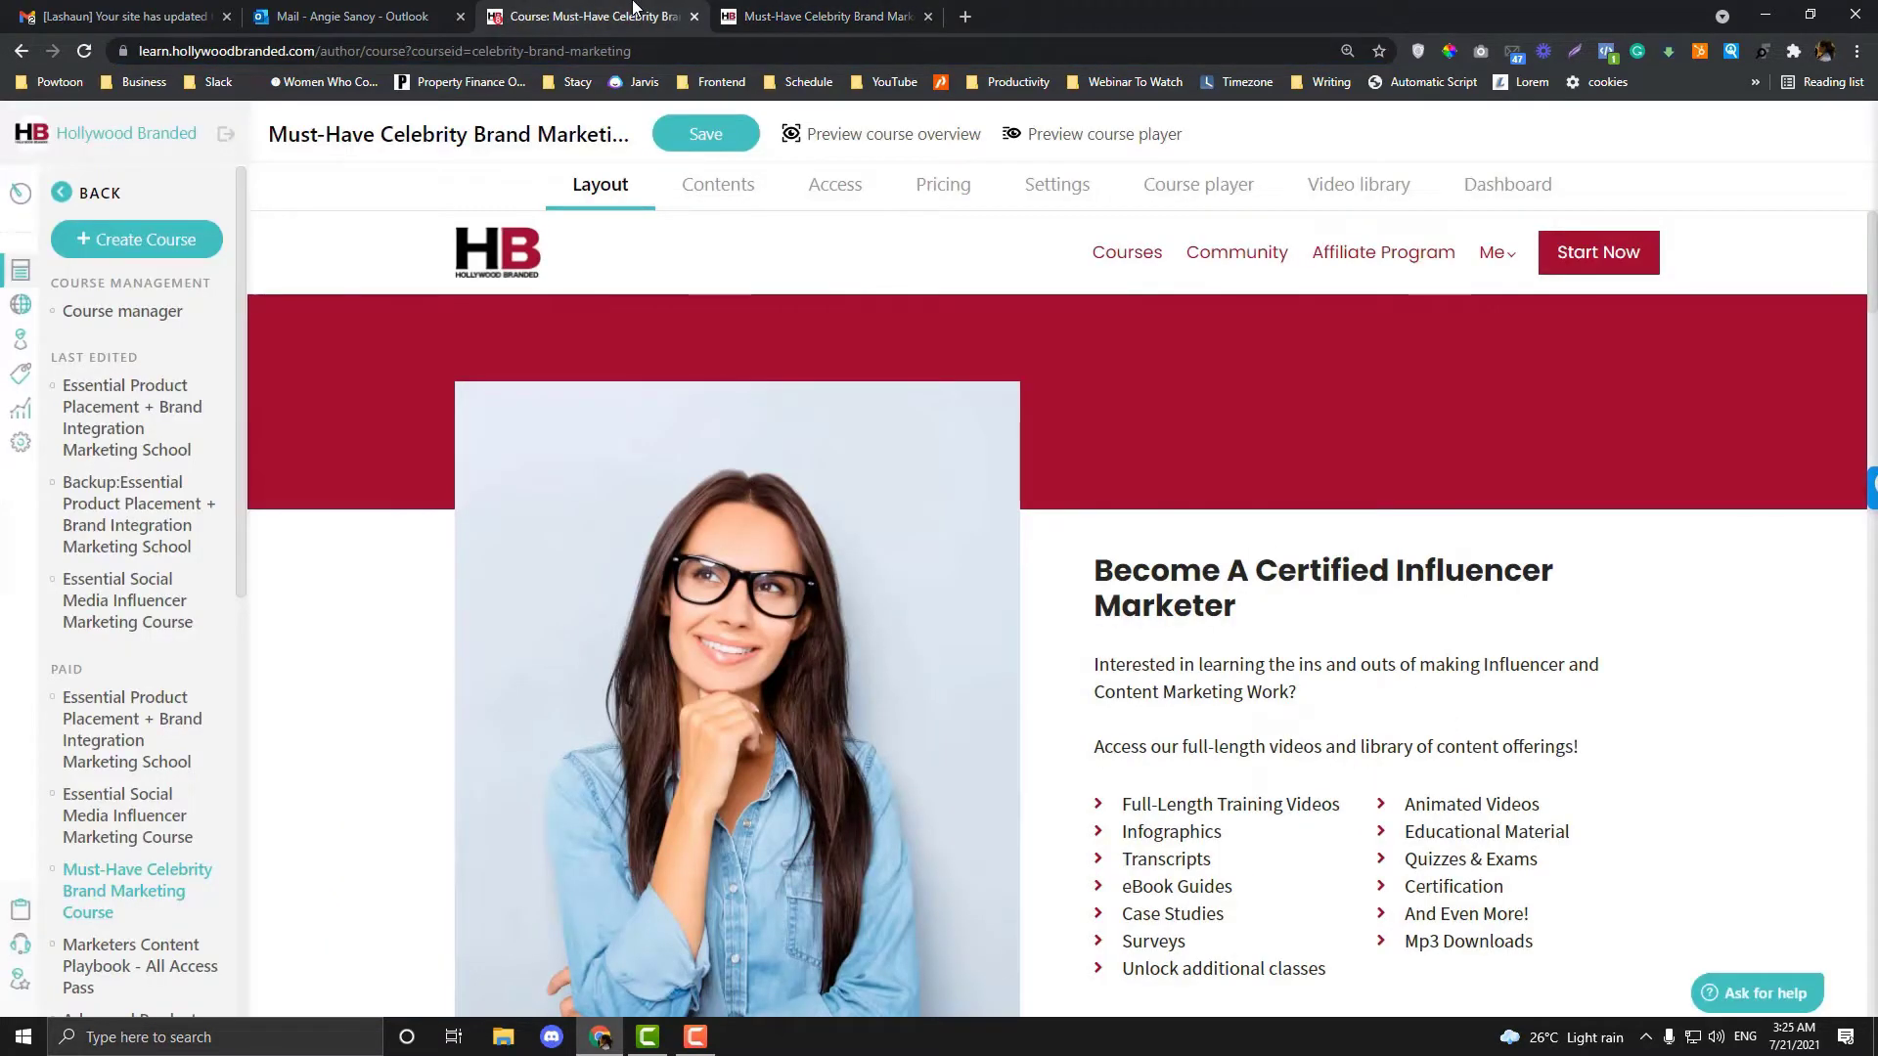
{"action": "left_click", "coordinate": [822, 10]}
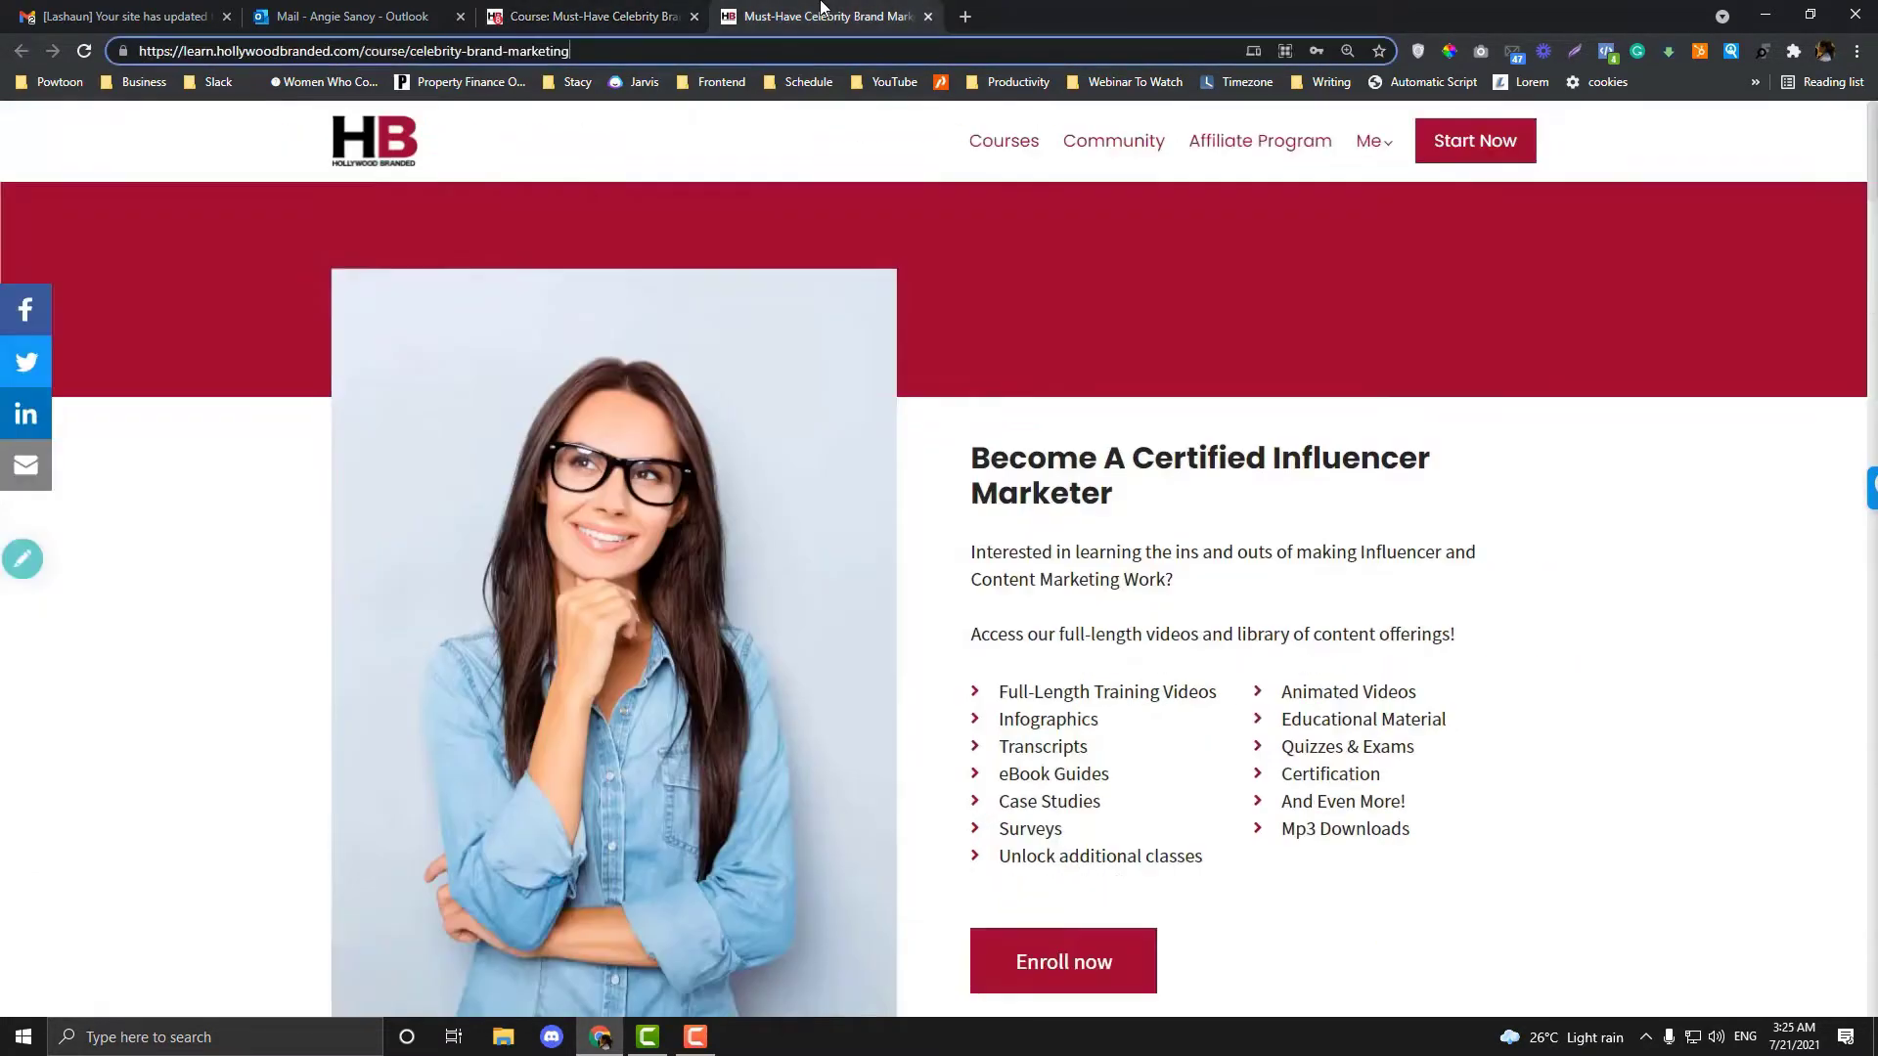
{"action": "scroll", "coordinate": [645, 391], "scroll_direction": "down", "scroll_amount": 2}
{"action": "scroll", "coordinate": [632, 397], "scroll_direction": "up", "scroll_amount": 2}
- Go back from the Must-Have Celebrity Brand Marketing Course editor to the course manager
{"action": "left_click", "coordinate": [606, 16]}
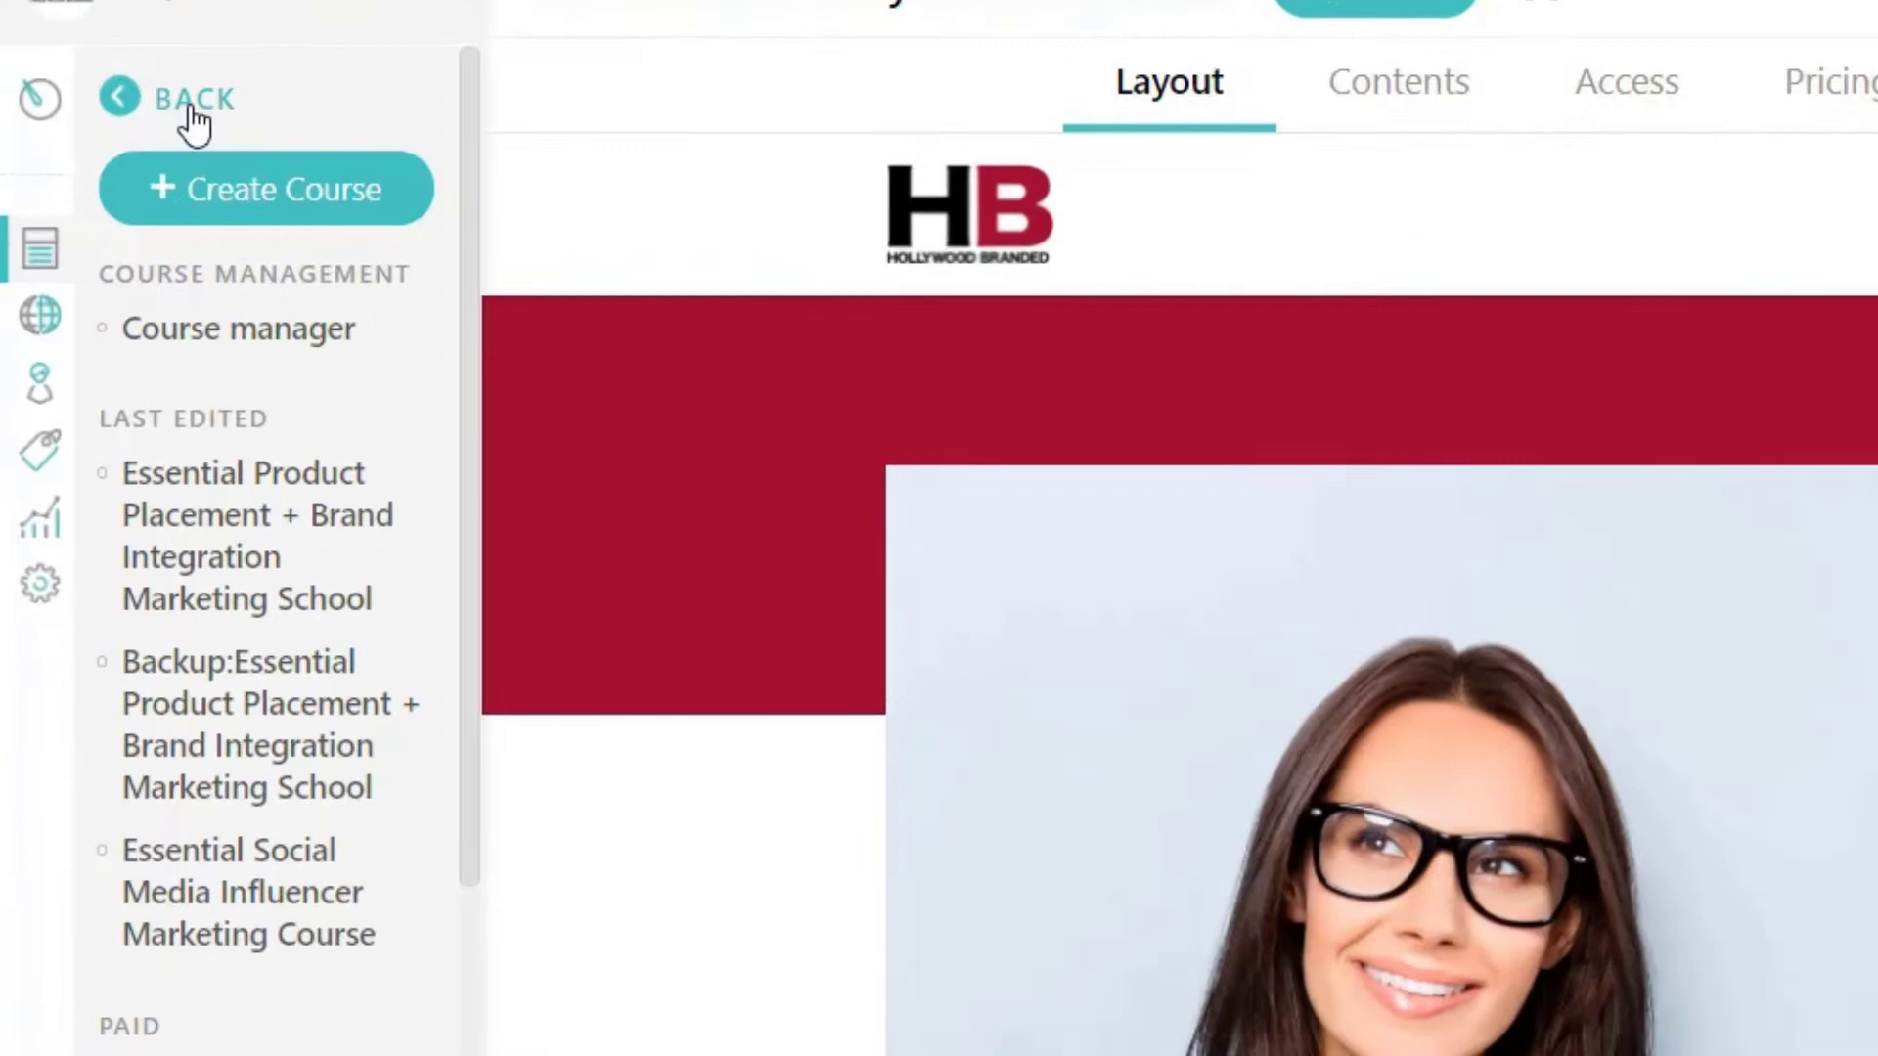
{"action": "left_click", "coordinate": [136, 149]}
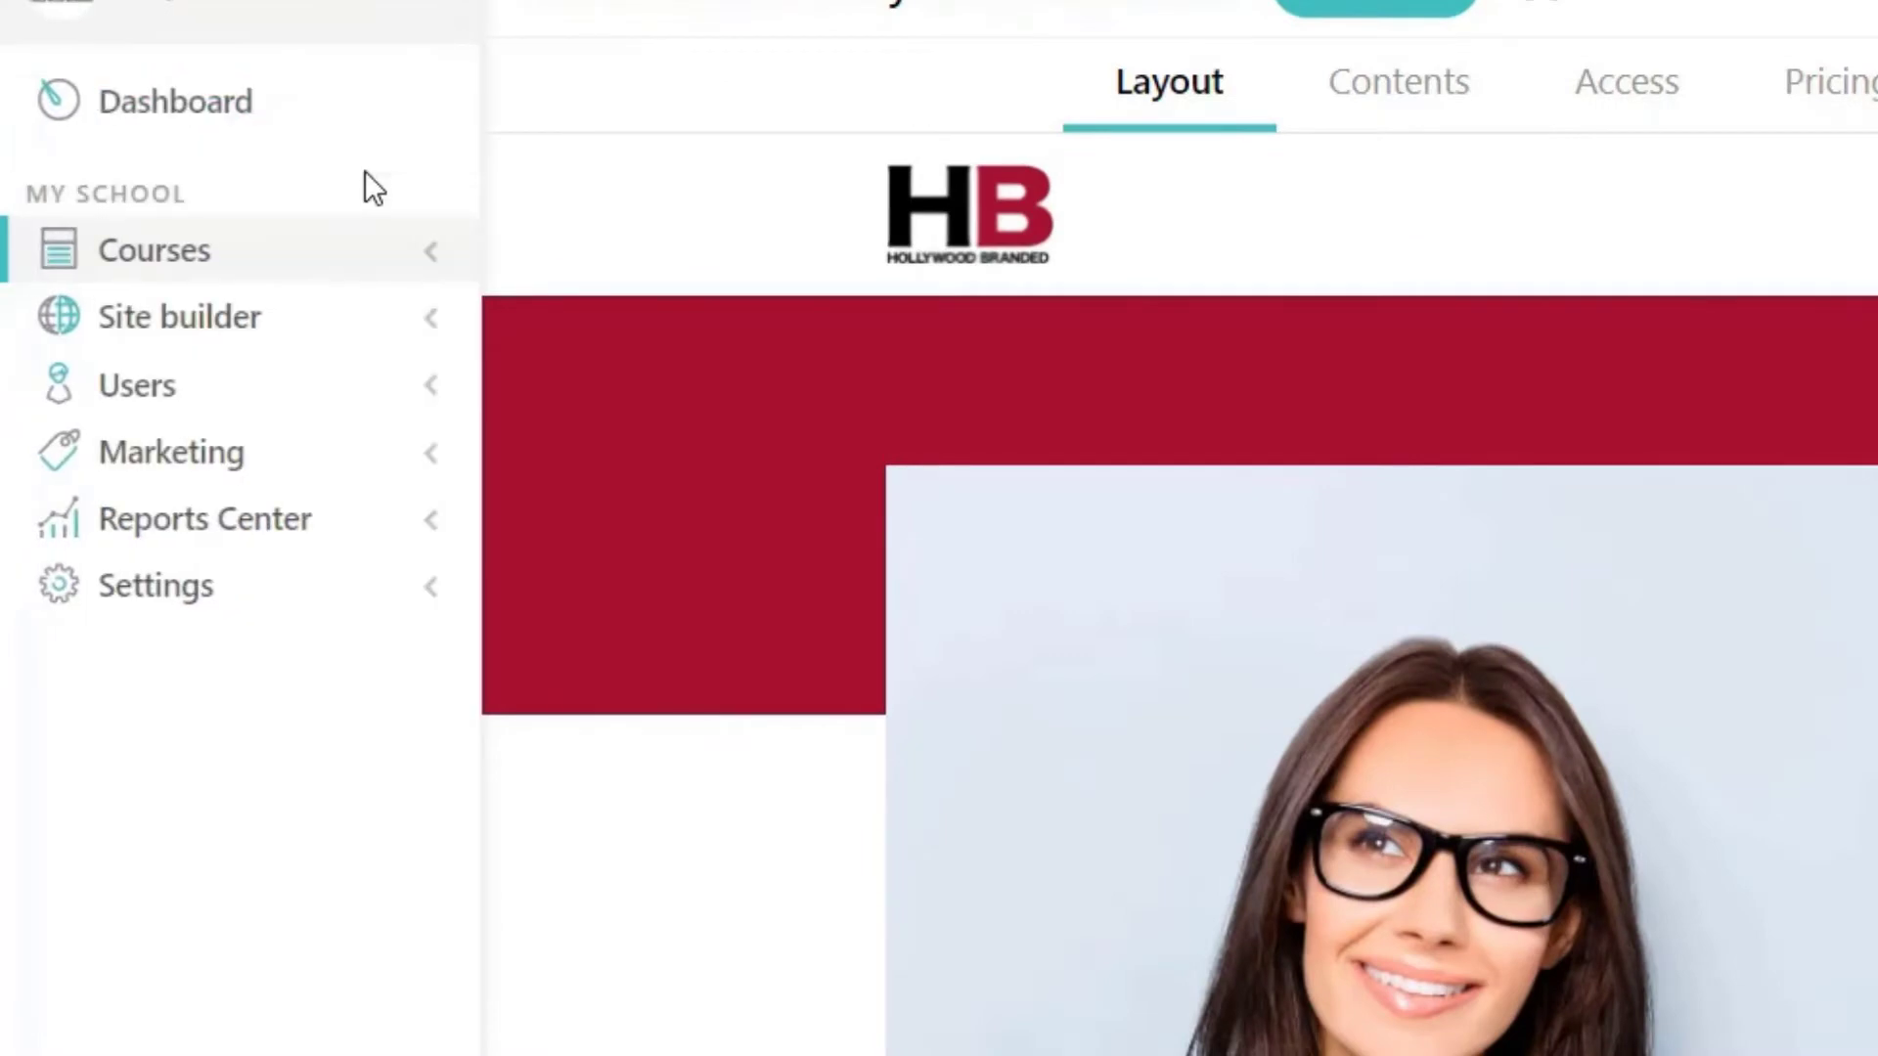
{"action": "left_click", "coordinate": [217, 269]}
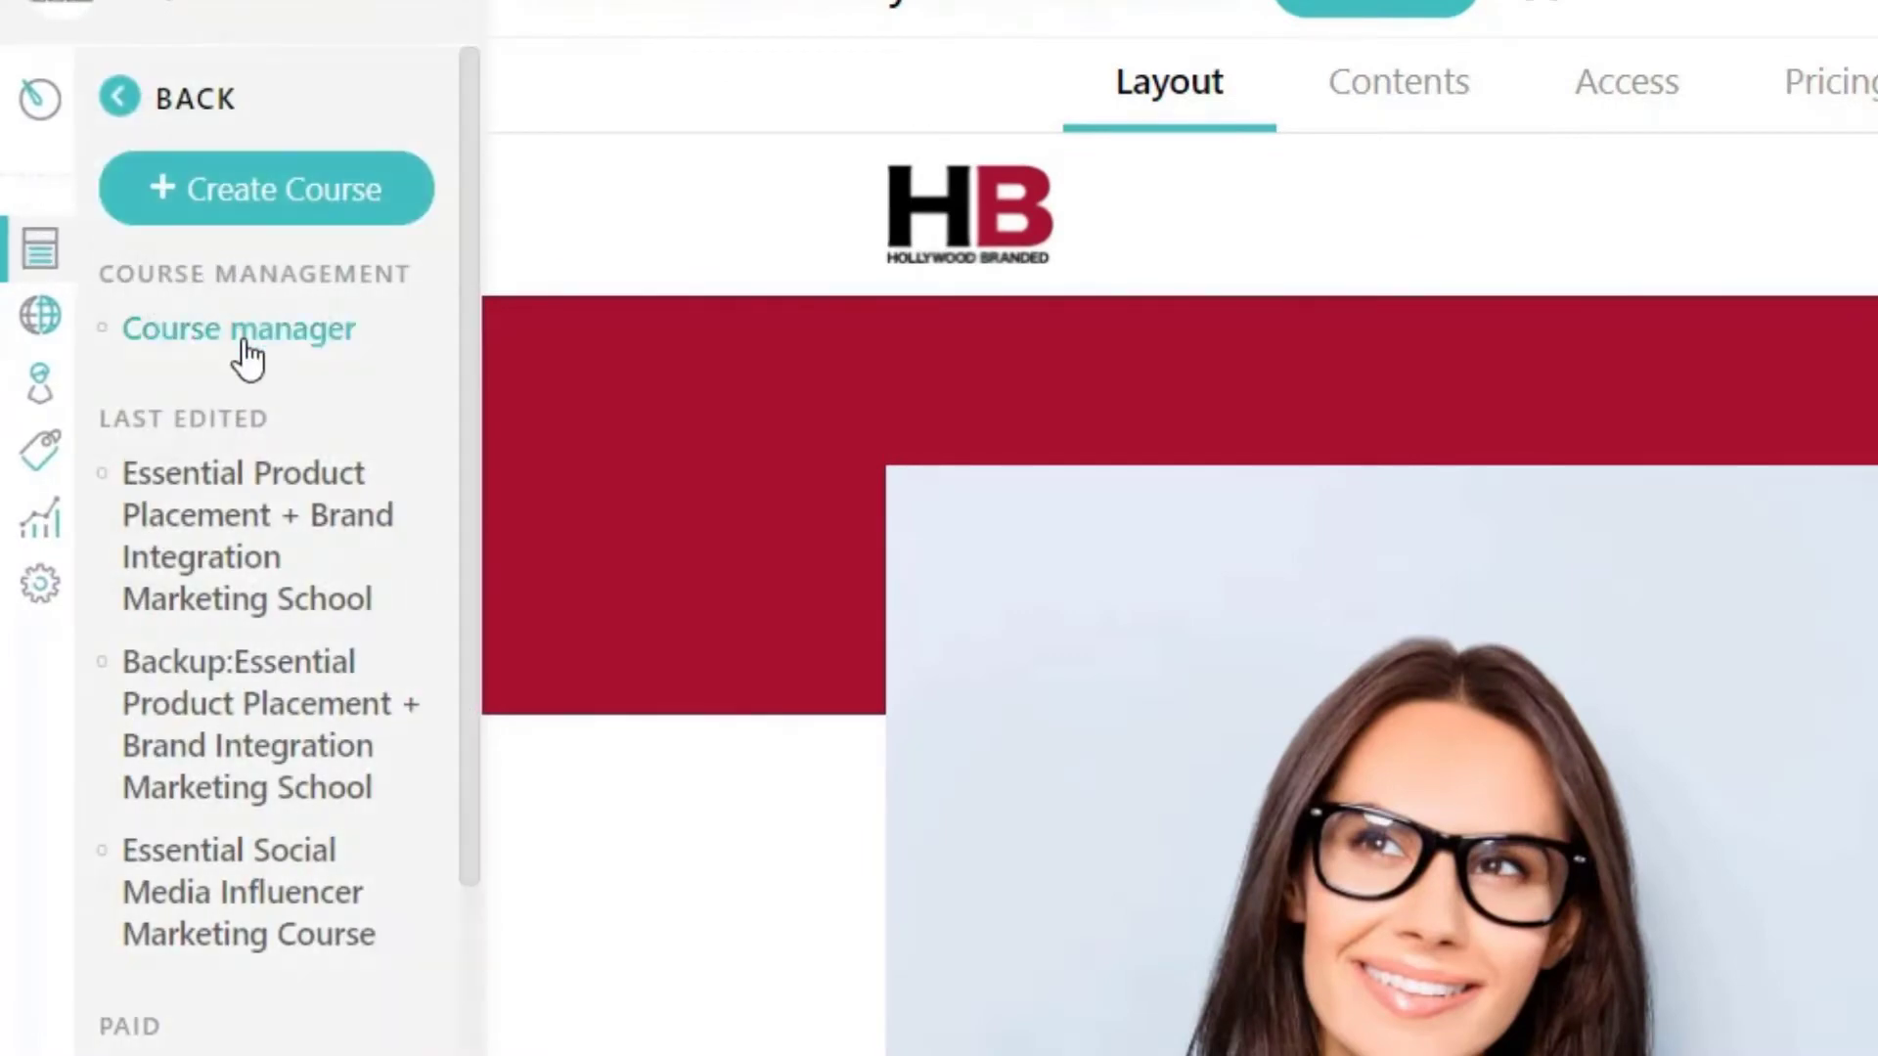
{"action": "left_click", "coordinate": [244, 356]}
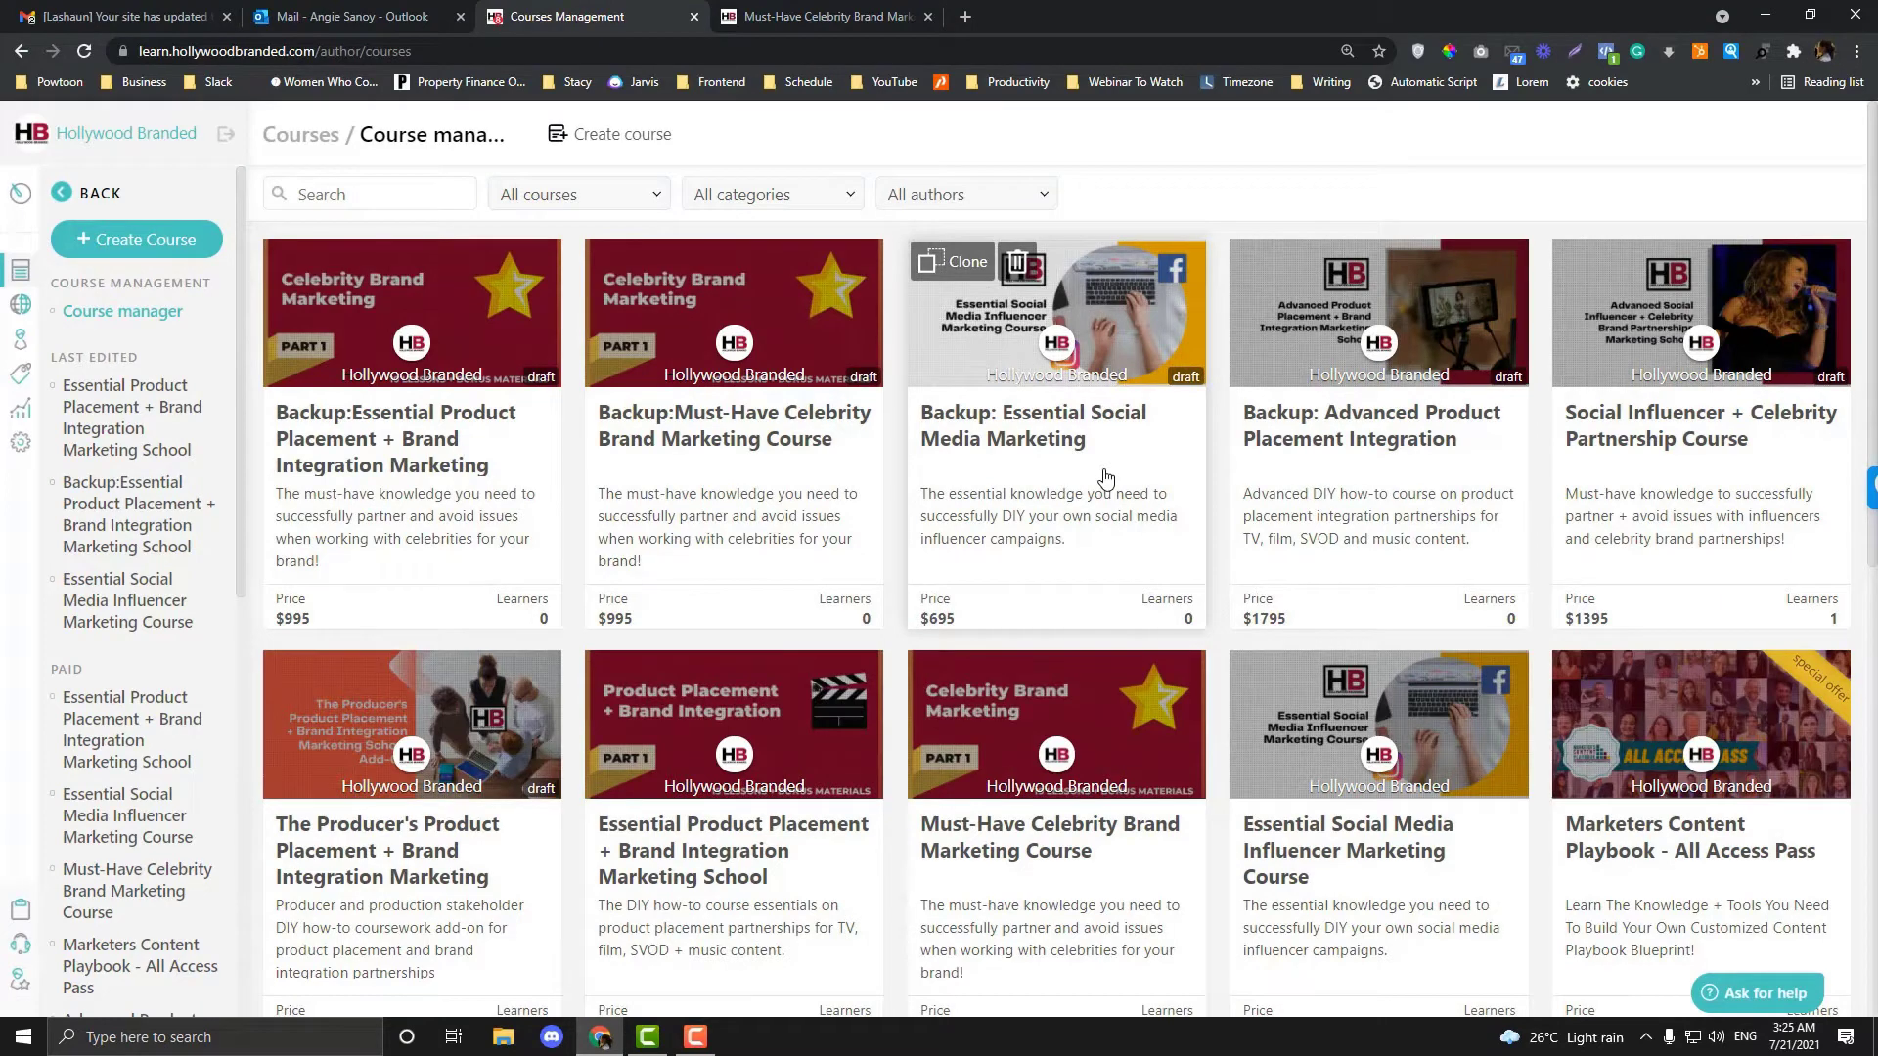
- Open the published Essential Social Media Influencer Marketing Course and preview its course overview page
{"action": "scroll", "coordinate": [1105, 477], "scroll_direction": "down", "scroll_amount": 4}
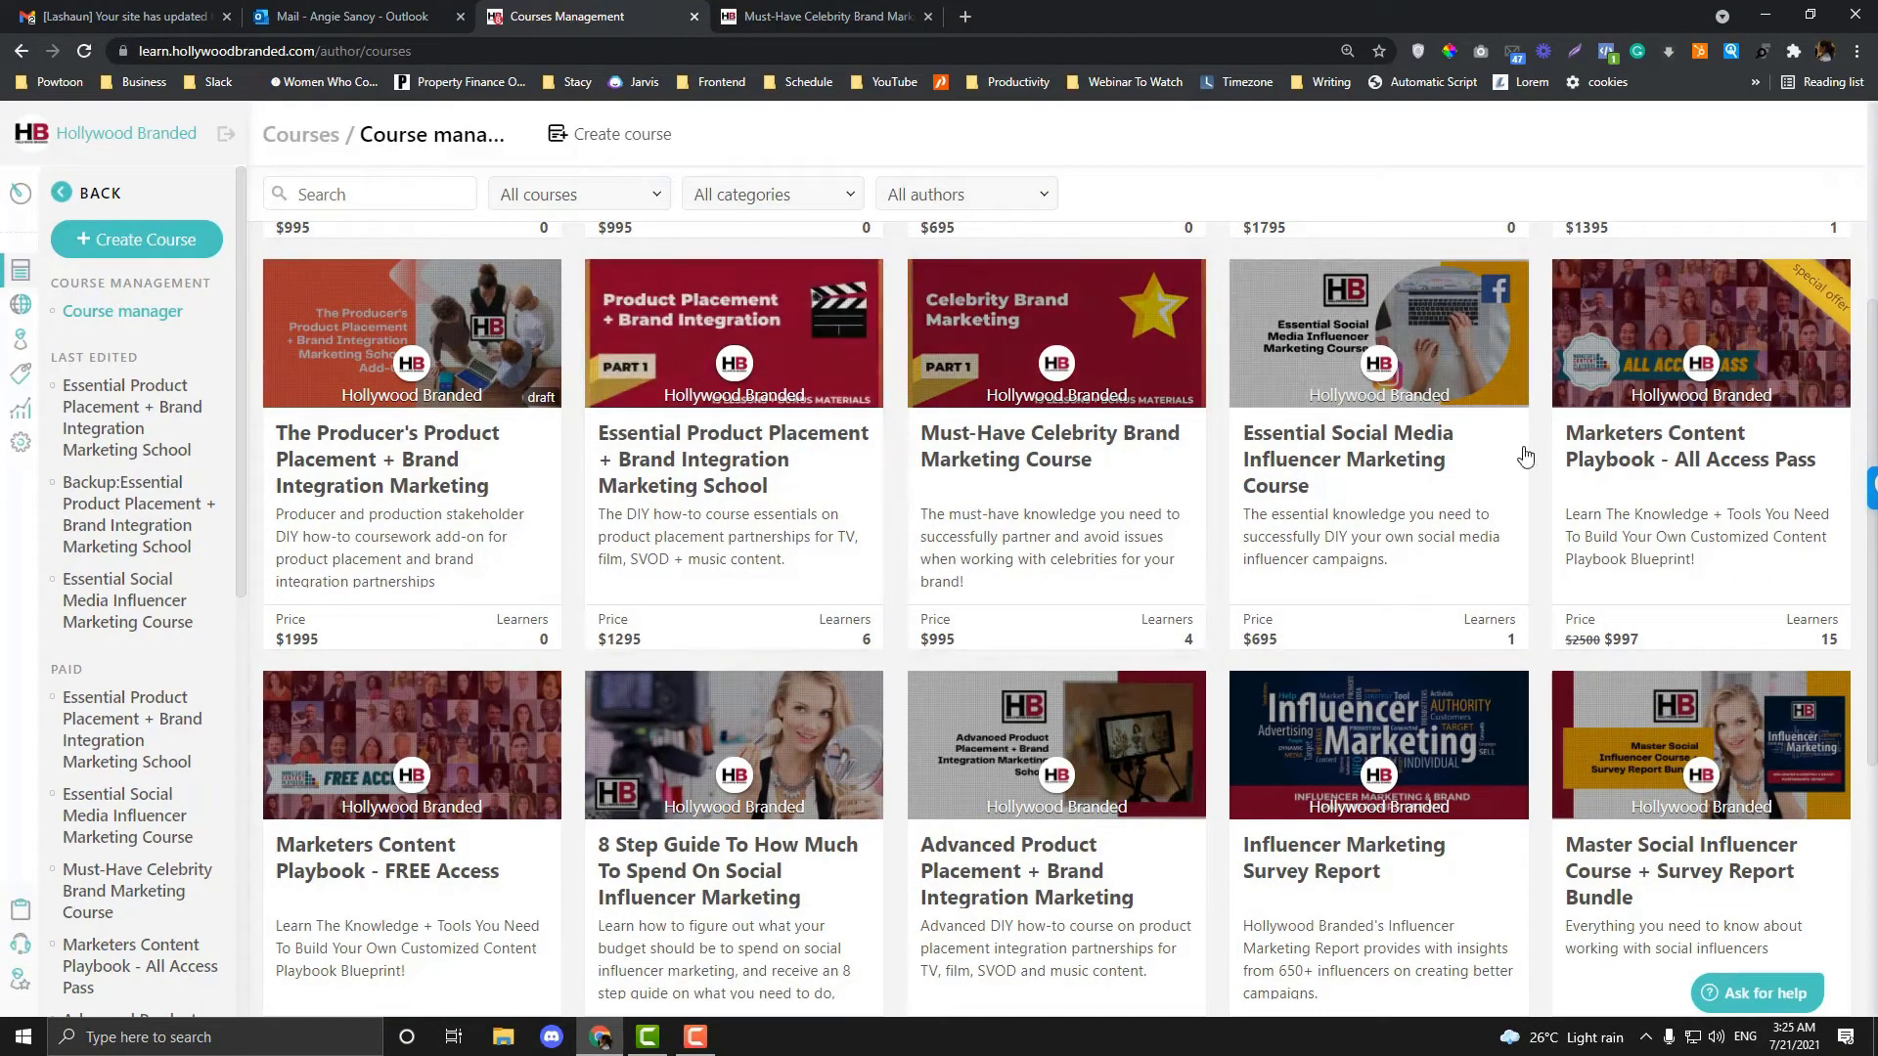
{"action": "left_click", "coordinate": [1332, 455]}
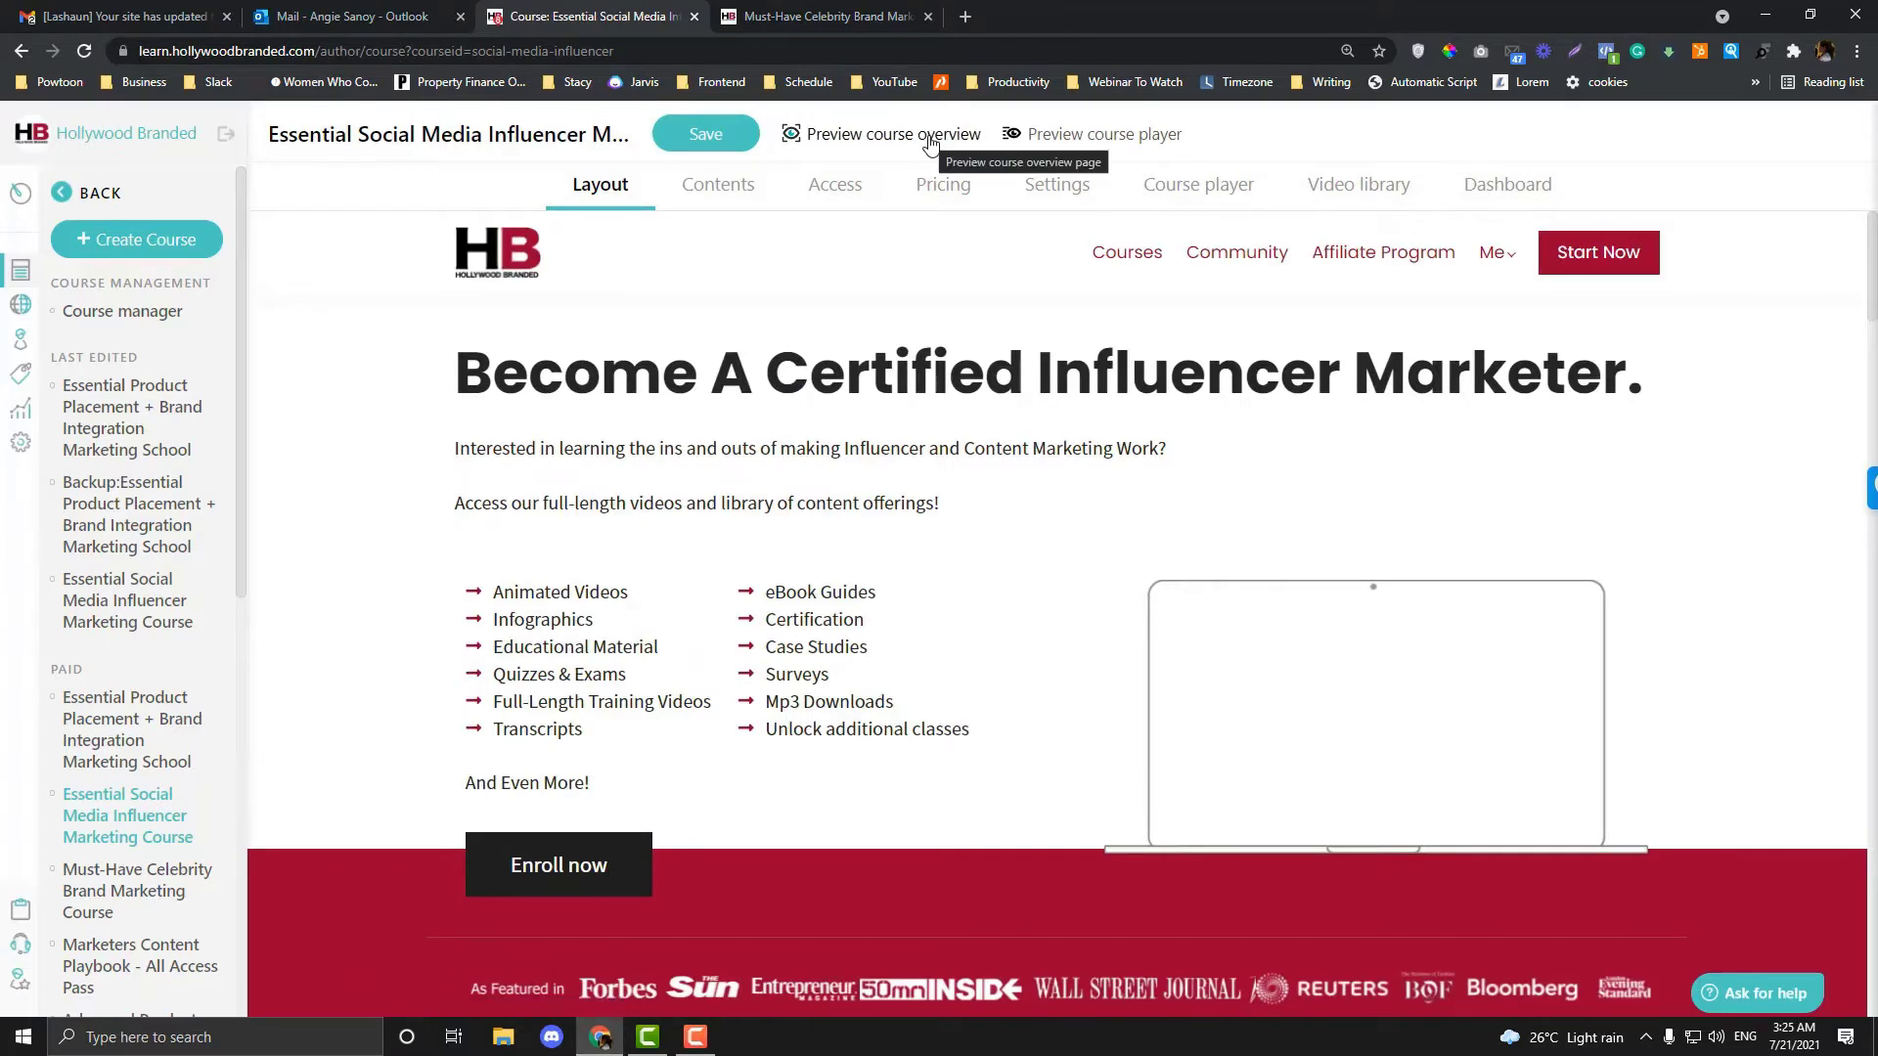
{"action": "left_click", "coordinate": [929, 137]}
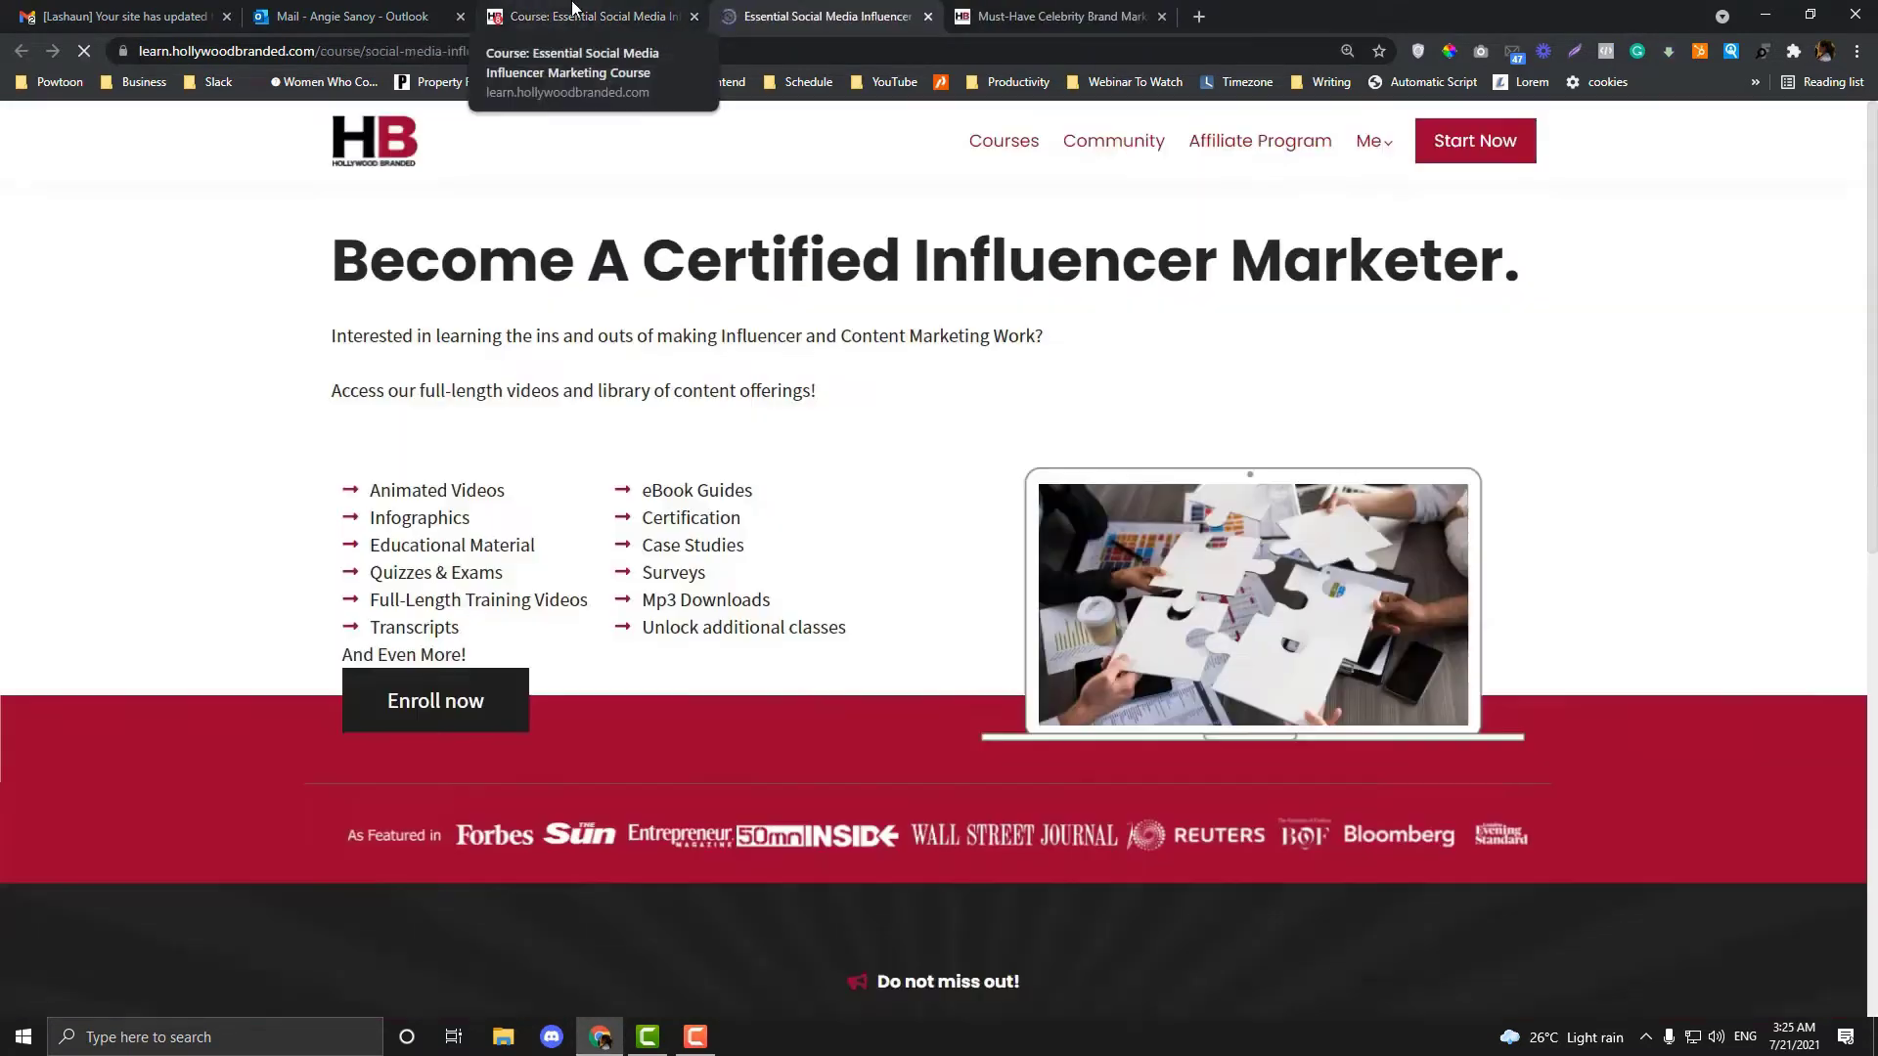
- Examine the Essential Social Media Influencer Marketing Course overview page, from its headline down to the school welcome section
{"action": "left_click", "coordinate": [535, 8]}
{"action": "left_click", "coordinate": [811, 8]}
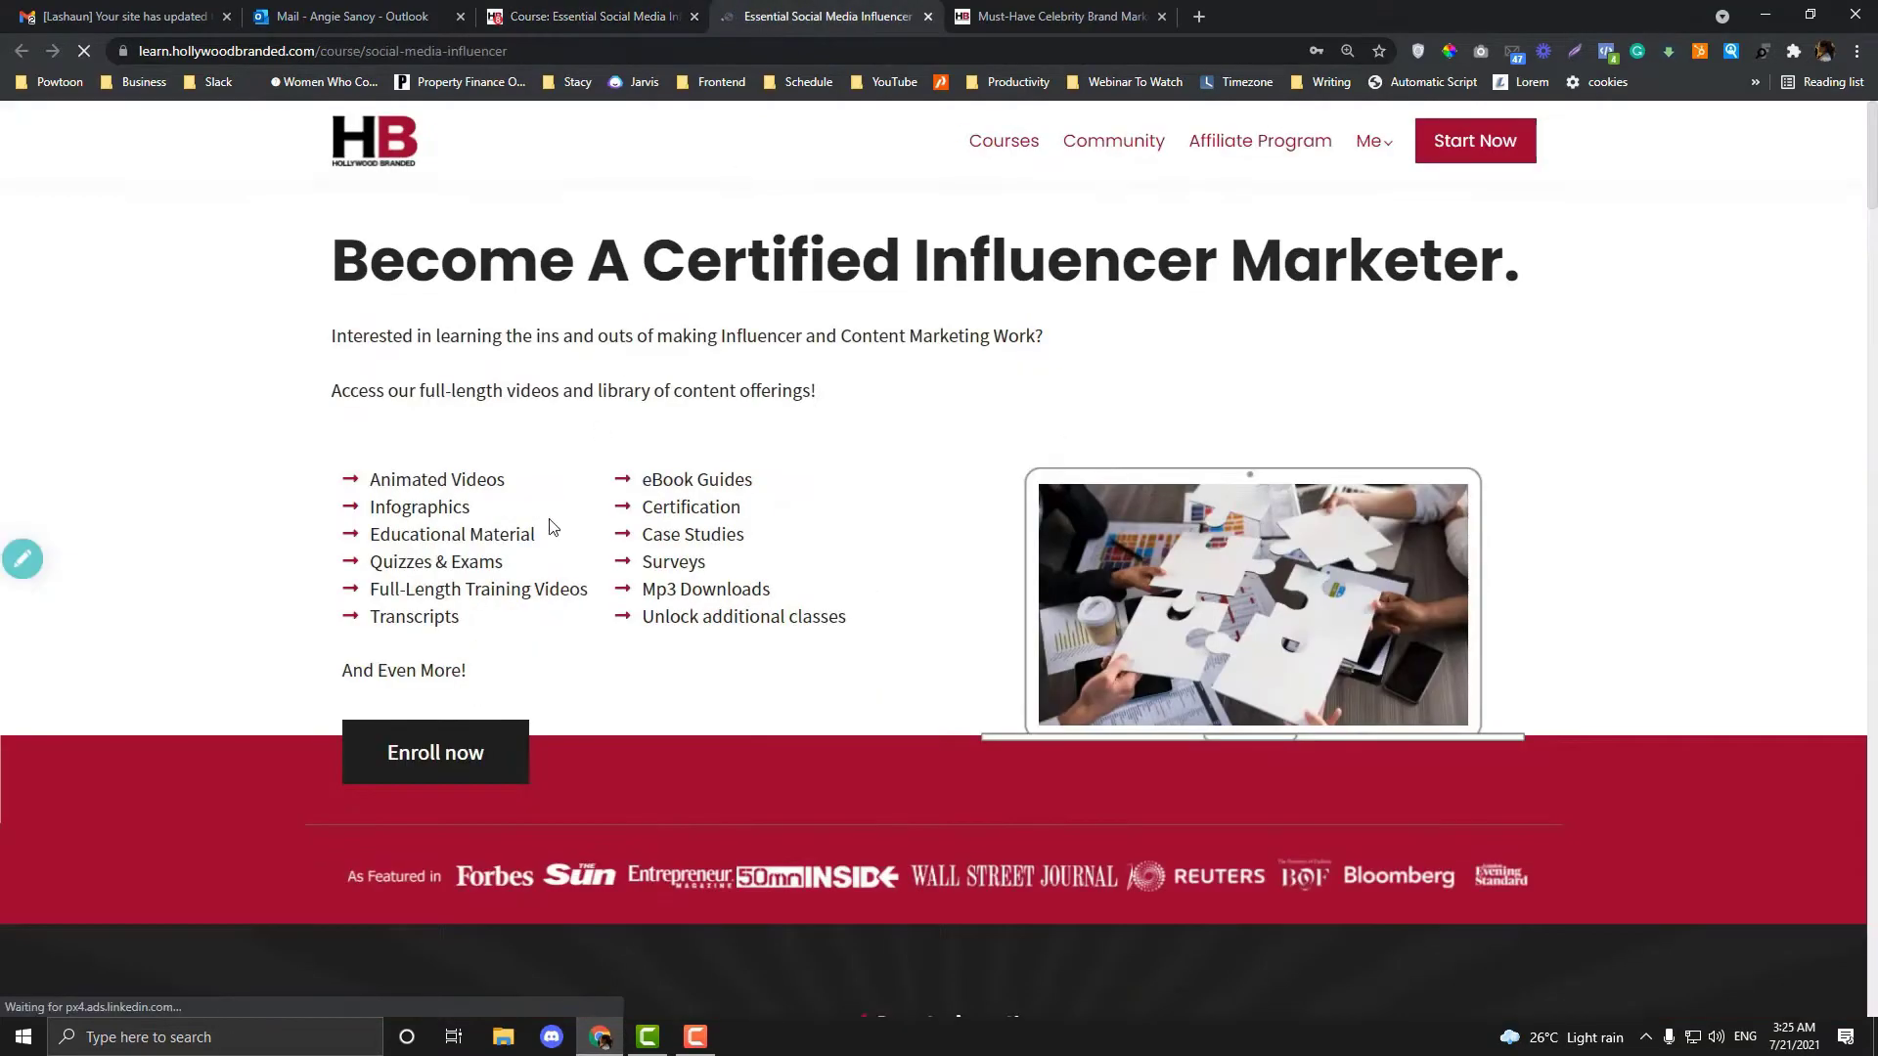
{"action": "scroll", "coordinate": [552, 529], "scroll_direction": "down", "scroll_amount": 6}
{"action": "scroll", "coordinate": [567, 489], "scroll_direction": "up", "scroll_amount": 6}
{"action": "scroll", "coordinate": [567, 489], "scroll_direction": "down", "scroll_amount": 14}
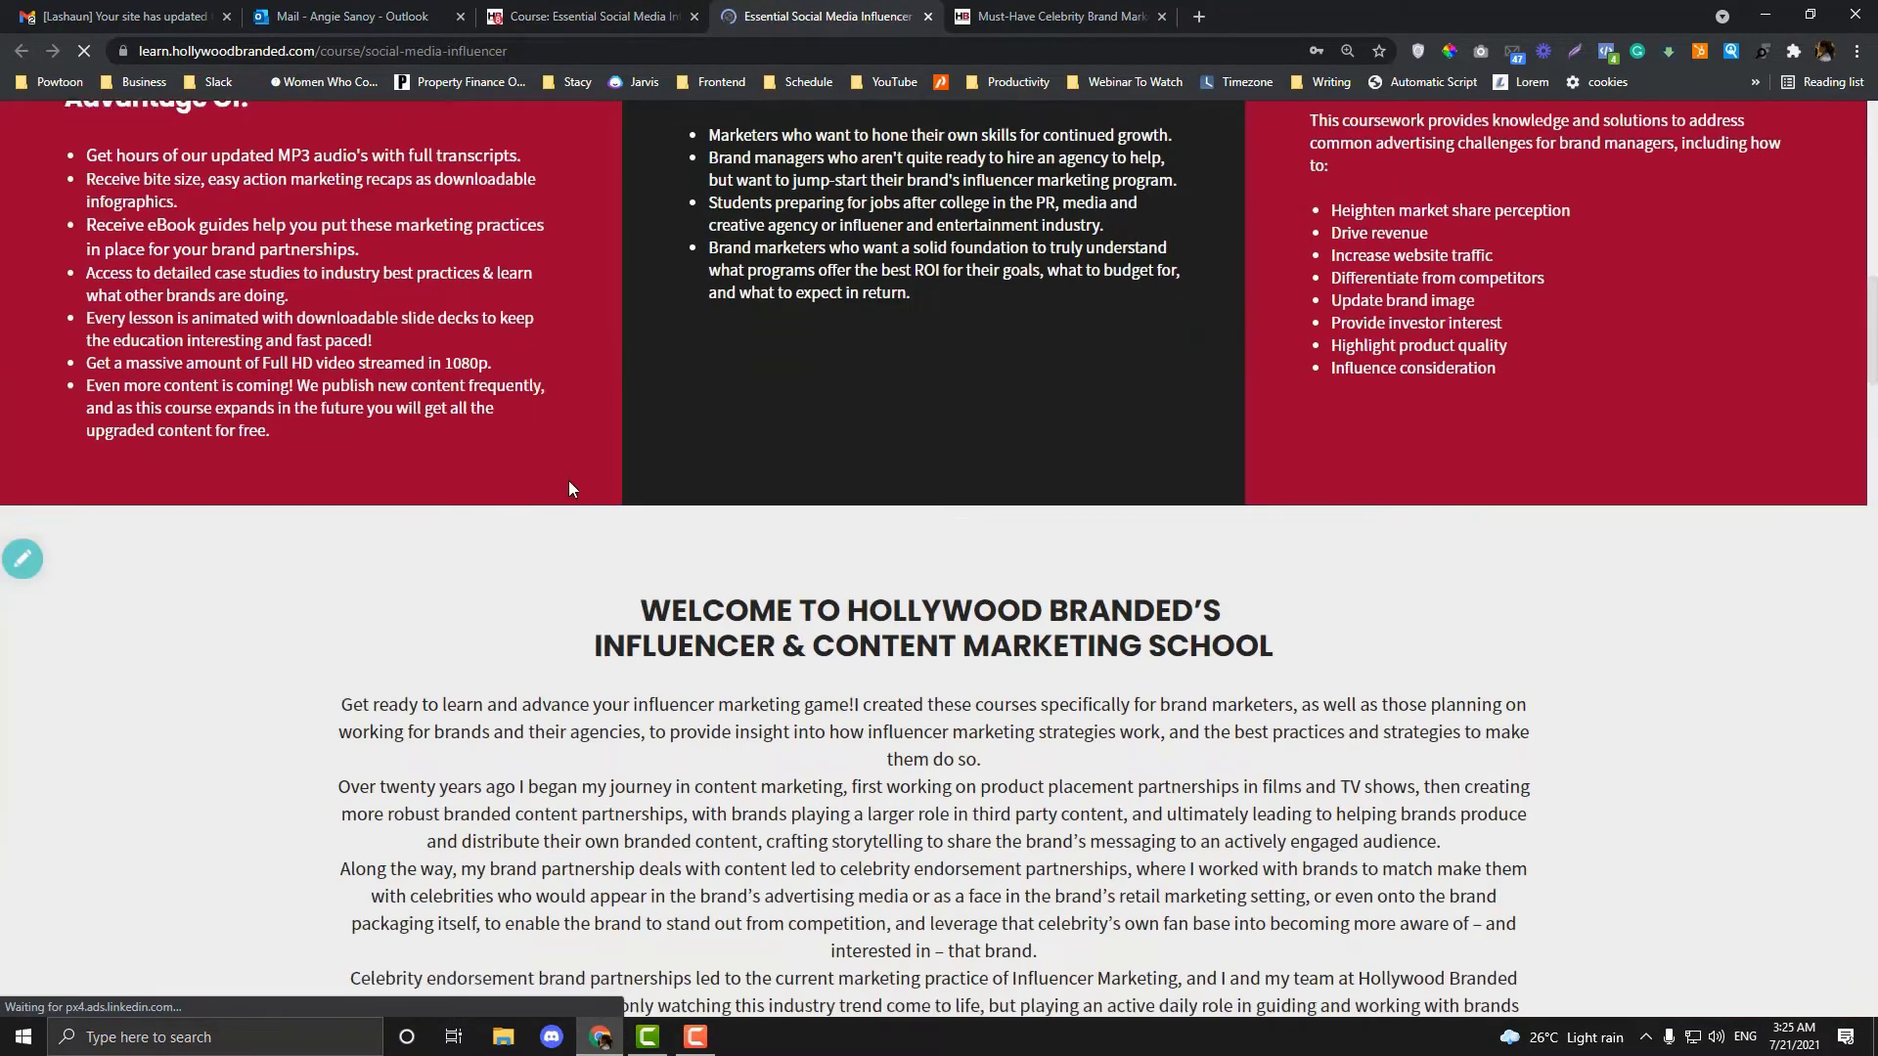
- Open the draft Backup: Essential Social Media Marketing course from the editor's course list
{"action": "scroll", "coordinate": [570, 487], "scroll_direction": "up", "scroll_amount": 15}
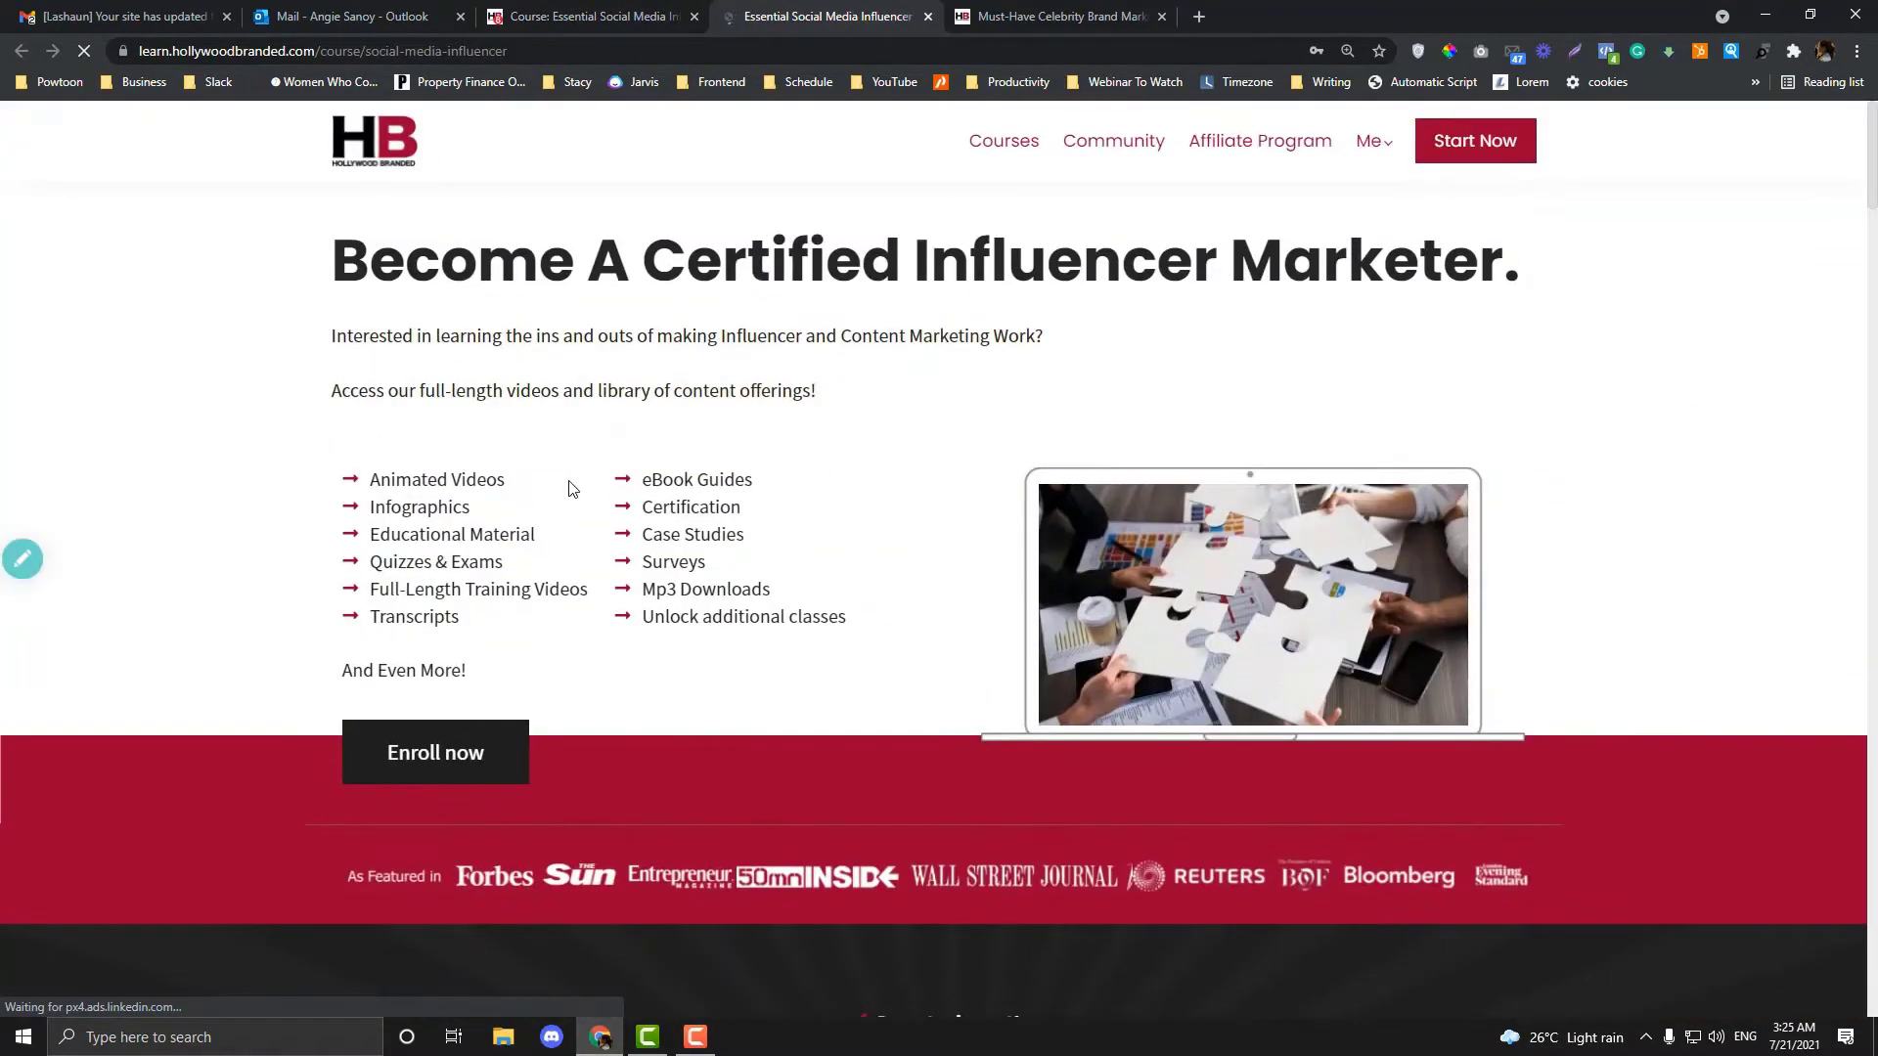
{"action": "left_click", "coordinate": [558, 32]}
{"action": "scroll", "coordinate": [152, 479], "scroll_direction": "down", "scroll_amount": 3}
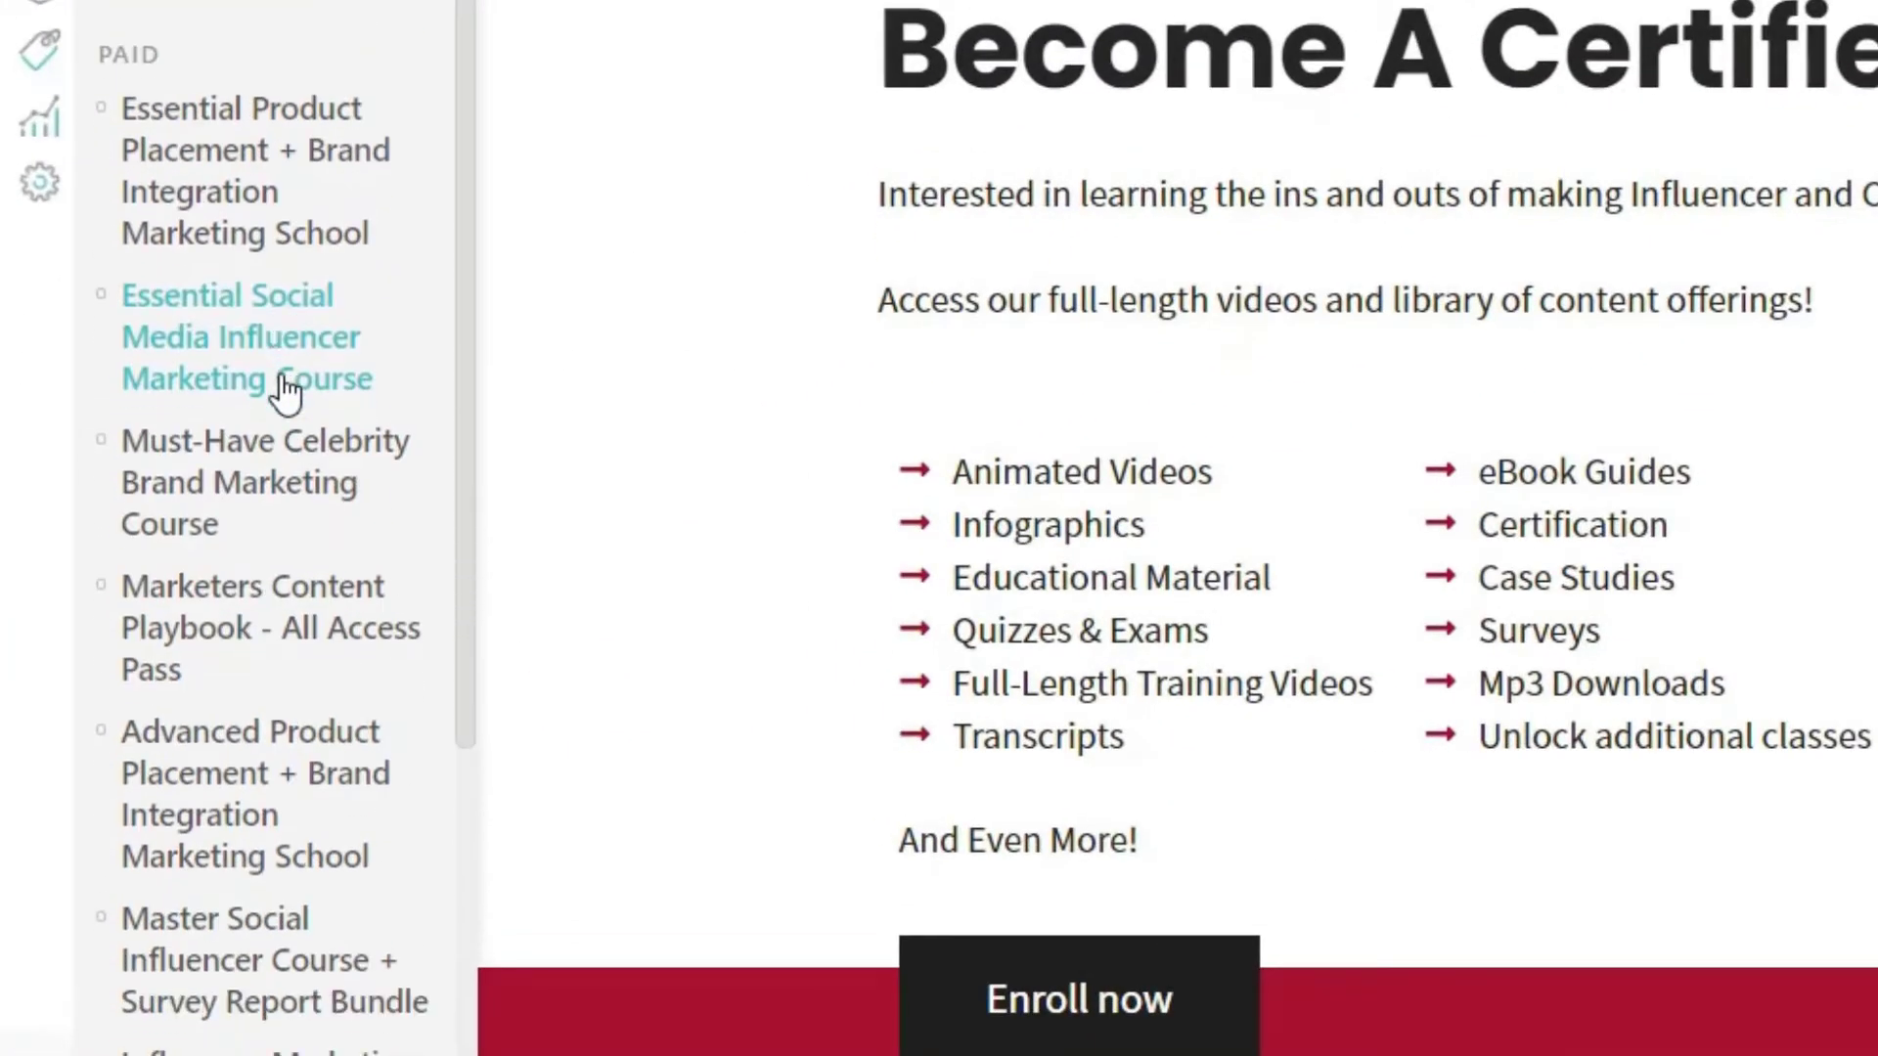
{"action": "scroll", "coordinate": [285, 392], "scroll_direction": "down", "scroll_amount": 7}
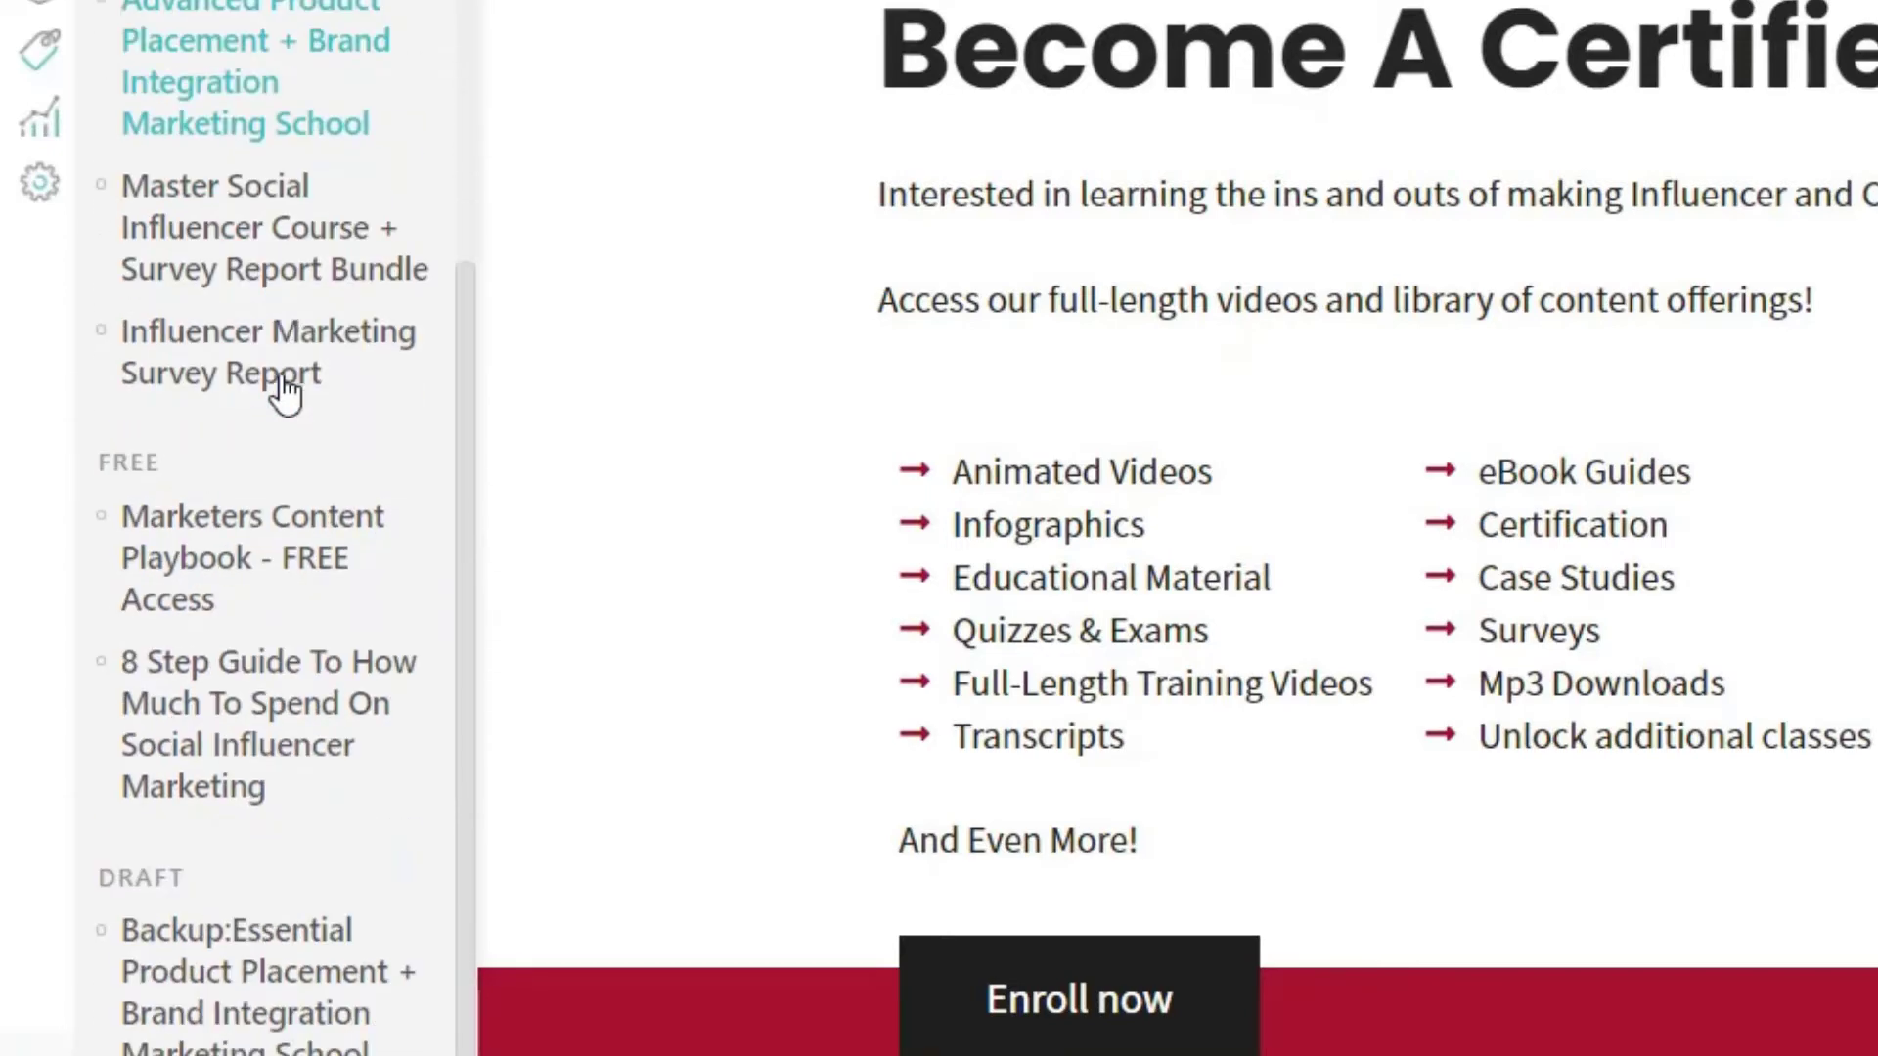
{"action": "scroll", "coordinate": [286, 391], "scroll_direction": "down", "scroll_amount": 6}
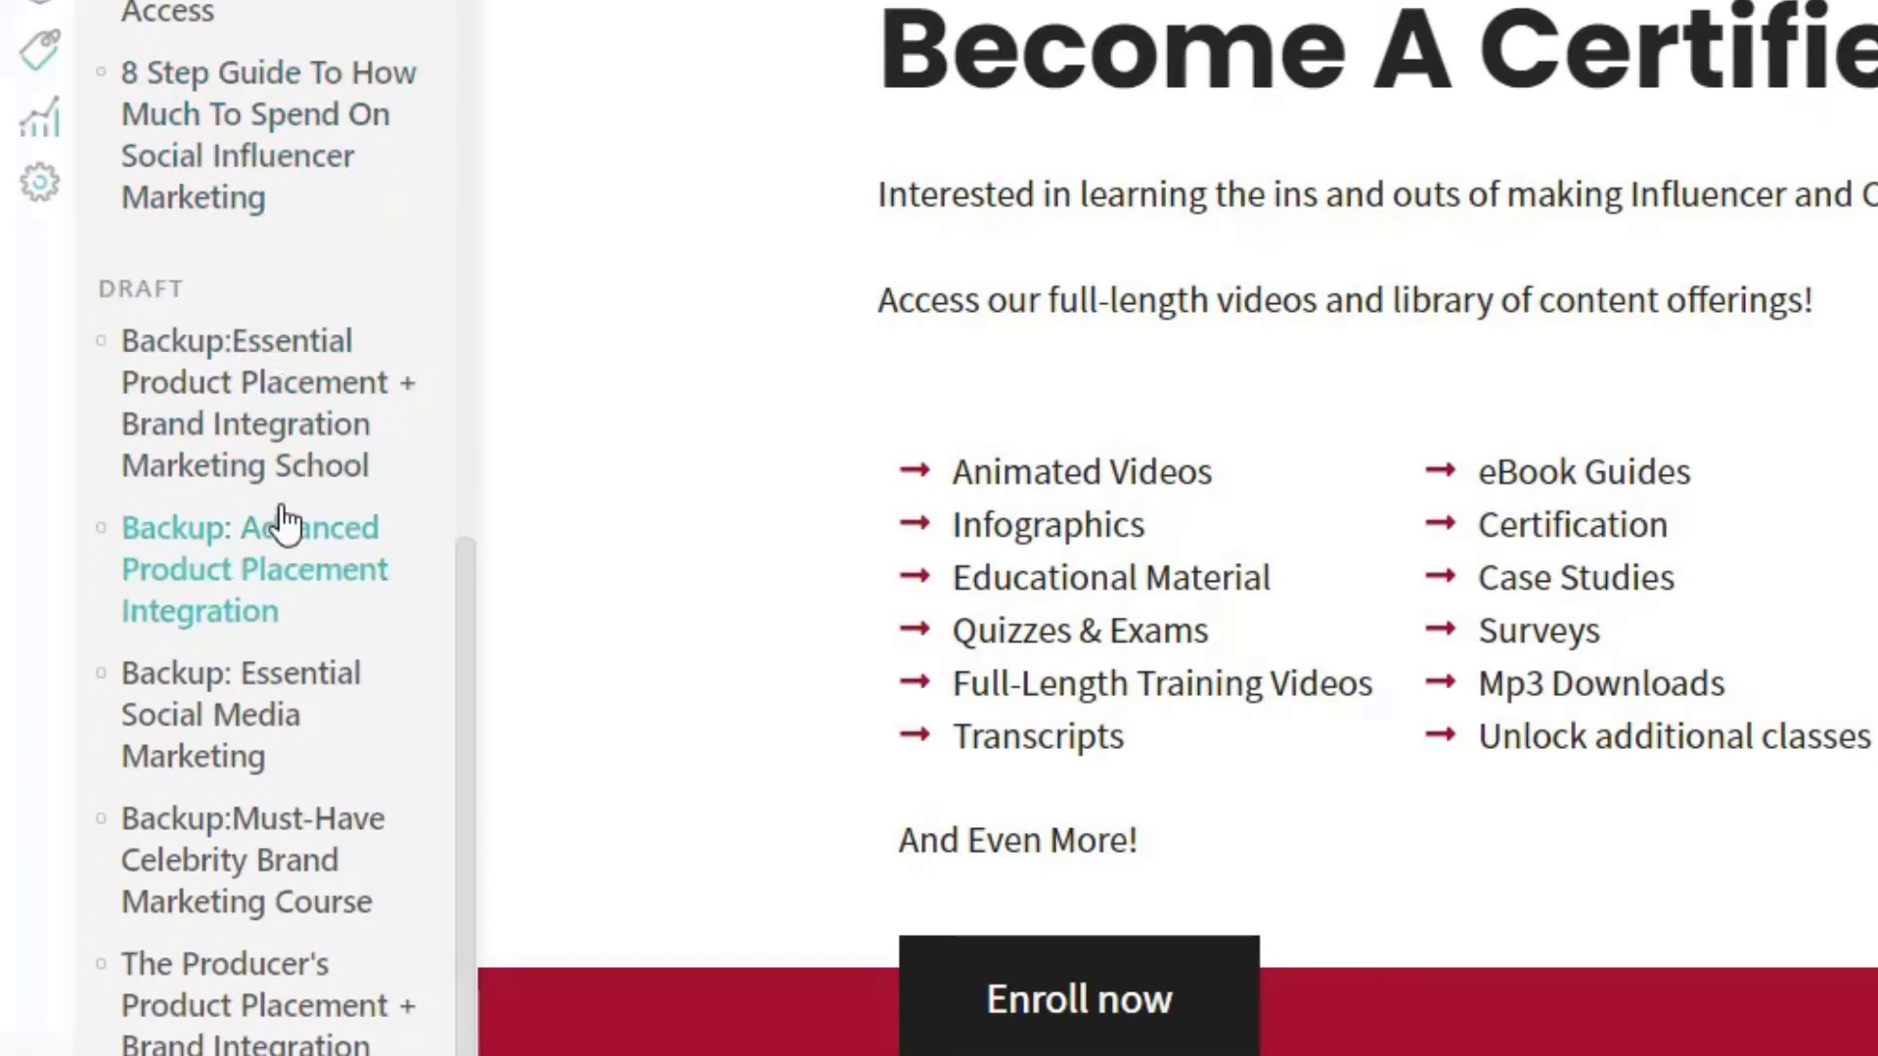
{"action": "scroll", "coordinate": [283, 525], "scroll_direction": "down", "scroll_amount": 1}
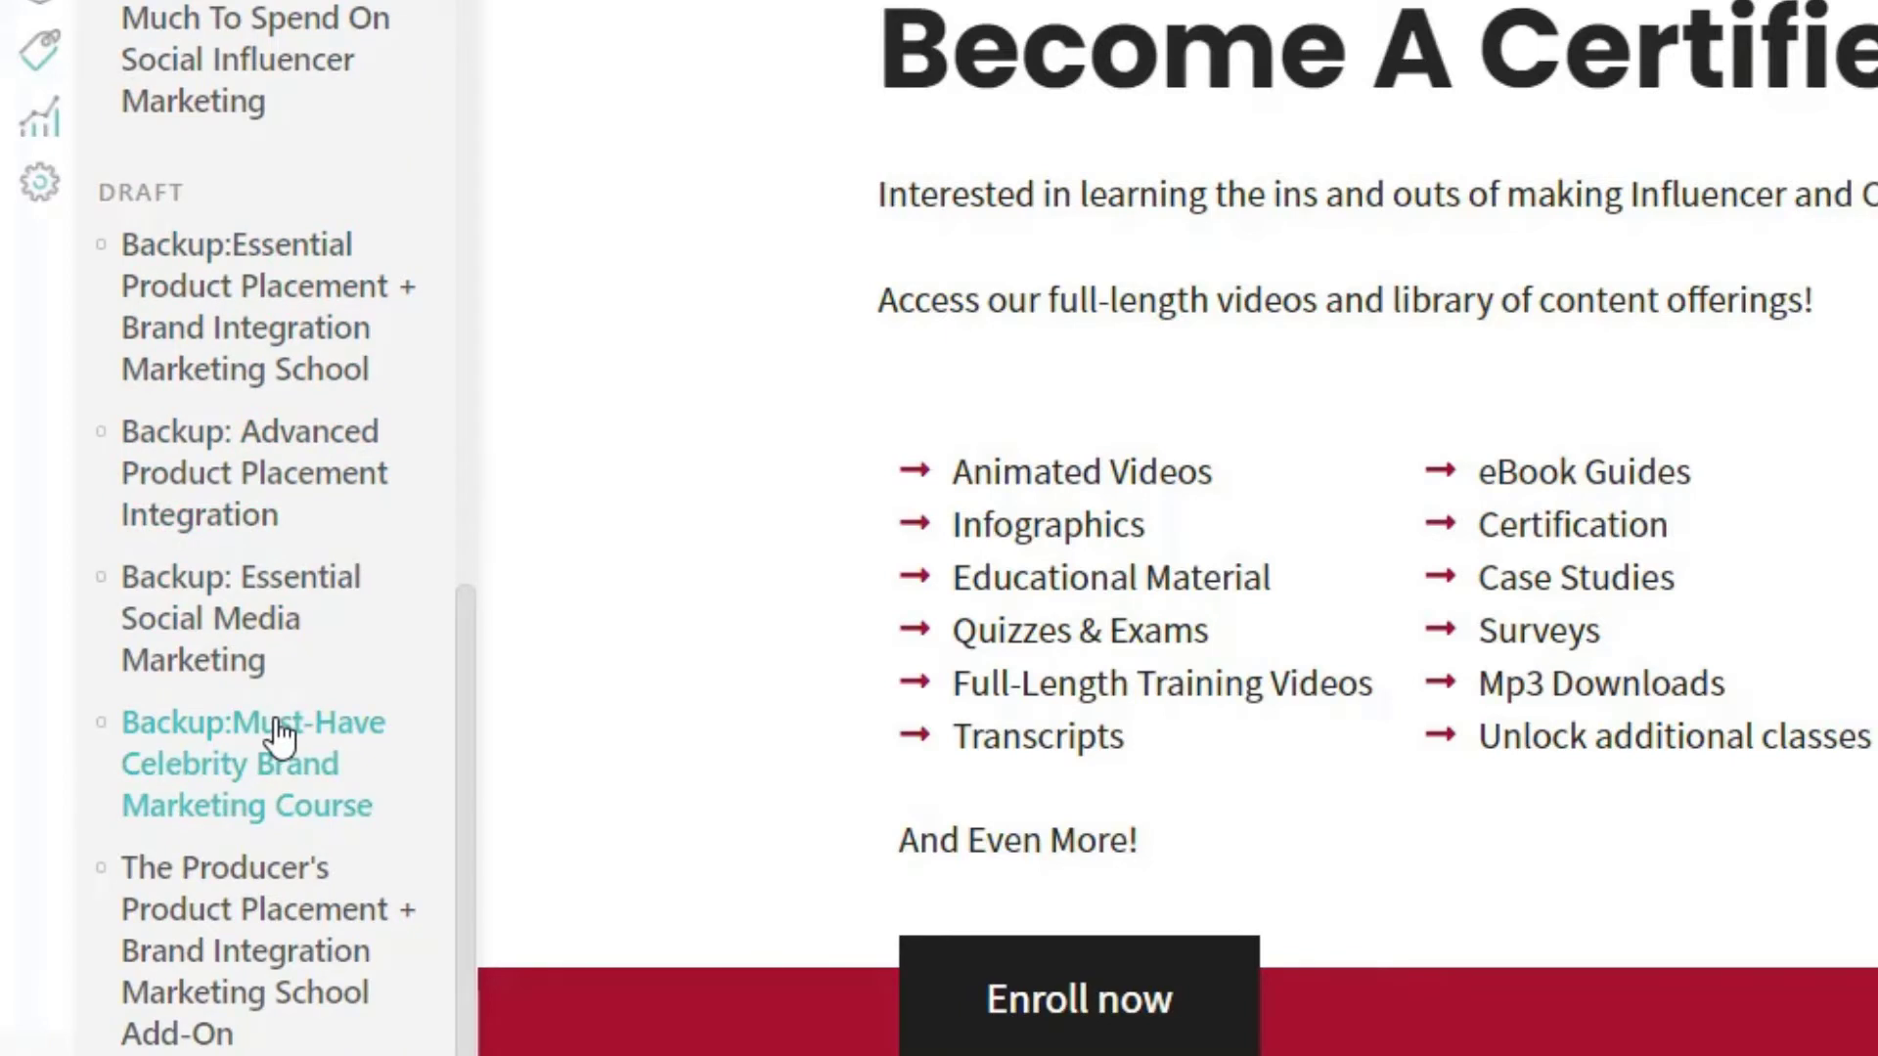
{"action": "left_click", "coordinate": [240, 621]}
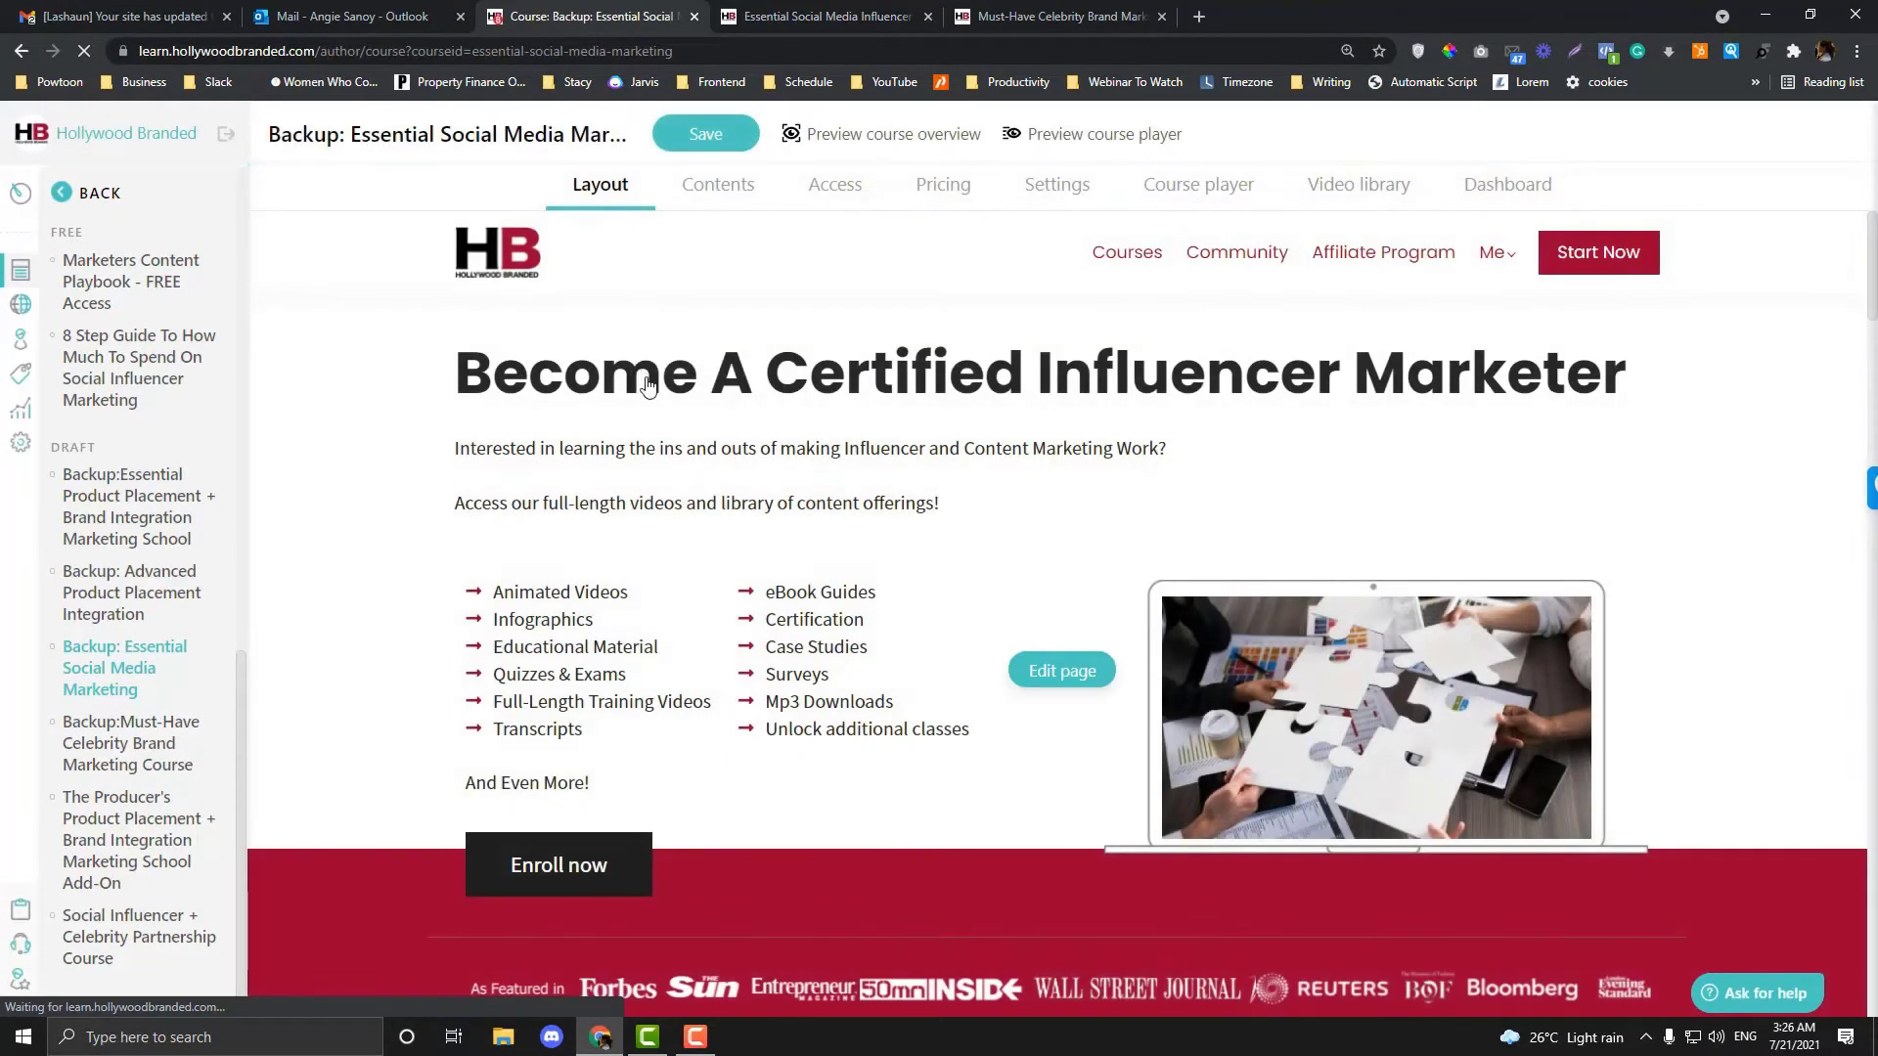
- Preview the backup course's overview page, compare it with the published Essential Social Media Influencer Marketing Course page, and close the backup preview
{"action": "left_click", "coordinate": [880, 16]}
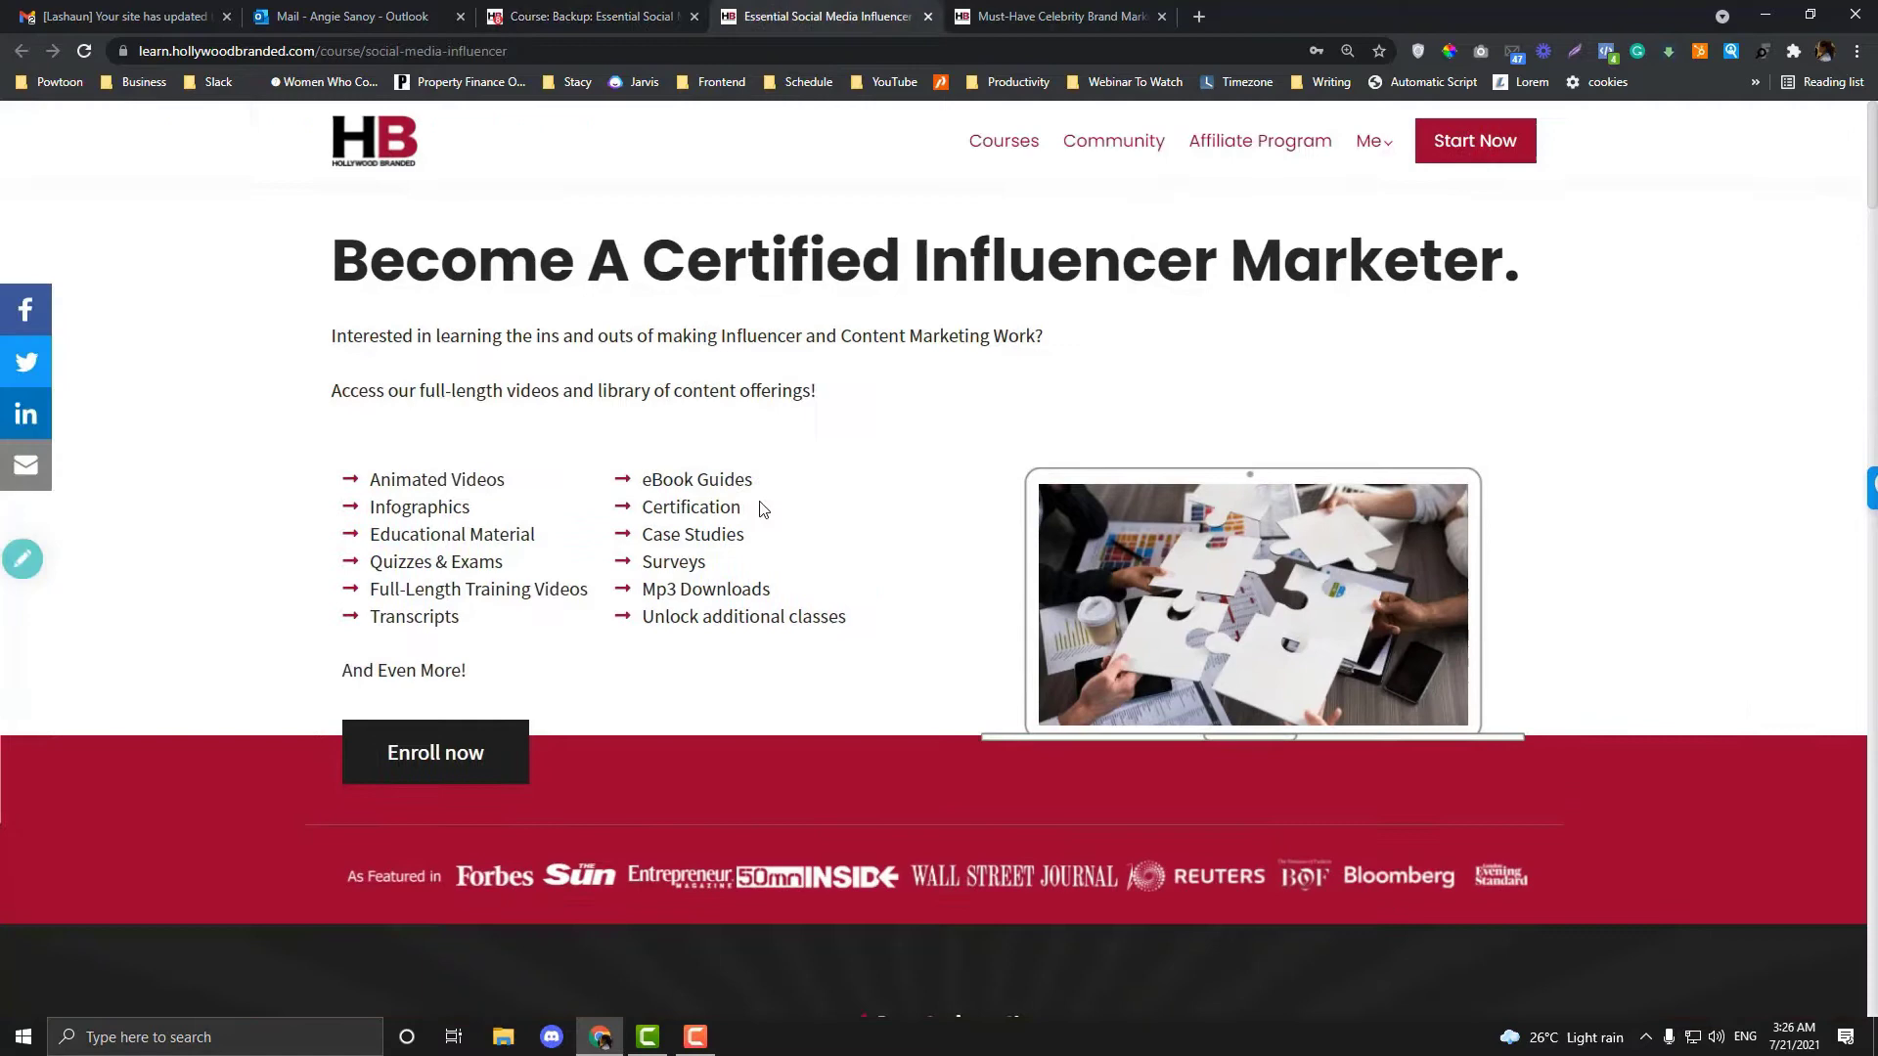
{"action": "left_click", "coordinate": [652, 22]}
{"action": "left_click", "coordinate": [893, 134]}
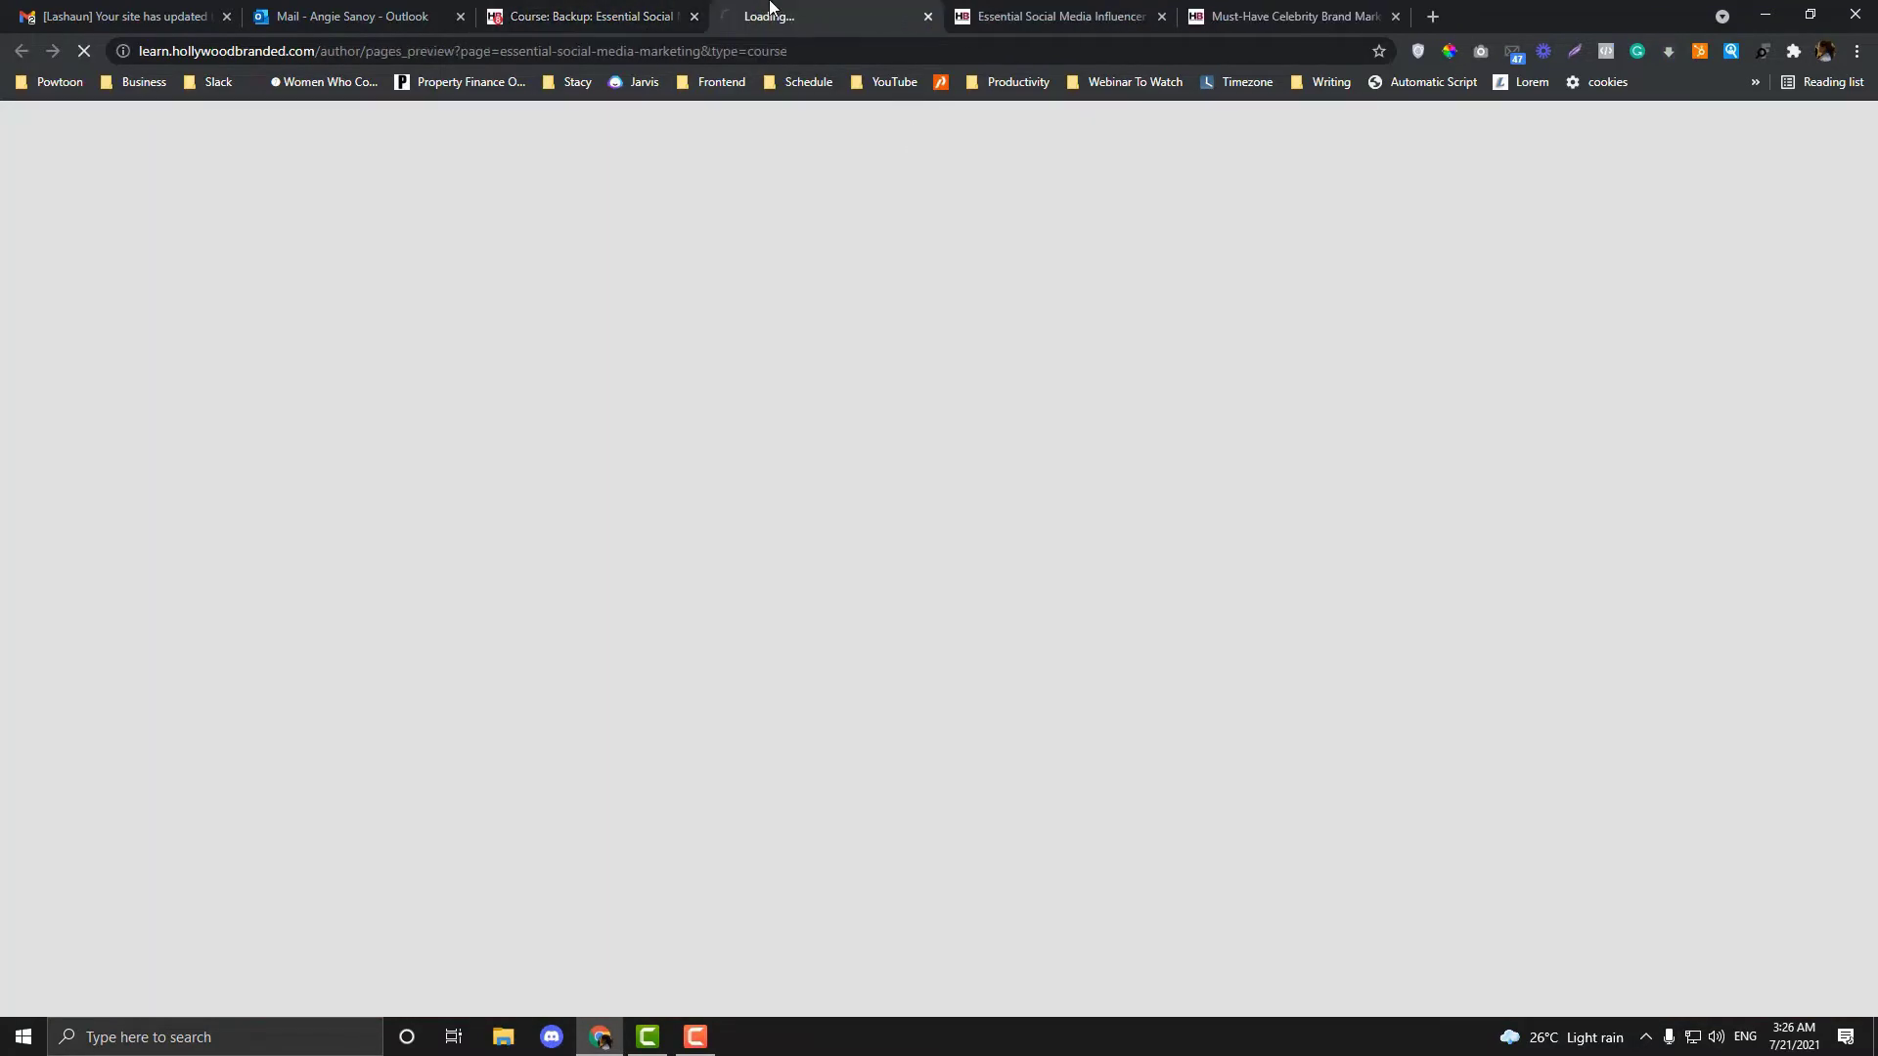
{"action": "scroll", "coordinate": [577, 440], "scroll_direction": "down", "scroll_amount": 3}
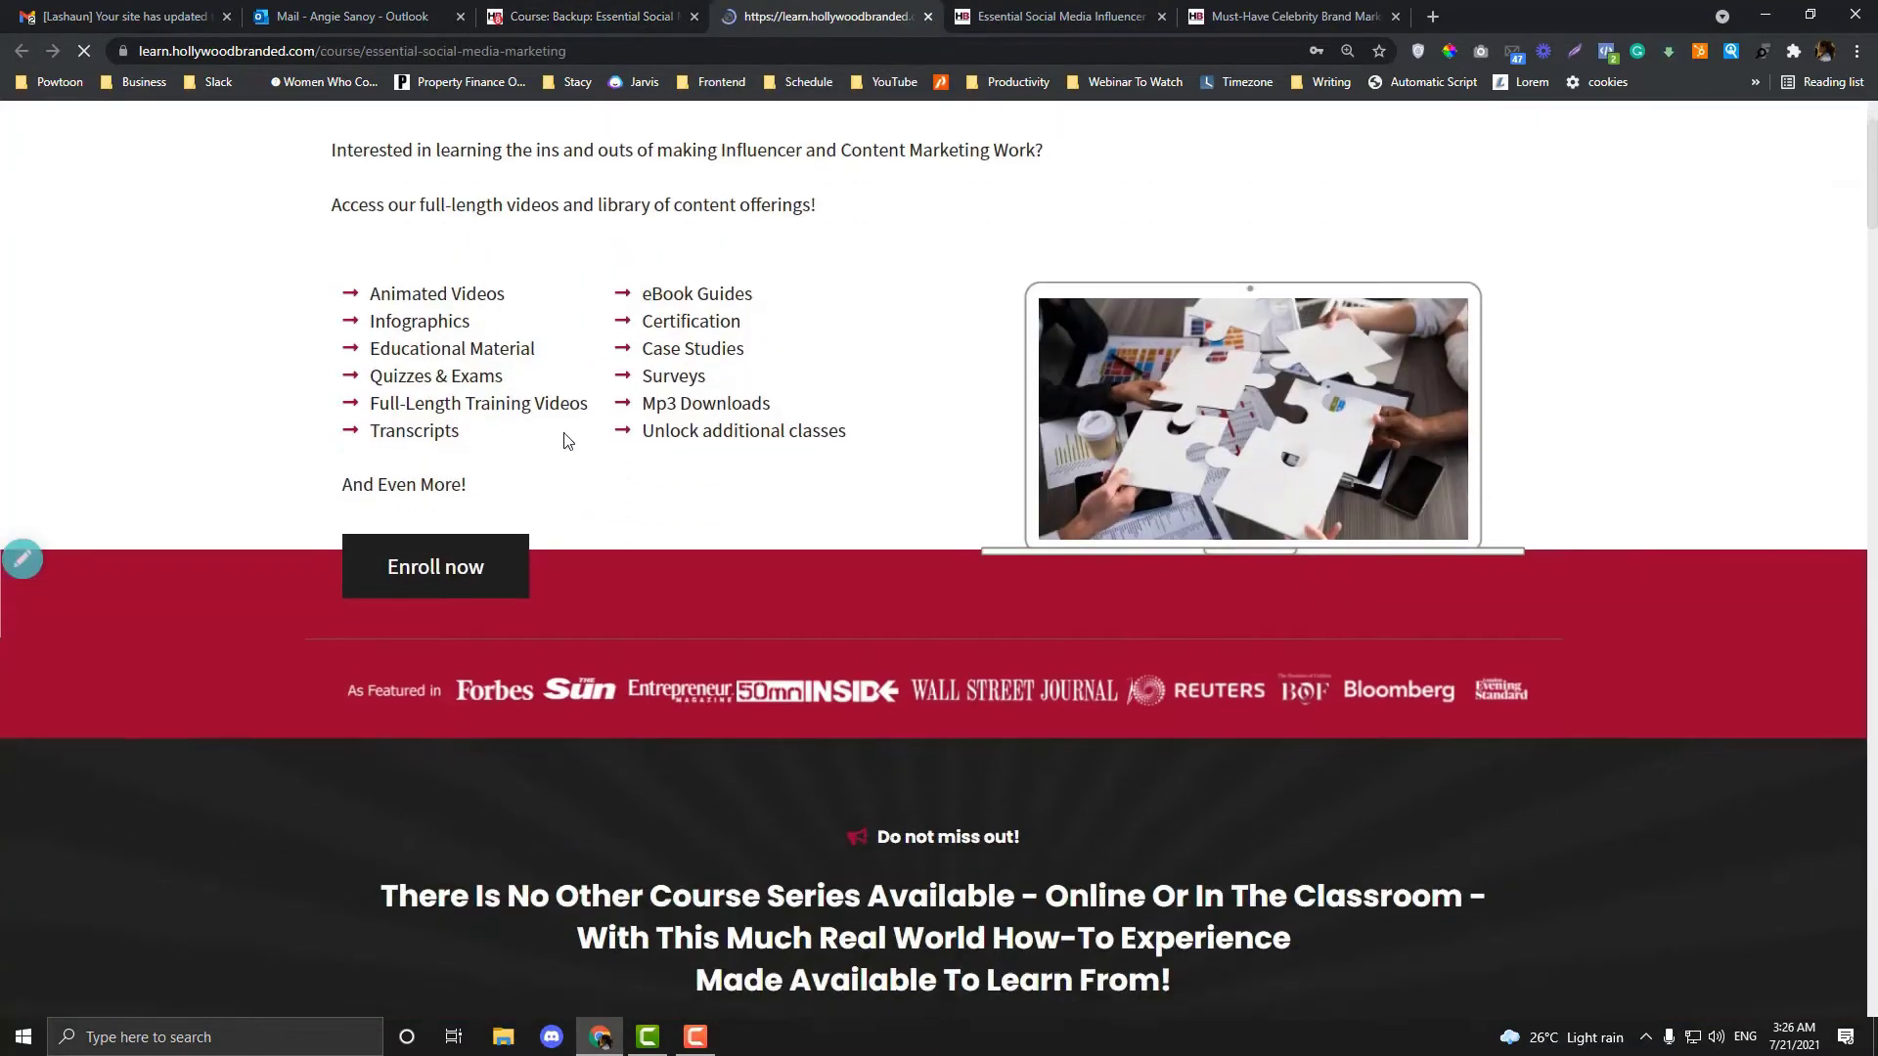
{"action": "scroll", "coordinate": [565, 441], "scroll_direction": "up", "scroll_amount": 3}
{"action": "left_click", "coordinate": [1022, 17]}
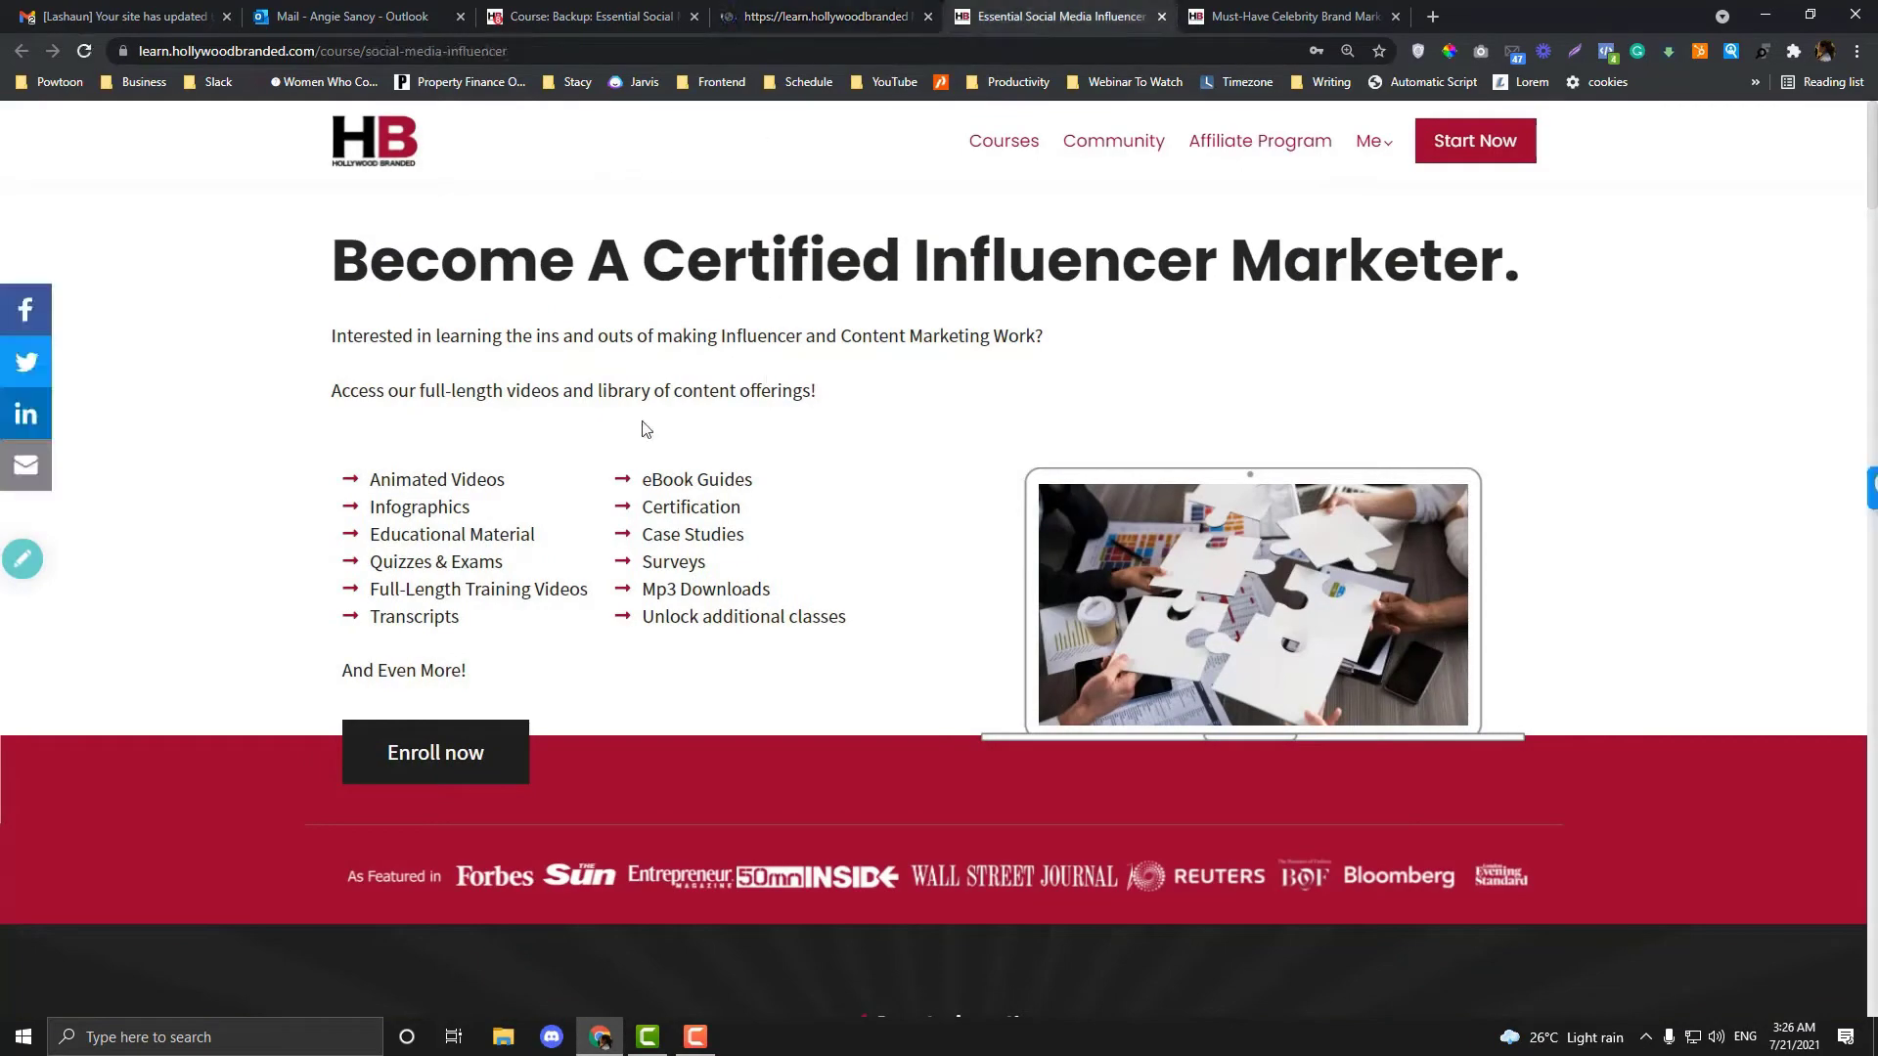
{"action": "scroll", "coordinate": [902, 489], "scroll_direction": "down", "scroll_amount": 5}
{"action": "scroll", "coordinate": [904, 492], "scroll_direction": "up", "scroll_amount": 10}
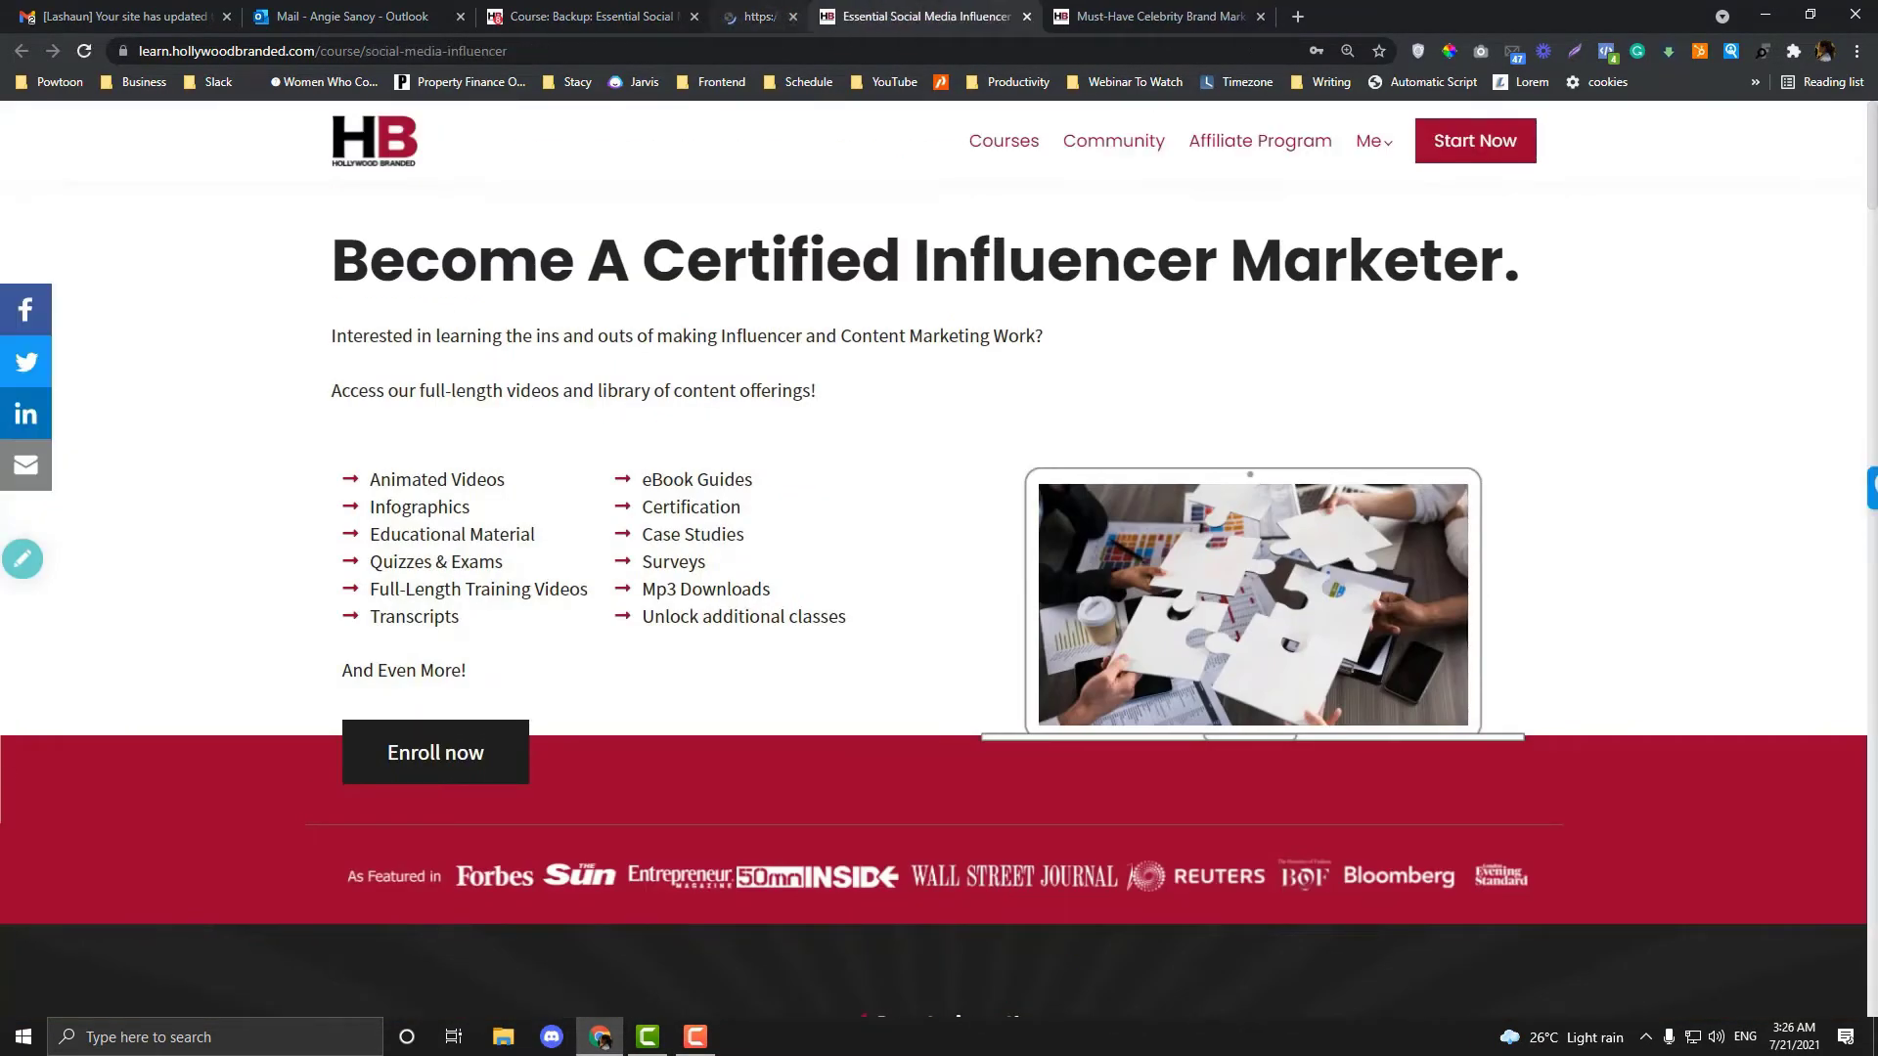
{"action": "left_click", "coordinate": [927, 16]}
- After a look at the Must-Have Celebrity Brand Marketing page, open the Essential Social Media Influencer Marketing Course editor from its overview page
{"action": "left_click", "coordinate": [1061, 16]}
{"action": "scroll", "coordinate": [780, 376], "scroll_direction": "down", "scroll_amount": 10}
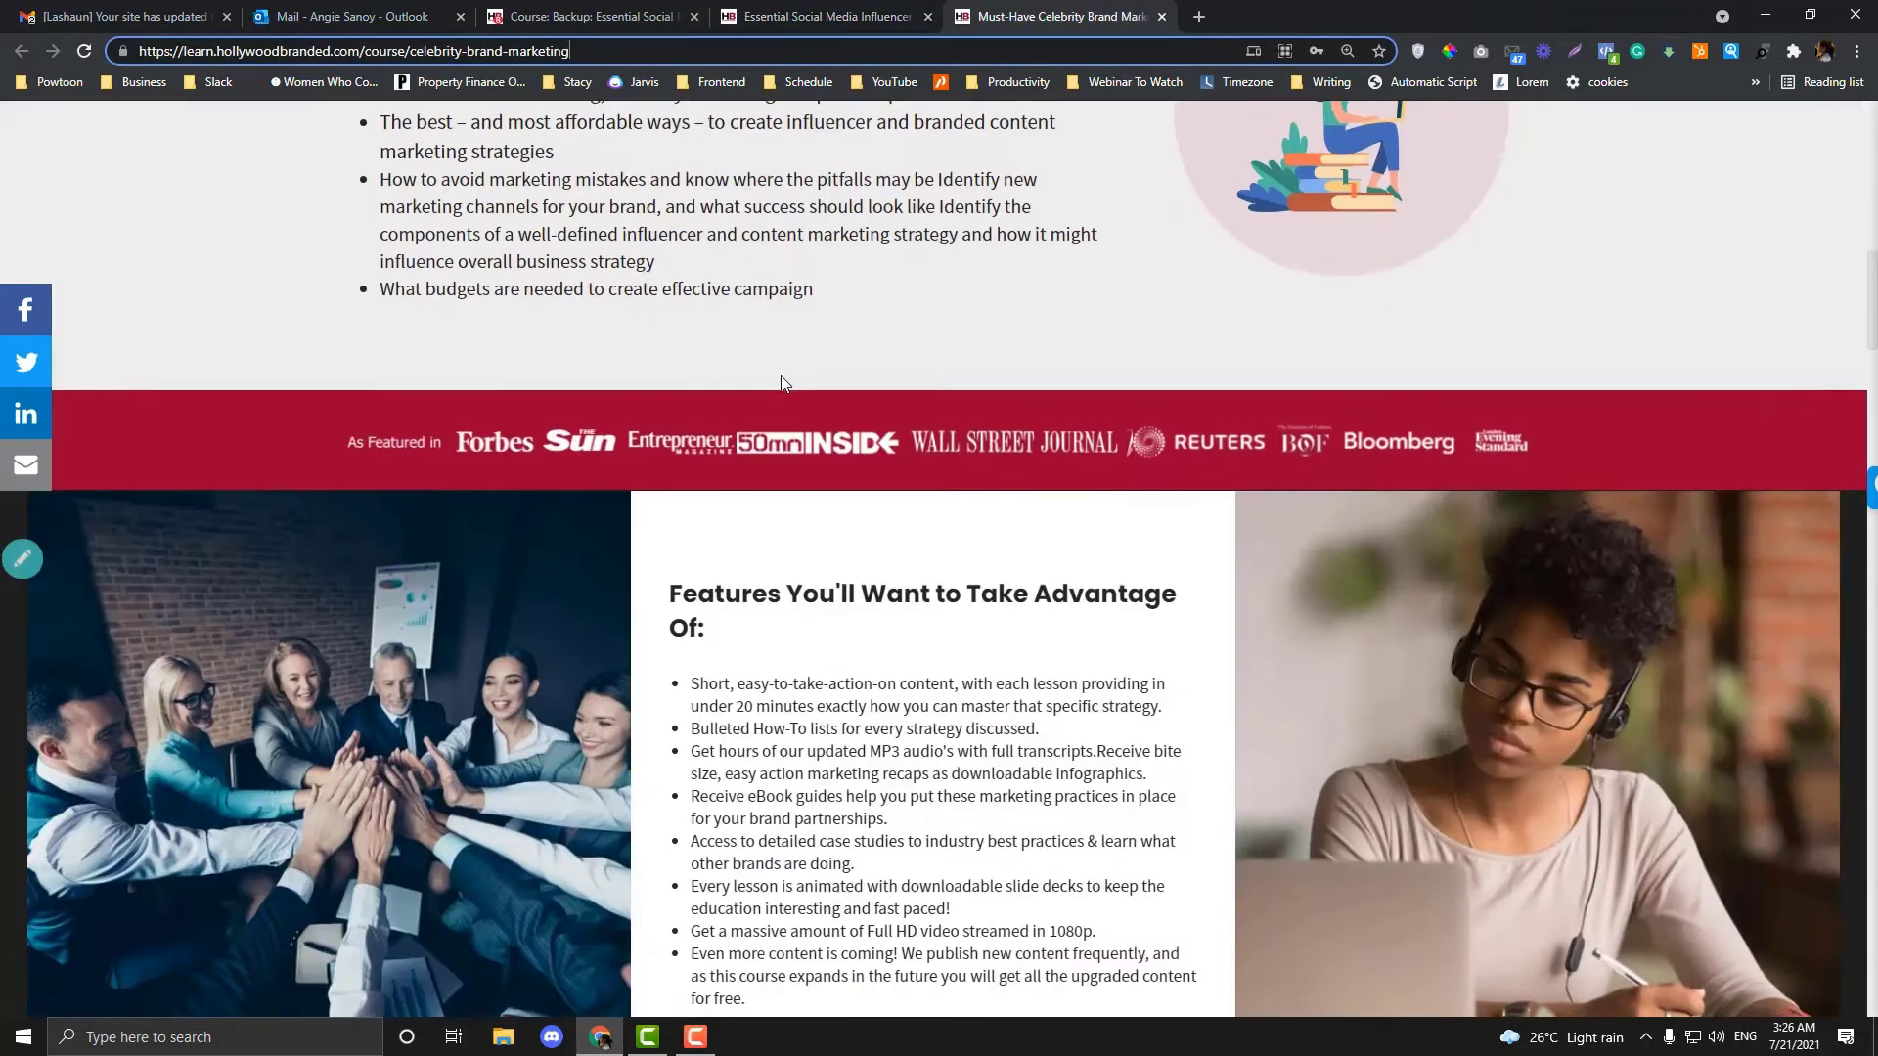
{"action": "scroll", "coordinate": [780, 376], "scroll_direction": "up", "scroll_amount": 4}
{"action": "left_click", "coordinate": [875, 14]}
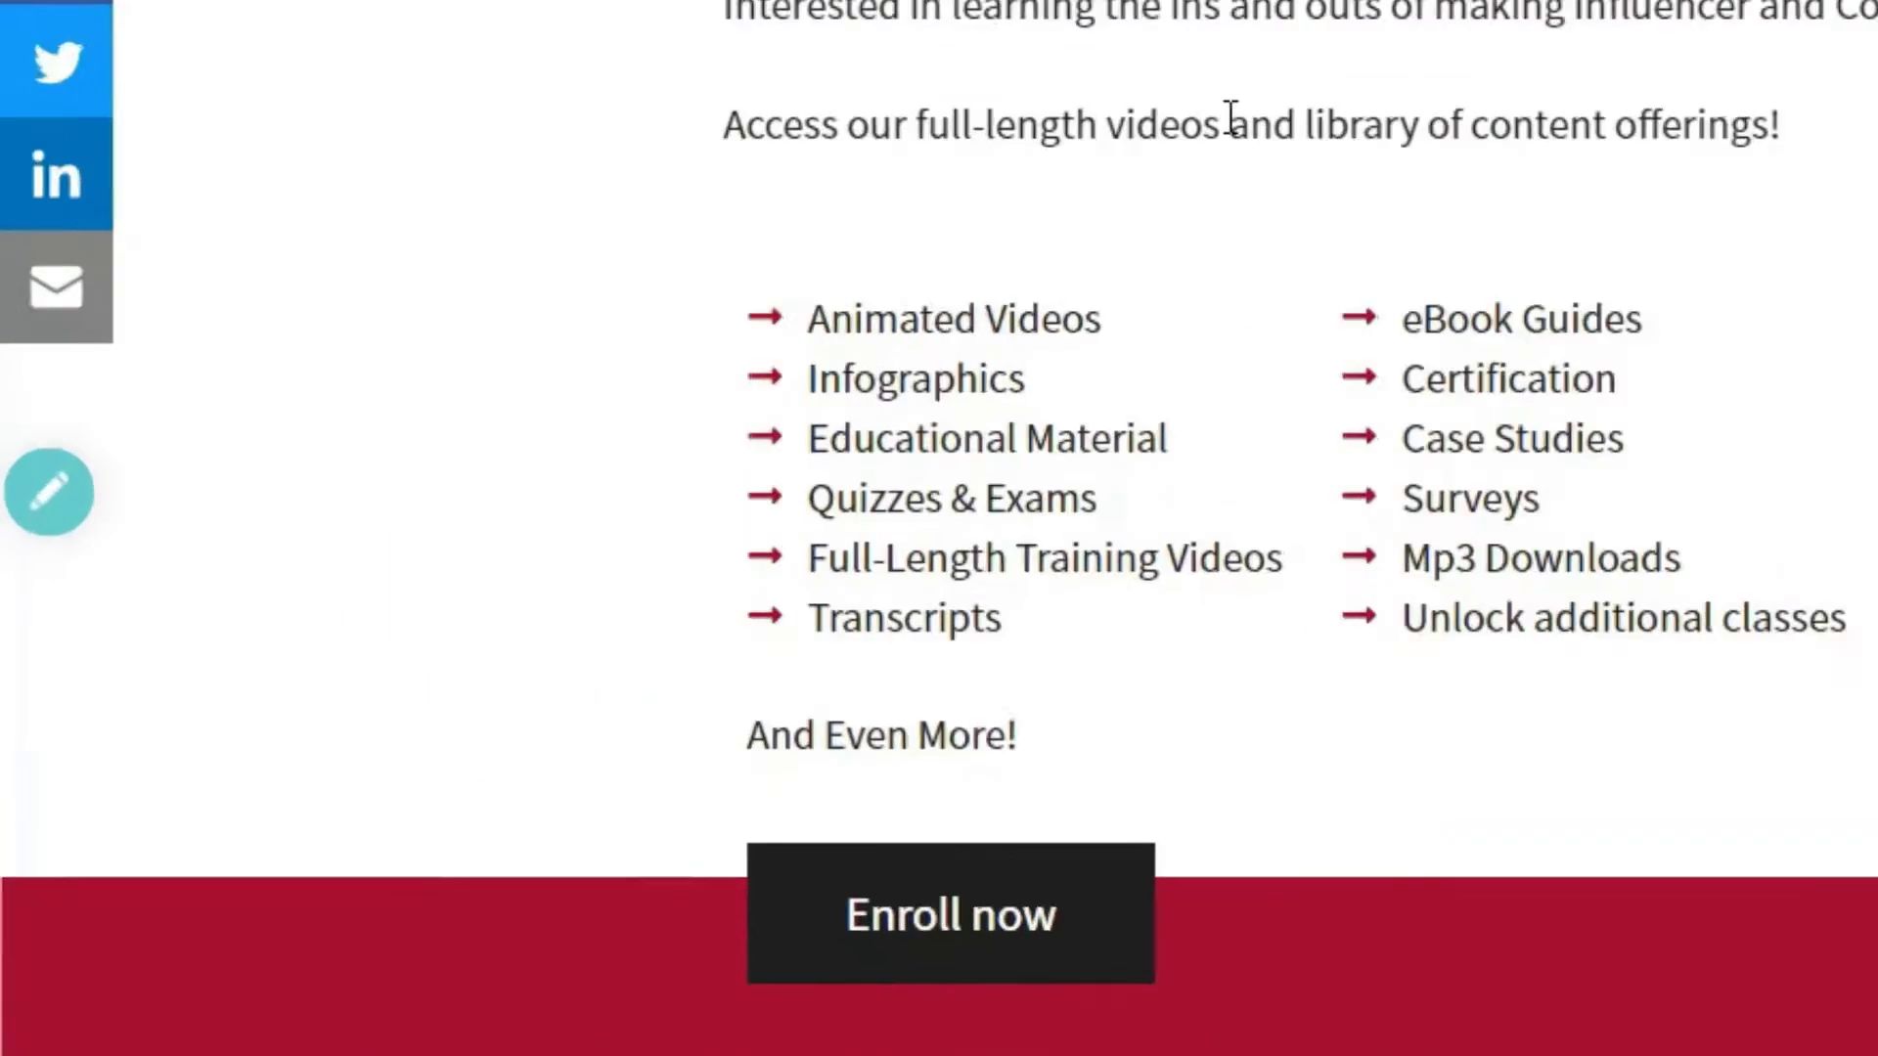
{"action": "mouse_move", "coordinate": [26, 563]}
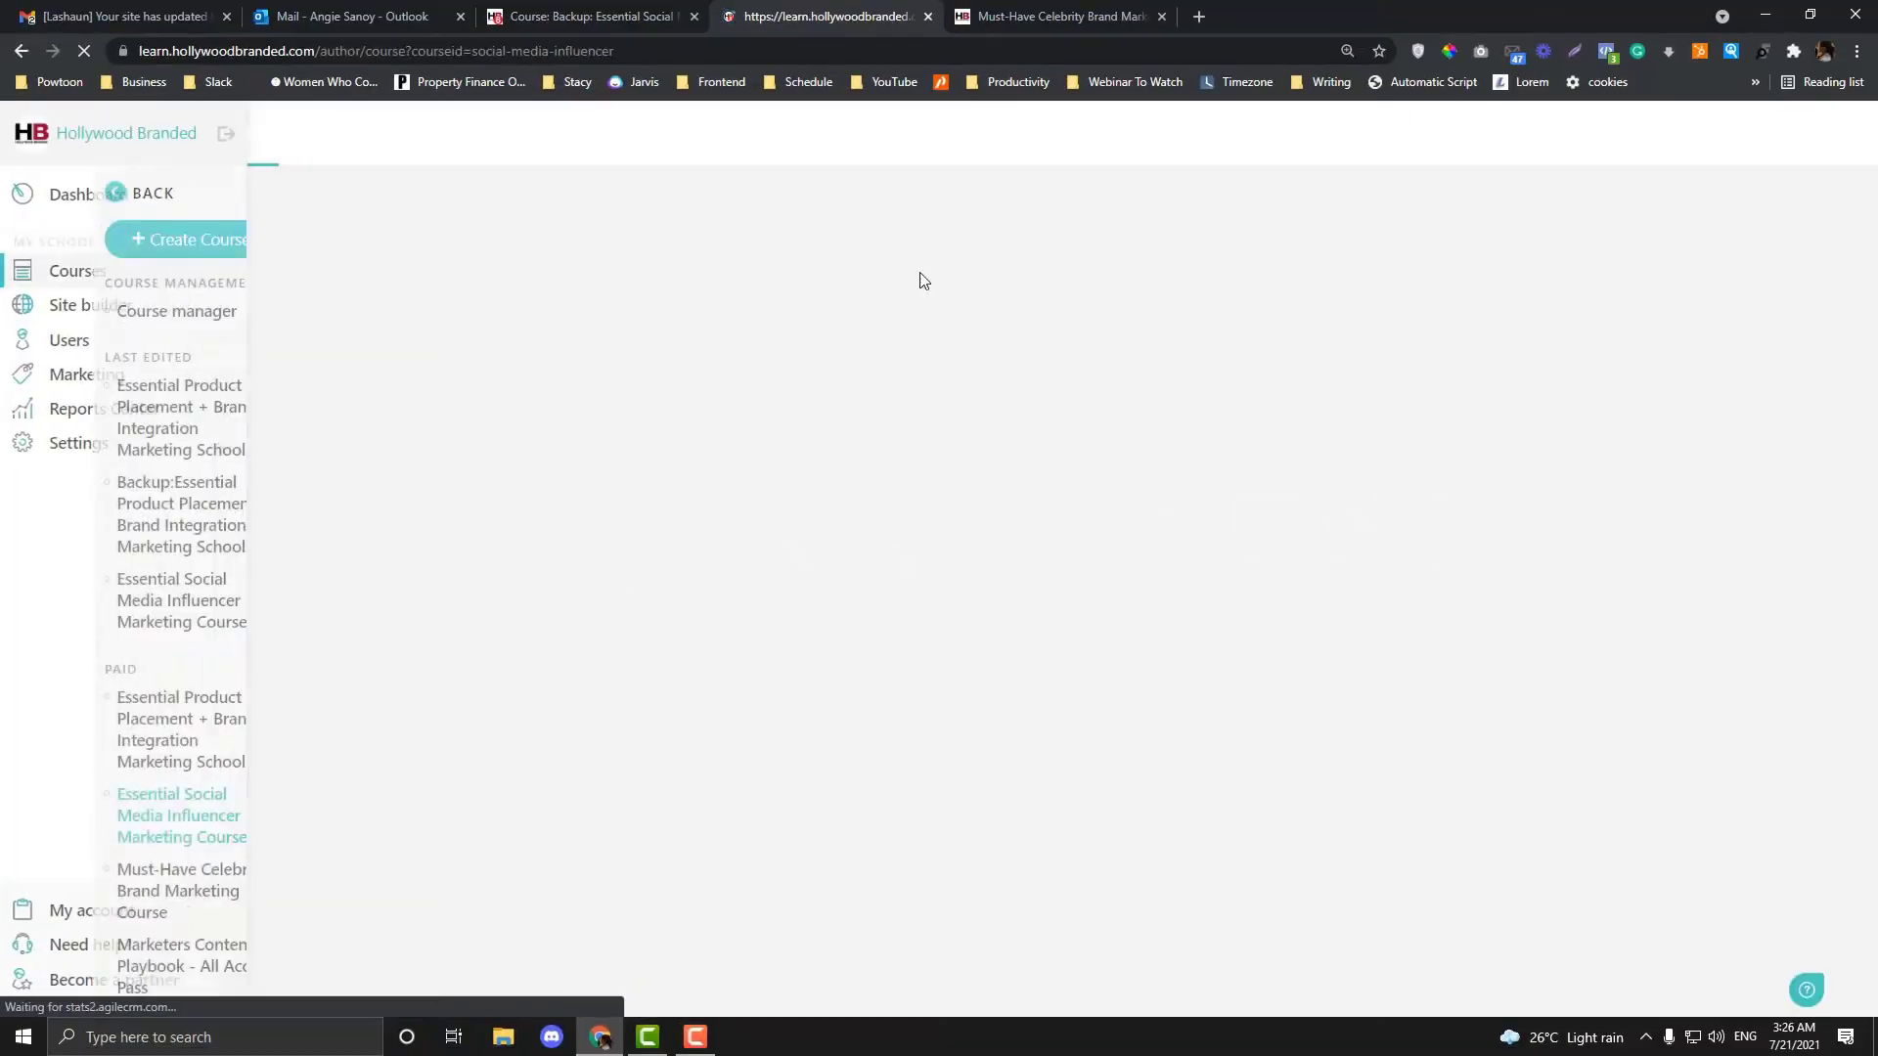
- Open the Essential Social Media Influencer Marketing Course layout in the page editor, checking the top of the Must-Have Celebrity Brand Marketing page first
{"action": "left_click", "coordinate": [1037, 14]}
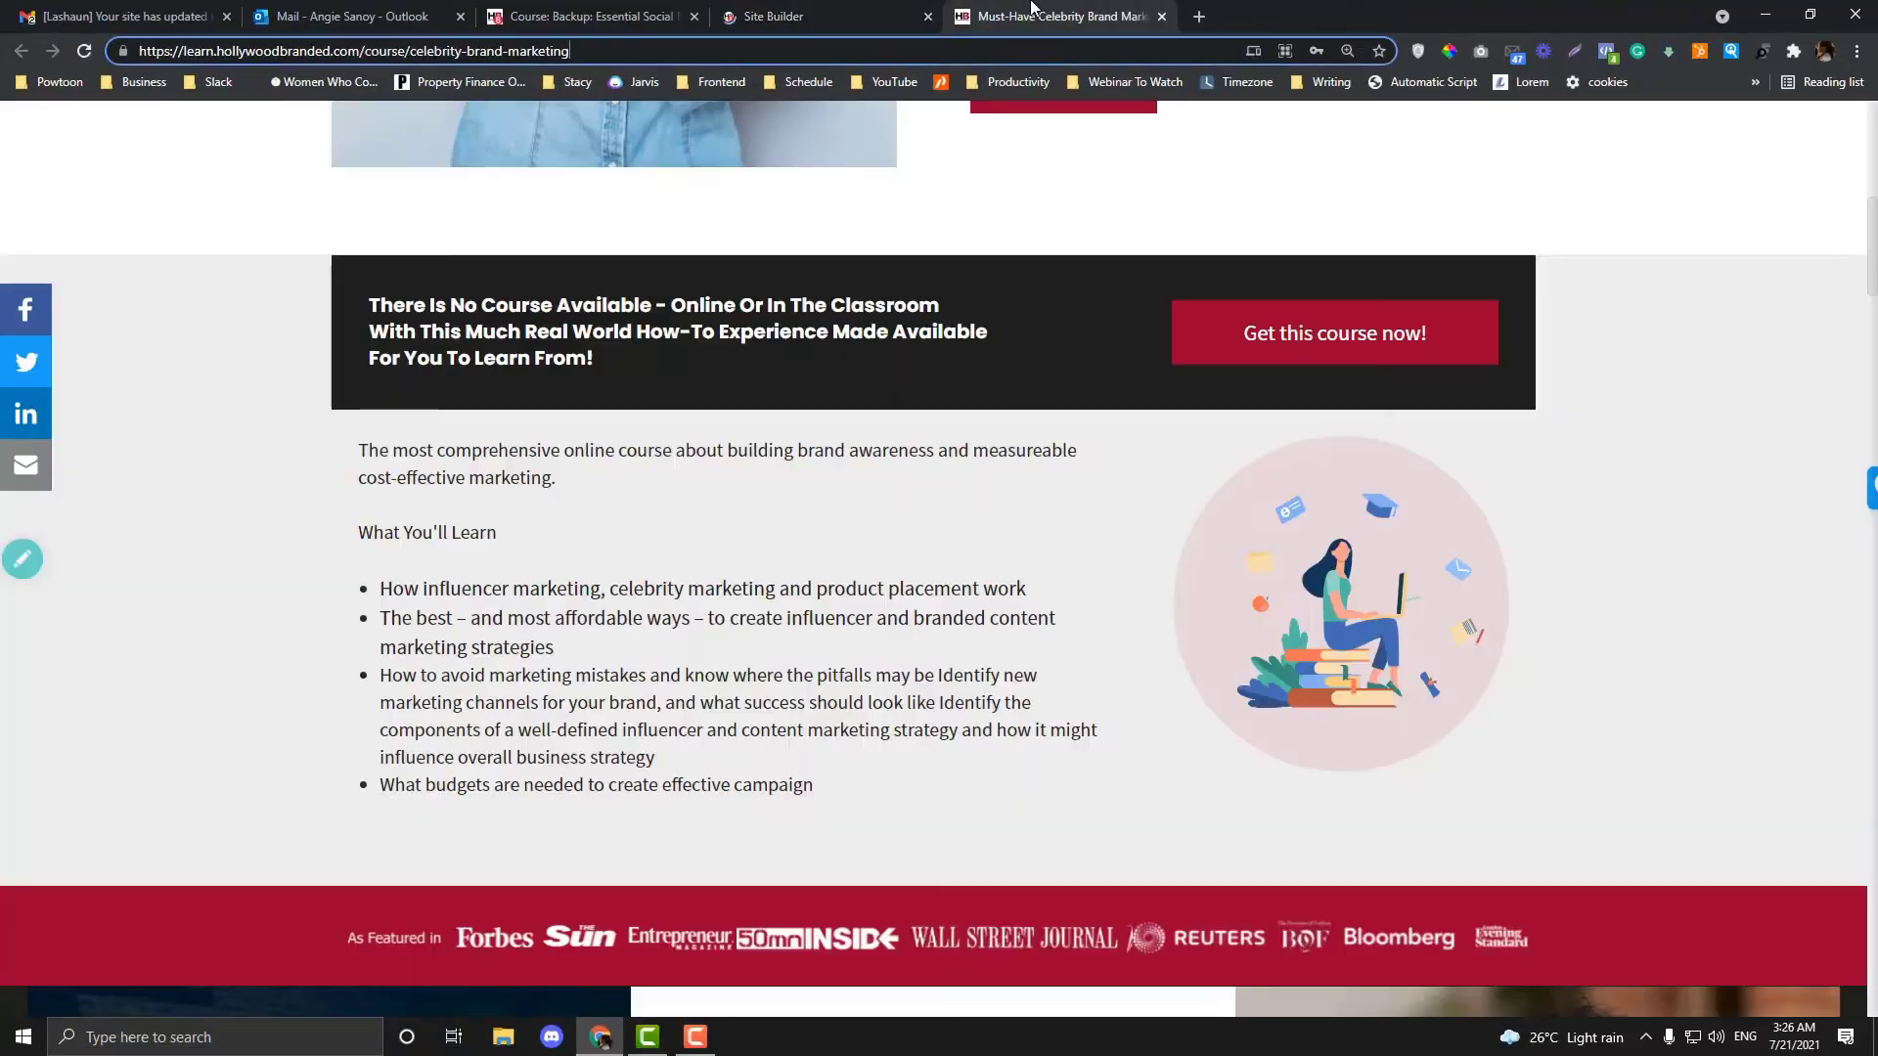
{"action": "scroll", "coordinate": [778, 391], "scroll_direction": "up", "scroll_amount": 9}
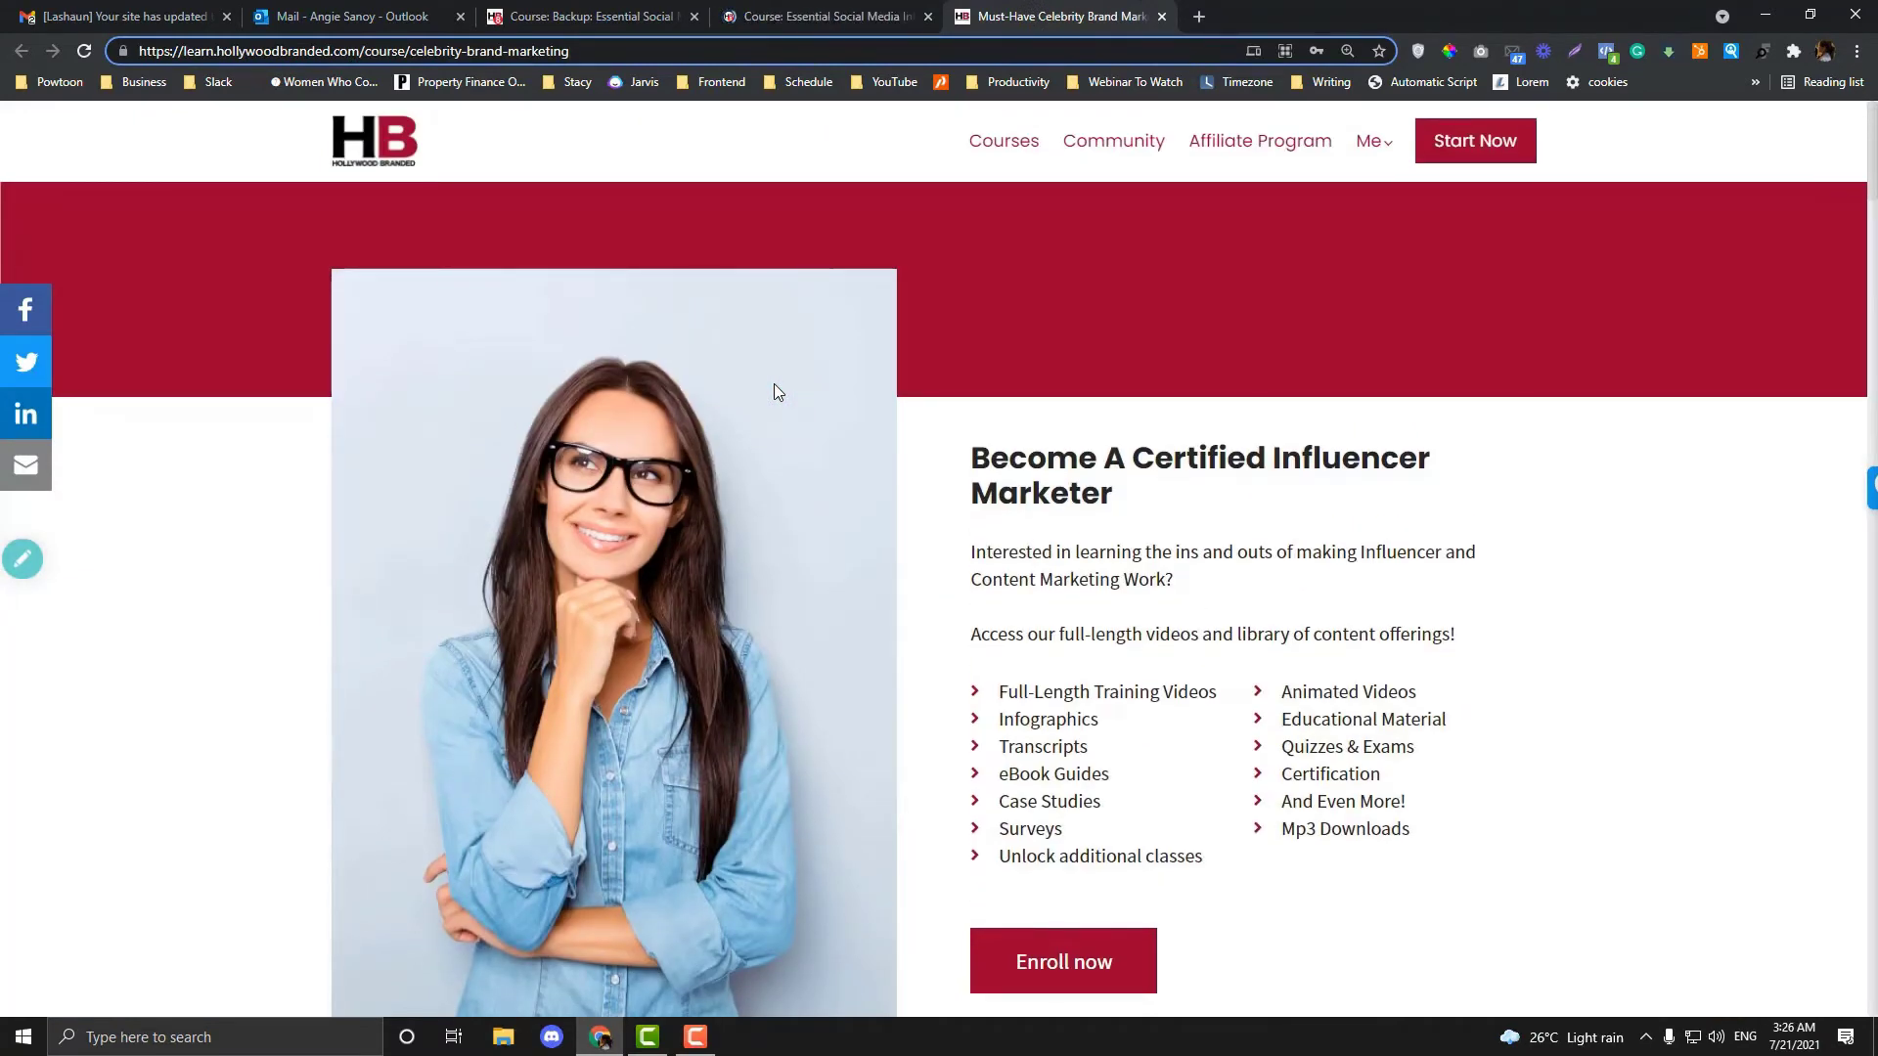
{"action": "left_click", "coordinate": [804, 15]}
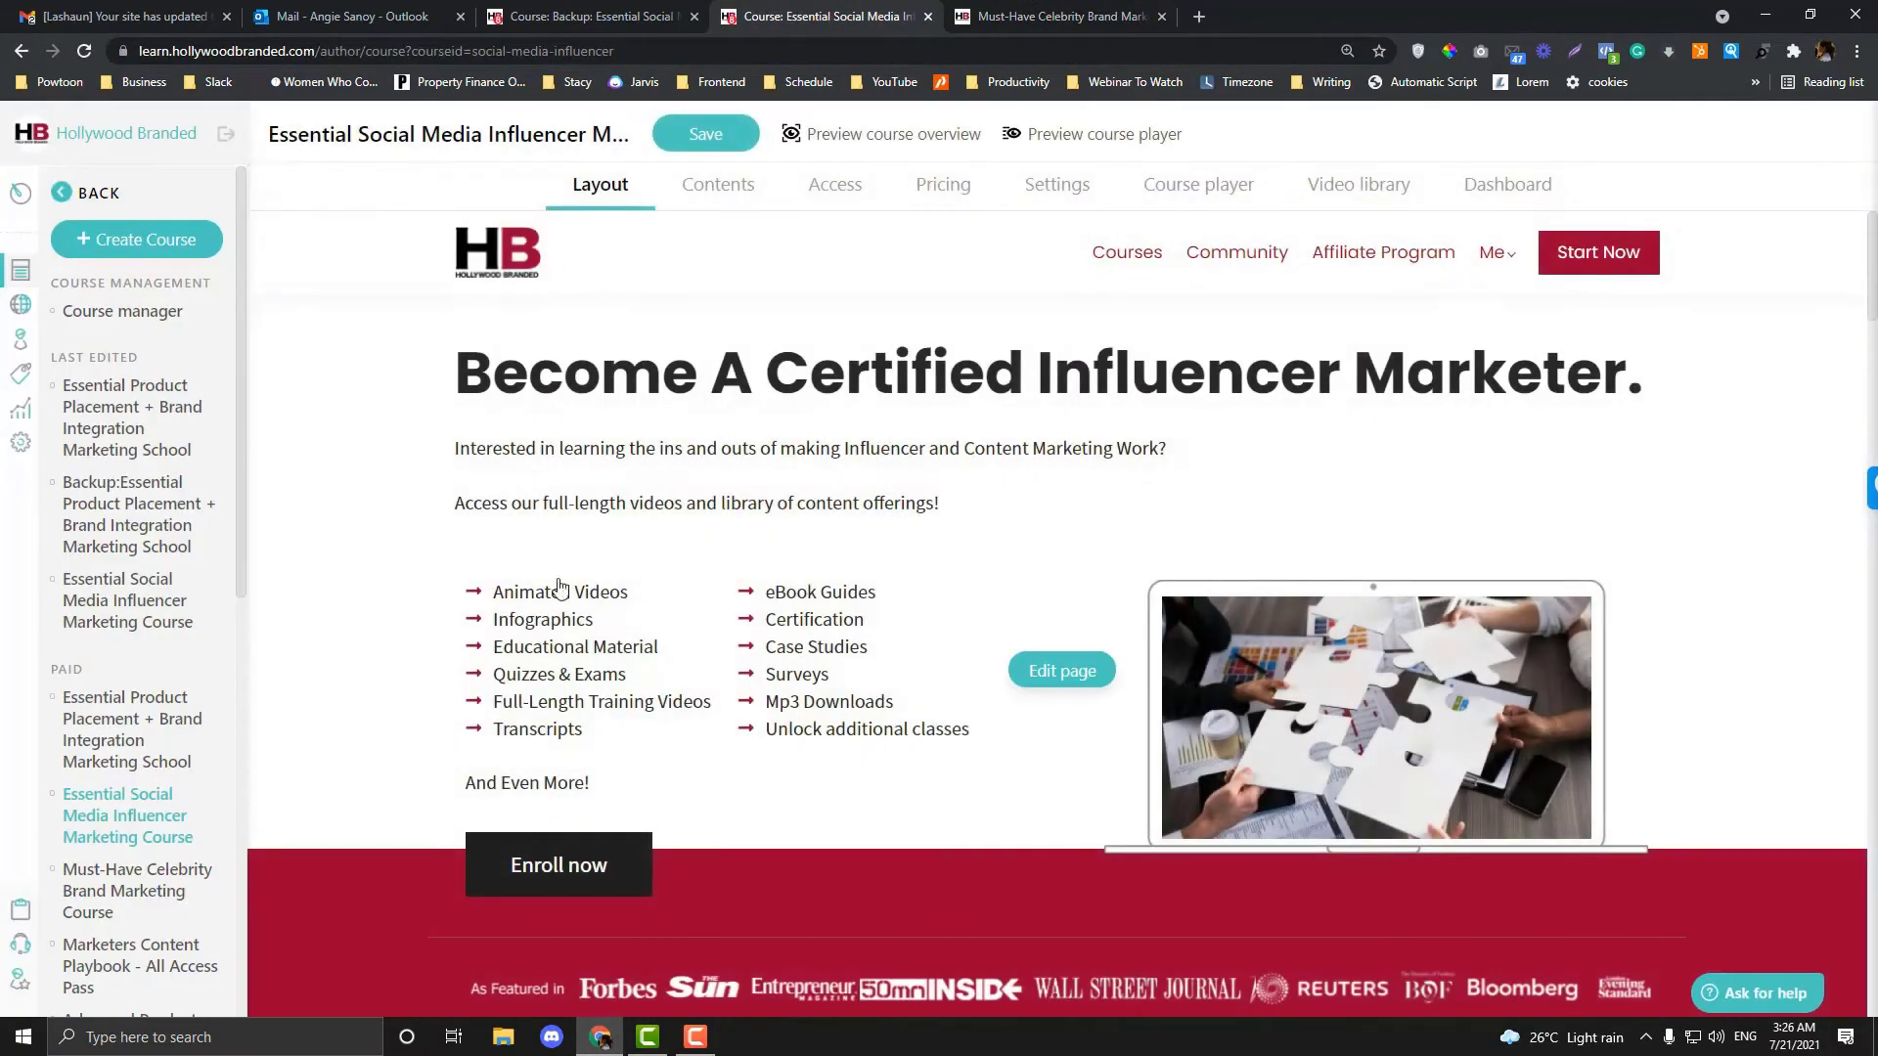
{"action": "left_click", "coordinate": [319, 323]}
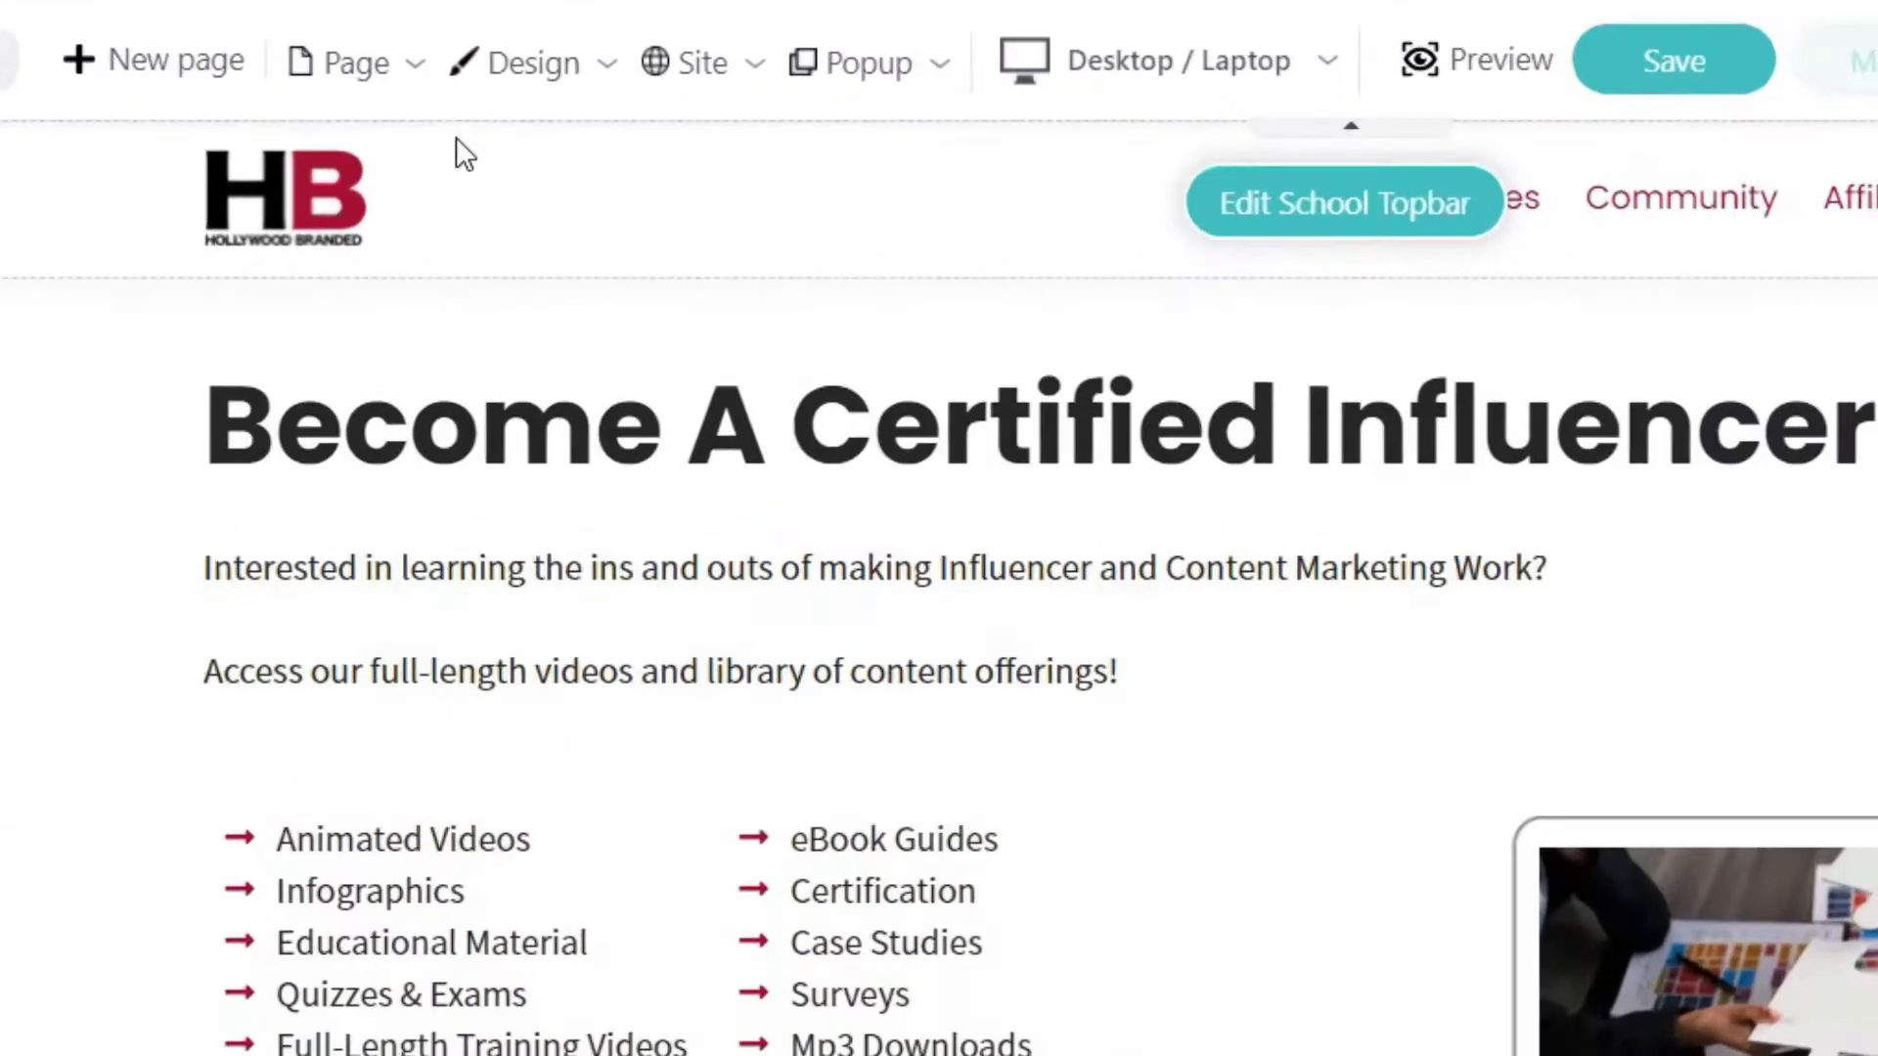
- Examine the Essential Social Media Influencer Marketing Course page's sections in the page editor, from the headline down to the founder section
{"action": "left_click", "coordinate": [443, 137]}
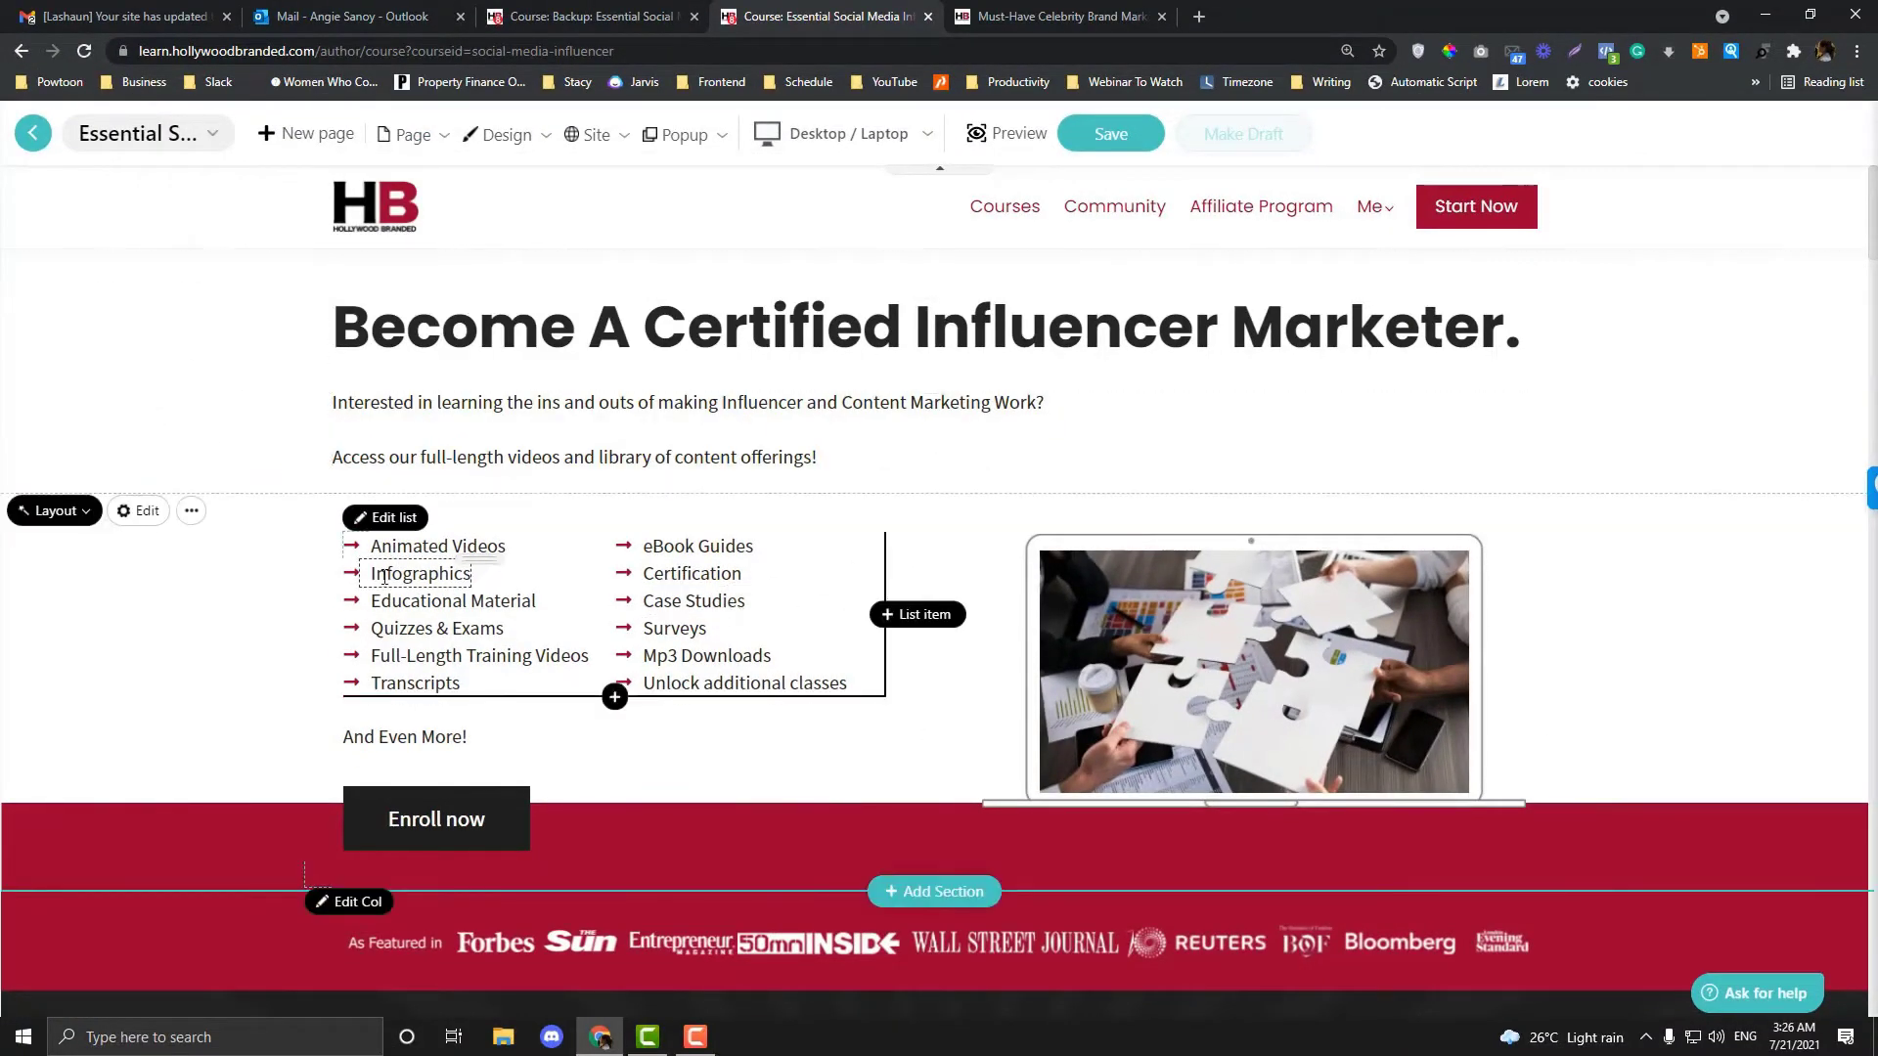
{"action": "scroll", "coordinate": [384, 577], "scroll_direction": "down", "scroll_amount": 3}
{"action": "scroll", "coordinate": [383, 577], "scroll_direction": "down", "scroll_amount": 3}
{"action": "scroll", "coordinate": [580, 419], "scroll_direction": "up", "scroll_amount": 6}
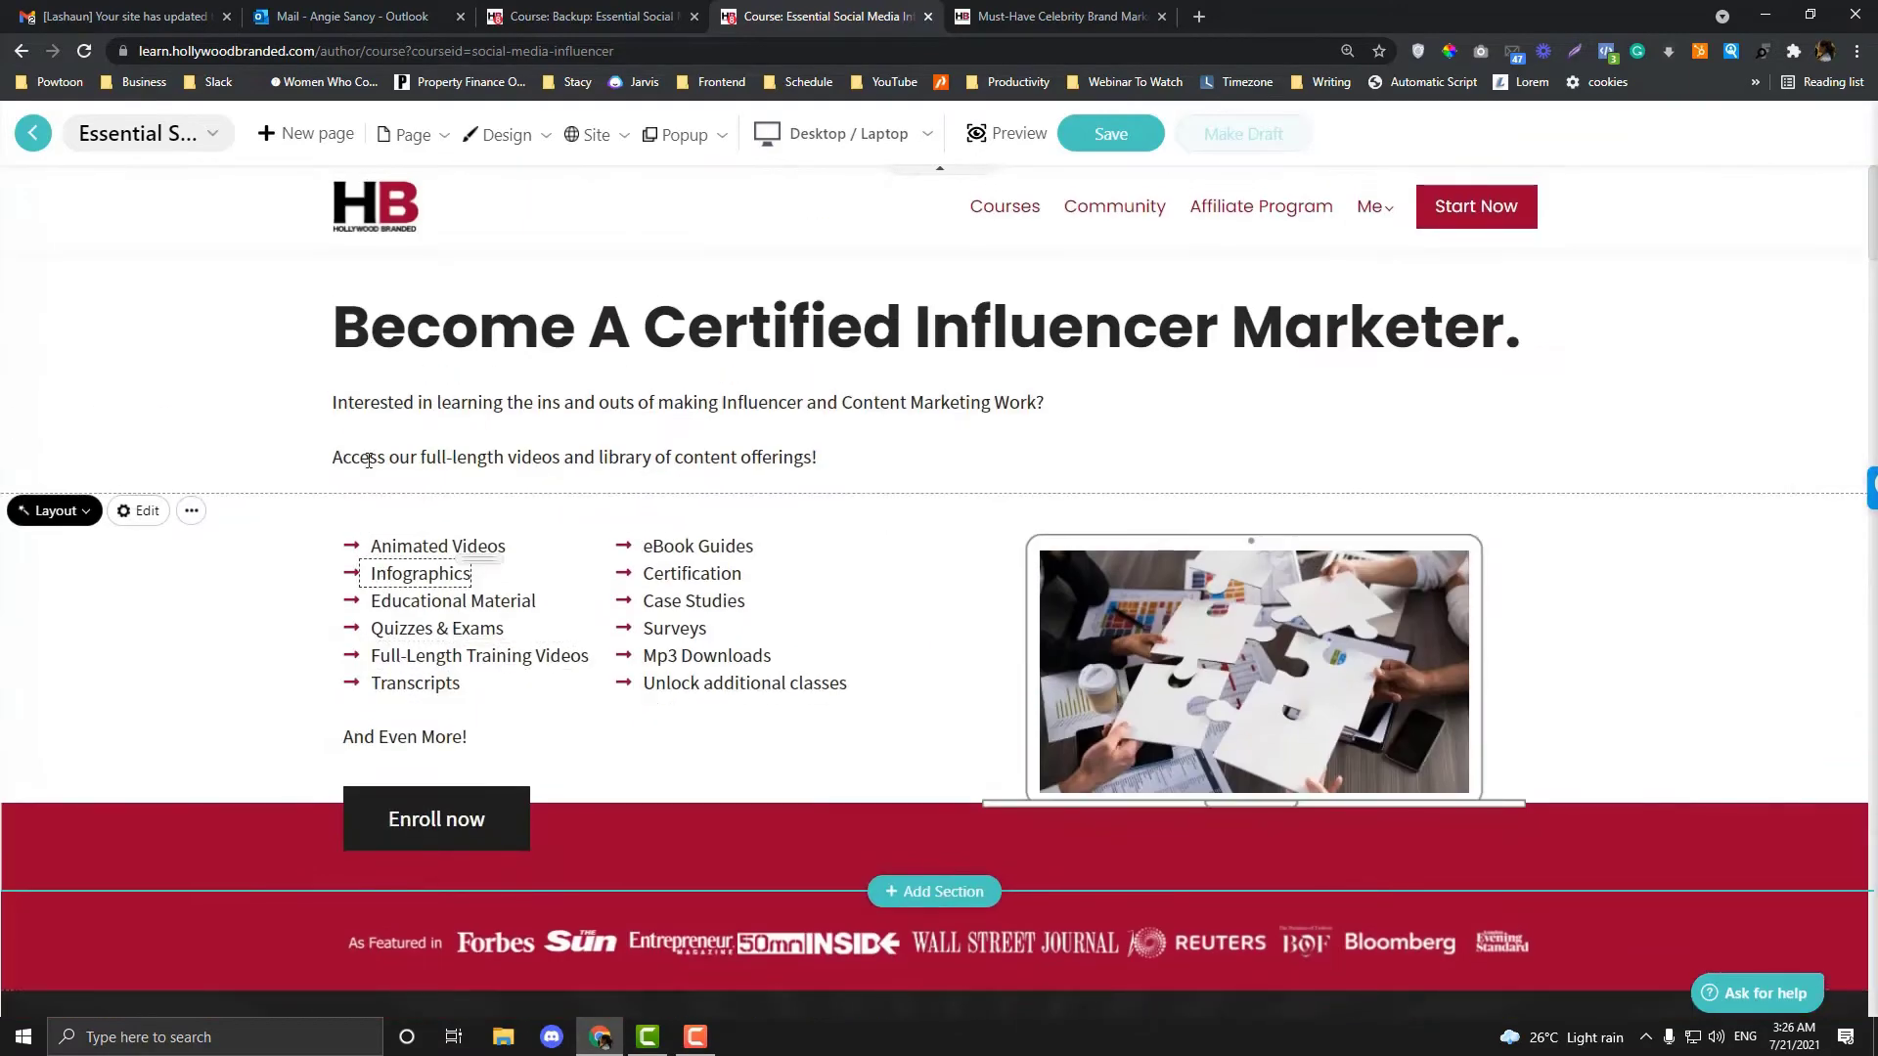
{"action": "scroll", "coordinate": [580, 419], "scroll_direction": "down", "scroll_amount": 20}
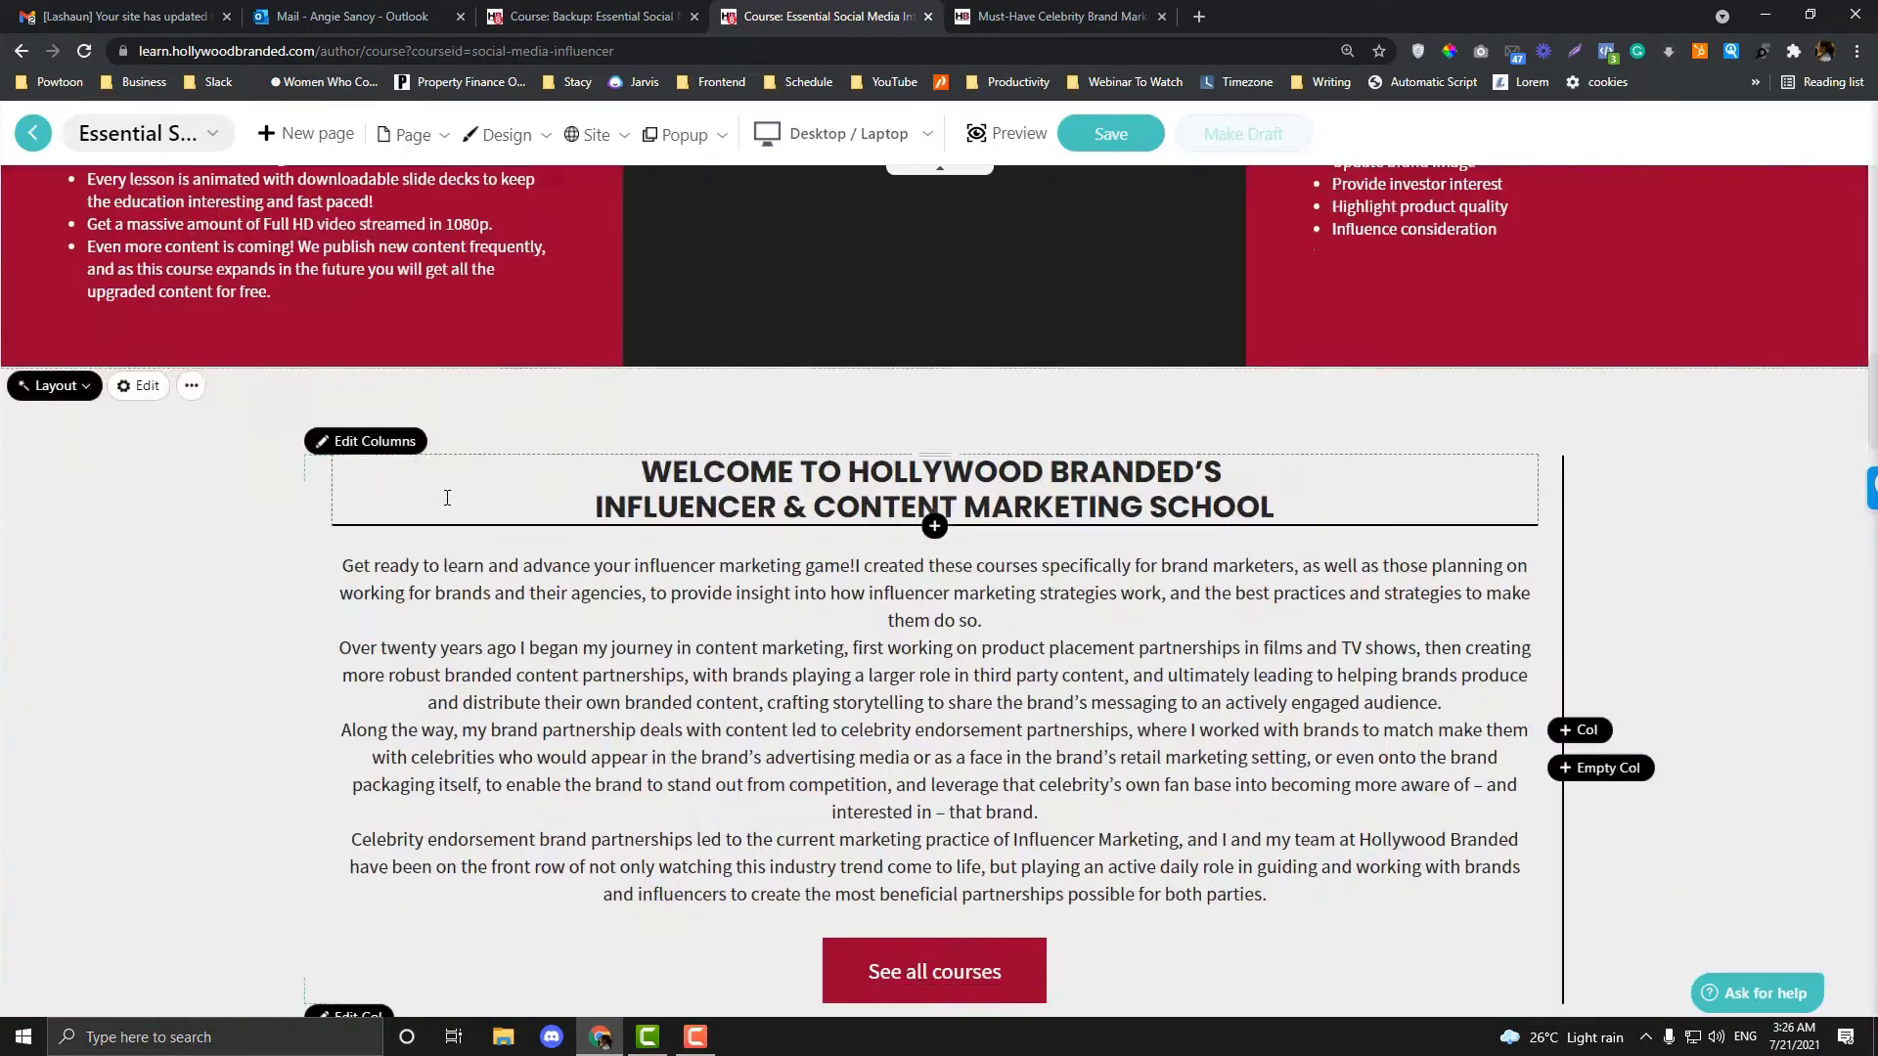
{"action": "scroll", "coordinate": [445, 504], "scroll_direction": "down", "scroll_amount": 7}
{"action": "scroll", "coordinate": [445, 503], "scroll_direction": "up", "scroll_amount": 15}
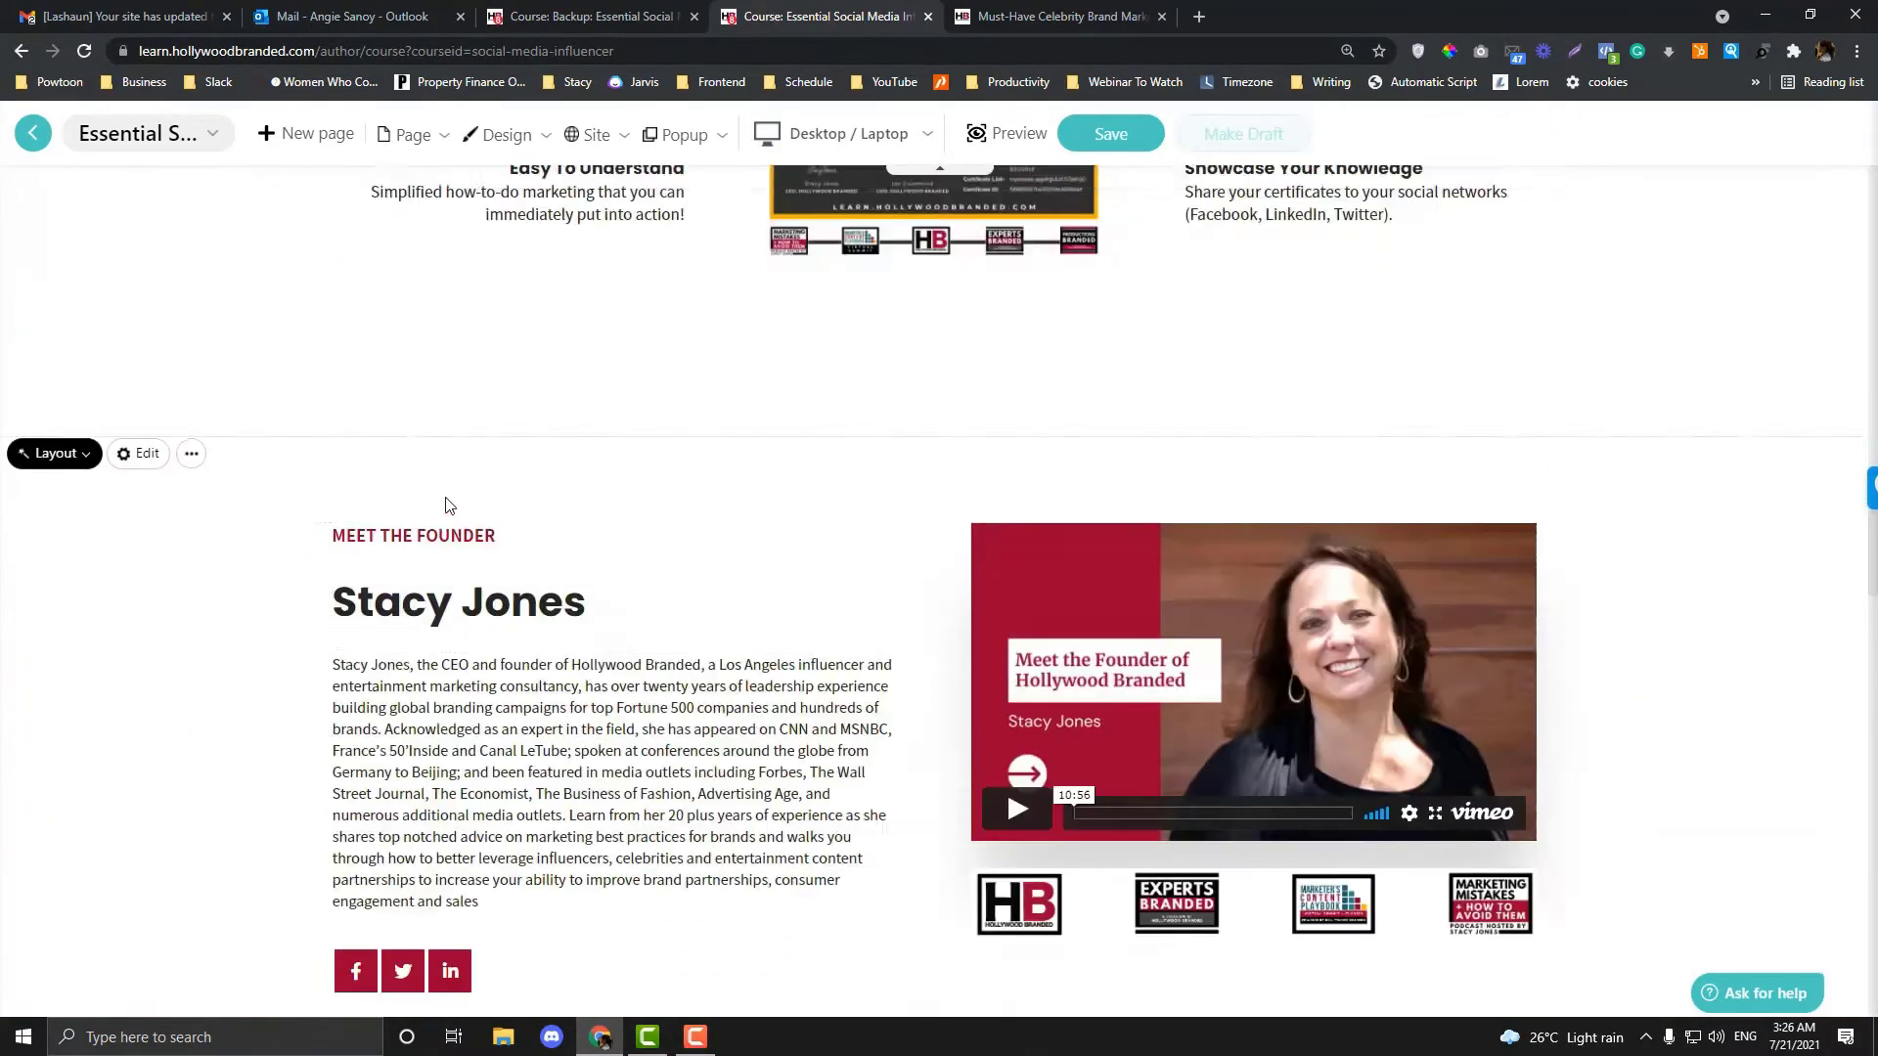
{"action": "scroll", "coordinate": [445, 504], "scroll_direction": "up", "scroll_amount": 12}
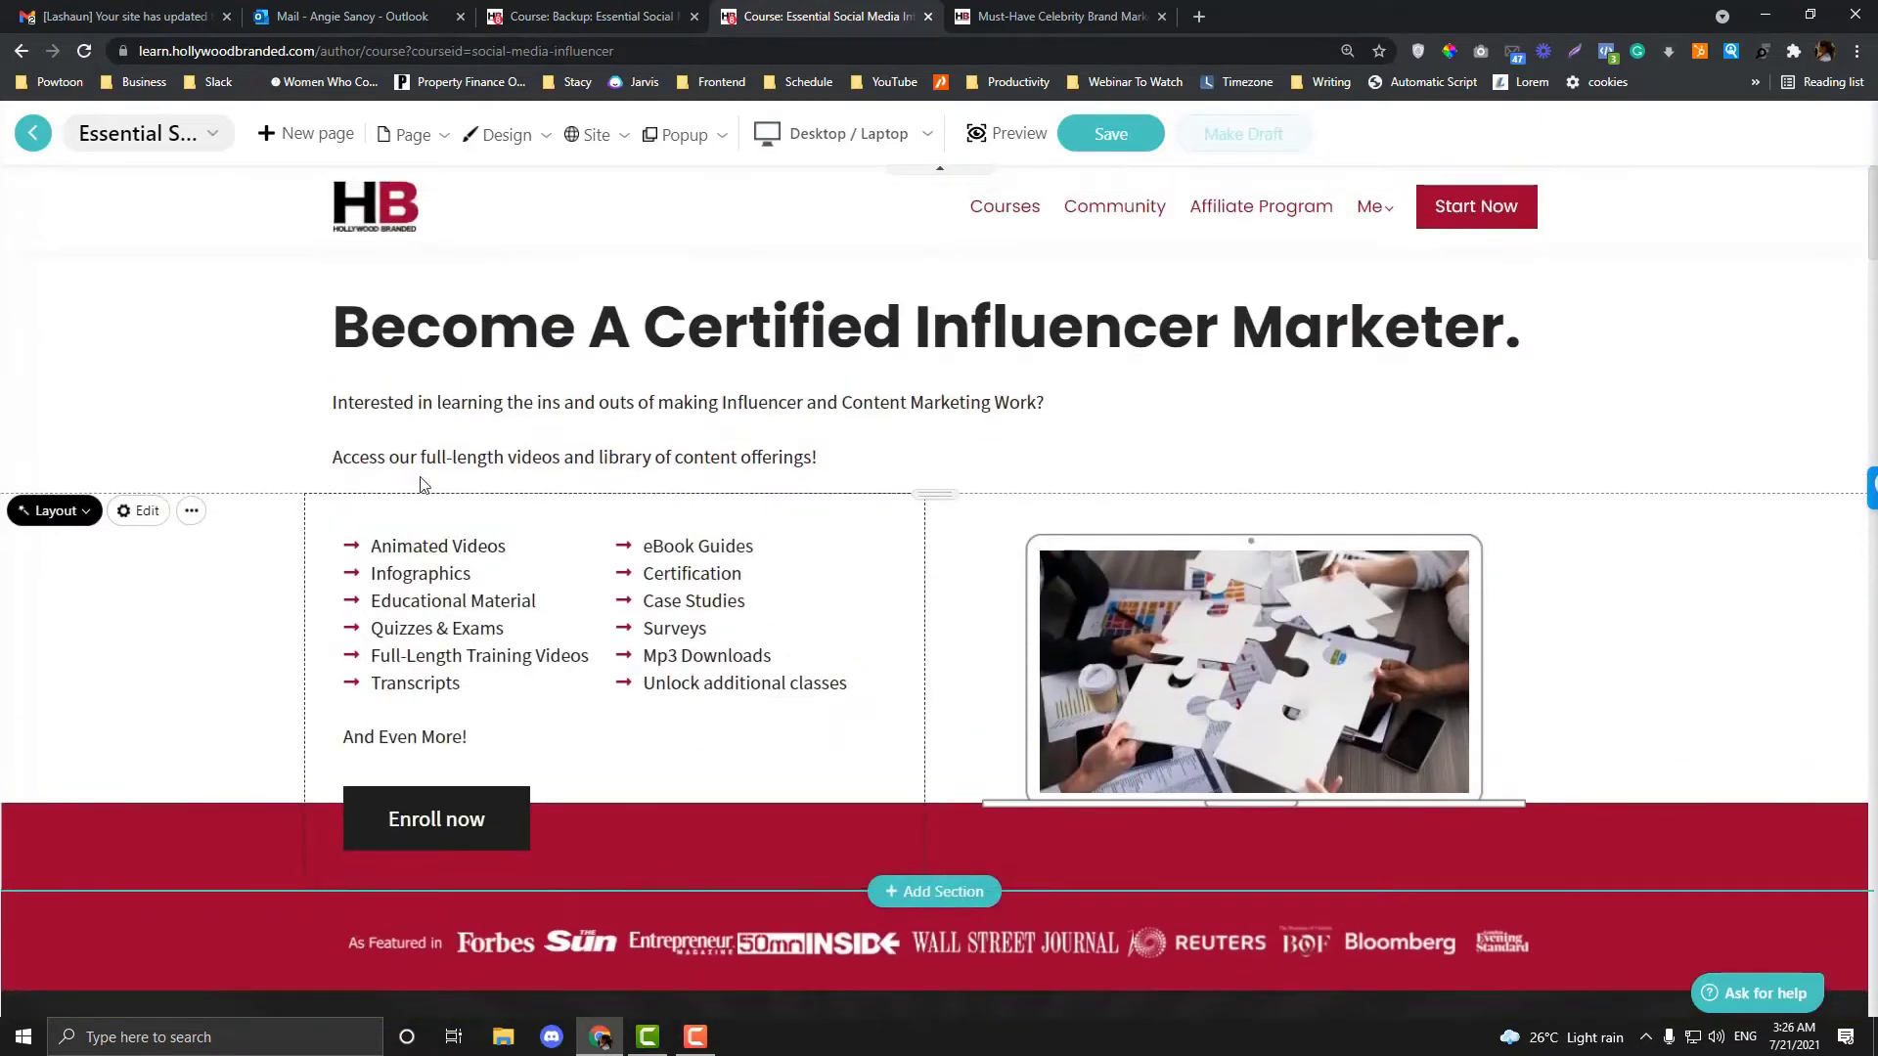
- Review the page options, including Clear page, and compare the page being edited with the Must-Have Celebrity Brand Marketing Course page
{"action": "left_click", "coordinate": [433, 153]}
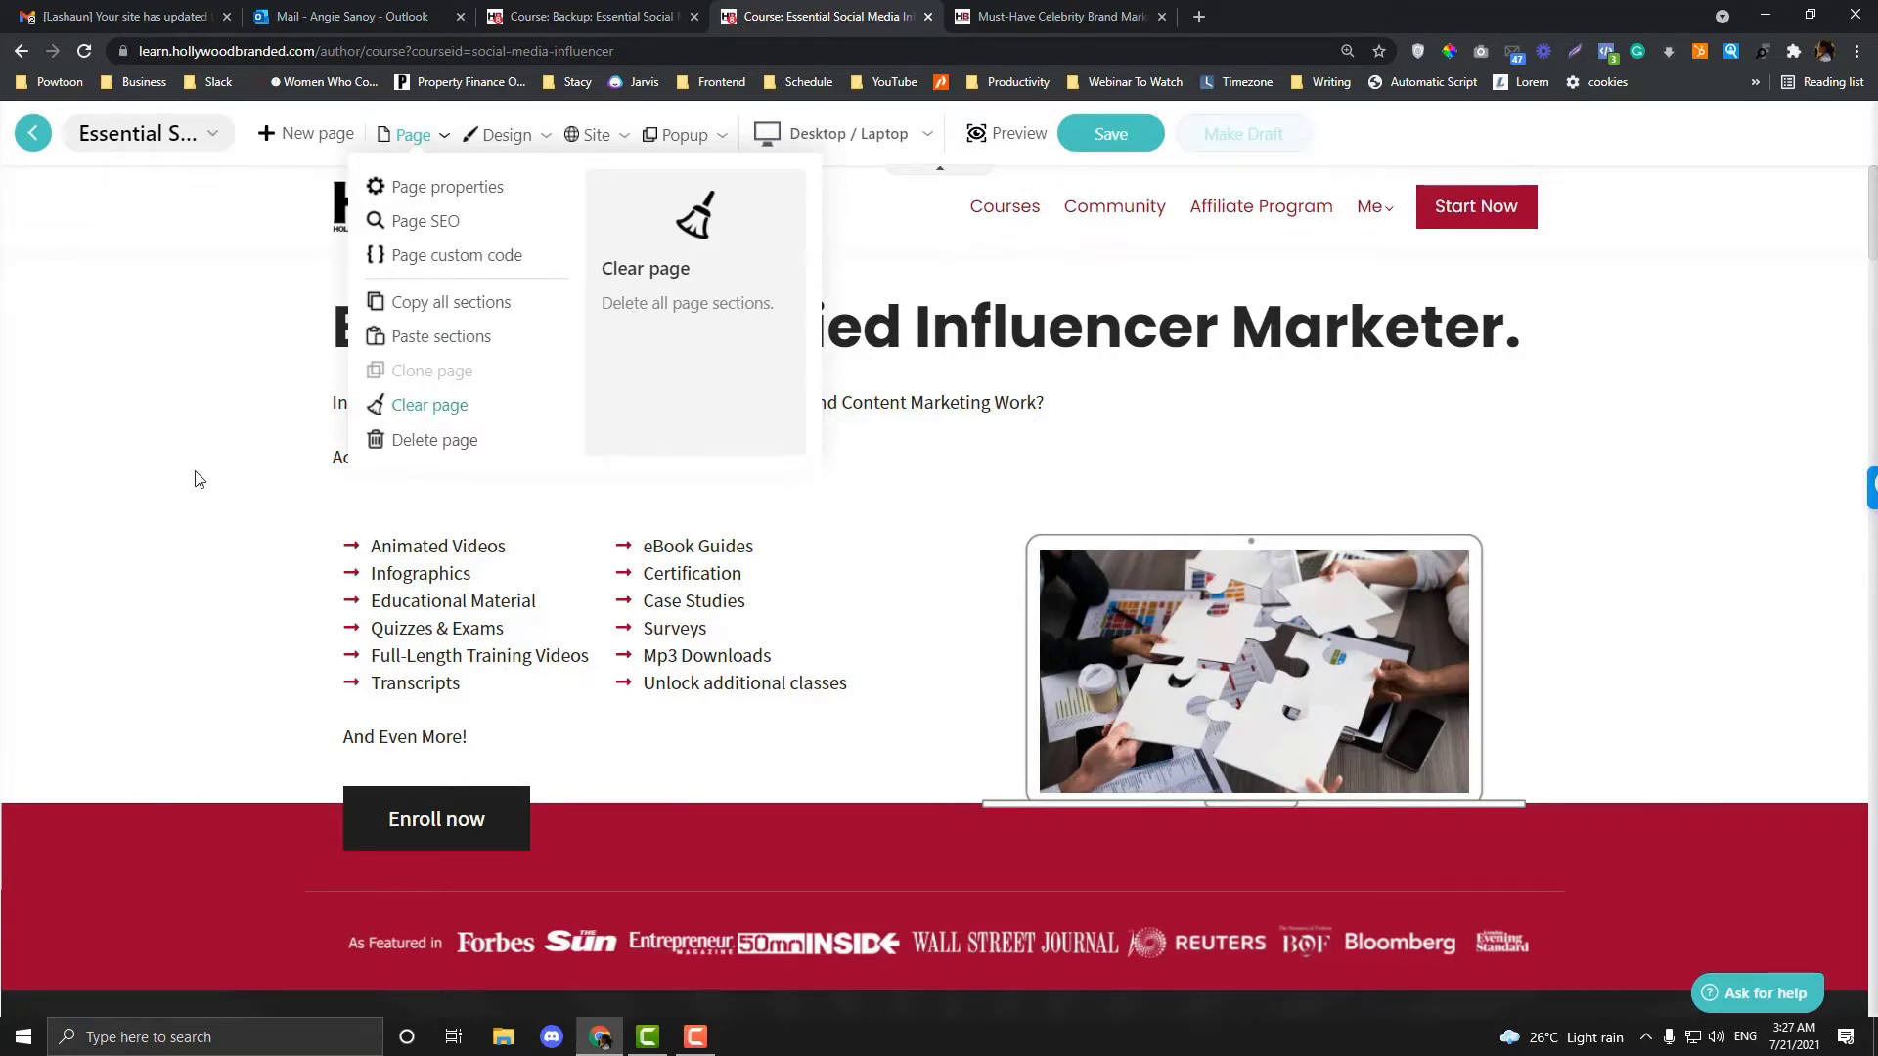
{"action": "key", "text": "ctrl+Tab"}
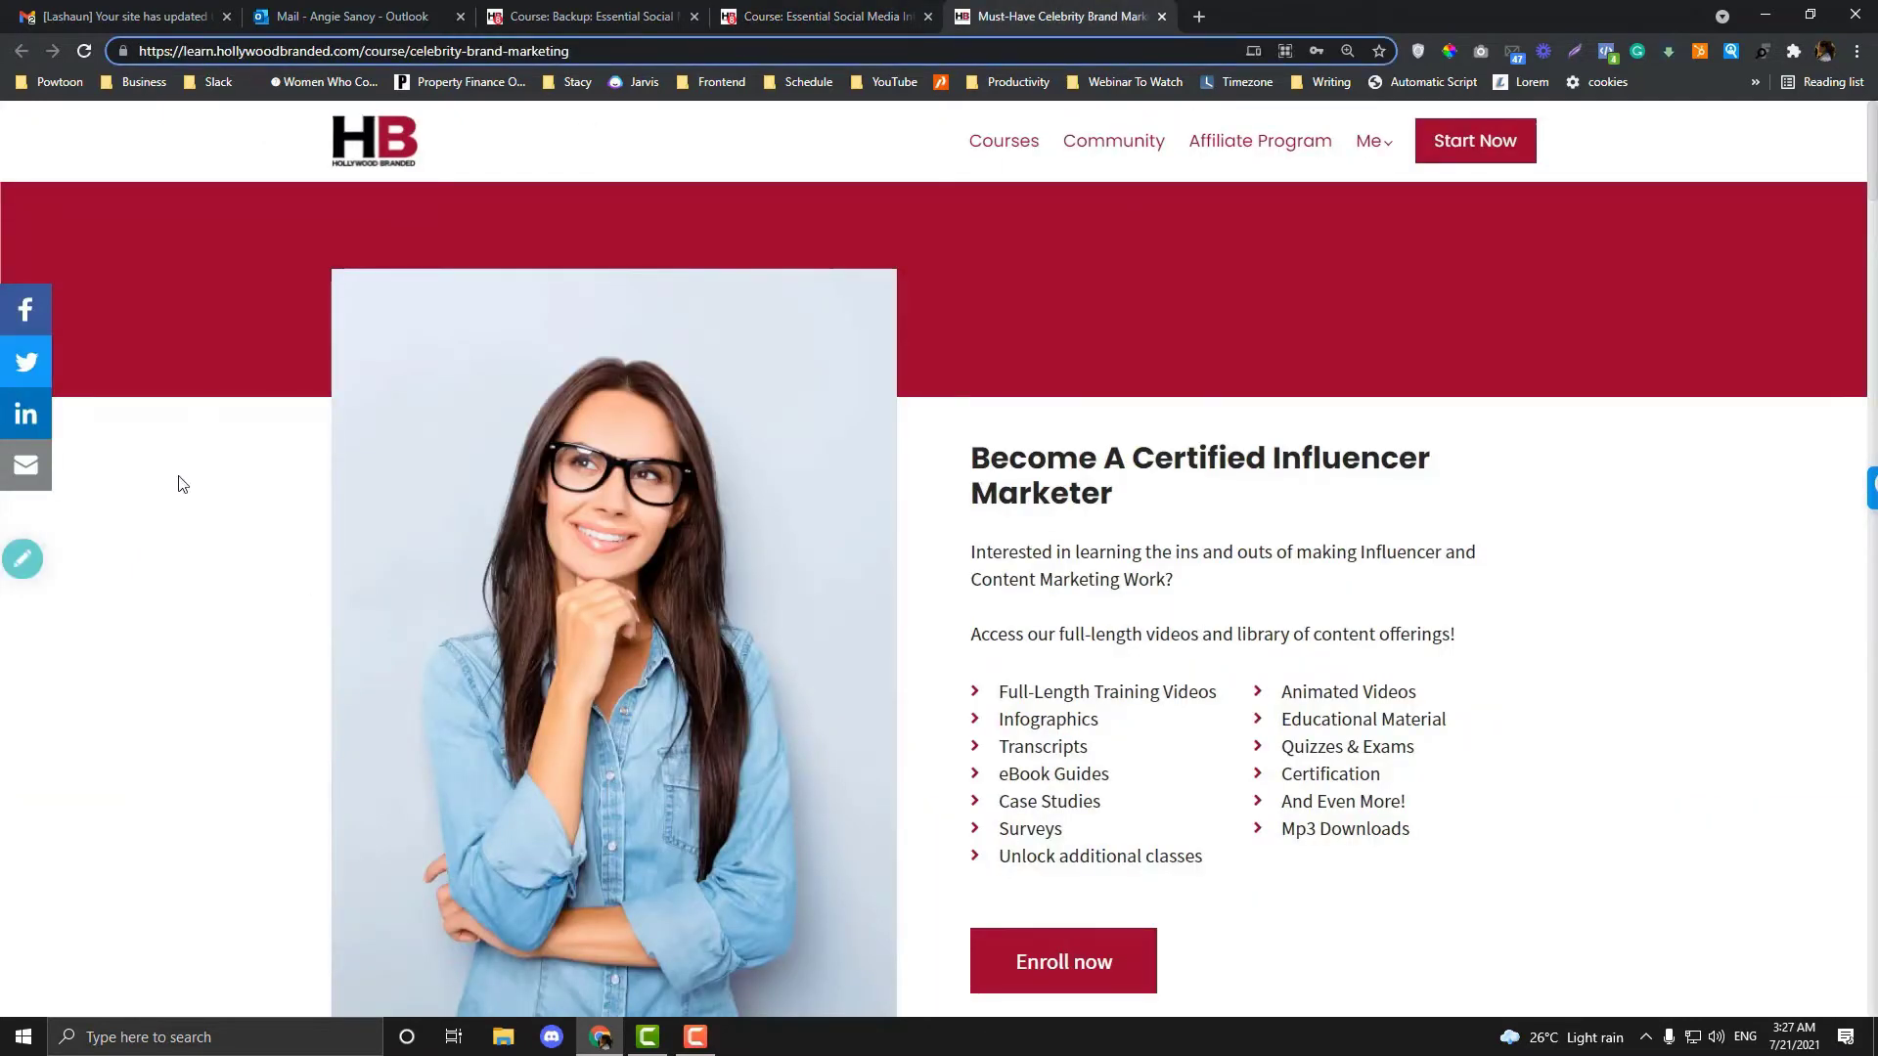
{"action": "key", "text": "ctrl+shift+Tab"}
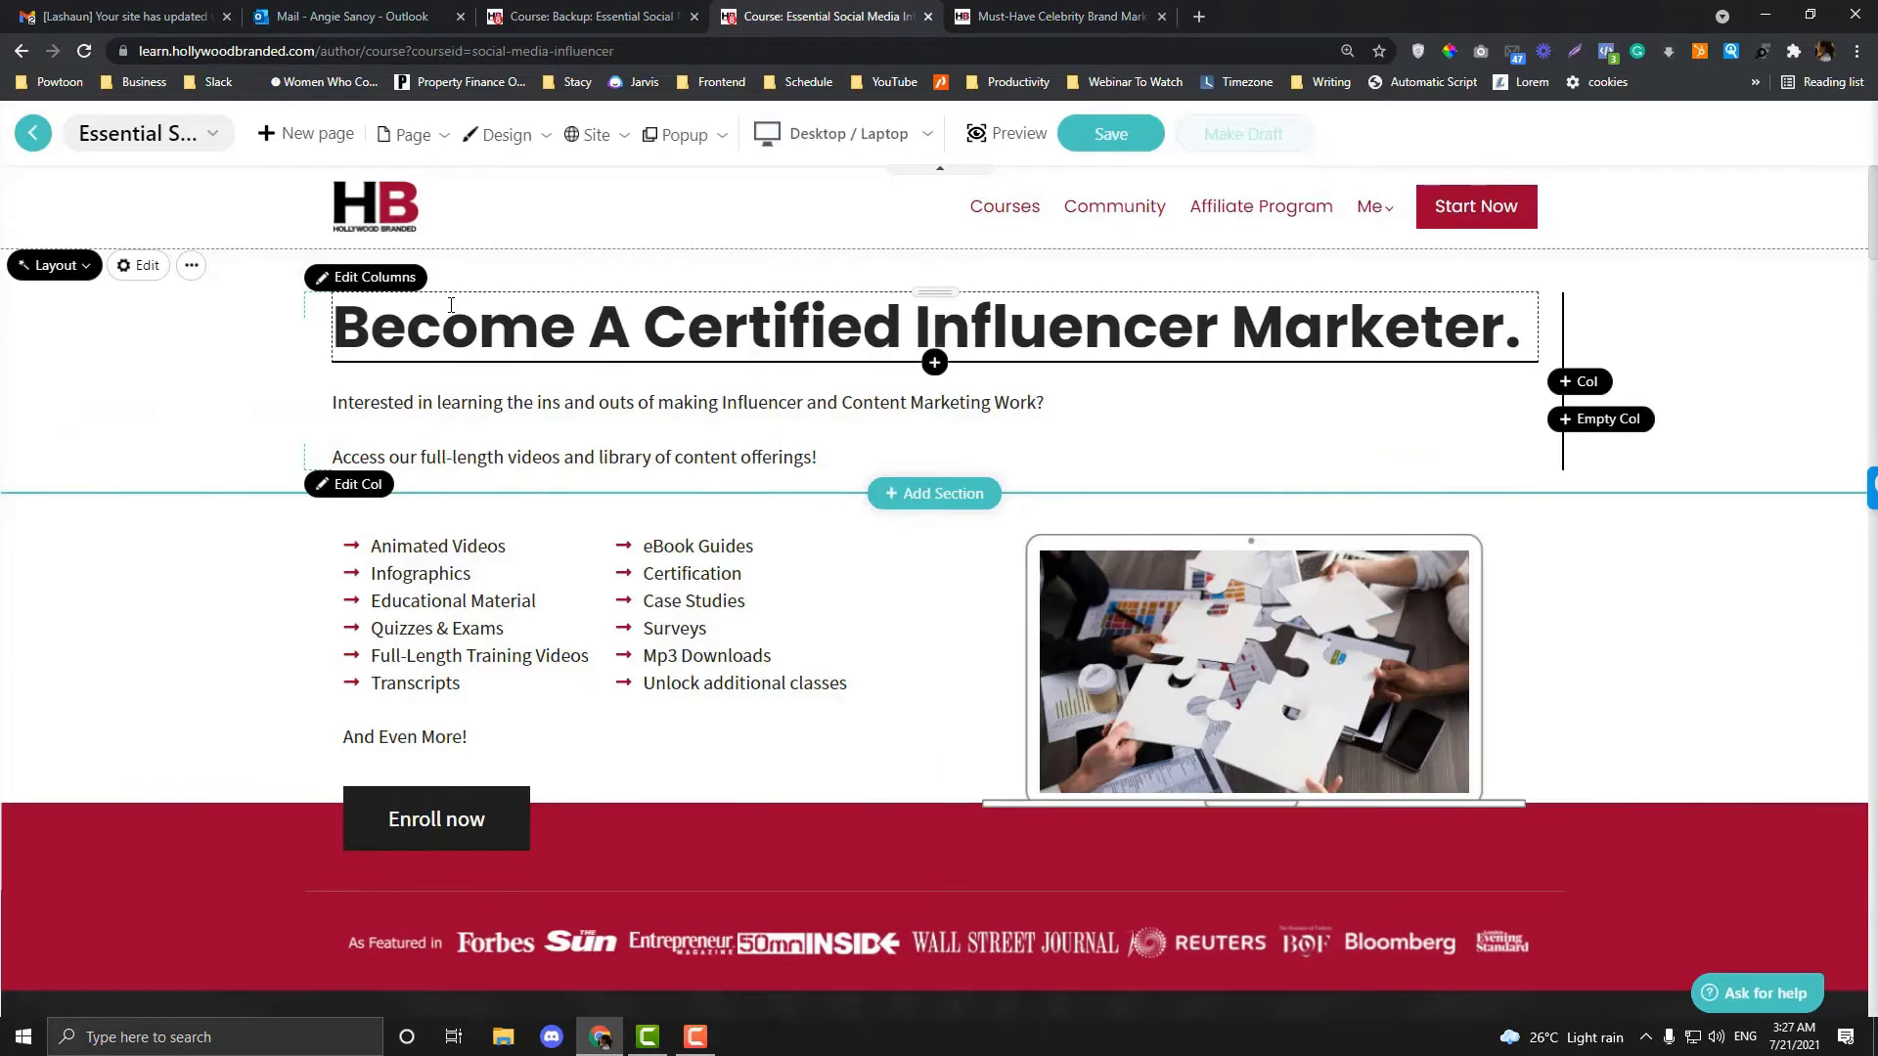
{"action": "key", "text": "ctrl+Tab"}
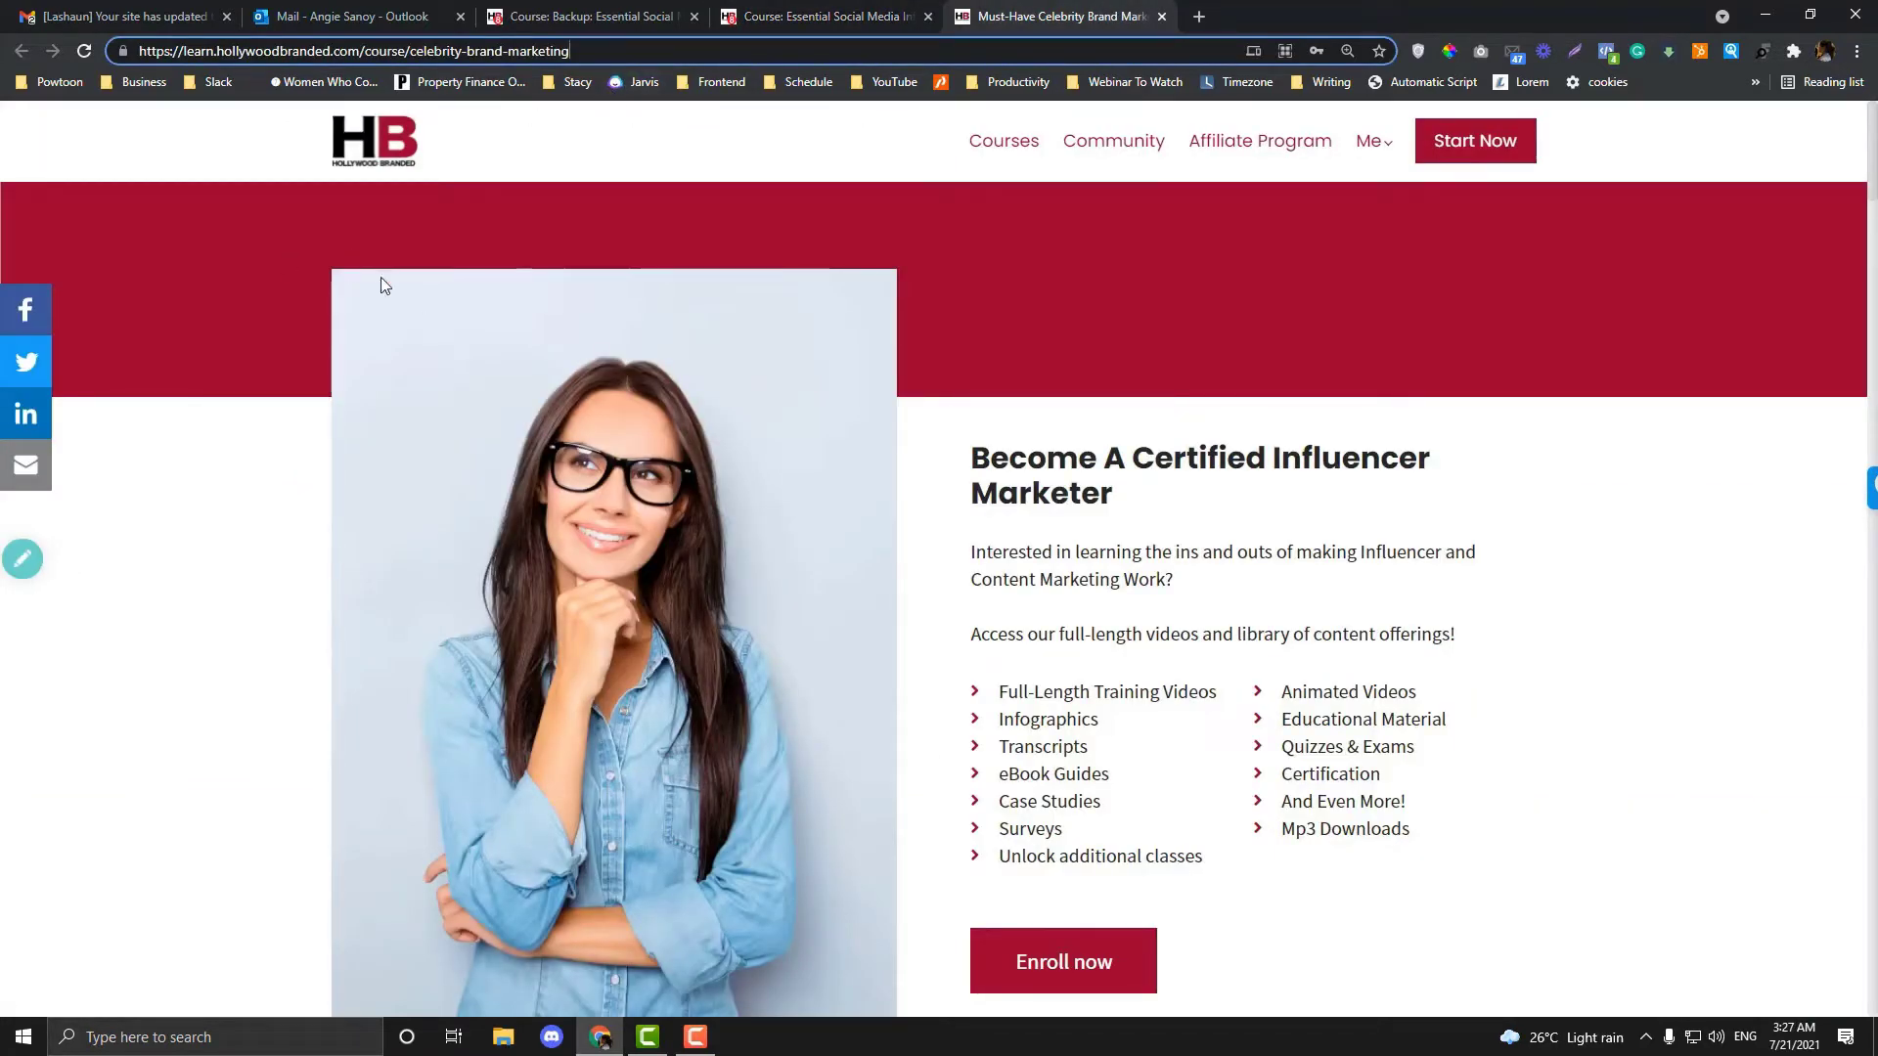
- Open the Must-Have Celebrity Brand Marketing Course editor from its overview page
{"action": "mouse_move", "coordinate": [22, 559]}
{"action": "left_click", "coordinate": [110, 577]}
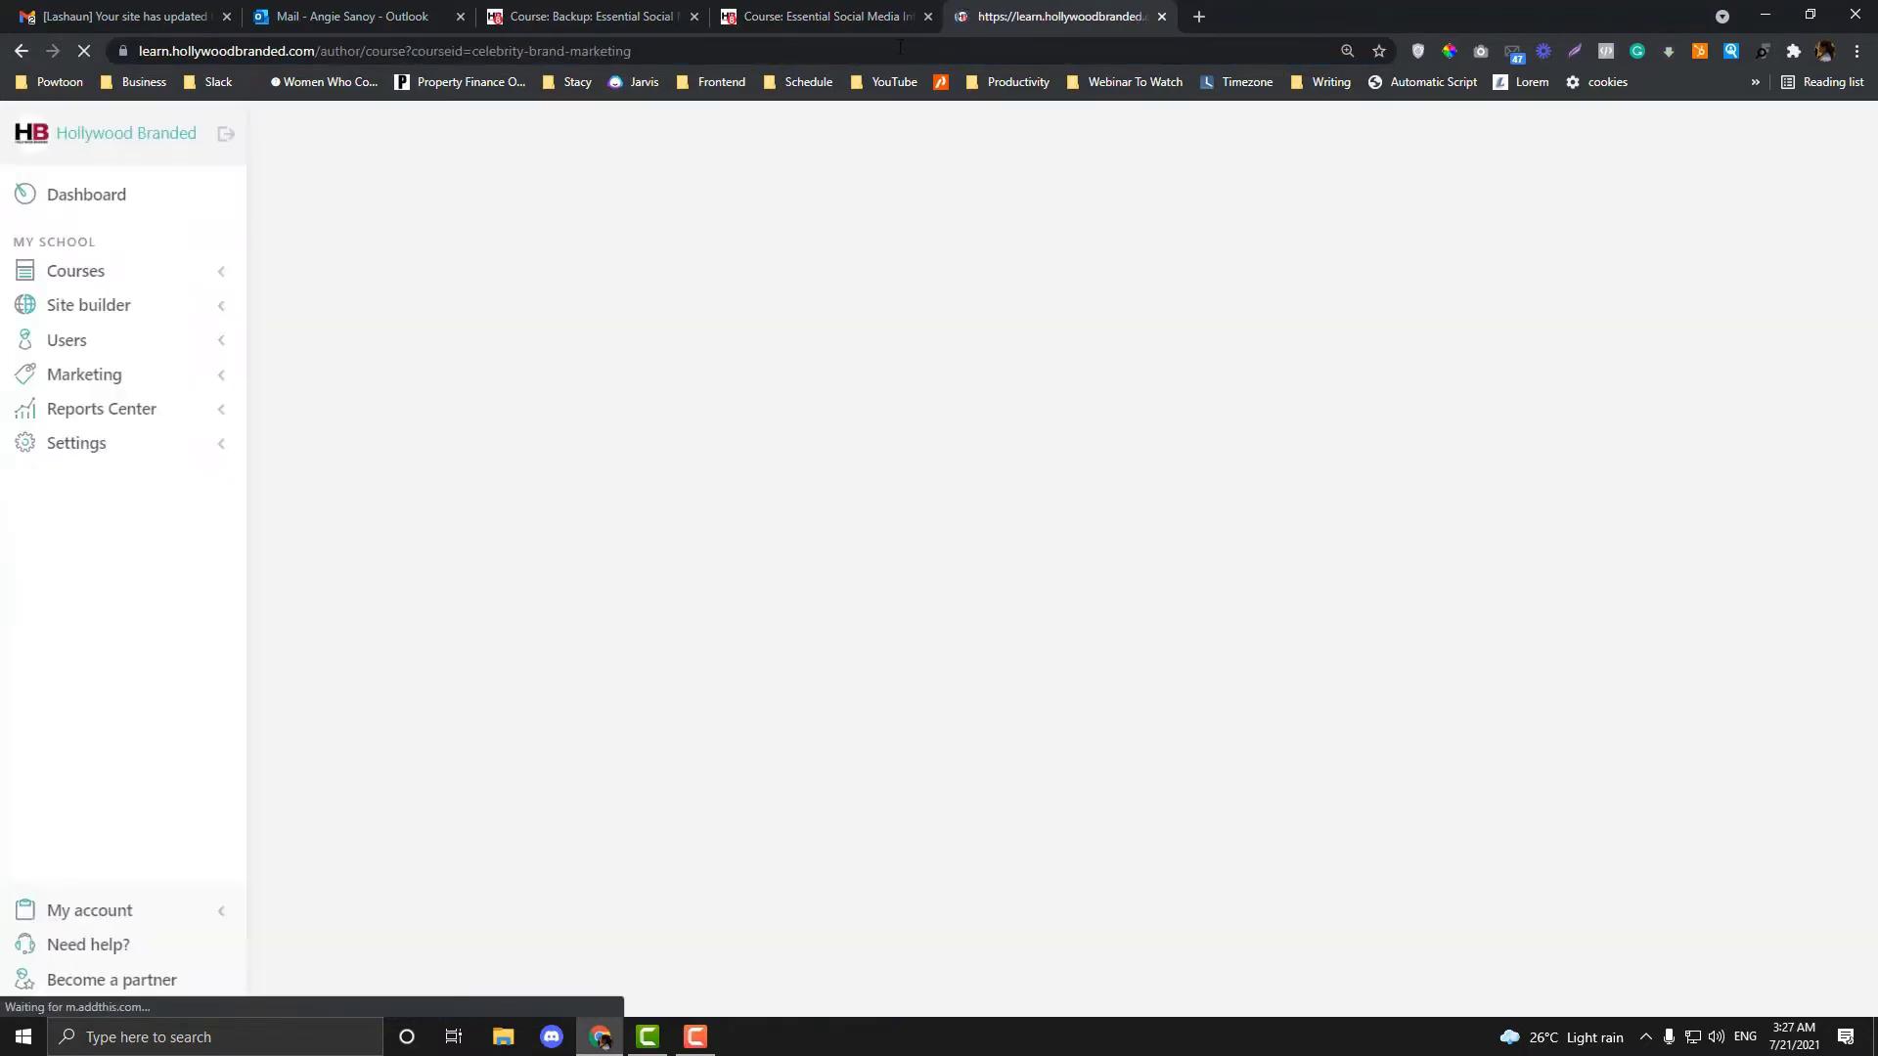
{"action": "left_click", "coordinate": [843, 9]}
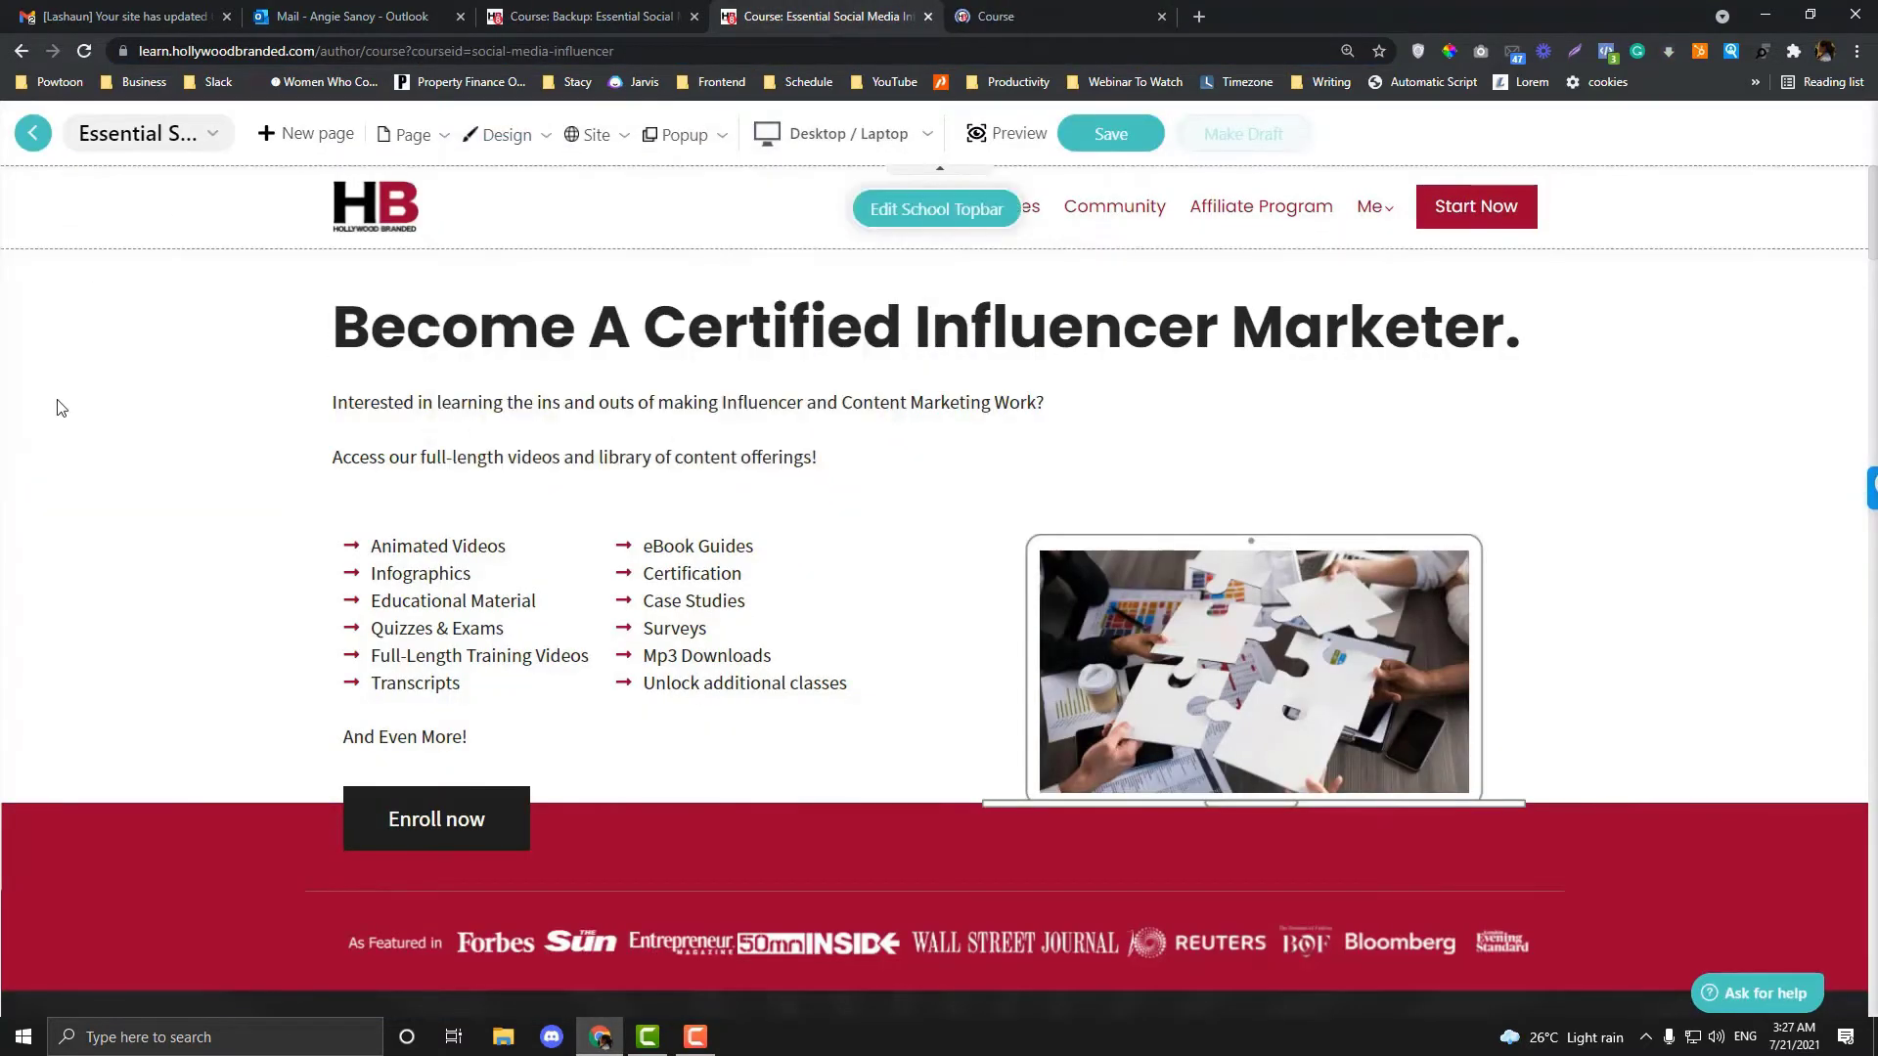
{"action": "left_click", "coordinate": [1061, 16]}
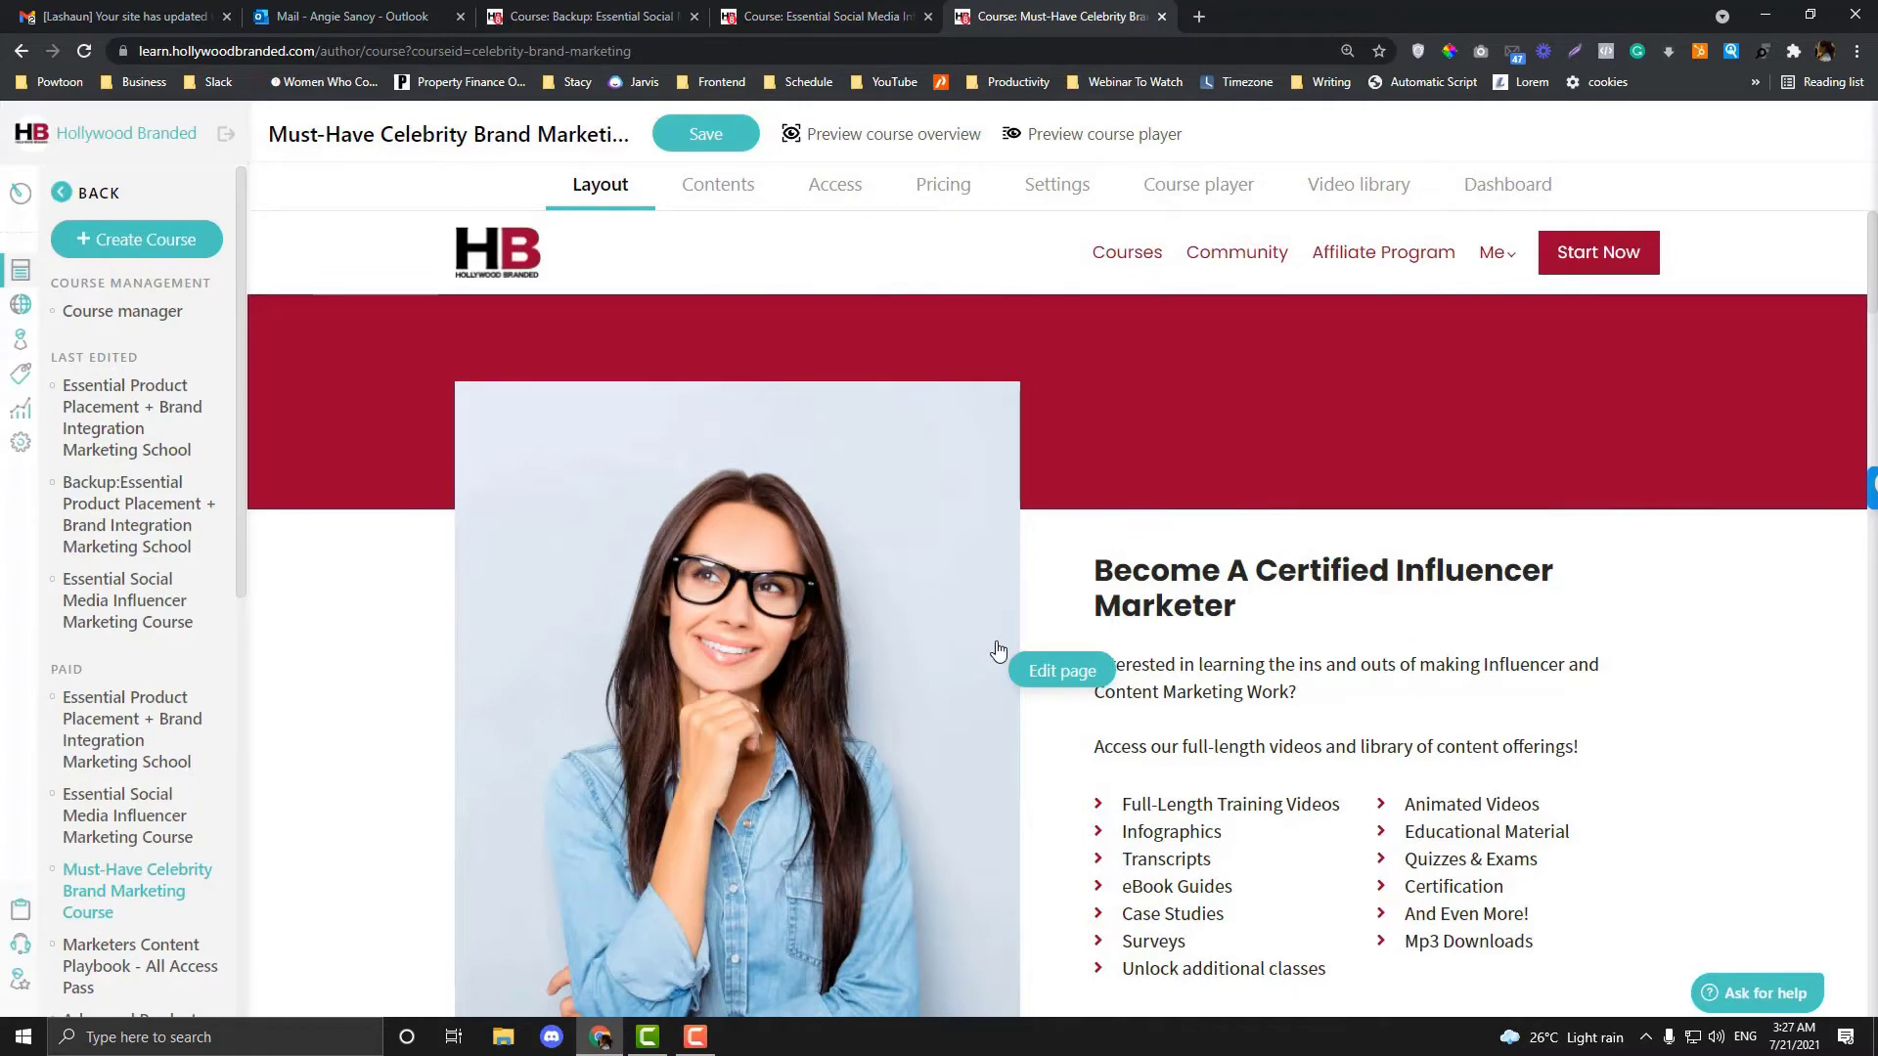
- Open the Must-Have Celebrity Brand Marketing Course layout in the page editor and copy its first section
{"action": "left_click", "coordinate": [393, 391]}
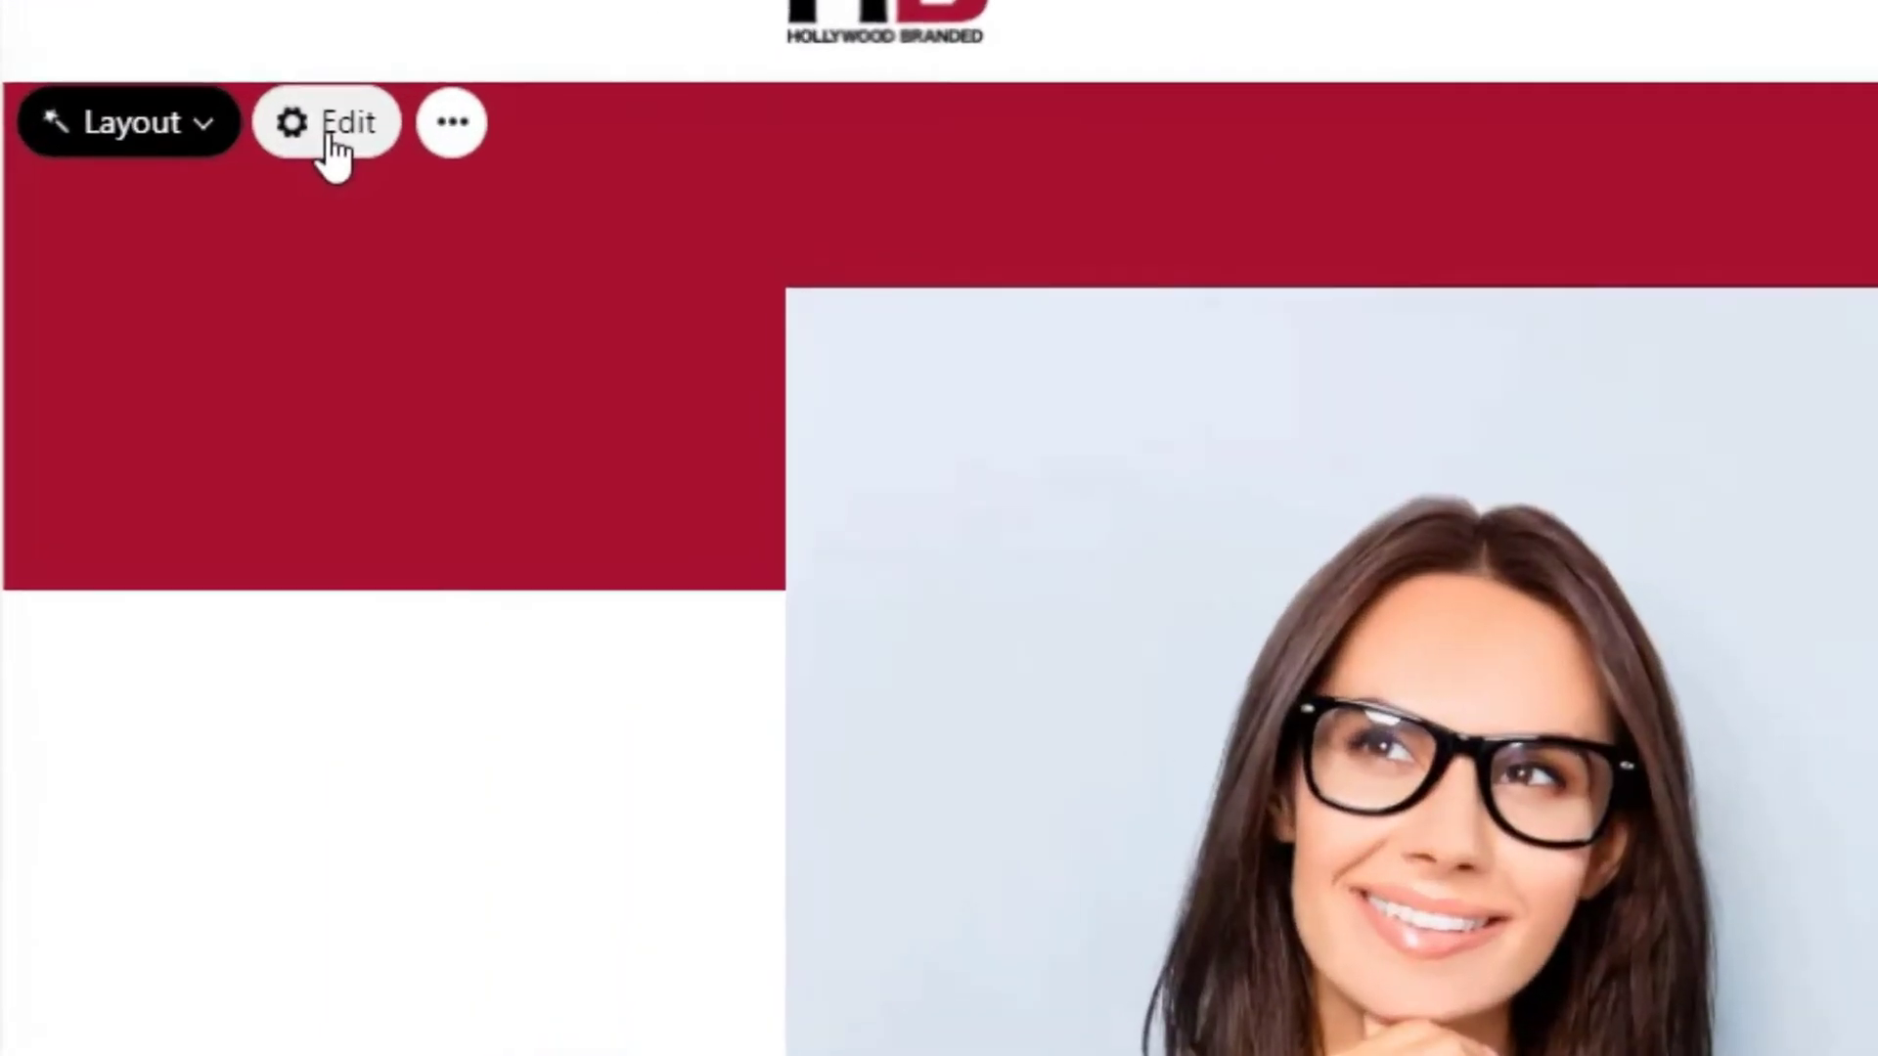
{"action": "left_click", "coordinate": [342, 147]}
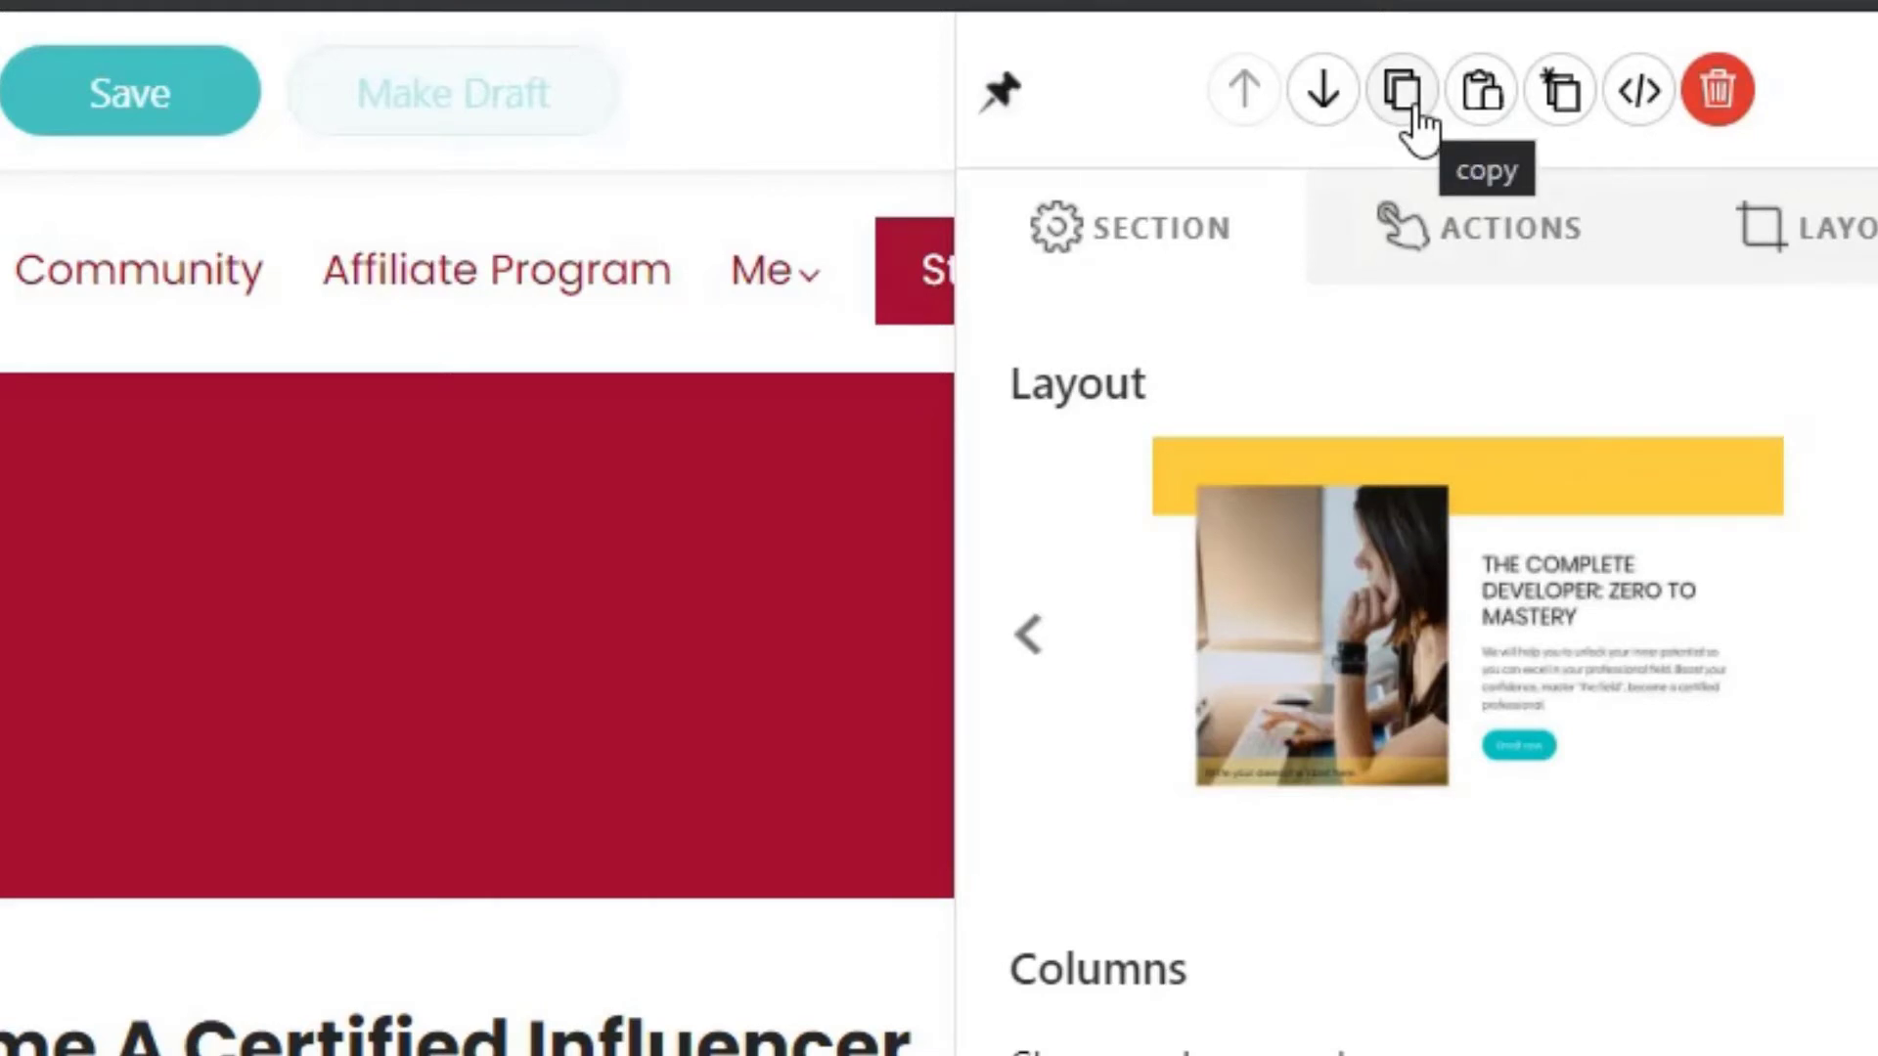
{"action": "left_click", "coordinate": [1415, 111]}
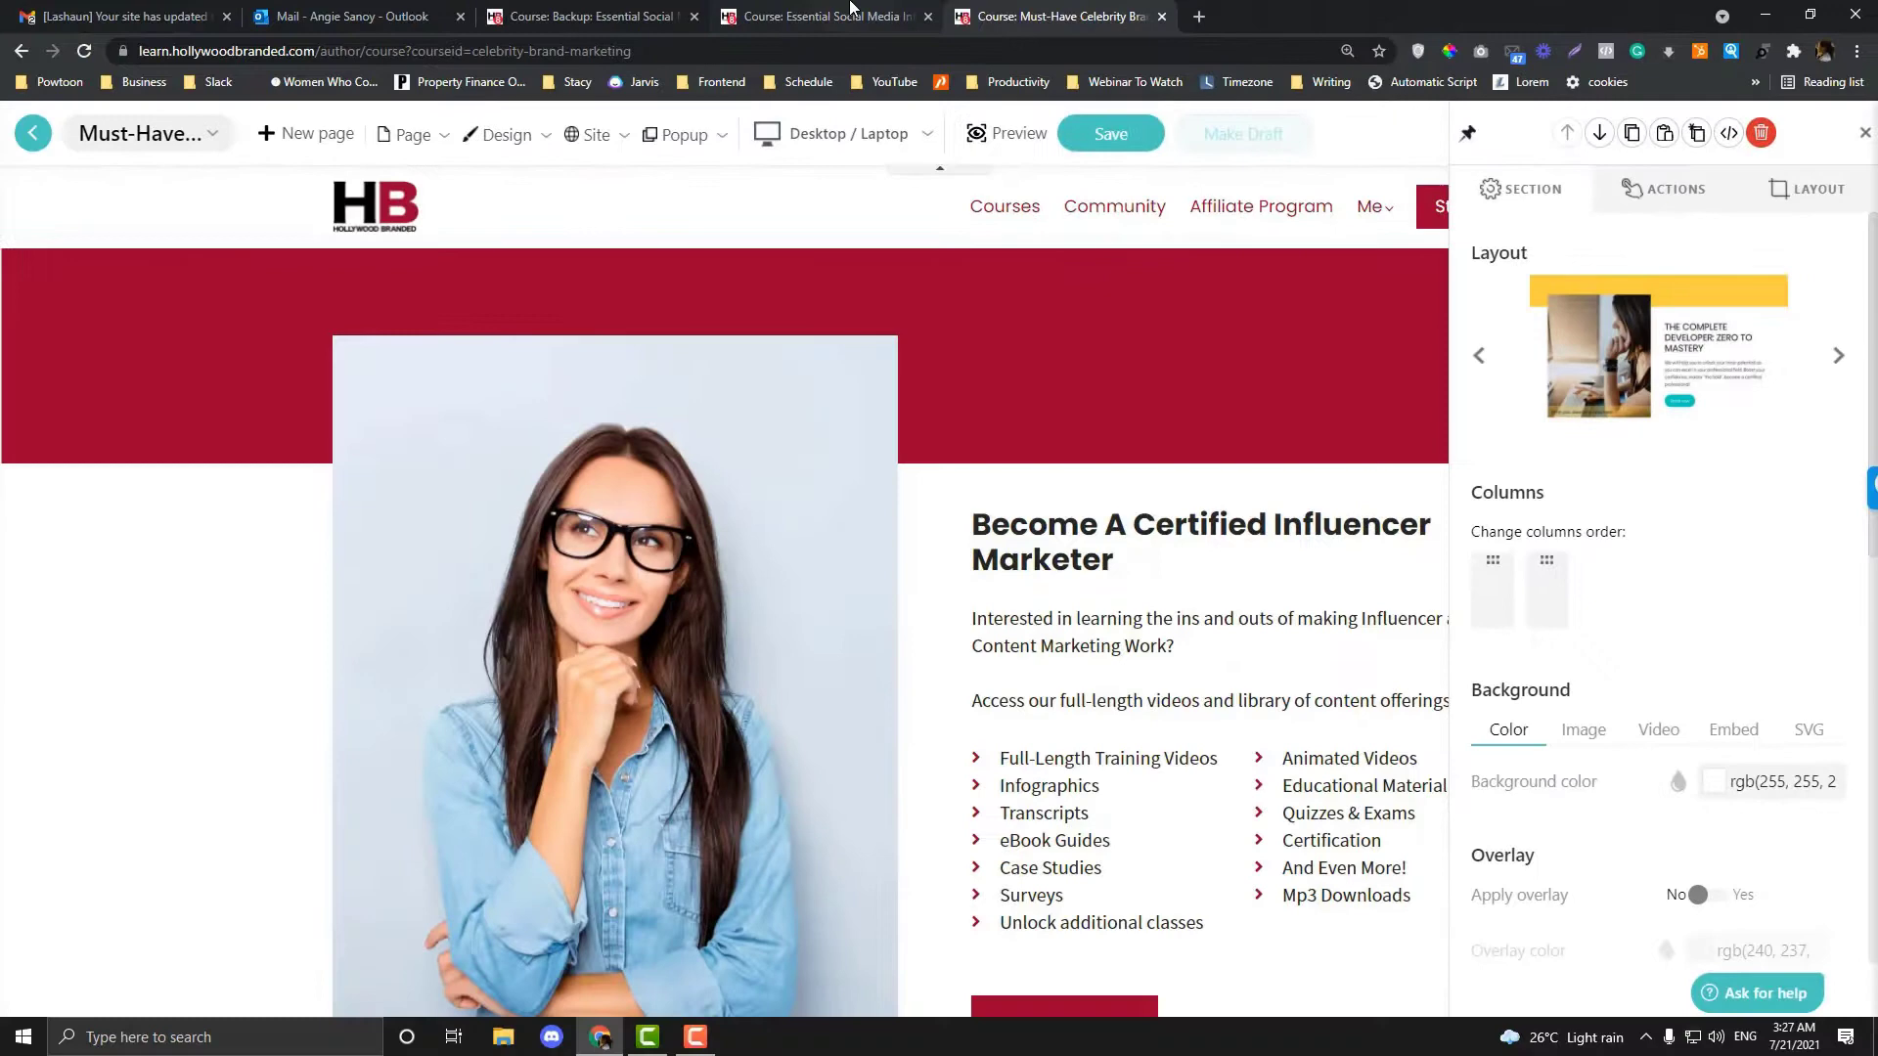
- Return to the Essential Social Media Influencer Marketing Course page editor and check the headline section's settings
{"action": "left_click", "coordinate": [850, 12]}
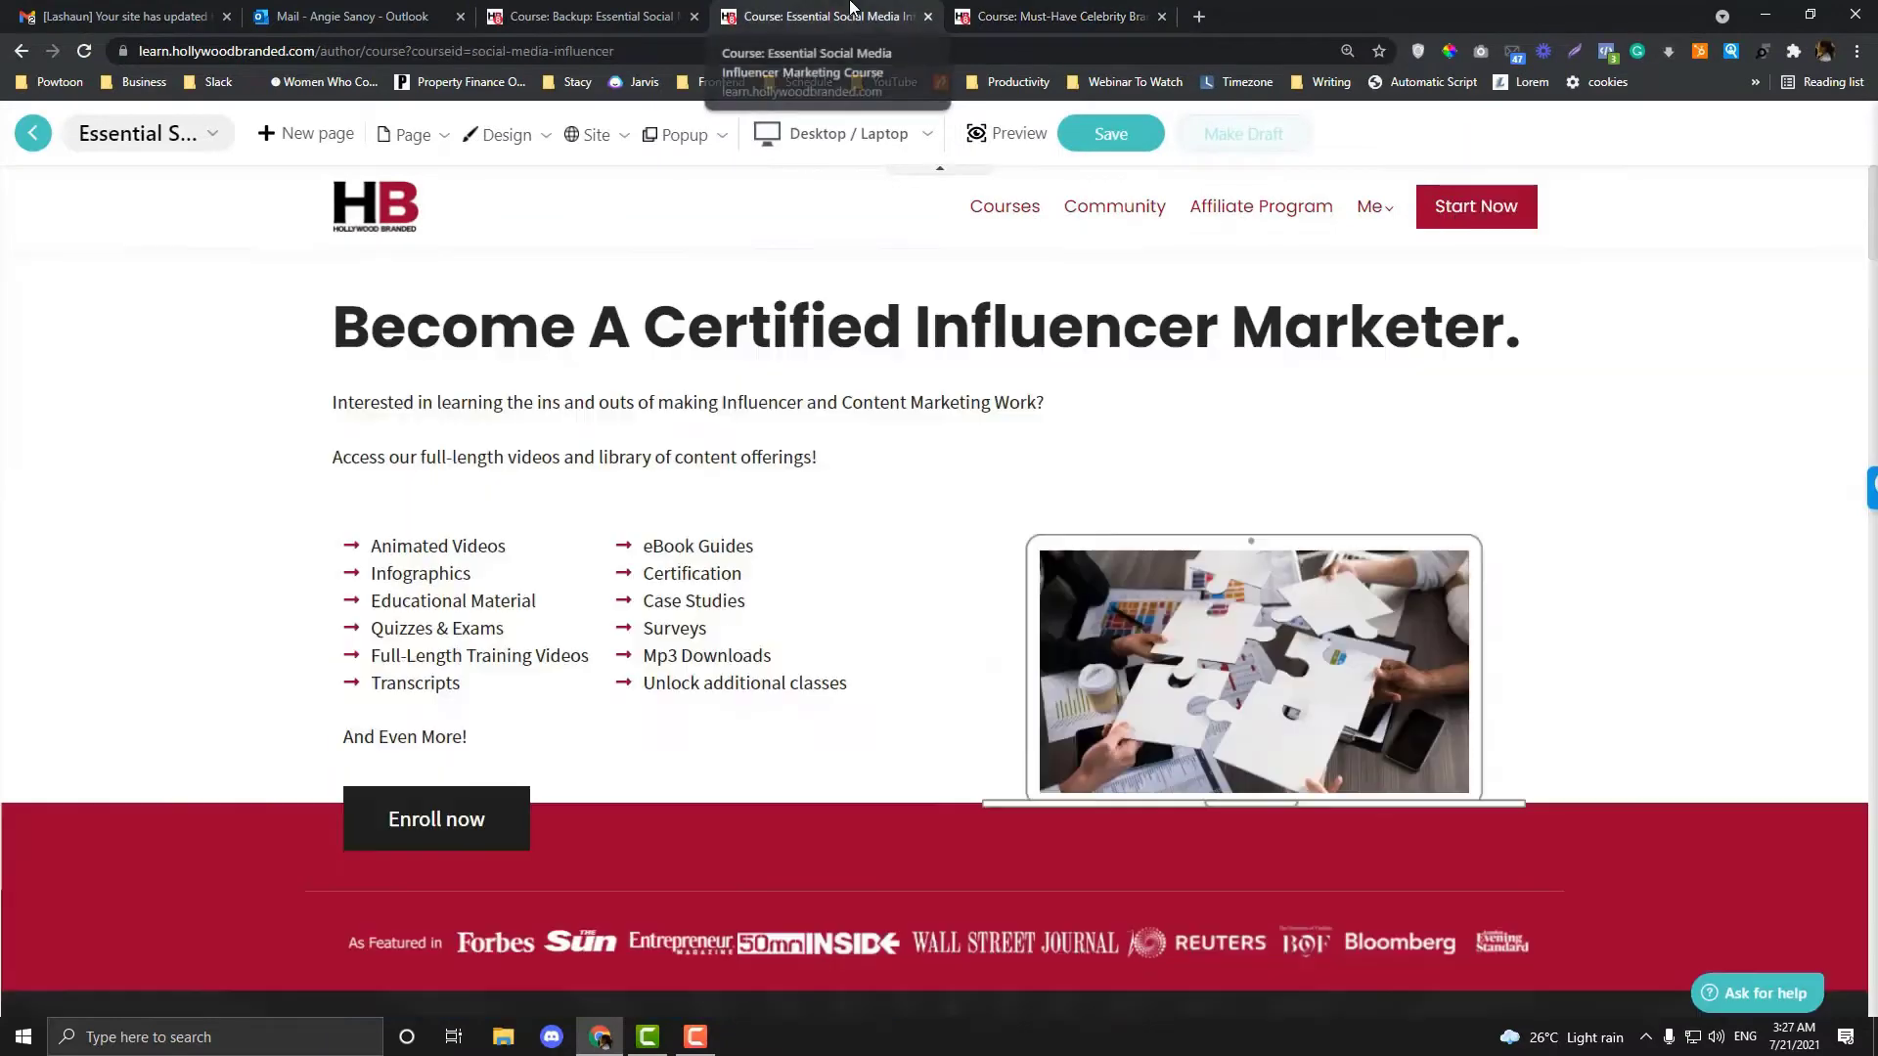
{"action": "left_click", "coordinate": [231, 569]}
{"action": "left_click", "coordinate": [1861, 134]}
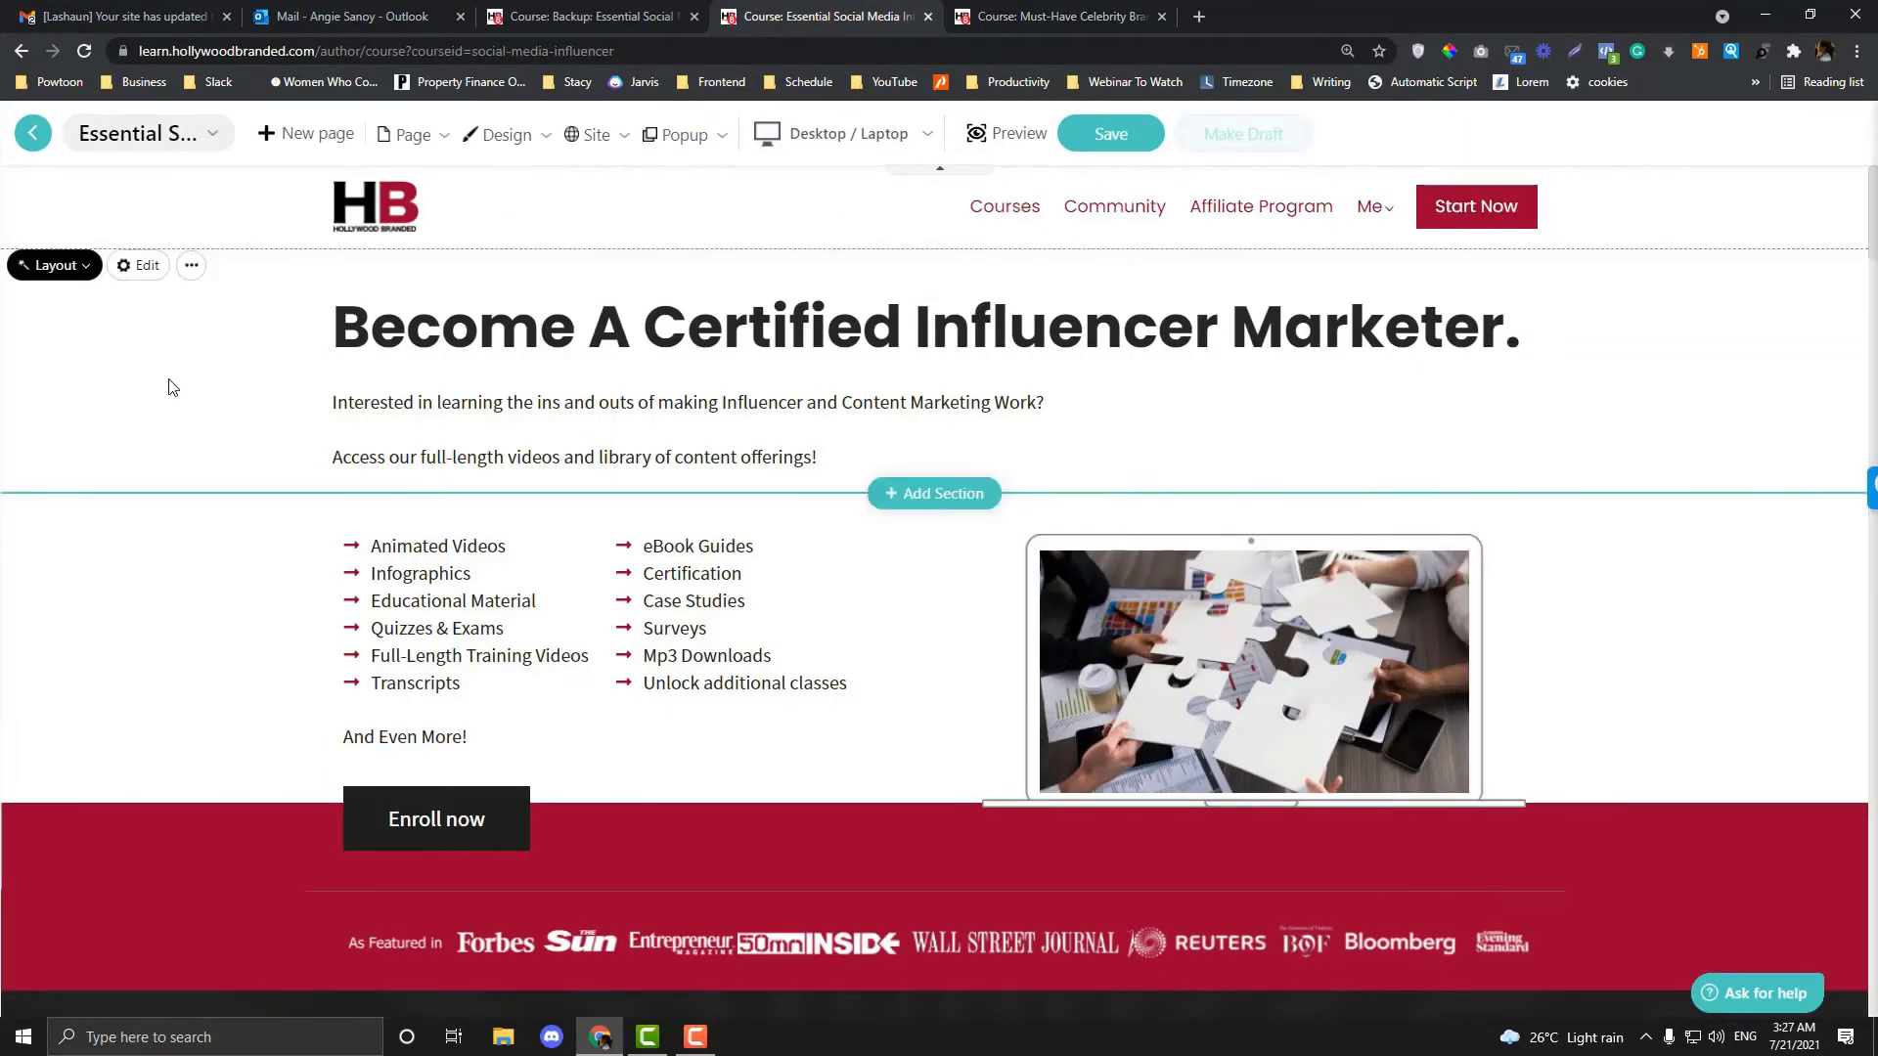
- Paste the copied Must-Have section directly below the bullet-list section with the laptop image
{"action": "left_click", "coordinate": [189, 556]}
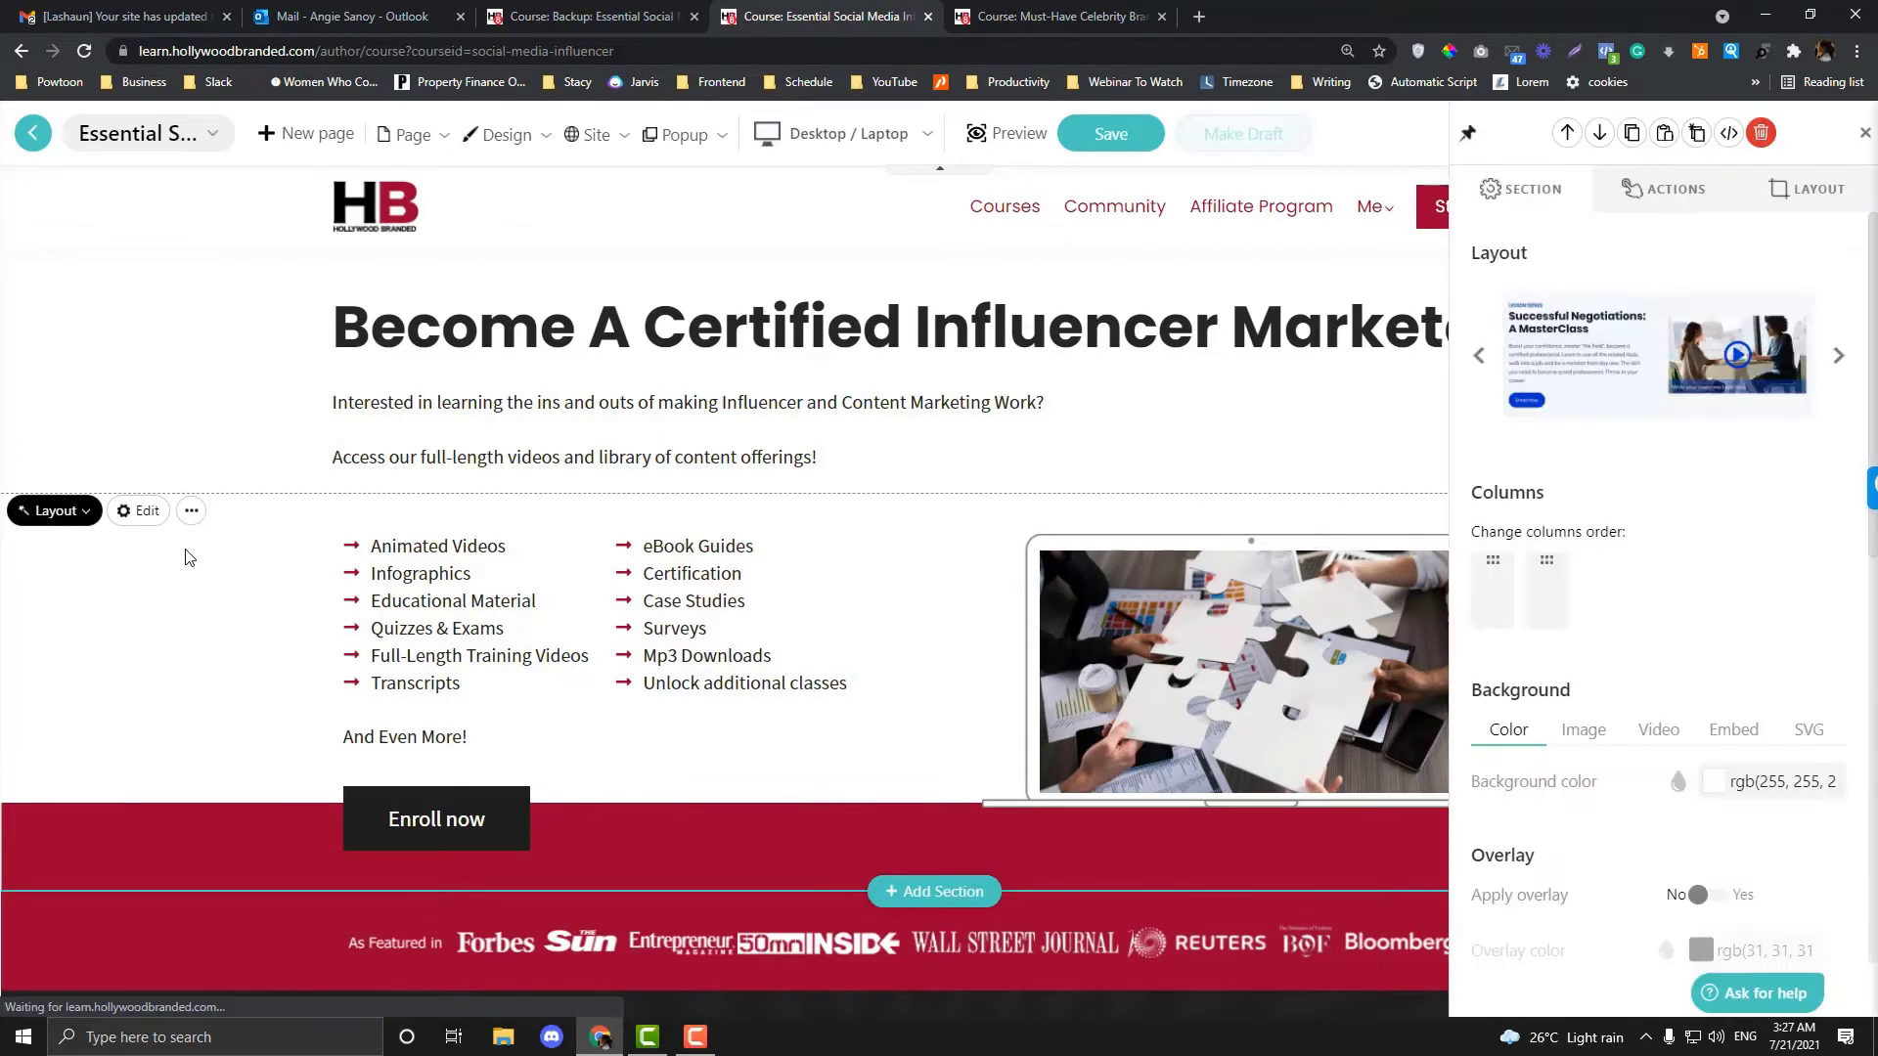
{"action": "left_click", "coordinate": [1664, 133]}
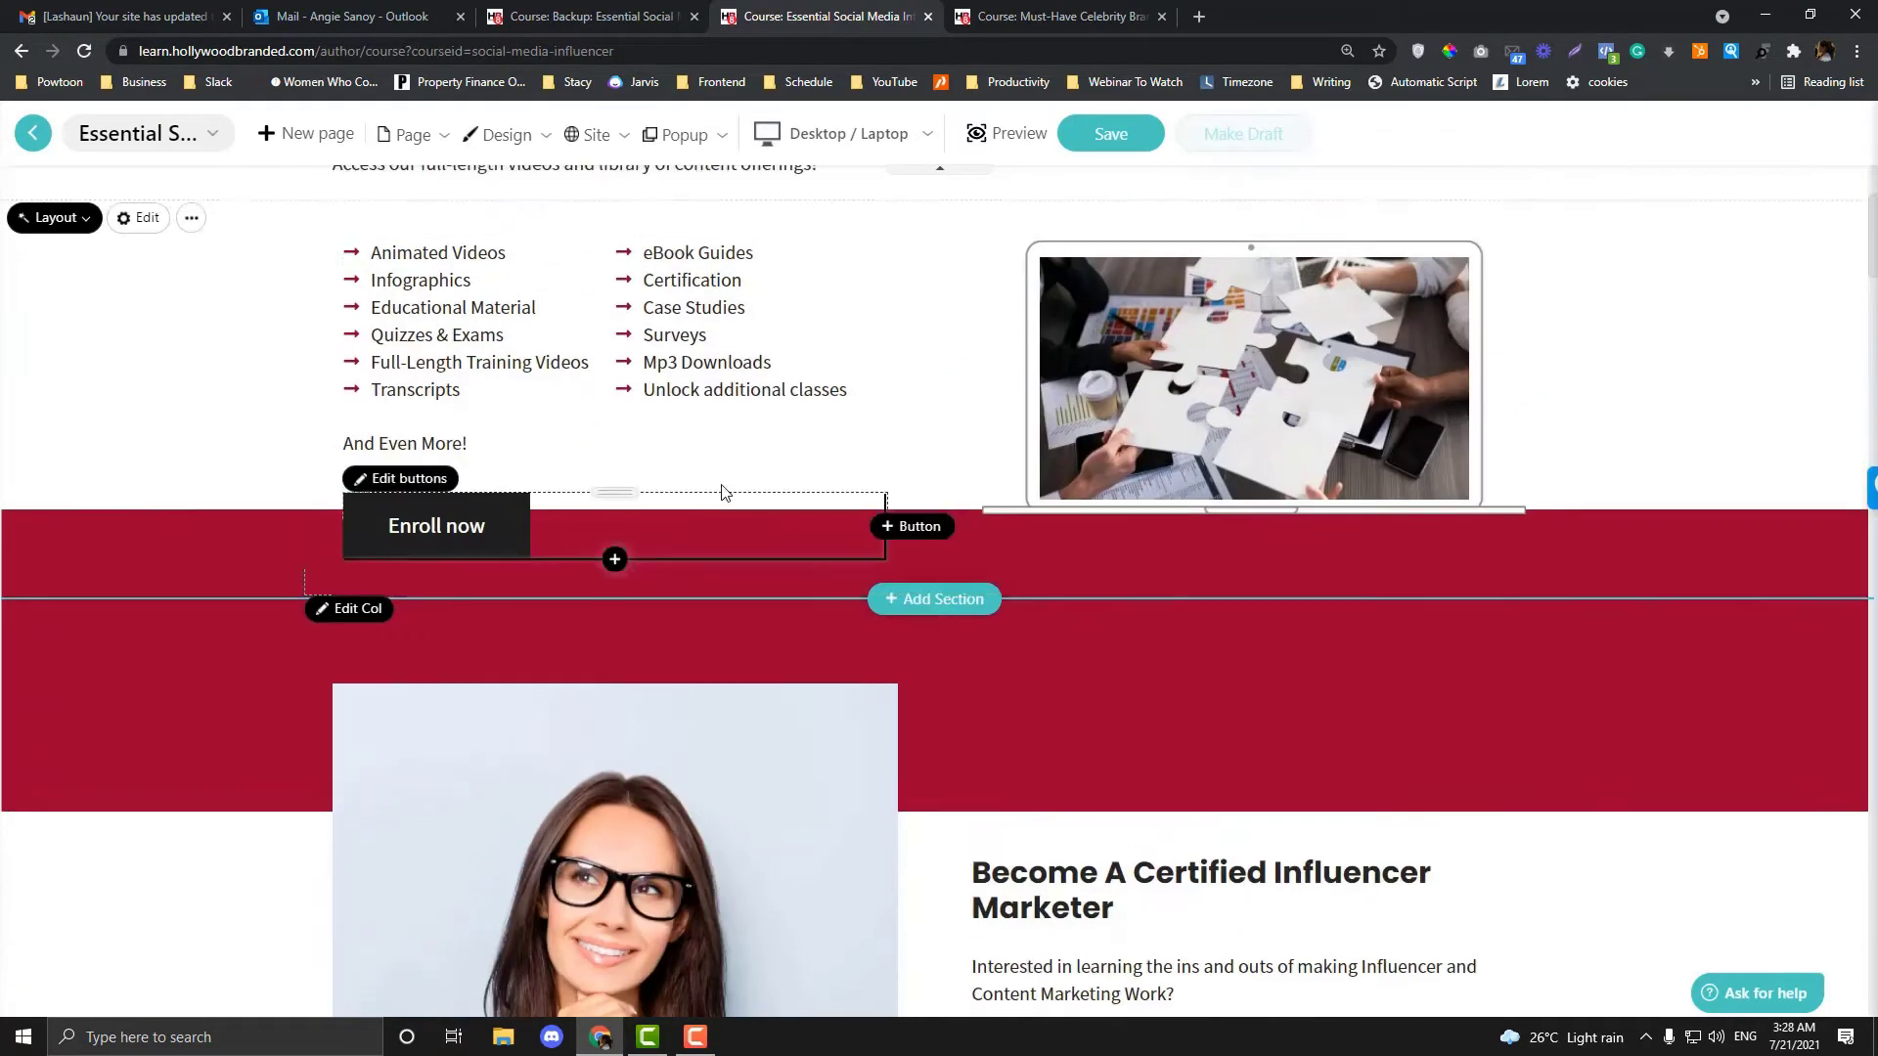
{"action": "scroll", "coordinate": [237, 746], "scroll_direction": "up", "scroll_amount": 3}
{"action": "scroll", "coordinate": [237, 746], "scroll_direction": "down", "scroll_amount": 3}
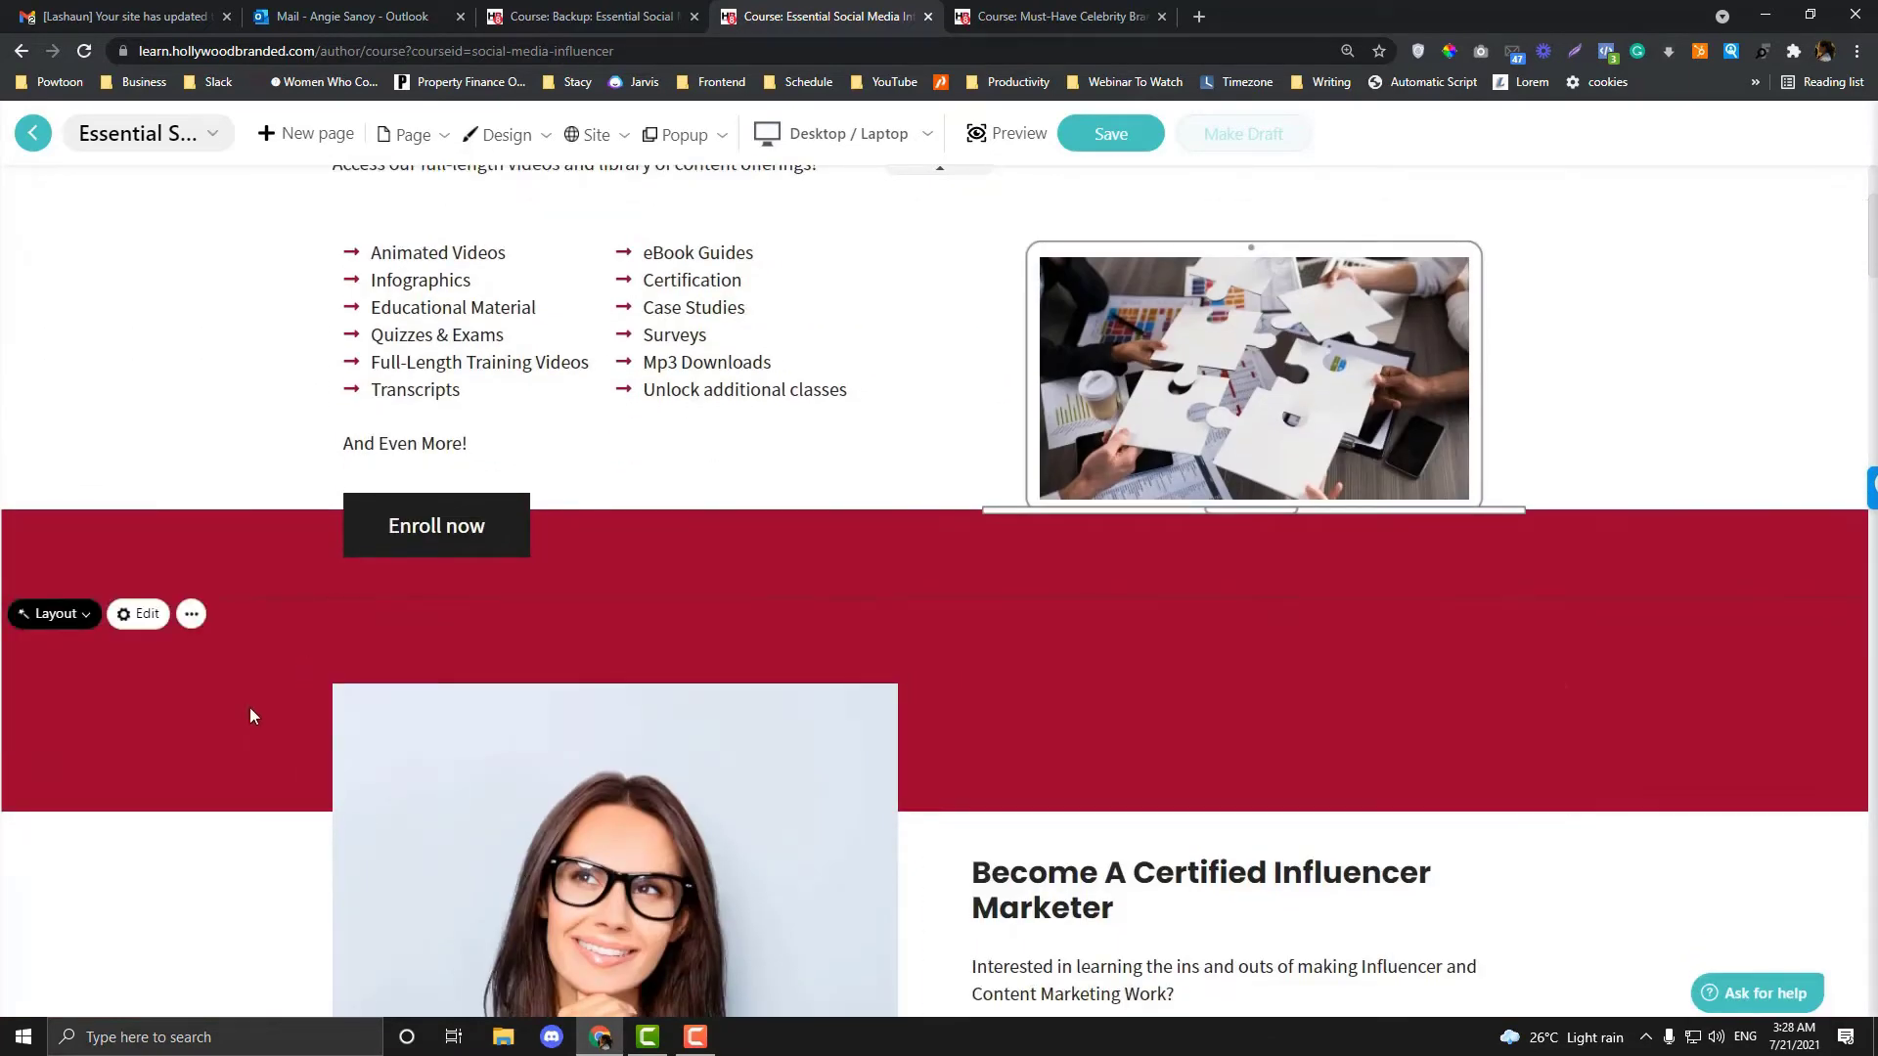
- Compare the pasted section with the original on the Must-Have Celebrity Brand Marketing Course page and return to the Essential page
{"action": "left_click", "coordinate": [1052, 17]}
{"action": "scroll", "coordinate": [1005, 507], "scroll_direction": "down", "scroll_amount": 3}
{"action": "scroll", "coordinate": [1005, 506], "scroll_direction": "up", "scroll_amount": 3}
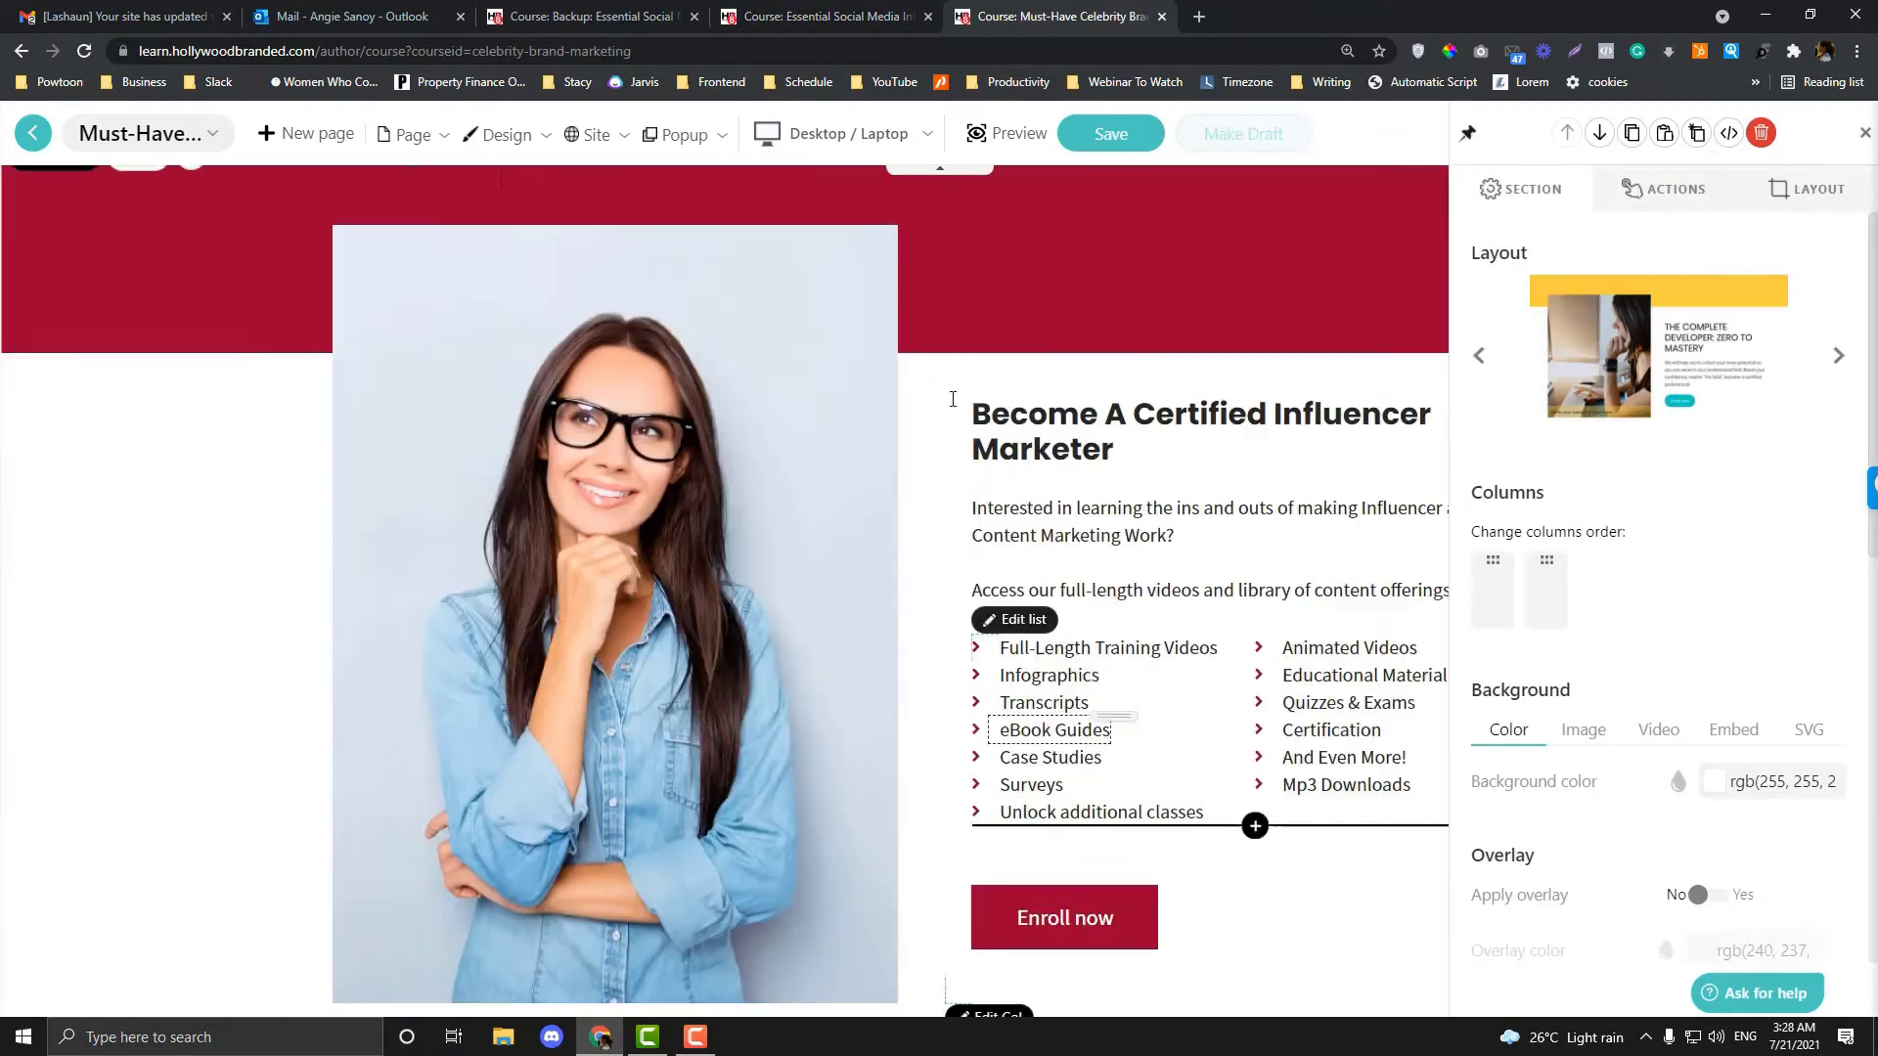
{"action": "left_click", "coordinate": [826, 17]}
{"action": "scroll", "coordinate": [329, 834], "scroll_direction": "down", "scroll_amount": 3}
{"action": "scroll", "coordinate": [309, 834], "scroll_direction": "up", "scroll_amount": 6}
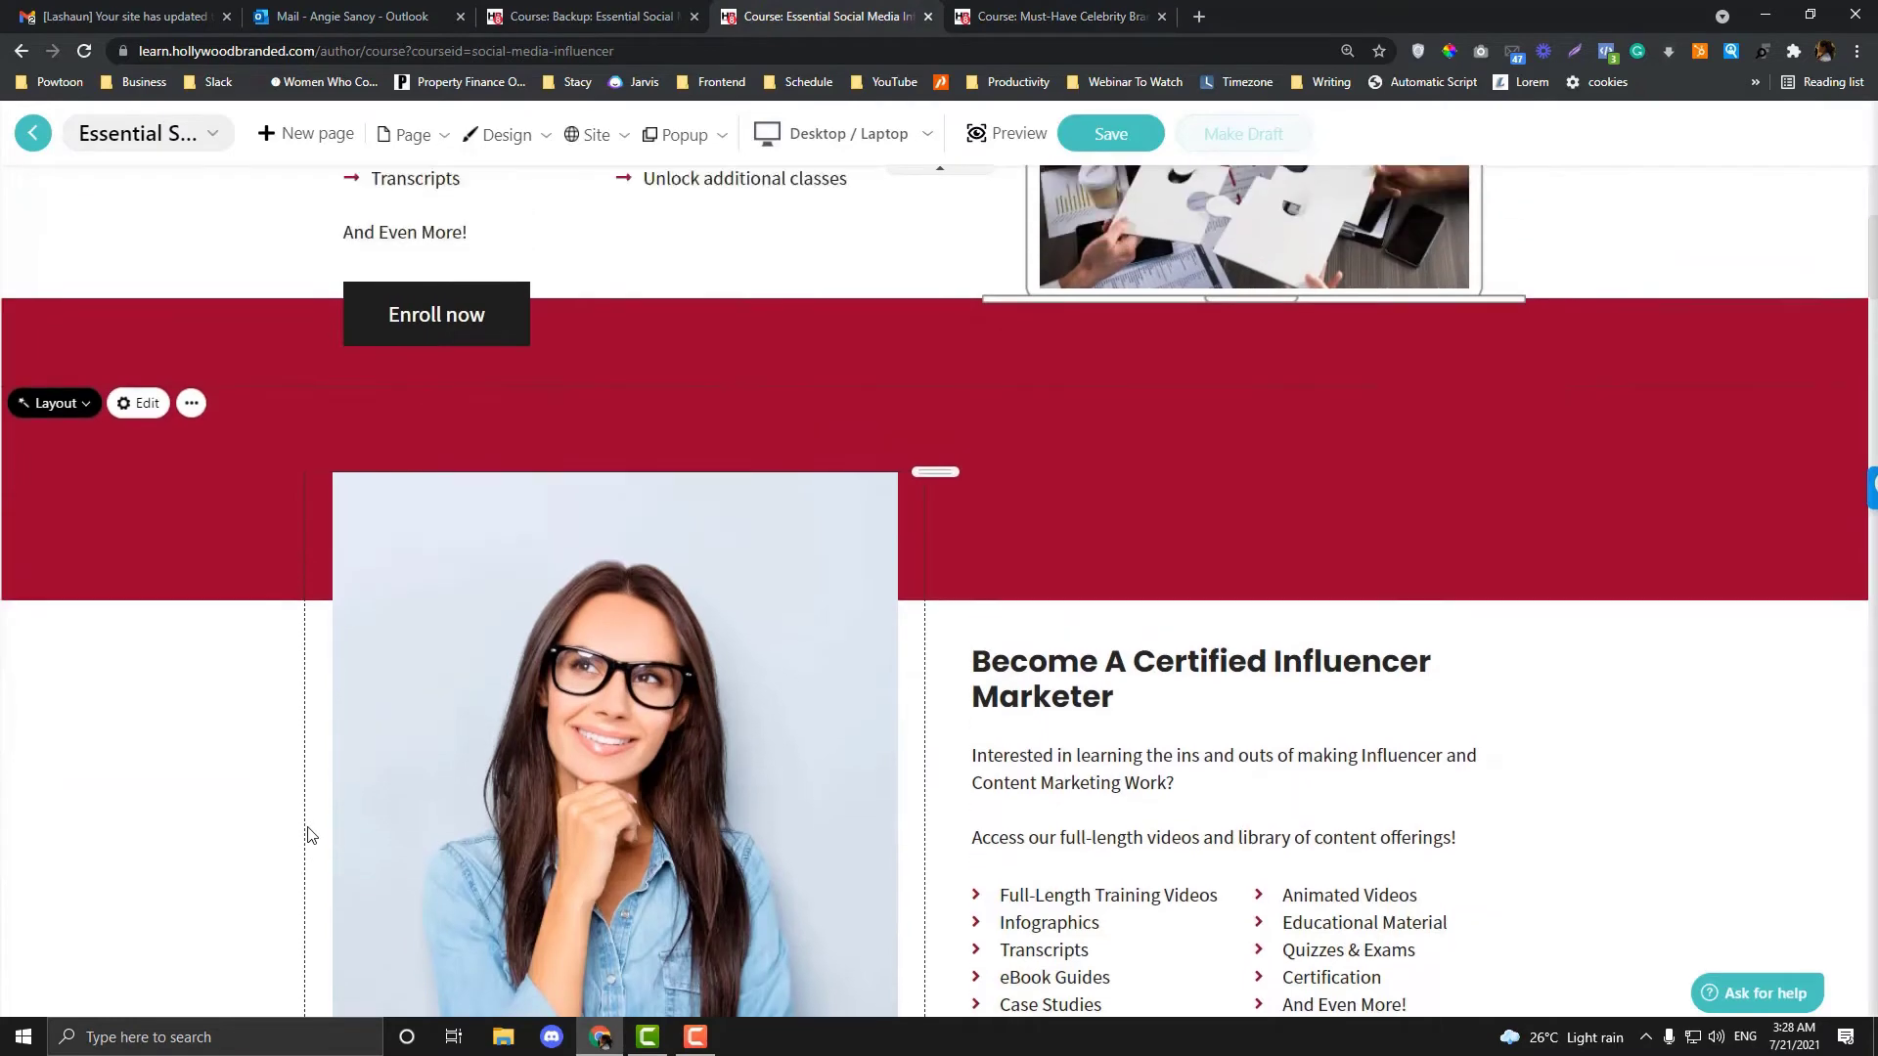
- Copy the headline "Become A Certified Influencer Marketer." into the pasted section's heading and remove its final period
{"action": "left_click", "coordinate": [588, 333]}
{"action": "double_click", "coordinate": [588, 358]}
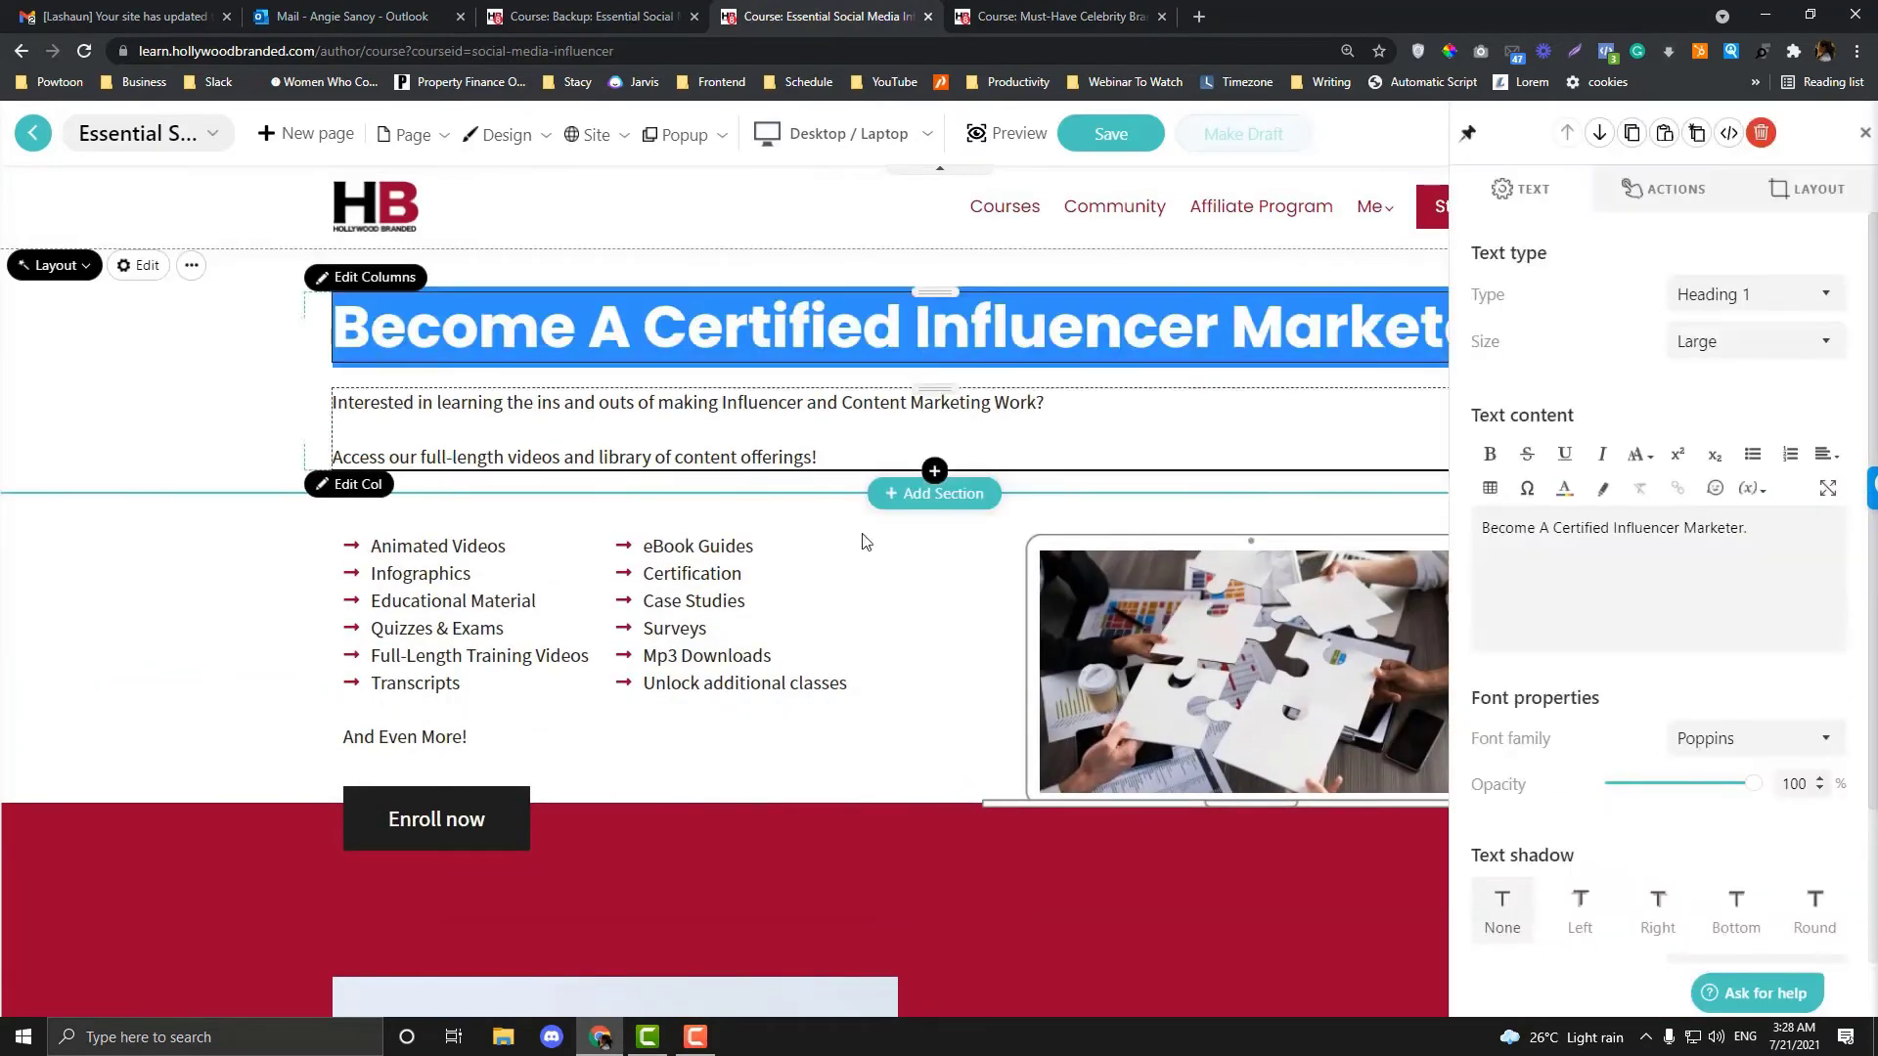
{"action": "left_click", "coordinate": [1865, 137]}
{"action": "scroll", "coordinate": [1095, 901], "scroll_direction": "down", "scroll_amount": 4}
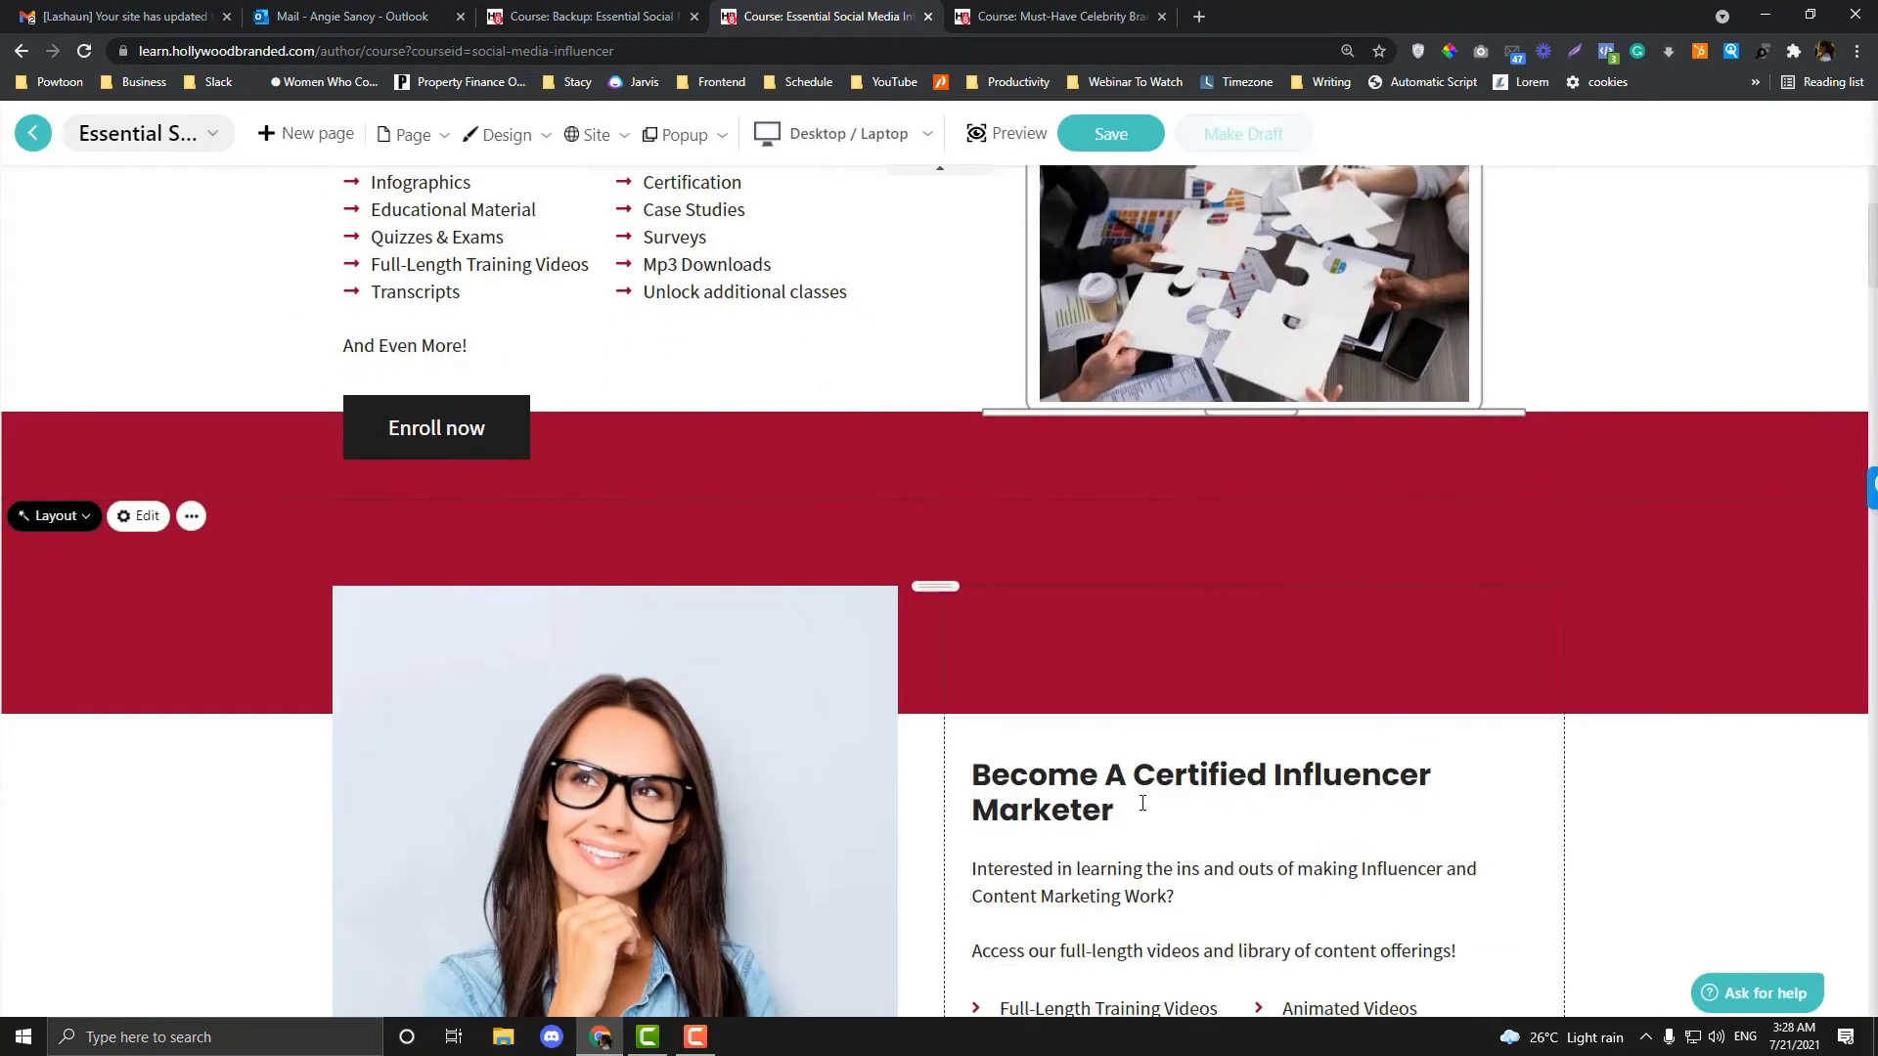
{"action": "left_click", "coordinate": [1169, 799]}
{"action": "scroll", "coordinate": [1174, 763], "scroll_direction": "up", "scroll_amount": 4}
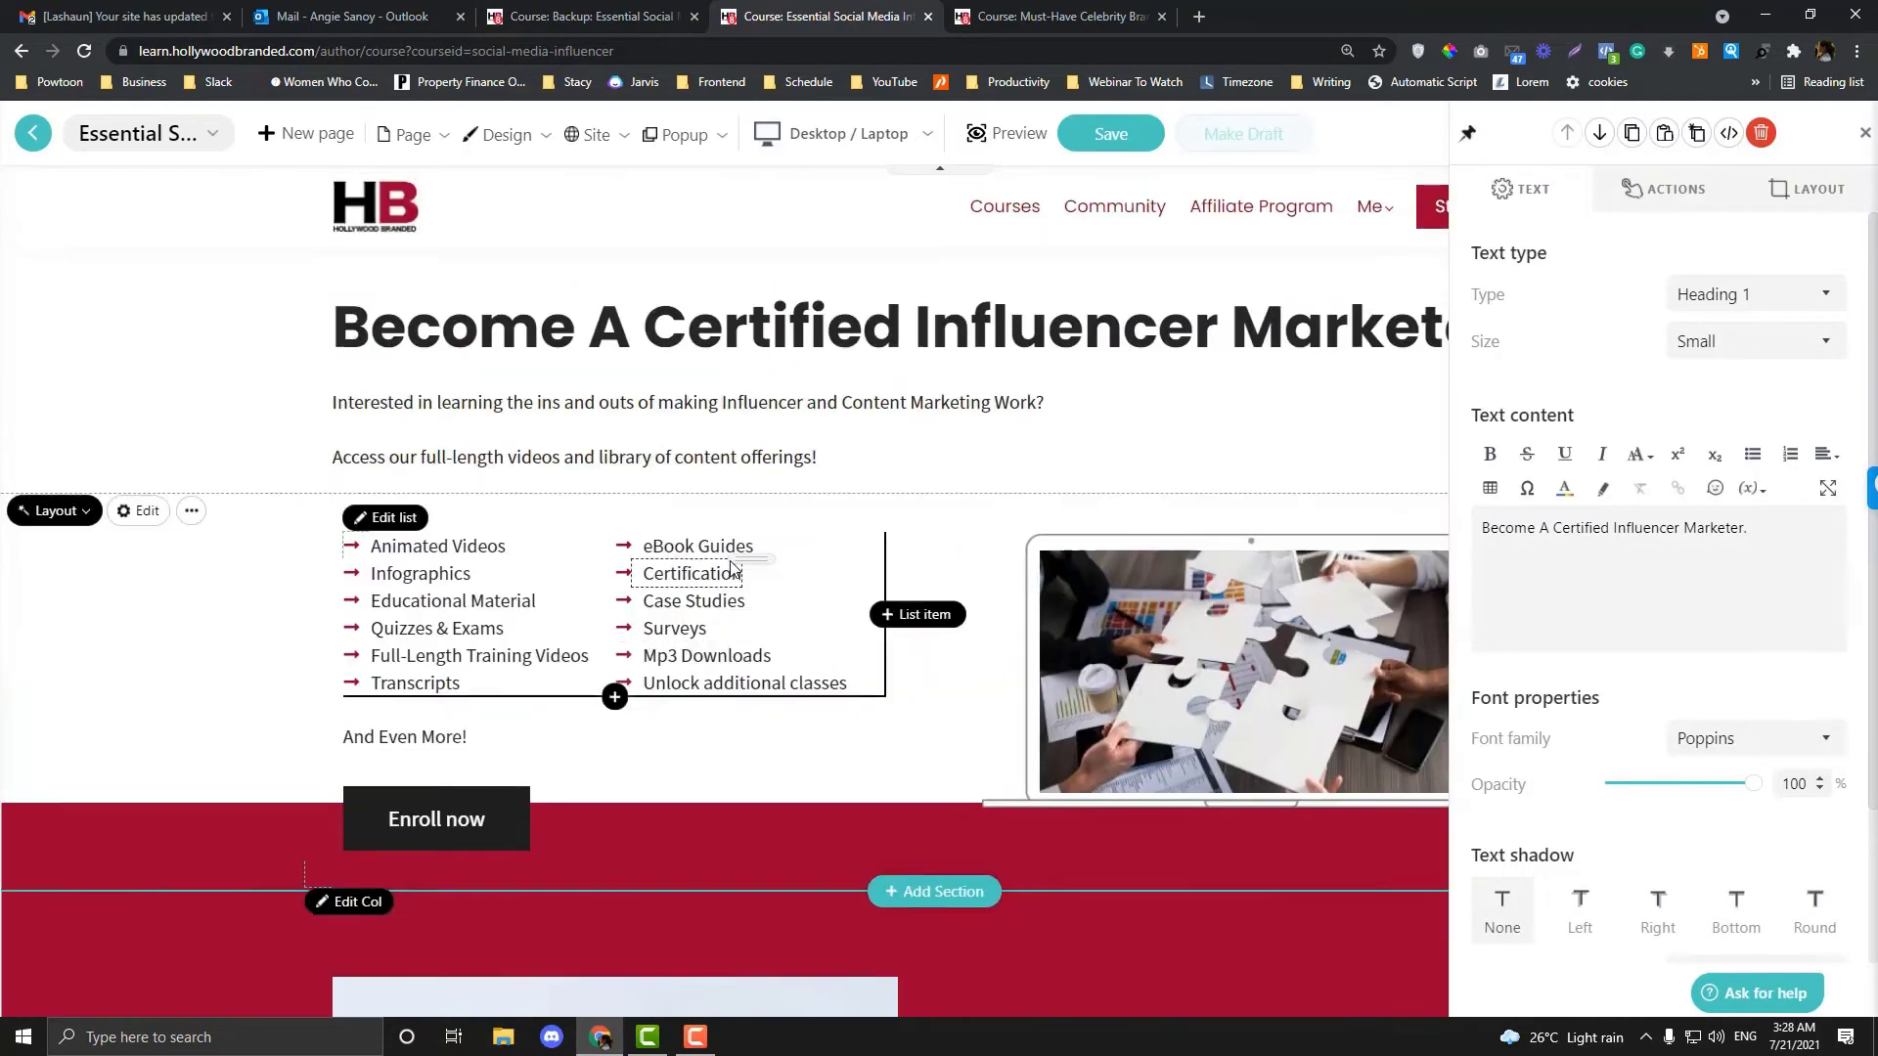
{"action": "left_click", "coordinate": [1865, 137]}
{"action": "scroll", "coordinate": [1234, 683], "scroll_direction": "down", "scroll_amount": 5}
{"action": "left_click", "coordinate": [1116, 712]}
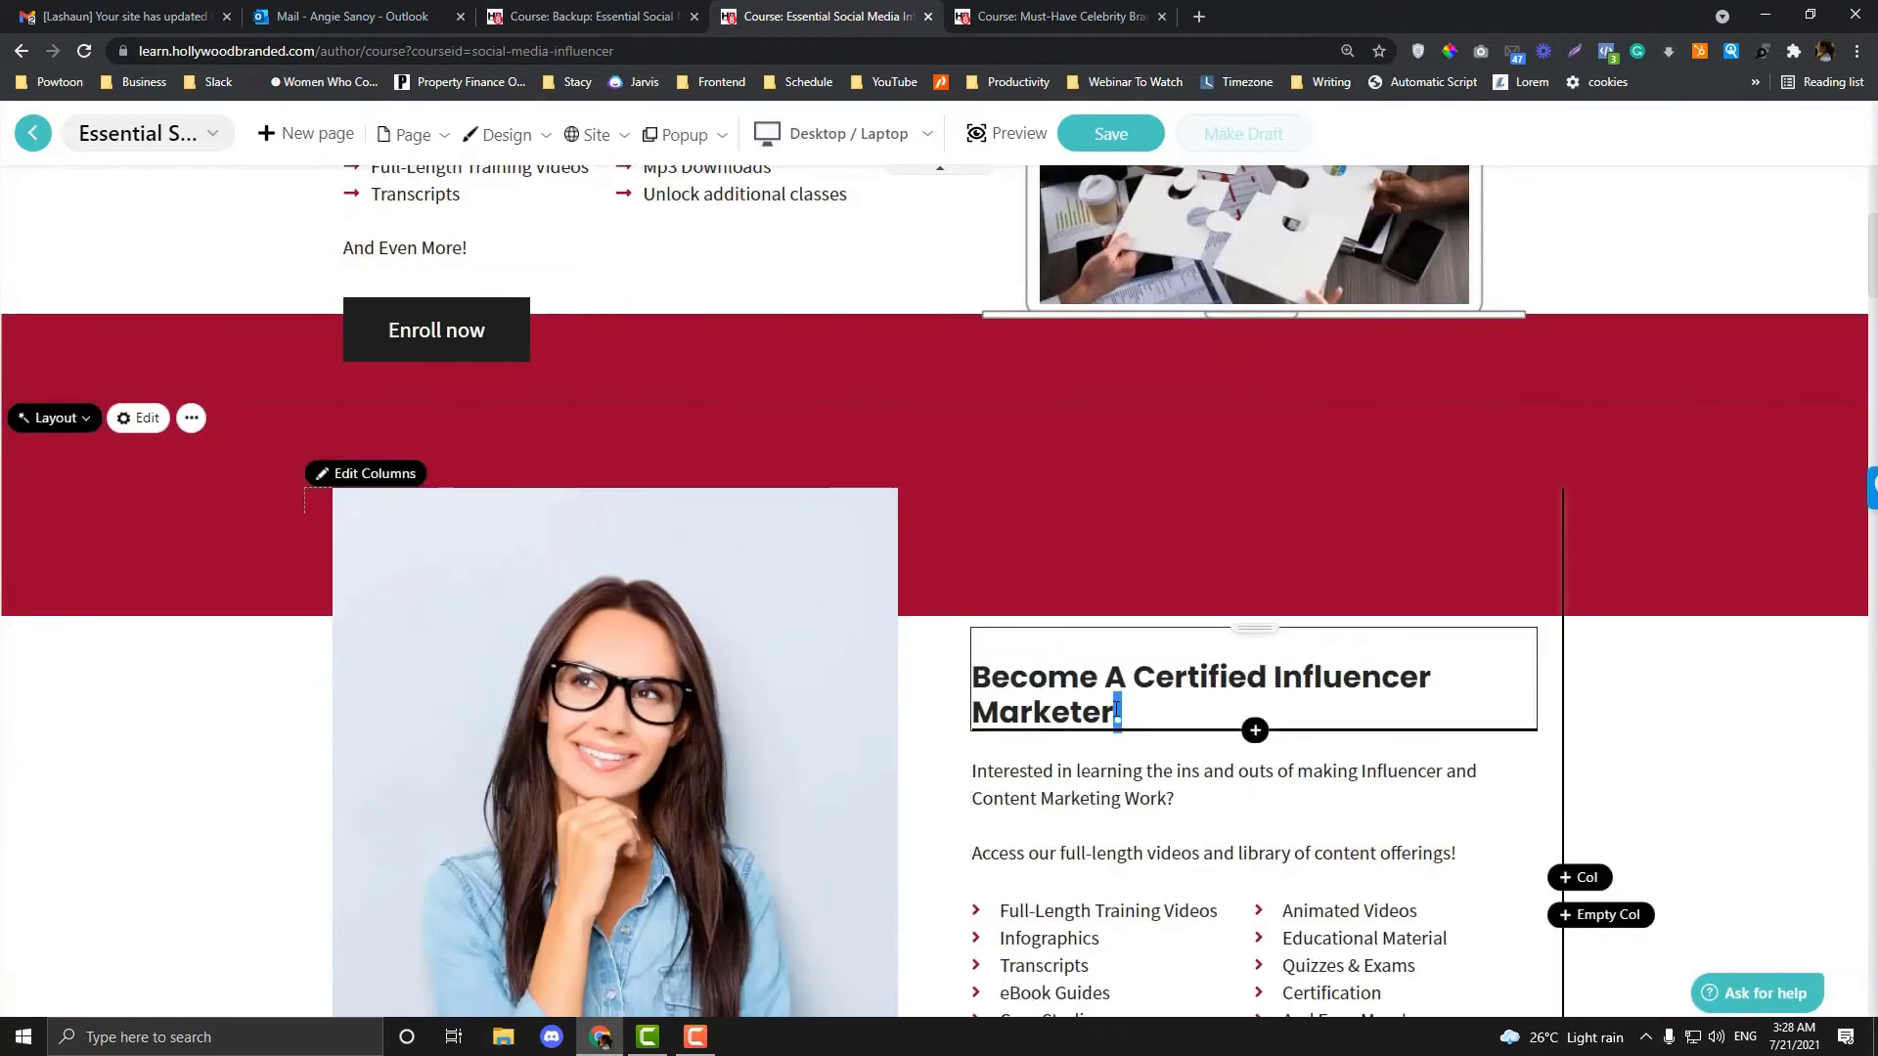
- Copy the intro paragraph under the headline into the pasted section's paragraph, keeping a blank line between its two sentences
{"action": "scroll", "coordinate": [825, 587], "scroll_direction": "up", "scroll_amount": 5}
{"action": "triple_click", "coordinate": [670, 342]}
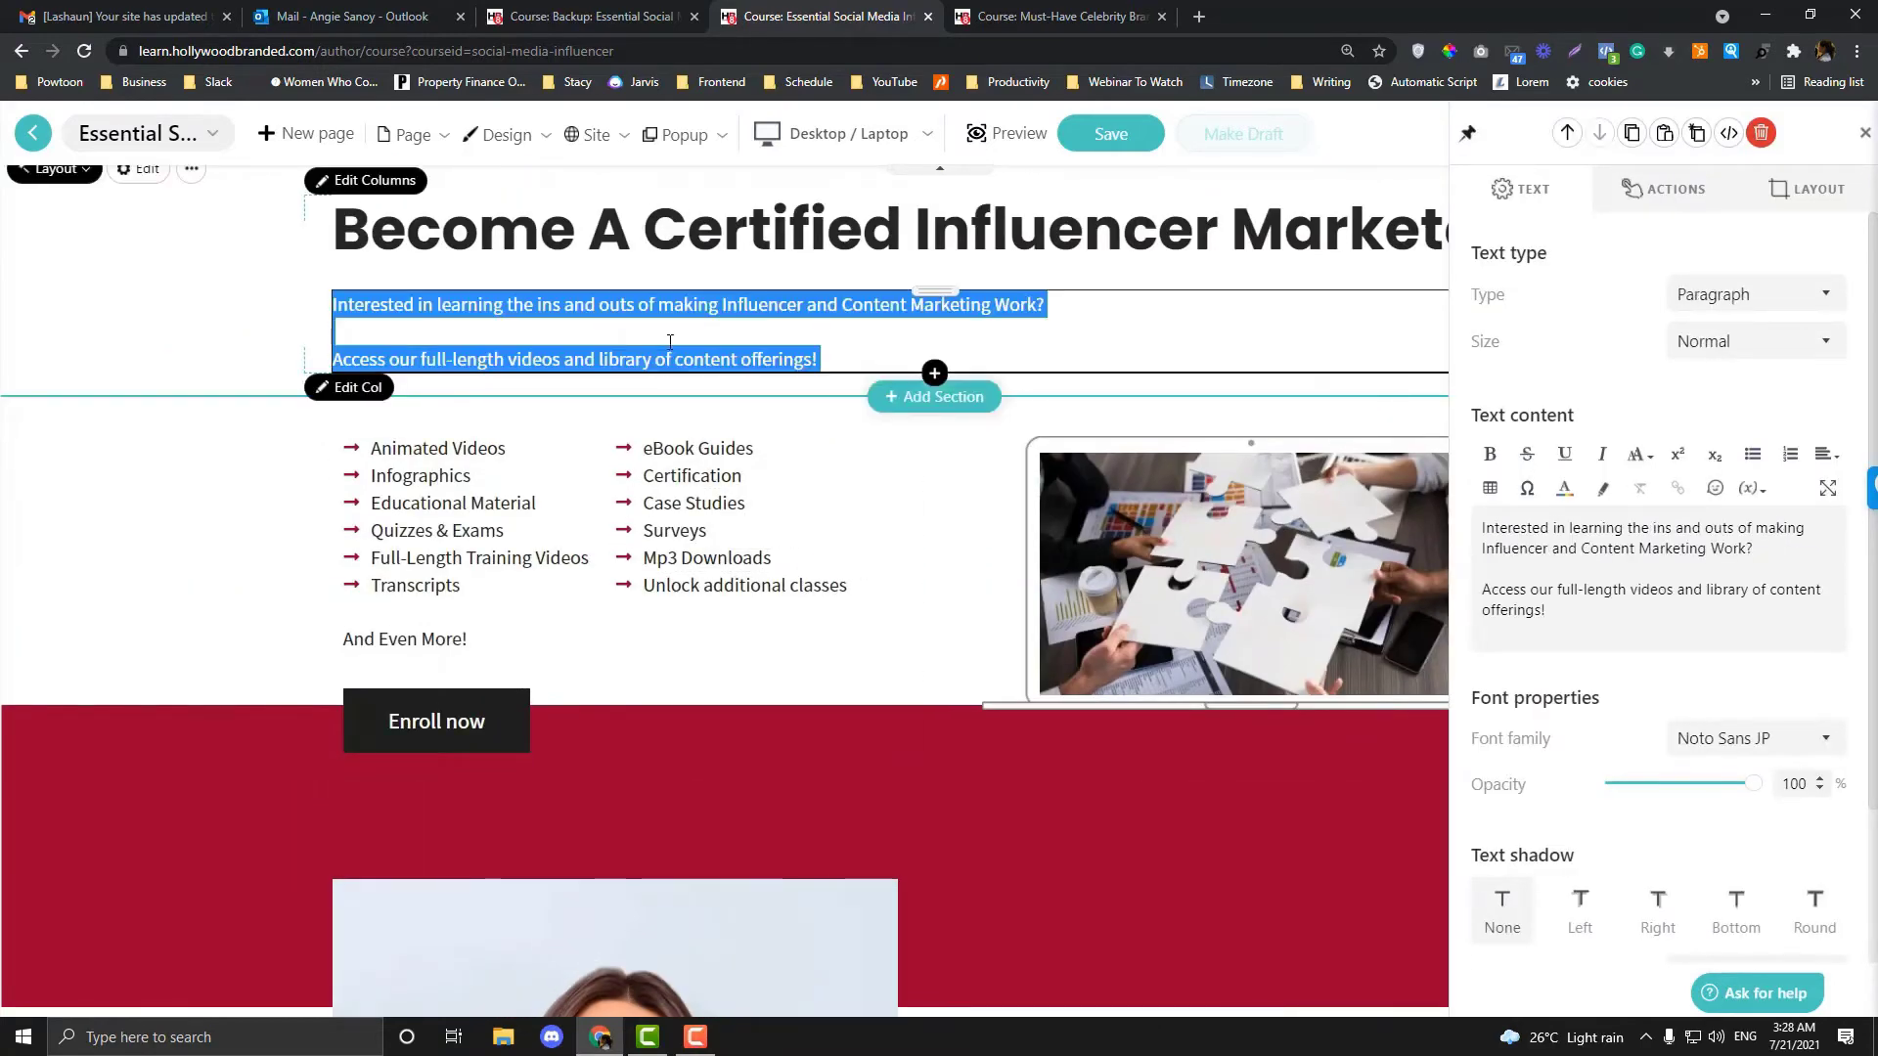
{"action": "scroll", "coordinate": [1134, 626], "scroll_direction": "down", "scroll_amount": 6}
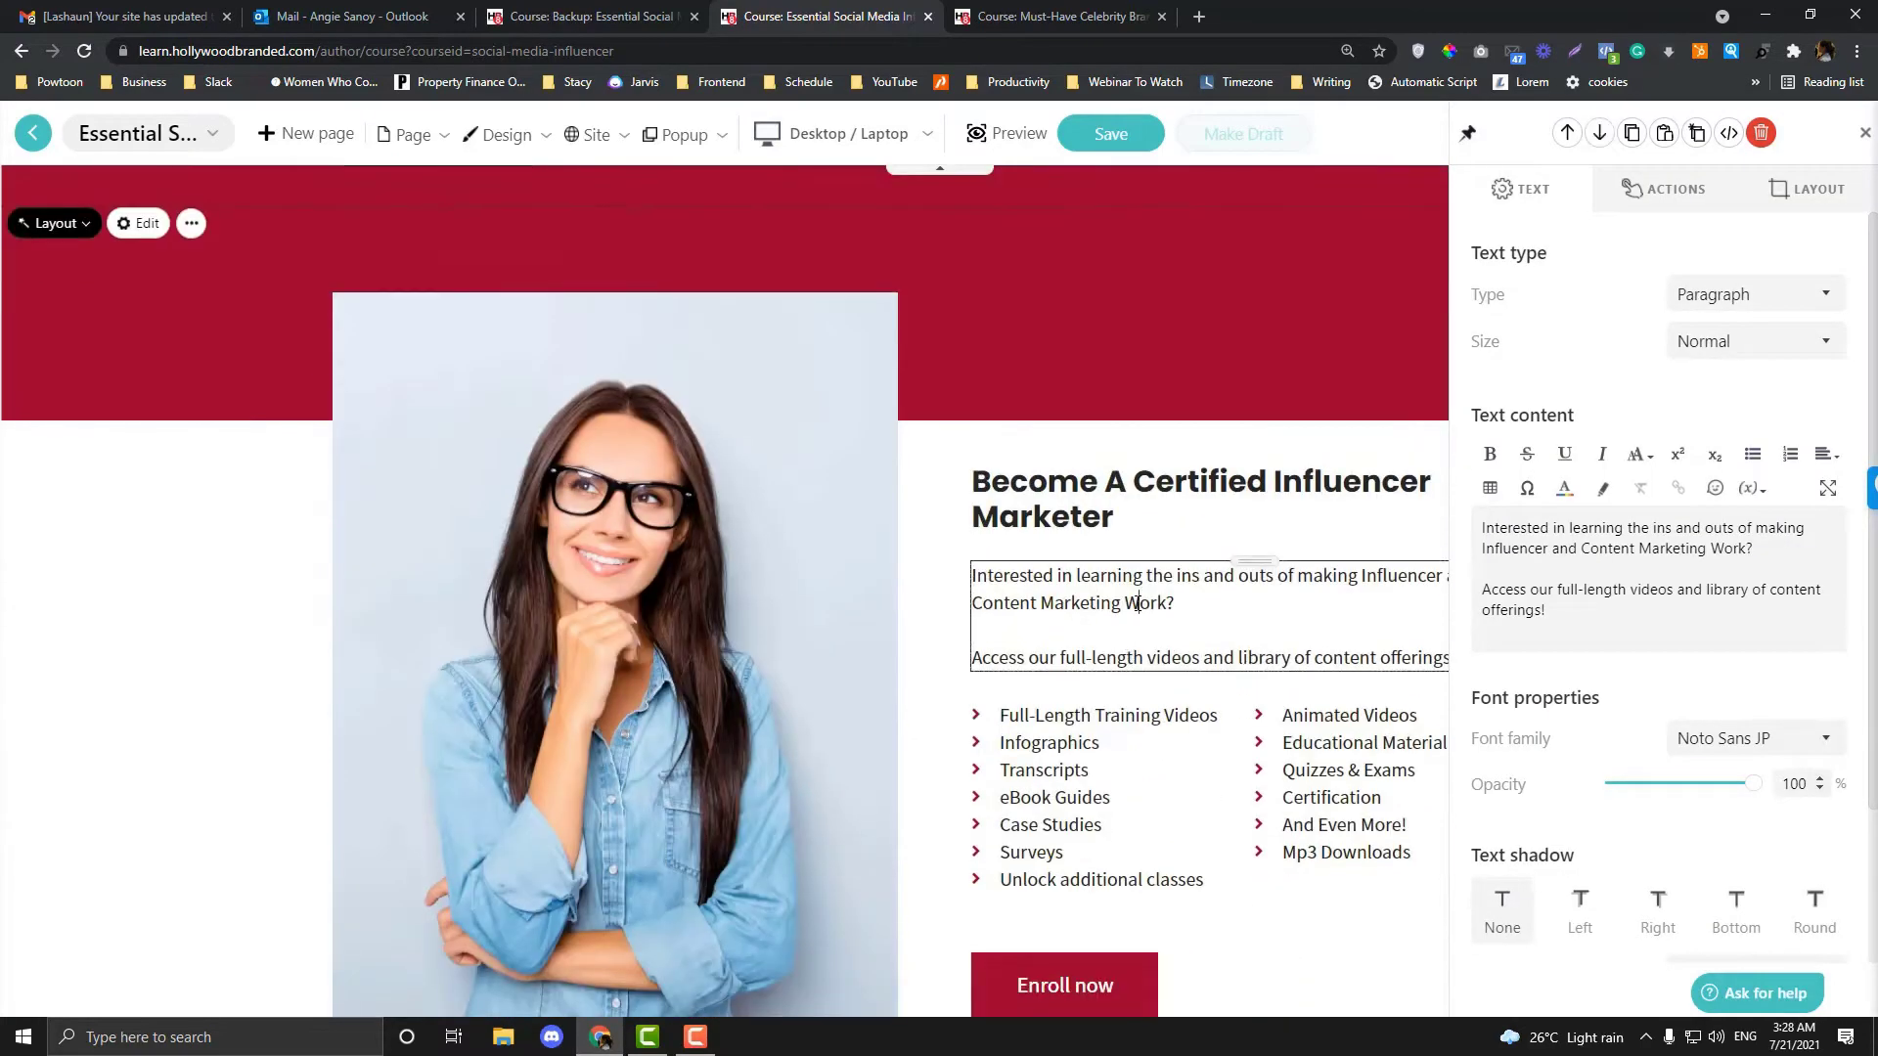
{"action": "left_click", "coordinate": [1137, 603]}
{"action": "left_click", "coordinate": [1206, 618]}
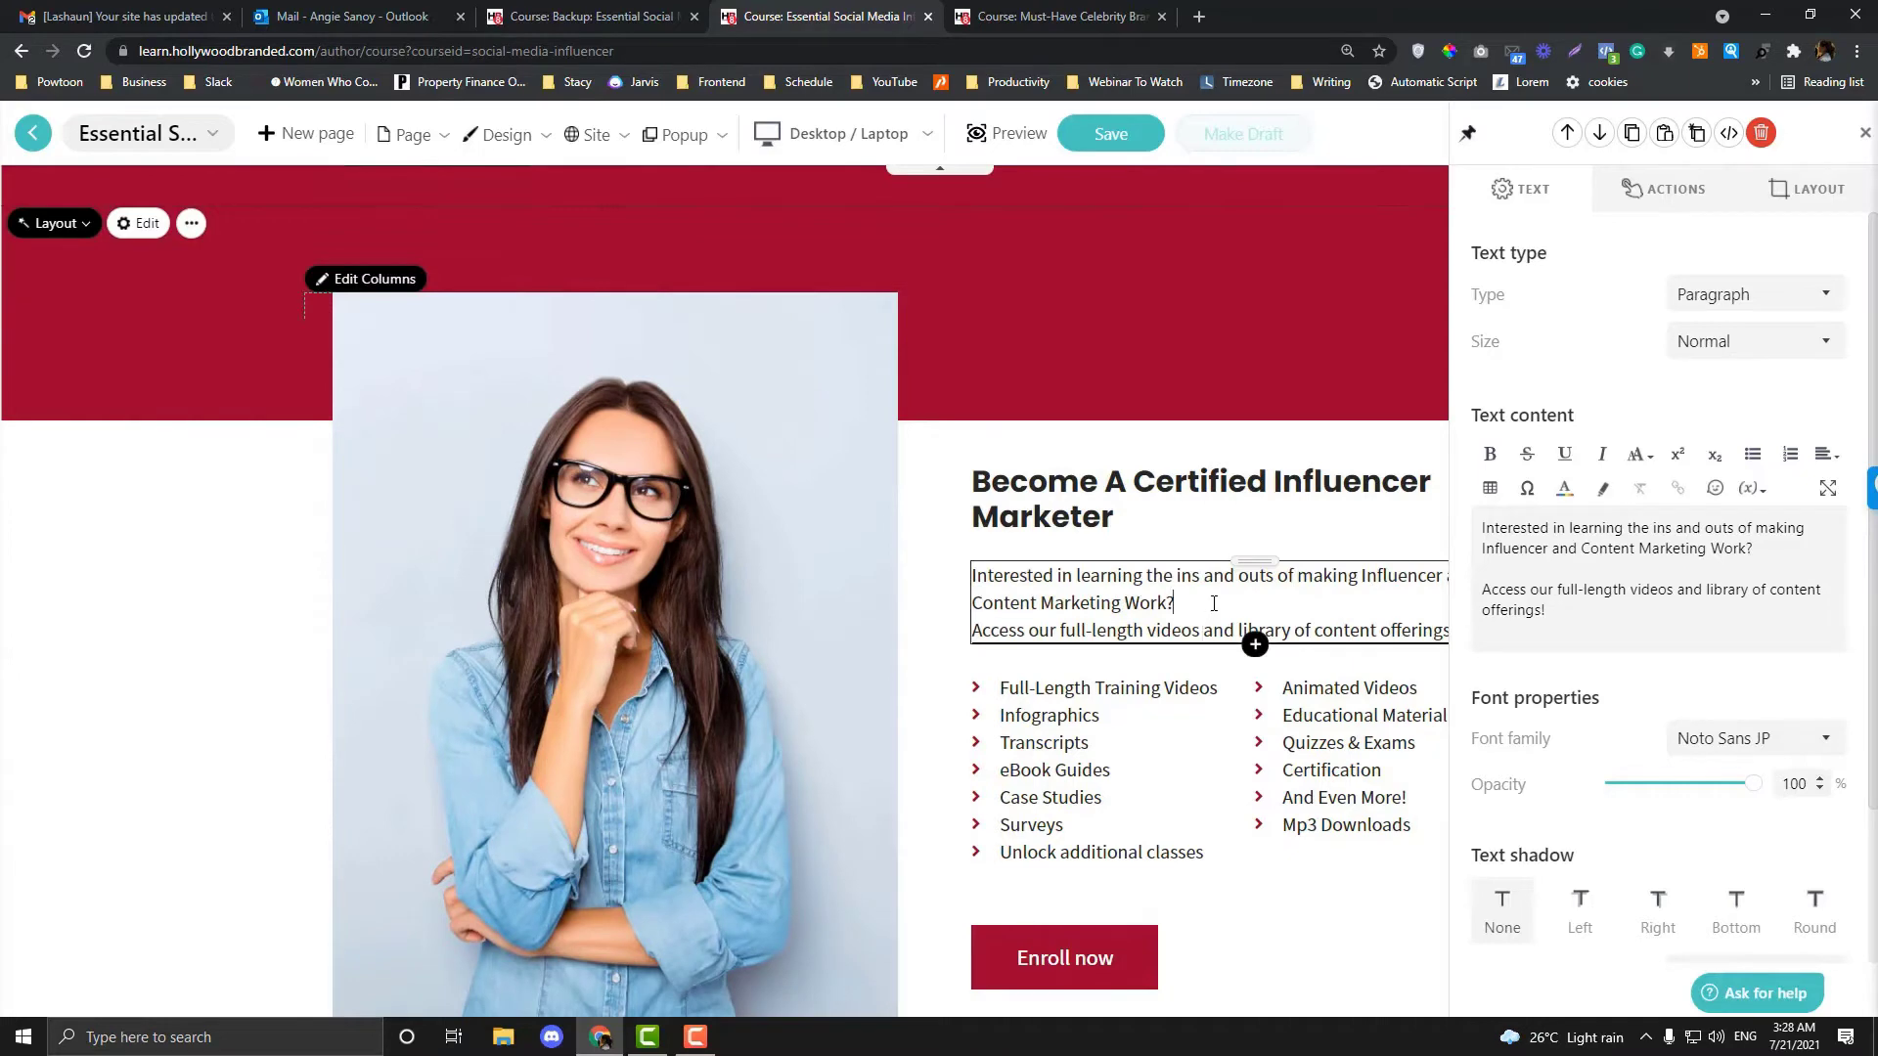
{"action": "left_click", "coordinate": [1214, 603]}
{"action": "key", "text": "Return"}
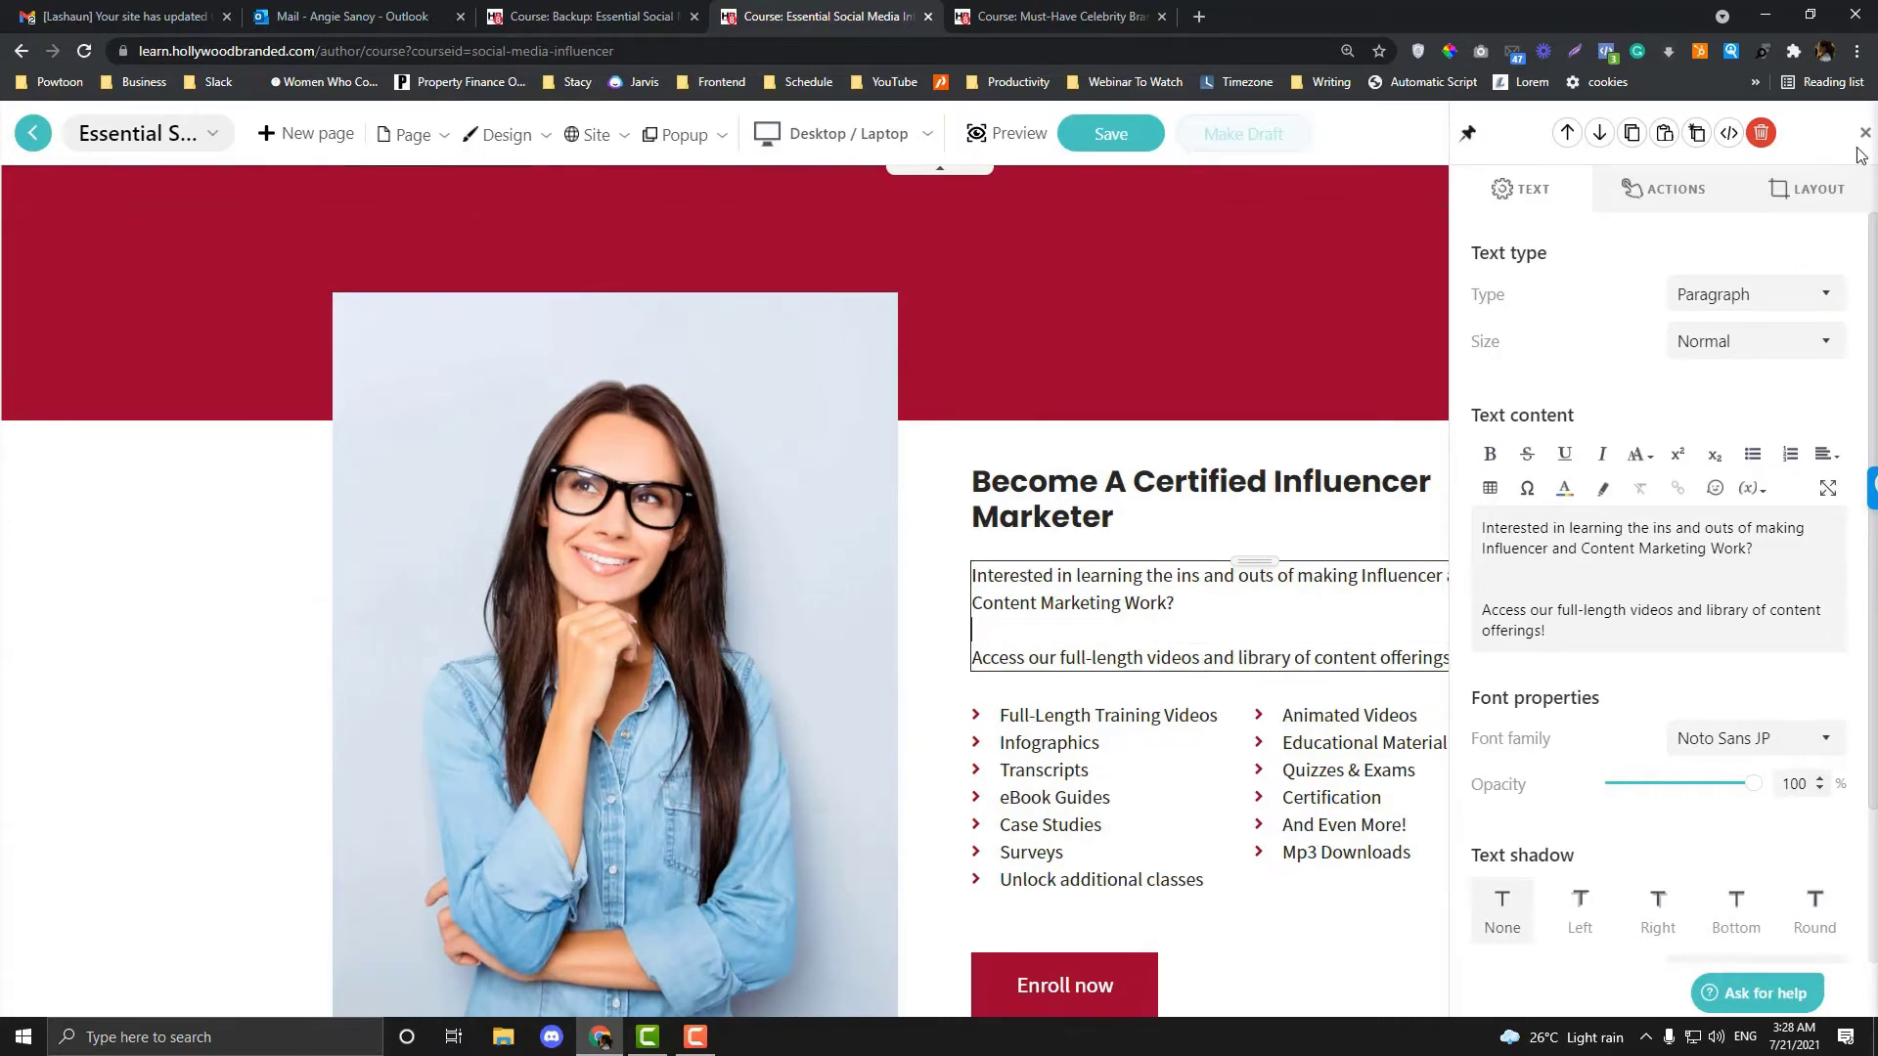
{"action": "left_click", "coordinate": [1864, 133]}
- Compare the bullet lists of the old and pasted sections and check the old Enroll now button's settings
{"action": "scroll", "coordinate": [743, 396], "scroll_direction": "up", "scroll_amount": 5}
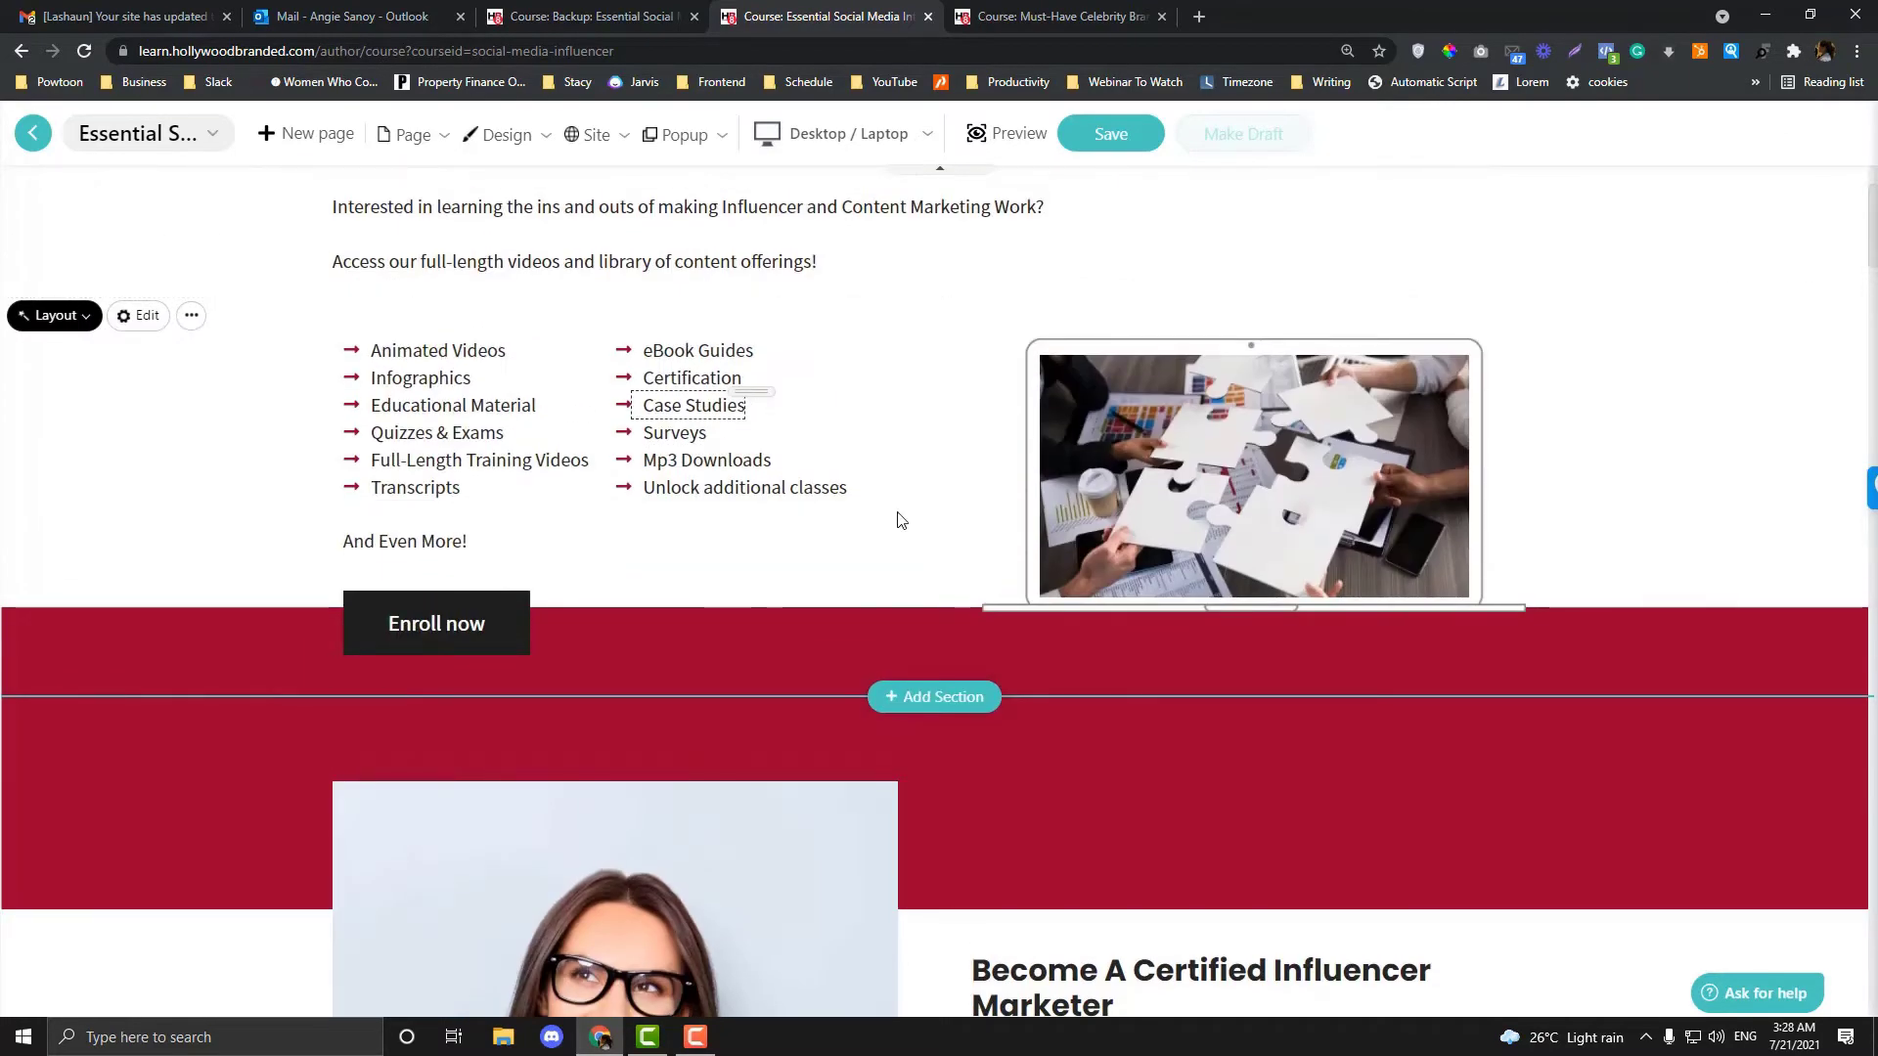
{"action": "scroll", "coordinate": [900, 519], "scroll_direction": "down", "scroll_amount": 8}
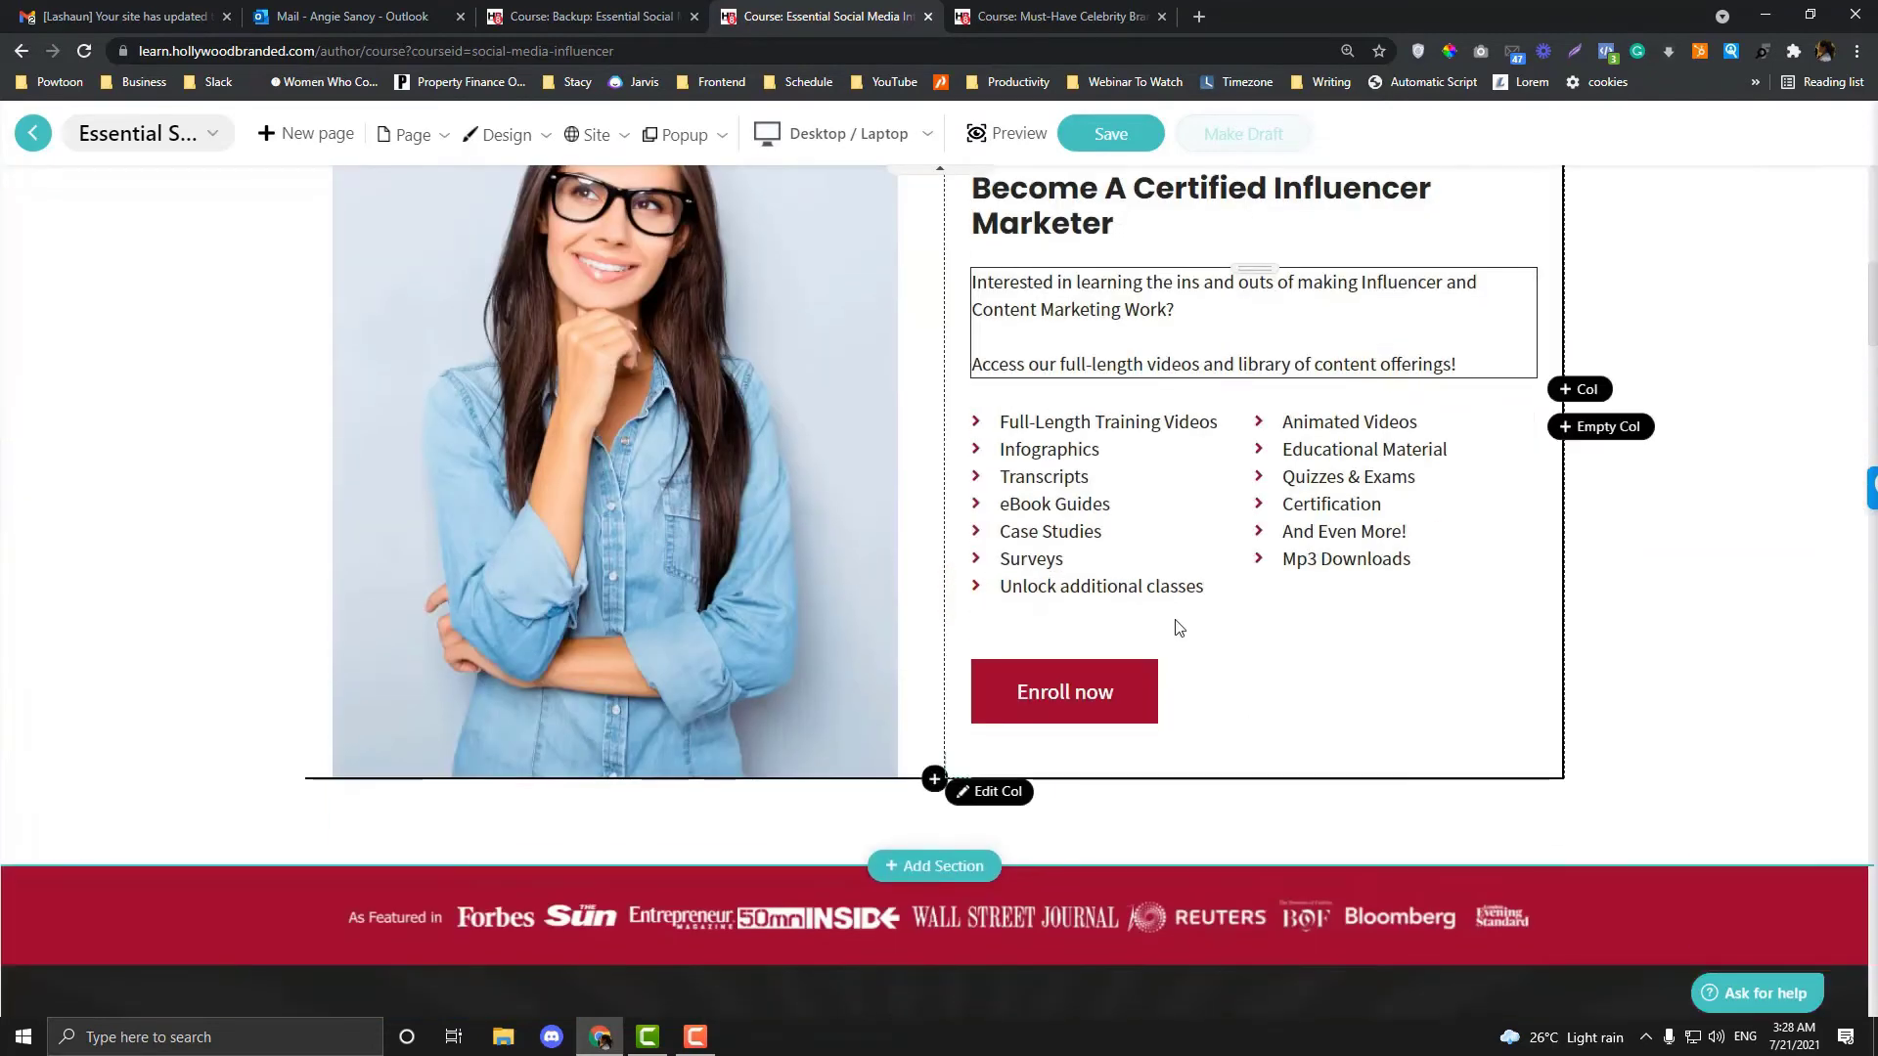
{"action": "scroll", "coordinate": [1178, 627], "scroll_direction": "up", "scroll_amount": 2}
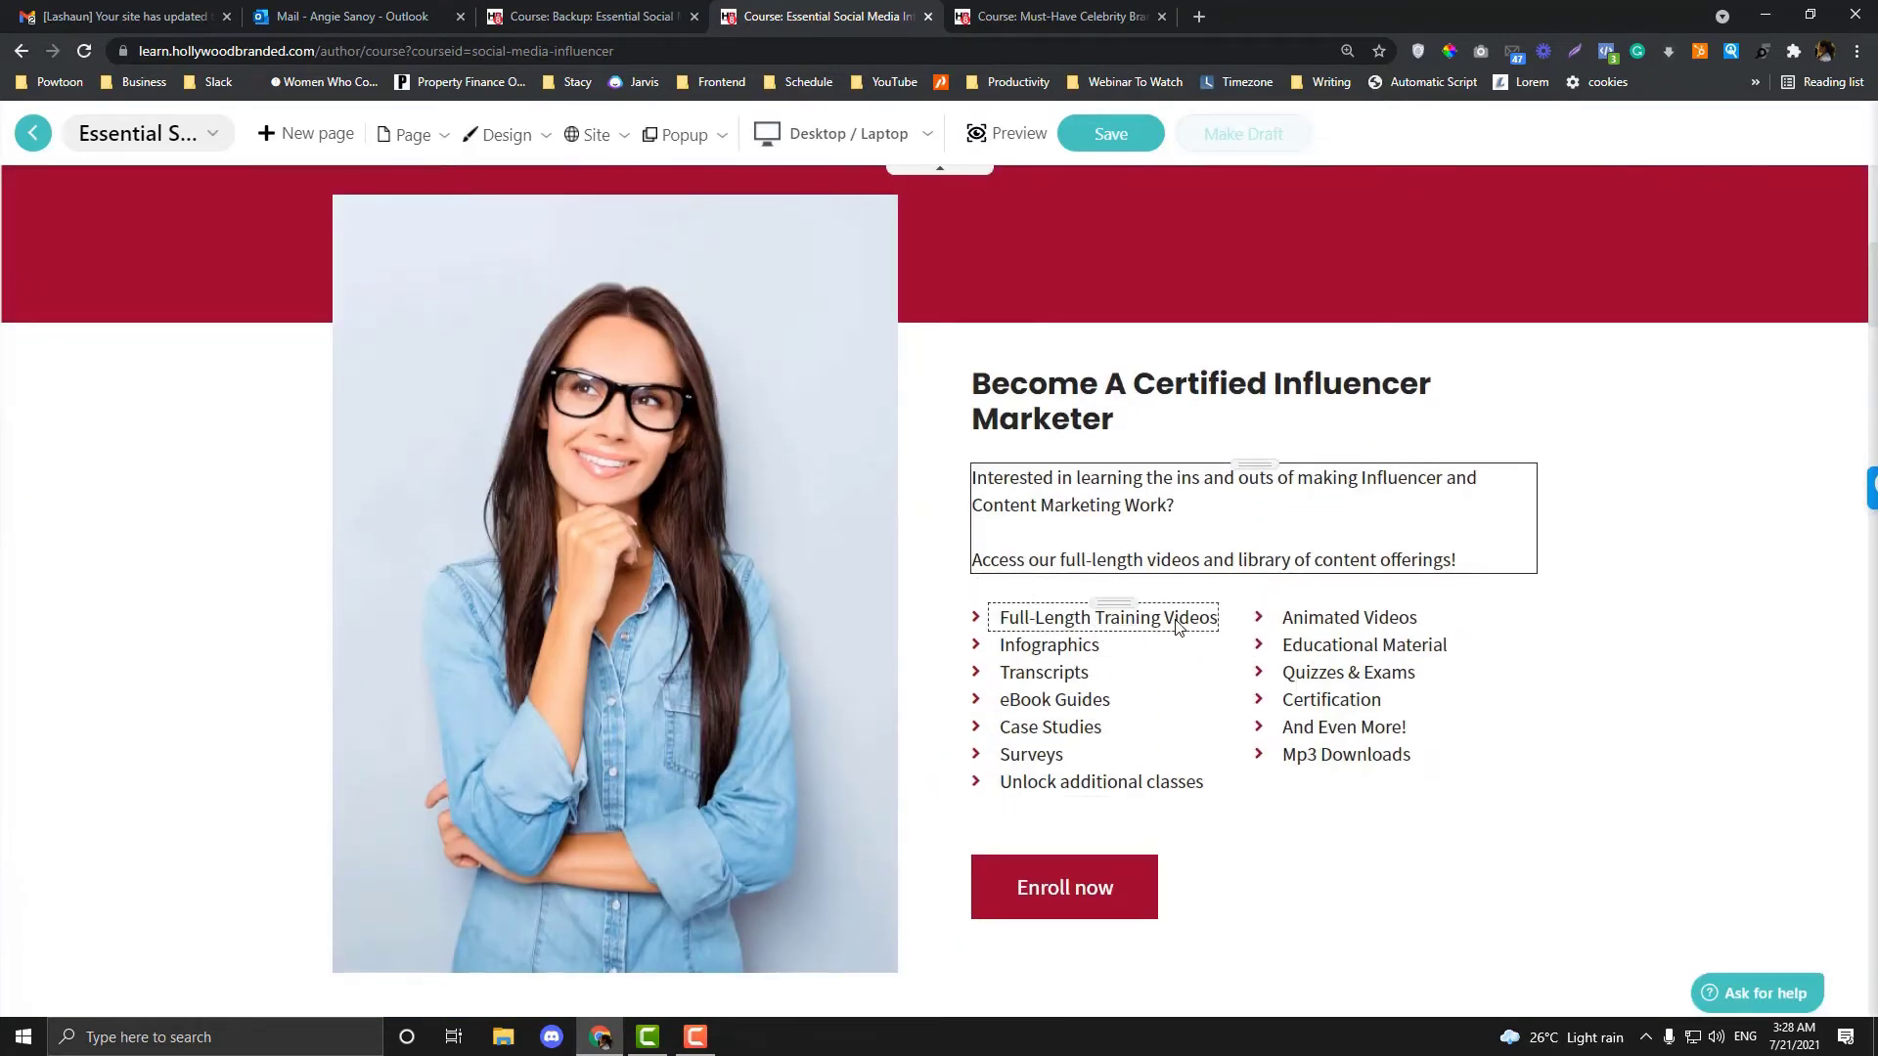
{"action": "scroll", "coordinate": [1409, 469], "scroll_direction": "down", "scroll_amount": 3}
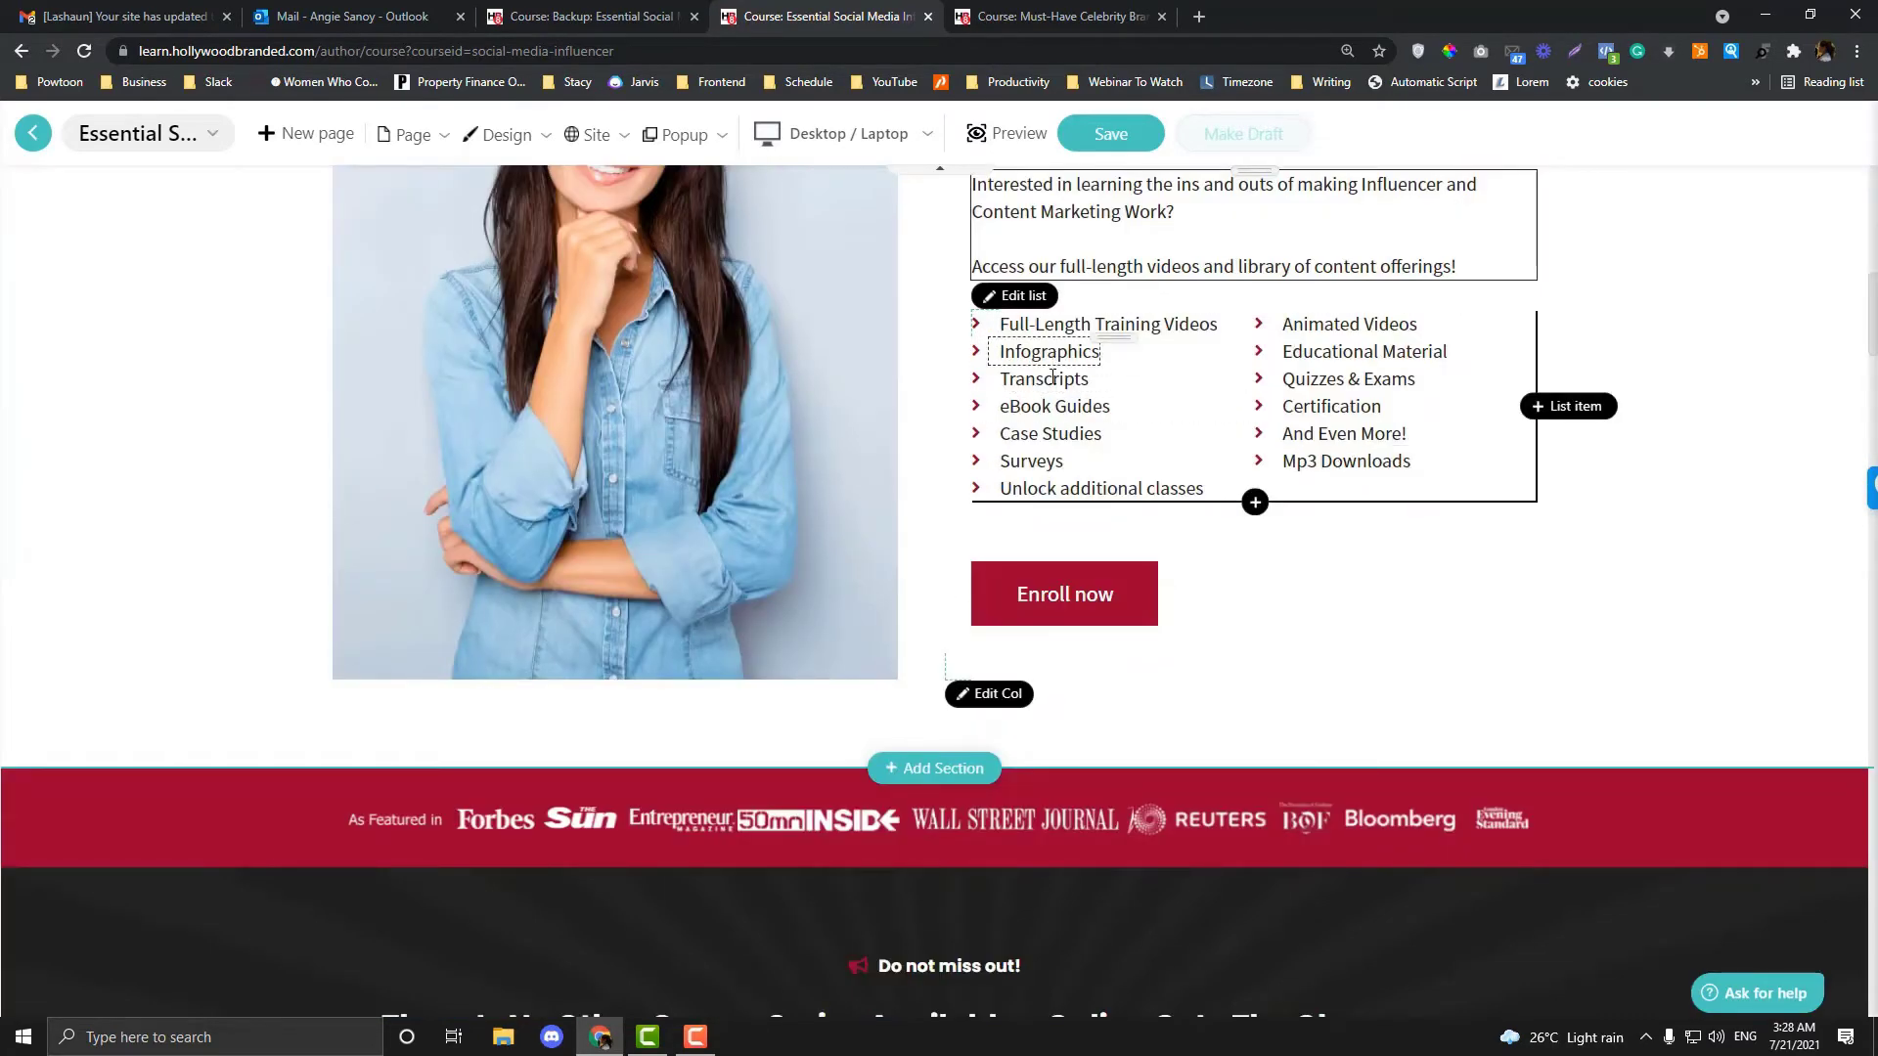
{"action": "scroll", "coordinate": [860, 505], "scroll_direction": "up", "scroll_amount": 8}
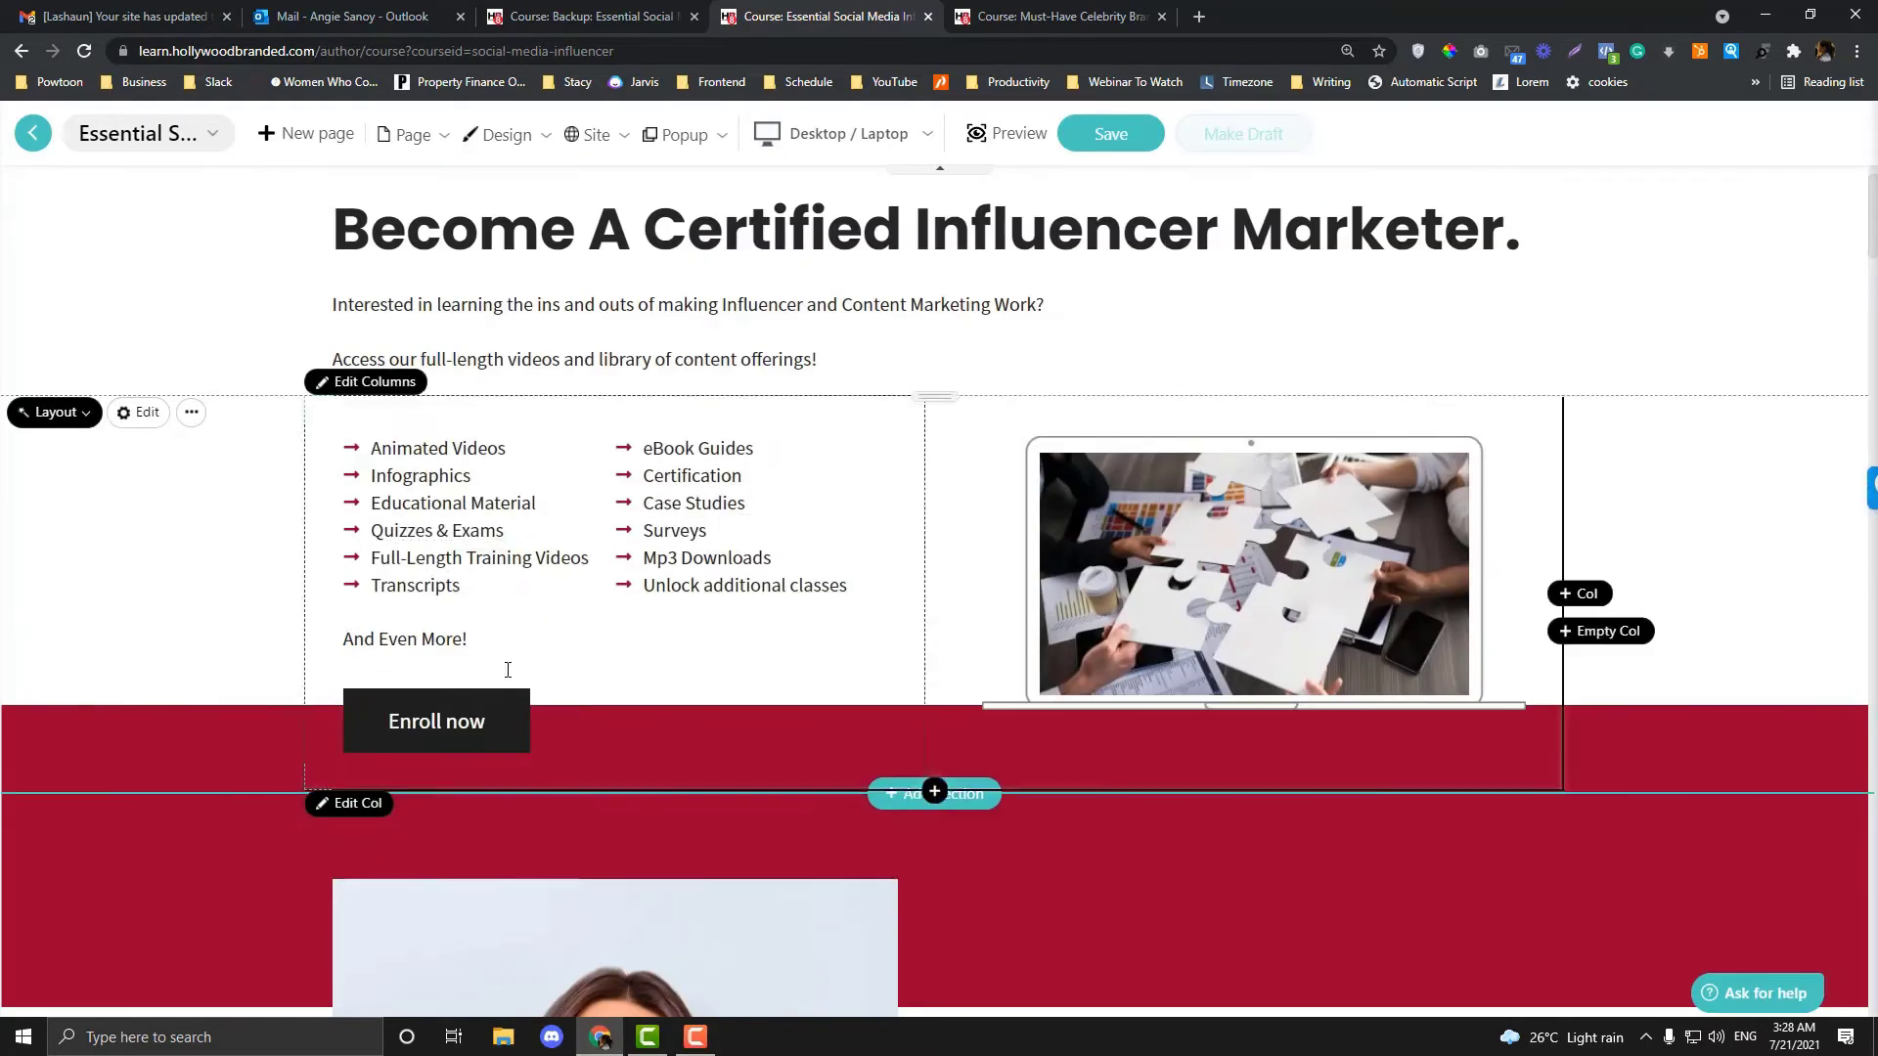
{"action": "left_click", "coordinate": [494, 721]}
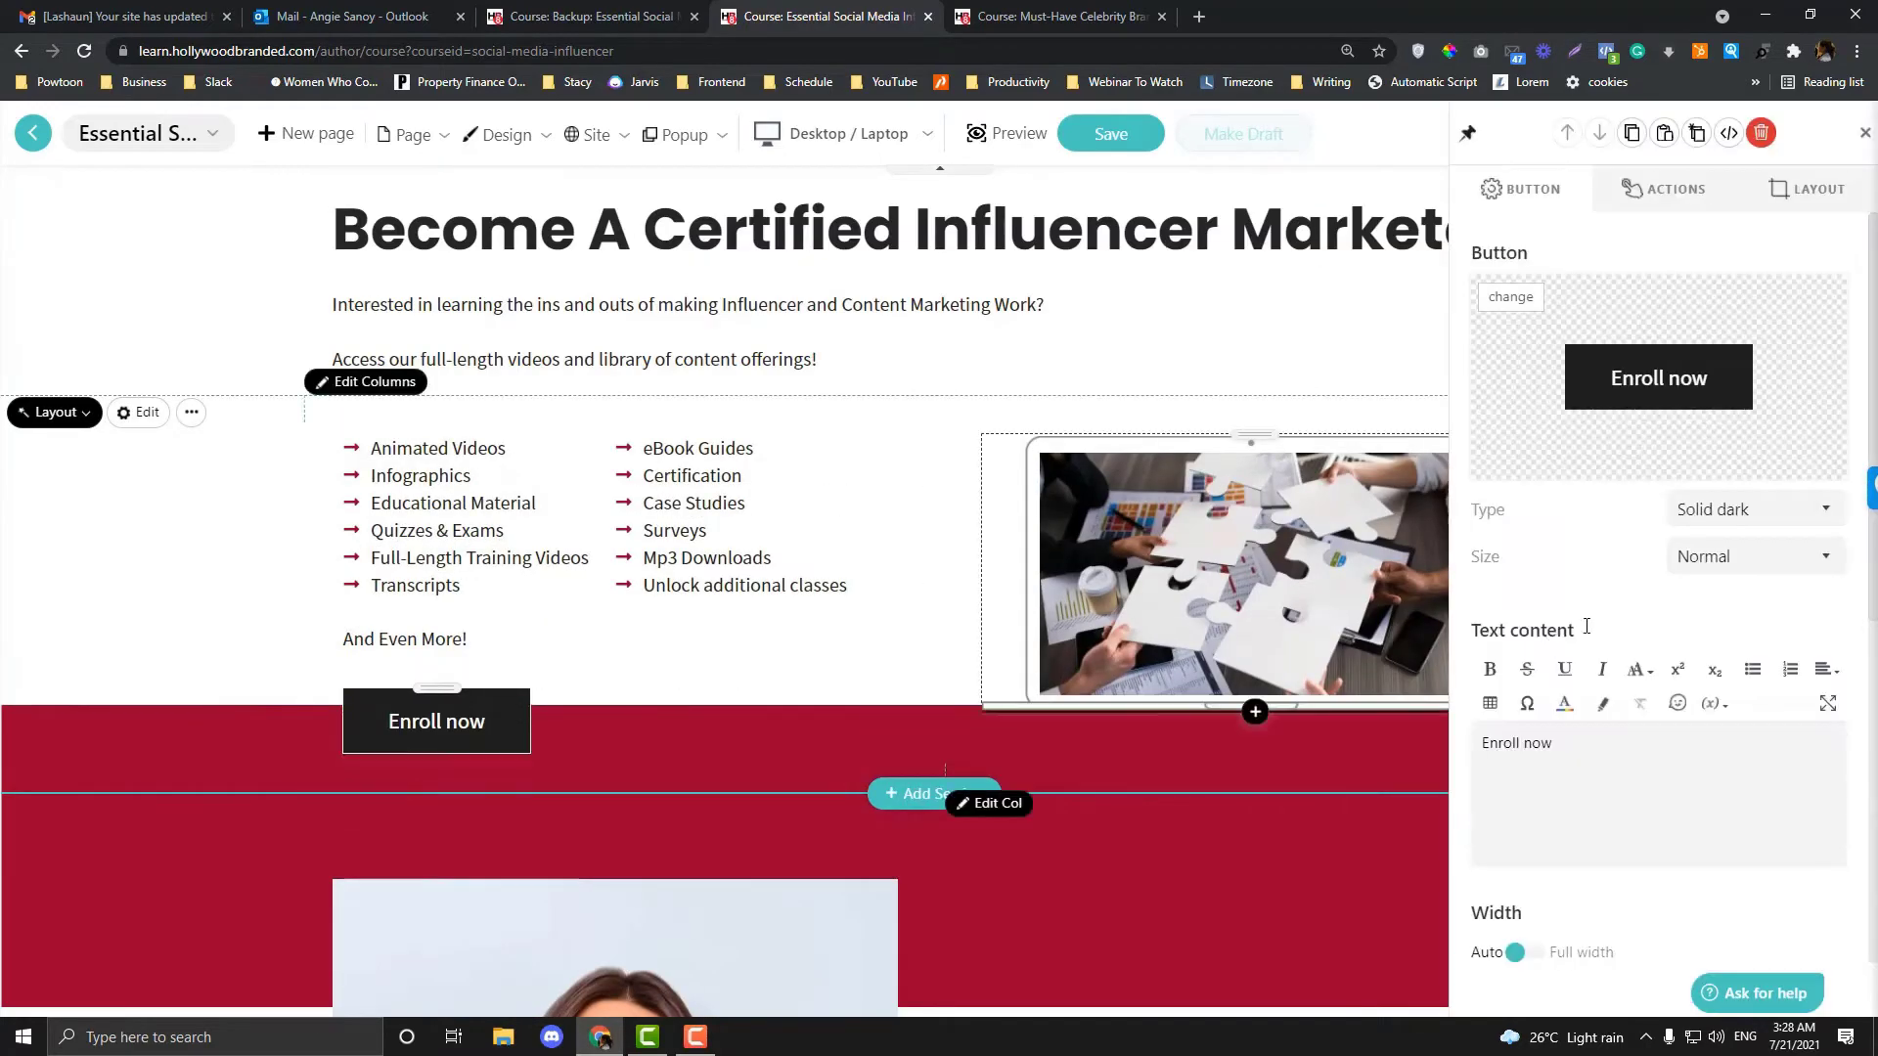
{"action": "scroll", "coordinate": [1597, 623], "scroll_direction": "down", "scroll_amount": 2}
{"action": "scroll", "coordinate": [1662, 489], "scroll_direction": "up", "scroll_amount": 6}
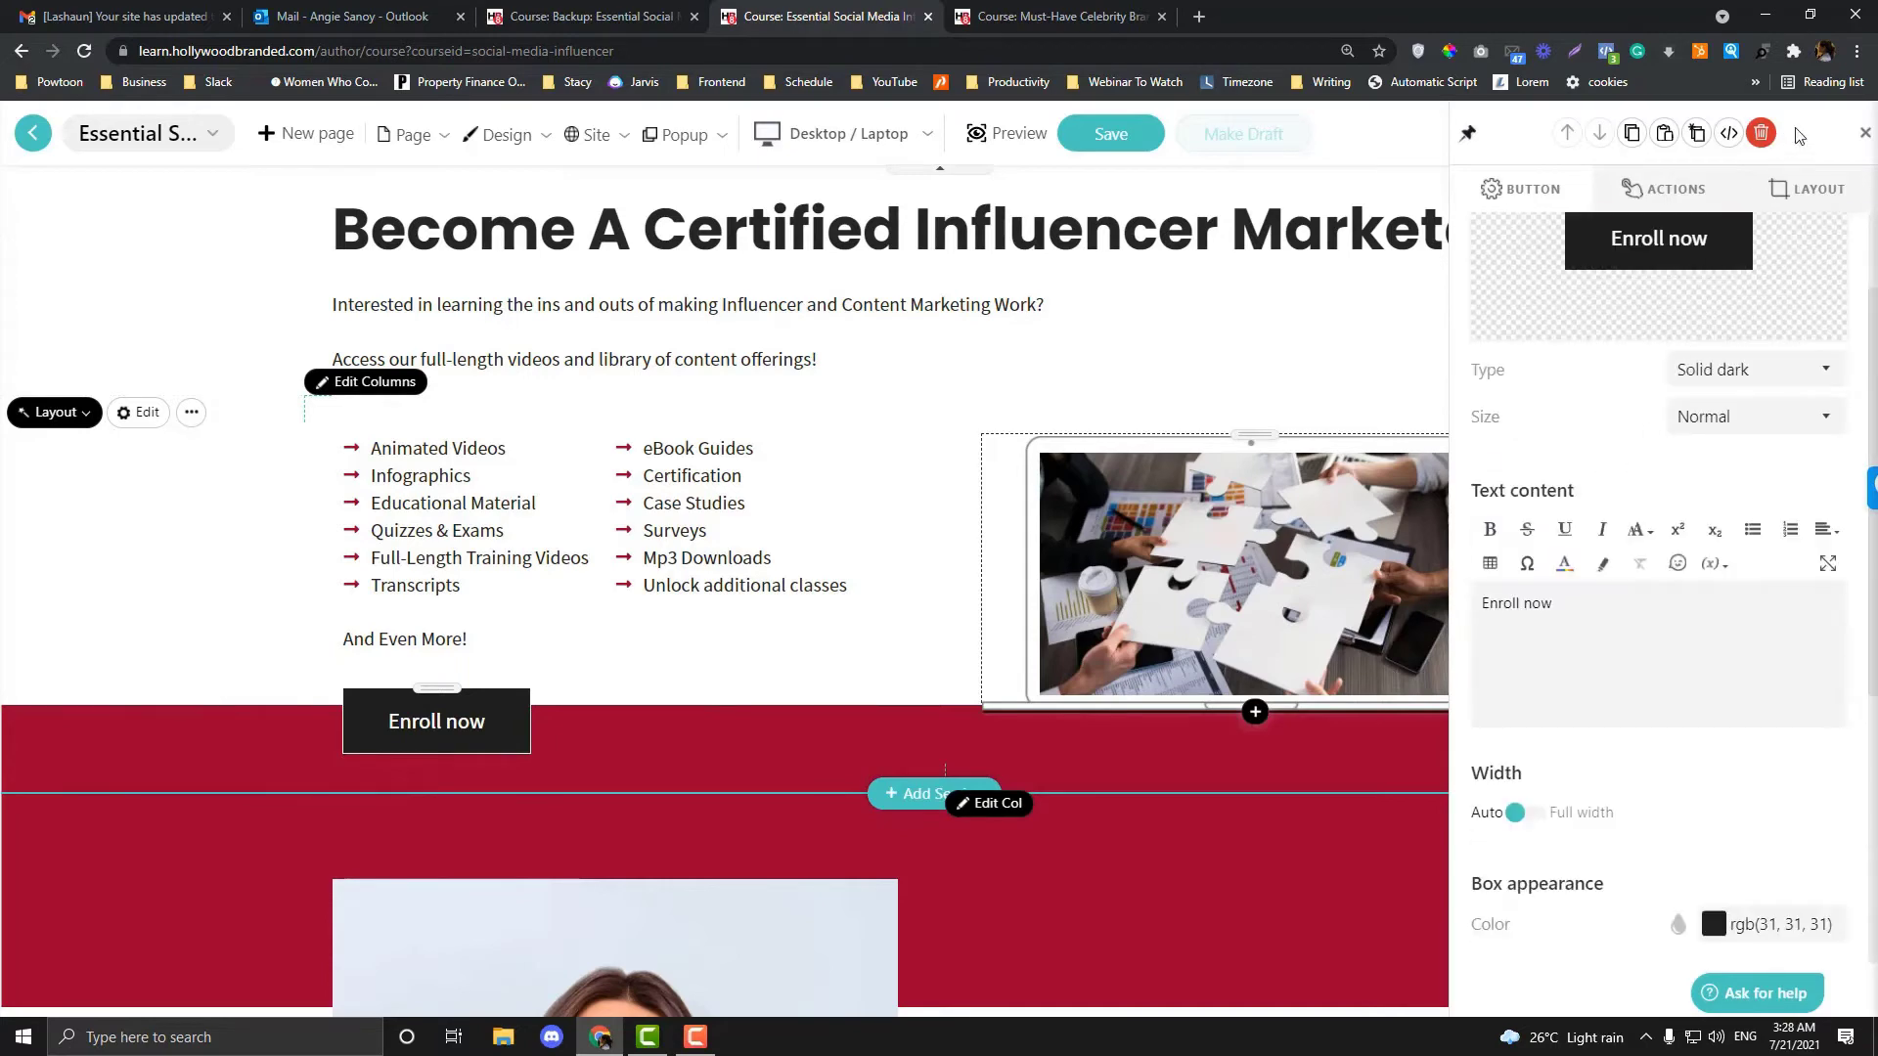
{"action": "left_click", "coordinate": [1864, 140]}
{"action": "scroll", "coordinate": [105, 466], "scroll_direction": "up", "scroll_amount": 1}
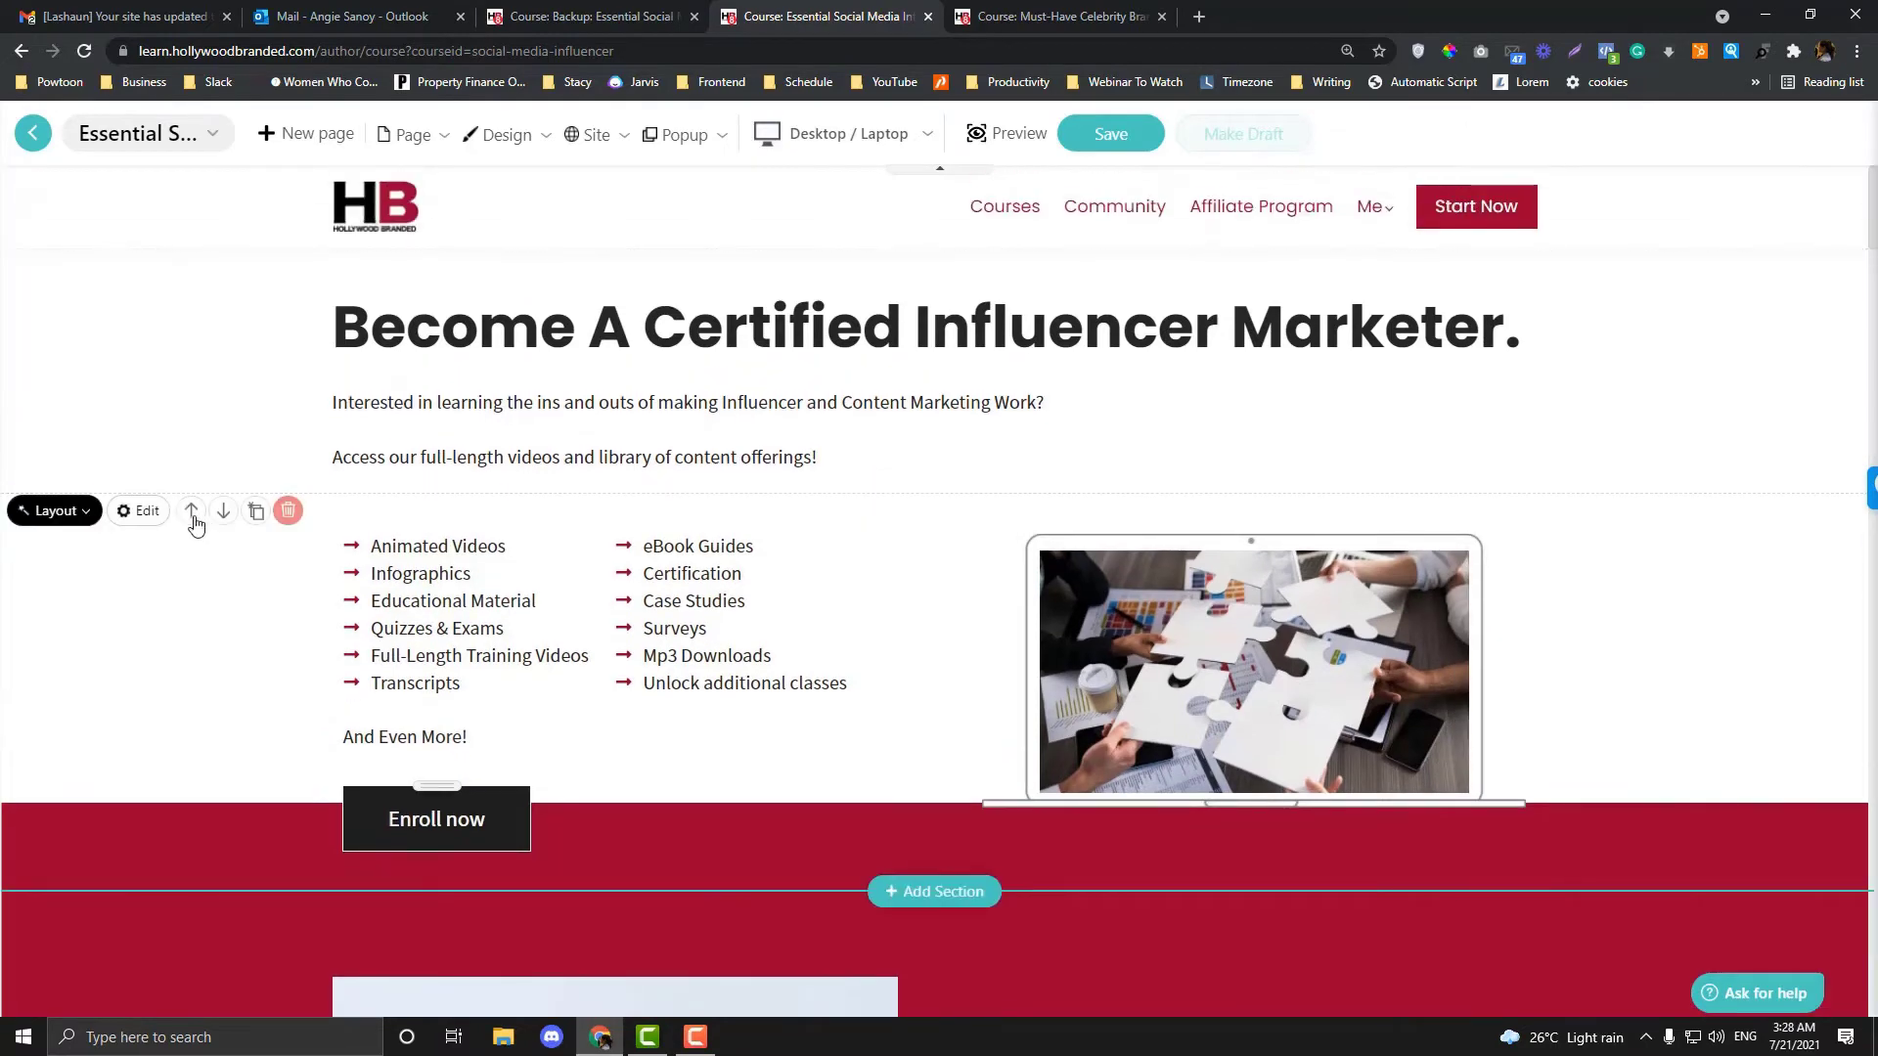
- Delete the old bullet-list section and the old headline section, and save the page
{"action": "left_click", "coordinate": [287, 511]}
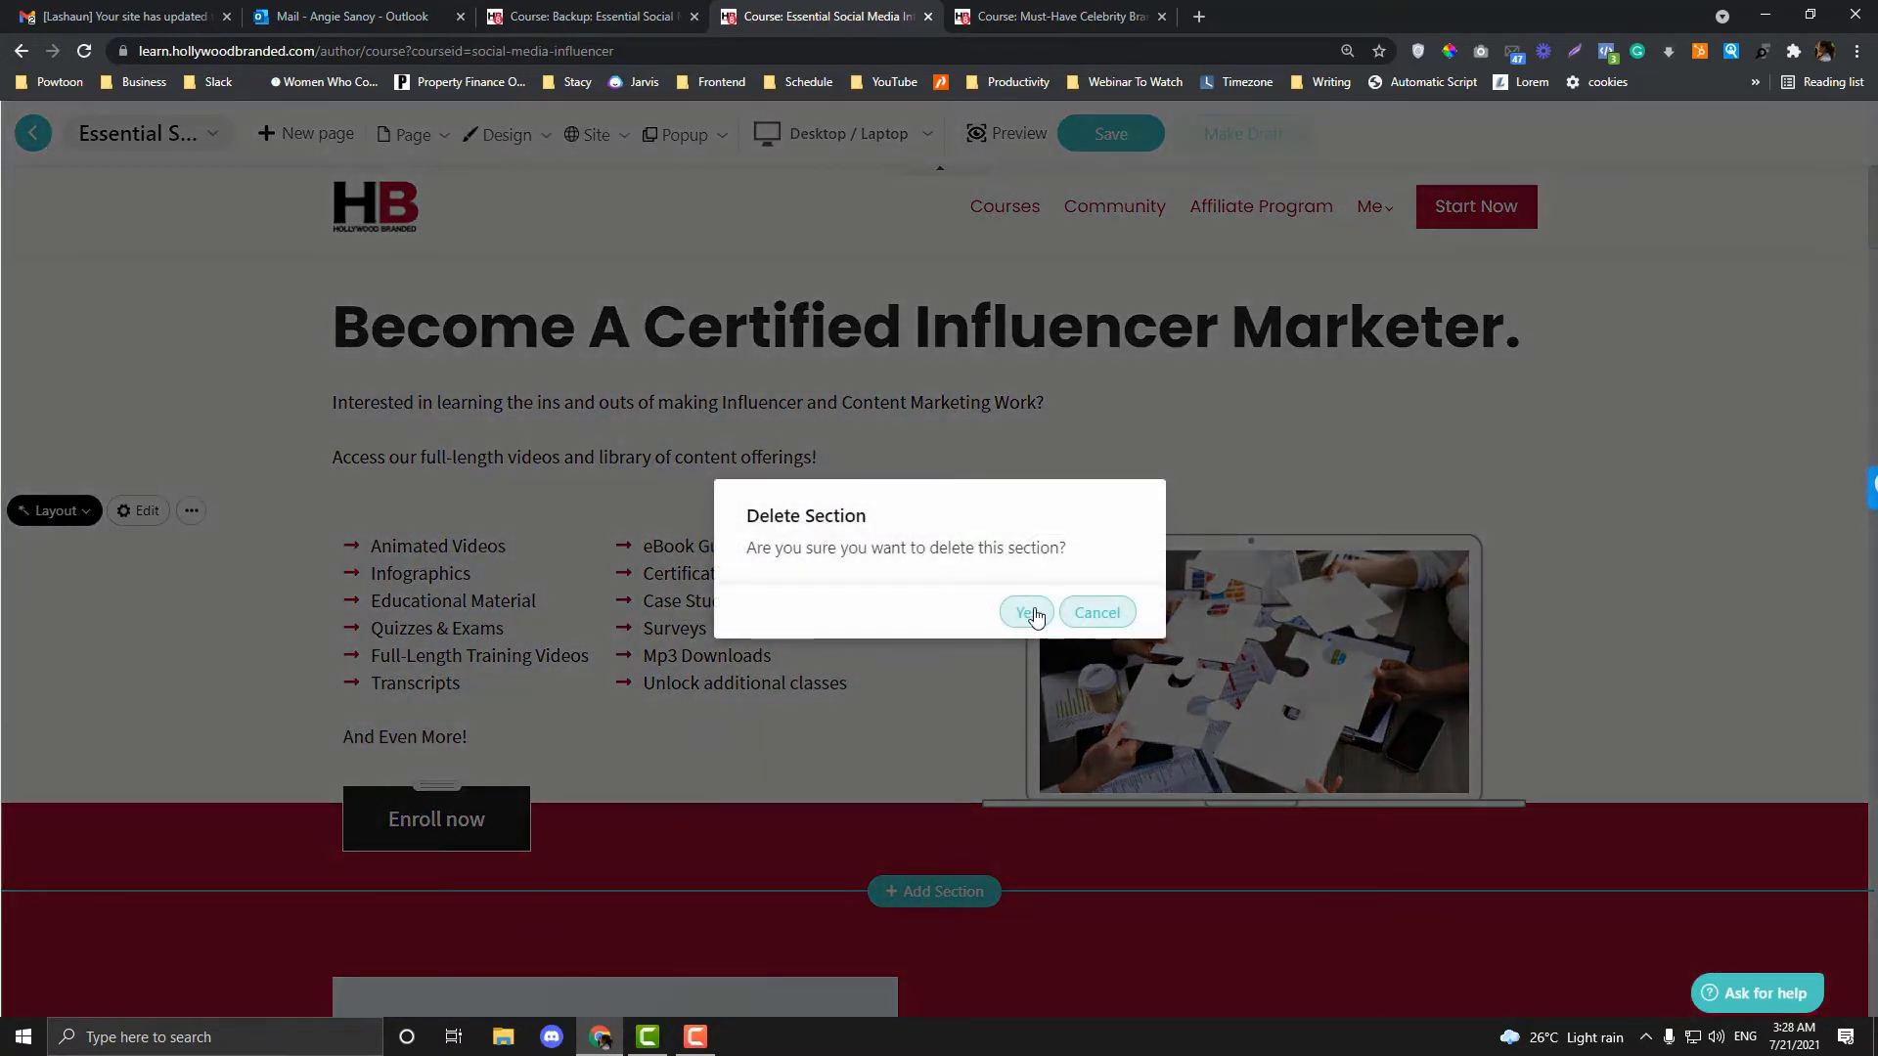
{"action": "key", "text": "Return"}
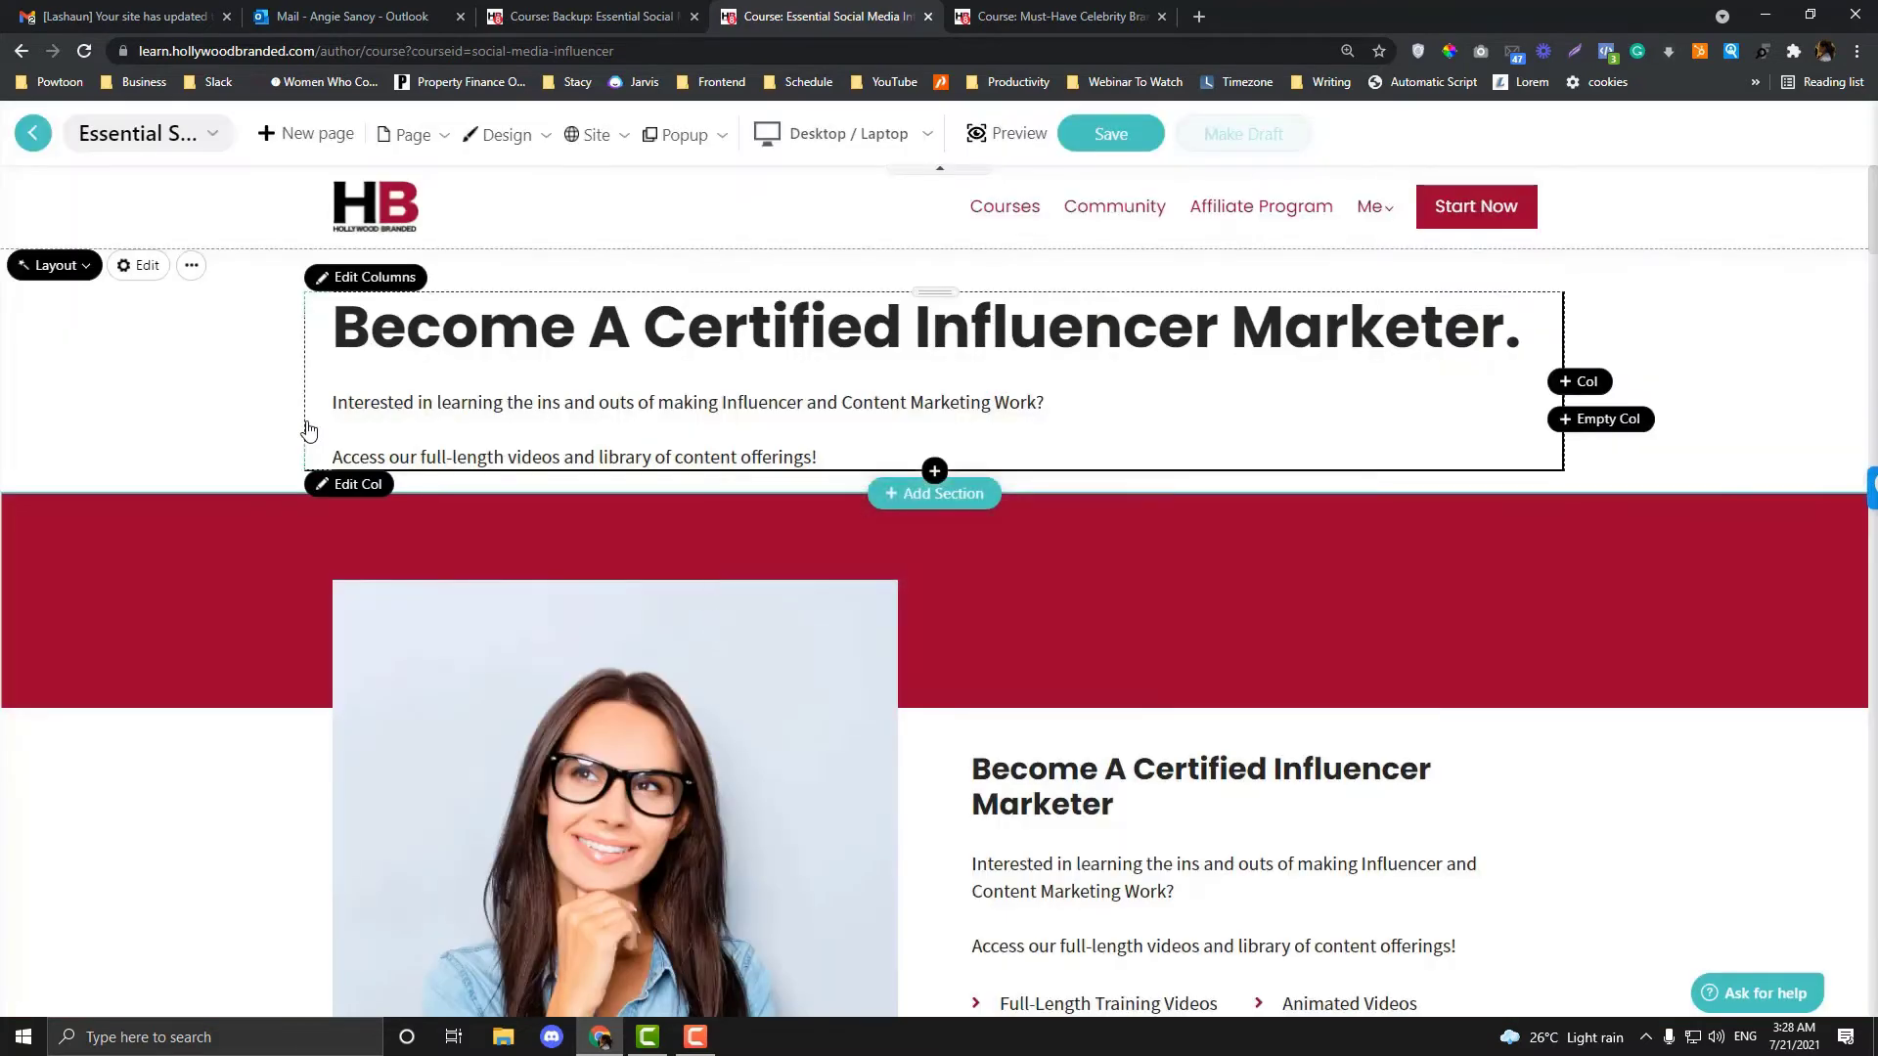
{"action": "left_click", "coordinate": [285, 265]}
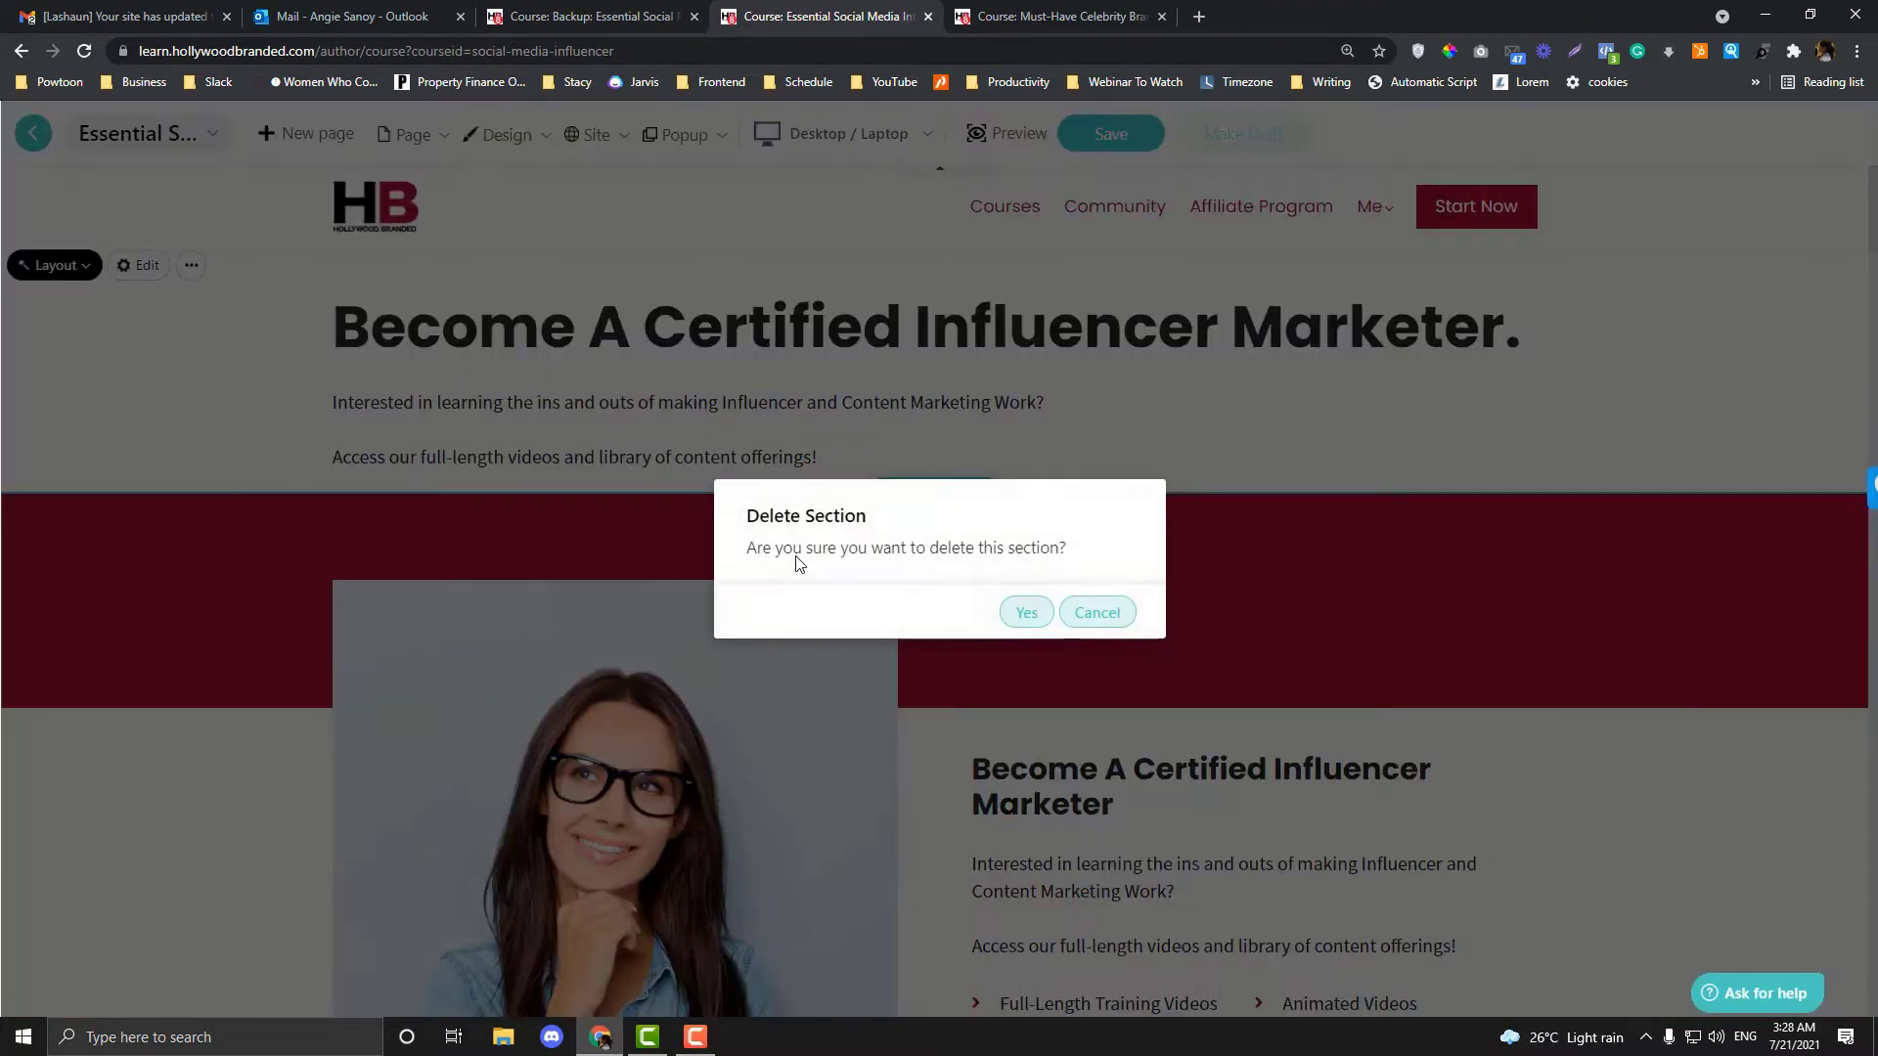
{"action": "left_click", "coordinate": [1013, 614]}
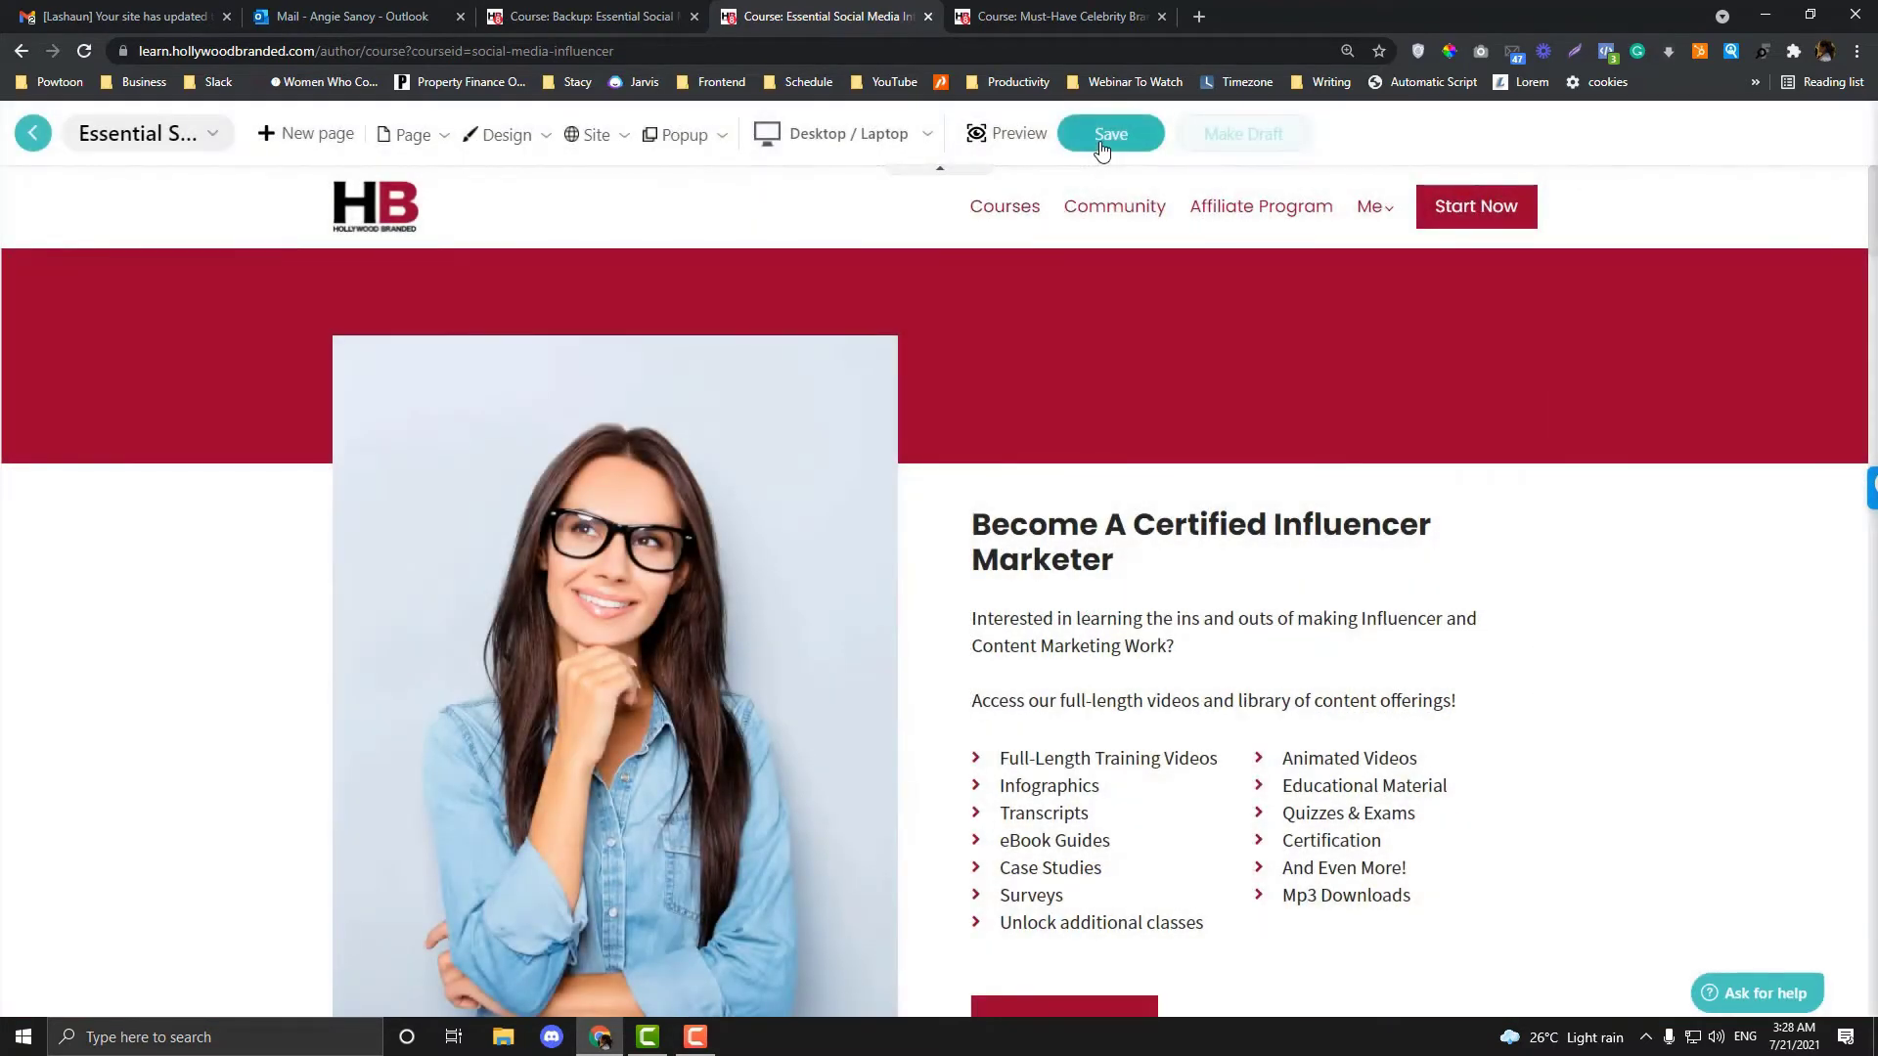
{"action": "left_click", "coordinate": [1102, 146]}
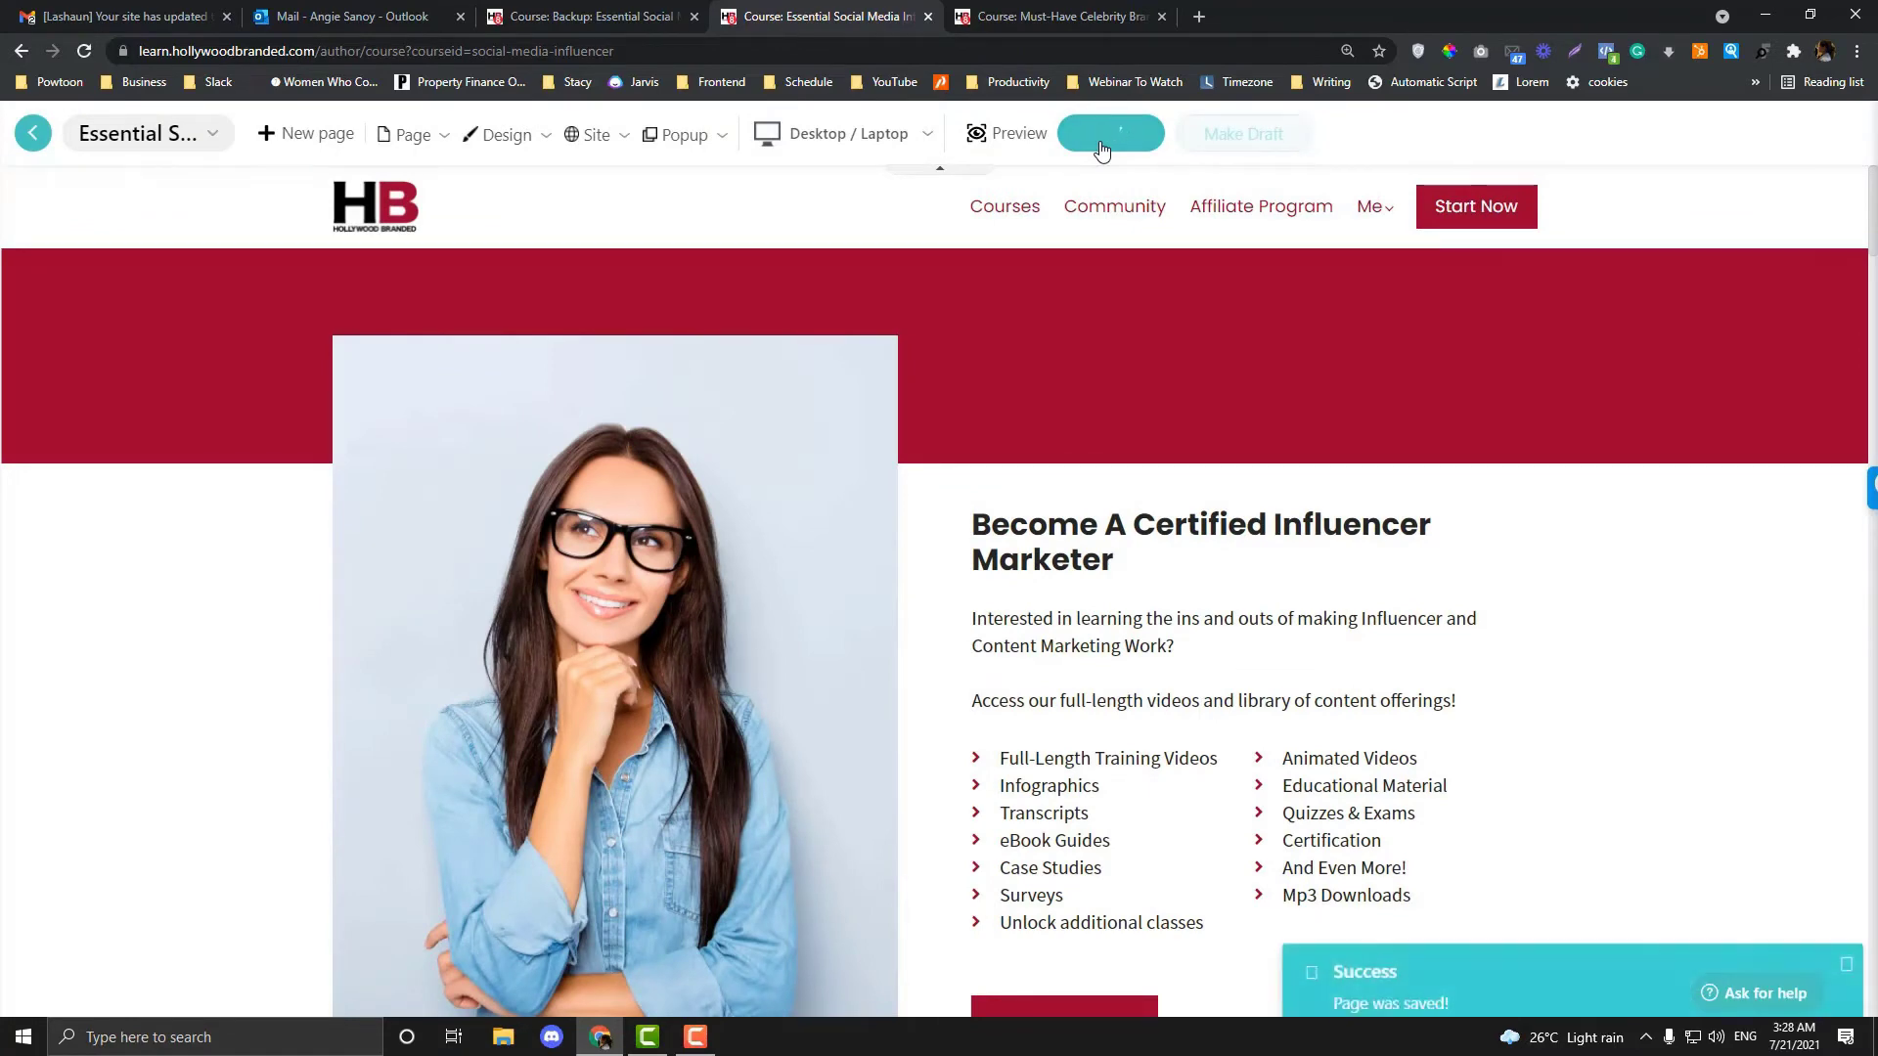
- Preview the saved Essential Social Media Influencer Marketing Course page and look through its upper sections
{"action": "left_click", "coordinate": [1031, 147]}
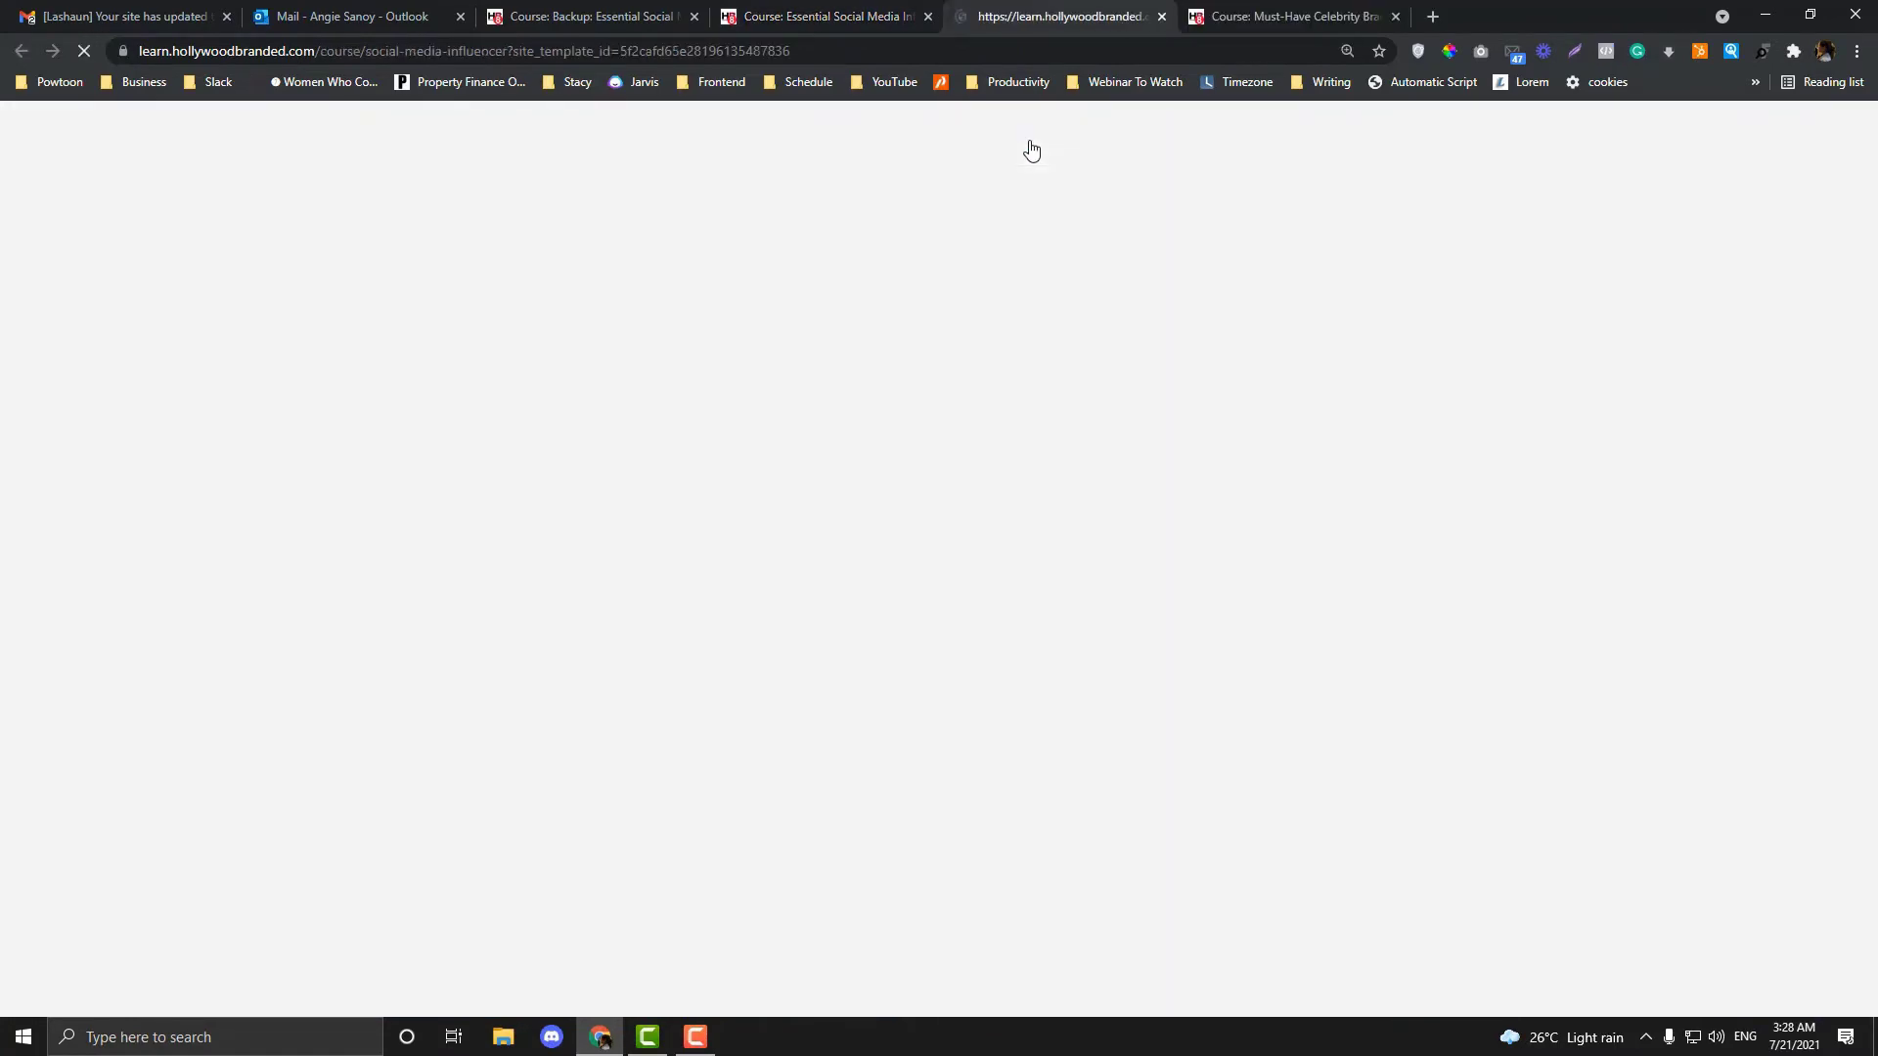
{"action": "scroll", "coordinate": [851, 430], "scroll_direction": "down", "scroll_amount": 13}
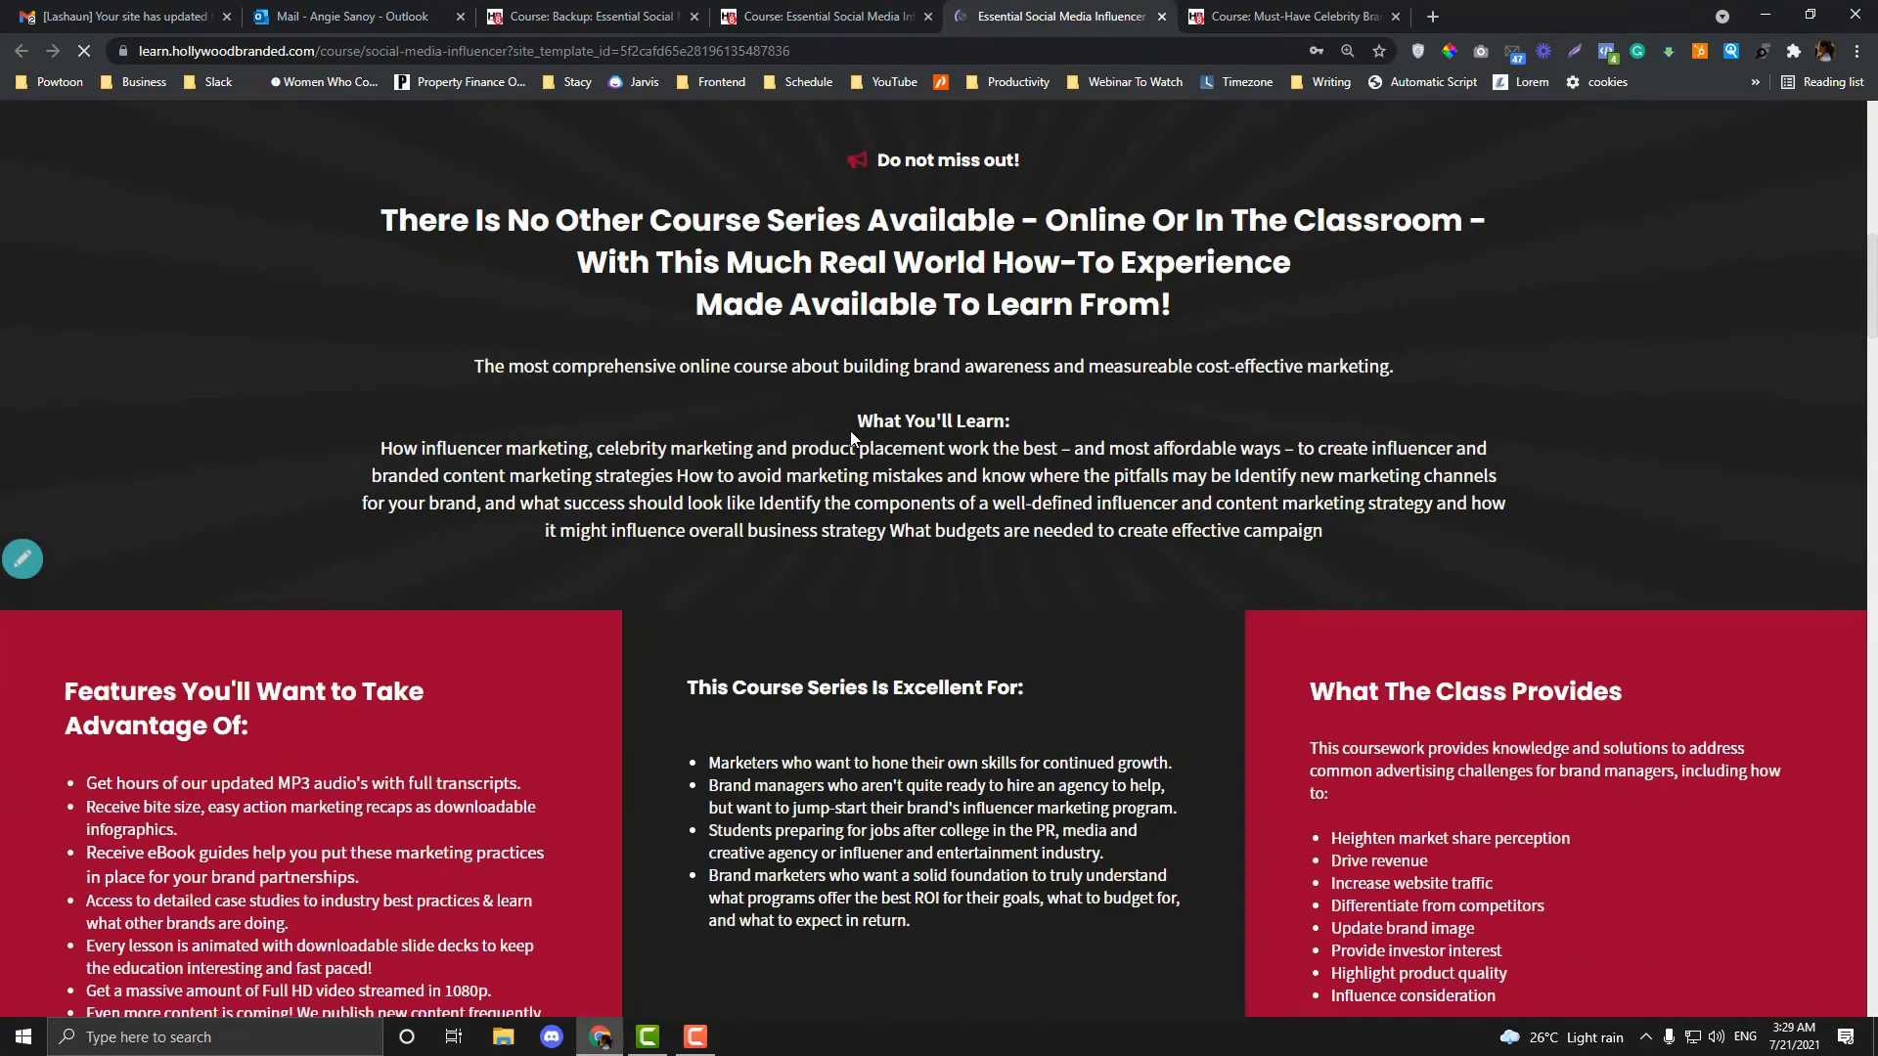
{"action": "scroll", "coordinate": [851, 430], "scroll_direction": "up", "scroll_amount": 7}
{"action": "scroll", "coordinate": [849, 430], "scroll_direction": "up", "scroll_amount": 6}
- Place the Must-Have course editor tab before the preview tab and review the section below its first one
{"action": "left_click_drag", "start_coordinate": [1219, 13], "coordinate": [1119, 23]}
{"action": "left_click", "coordinate": [1855, 137]}
{"action": "scroll", "coordinate": [779, 615], "scroll_direction": "down", "scroll_amount": 8}
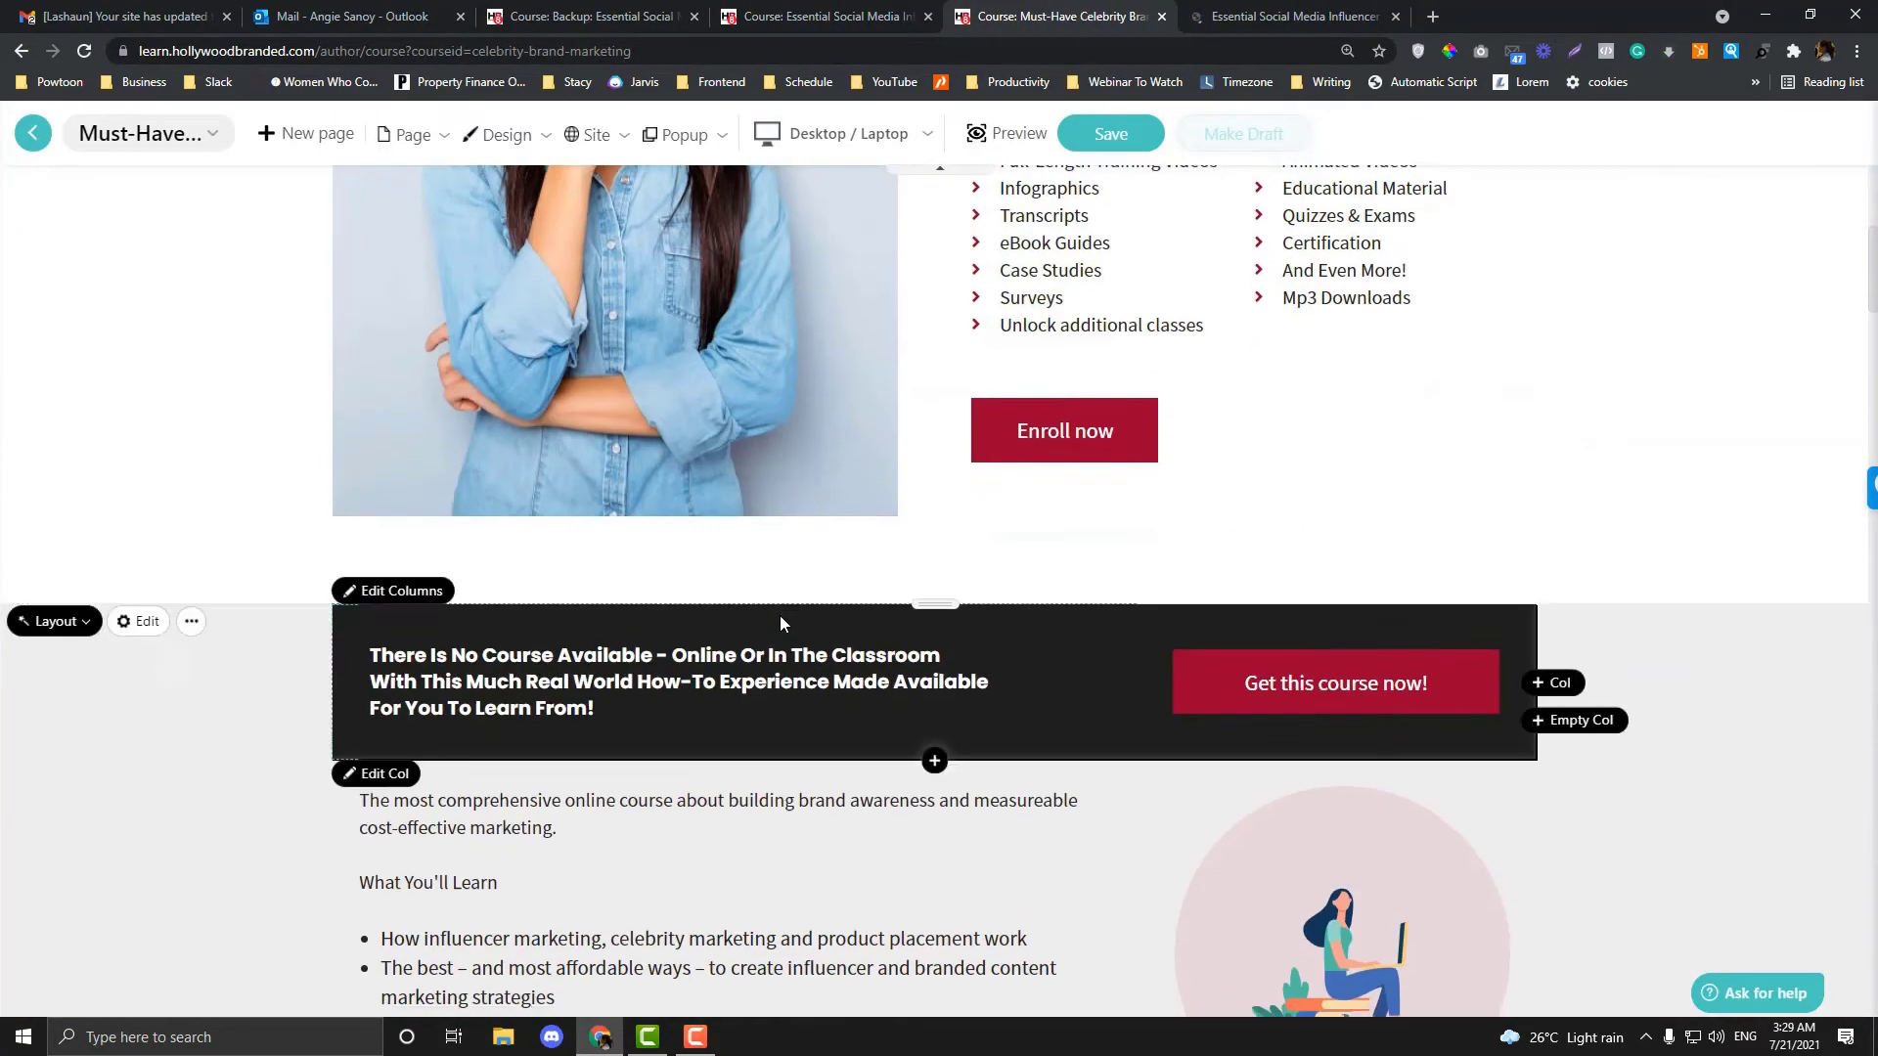
{"action": "scroll", "coordinate": [334, 679], "scroll_direction": "down", "scroll_amount": 2}
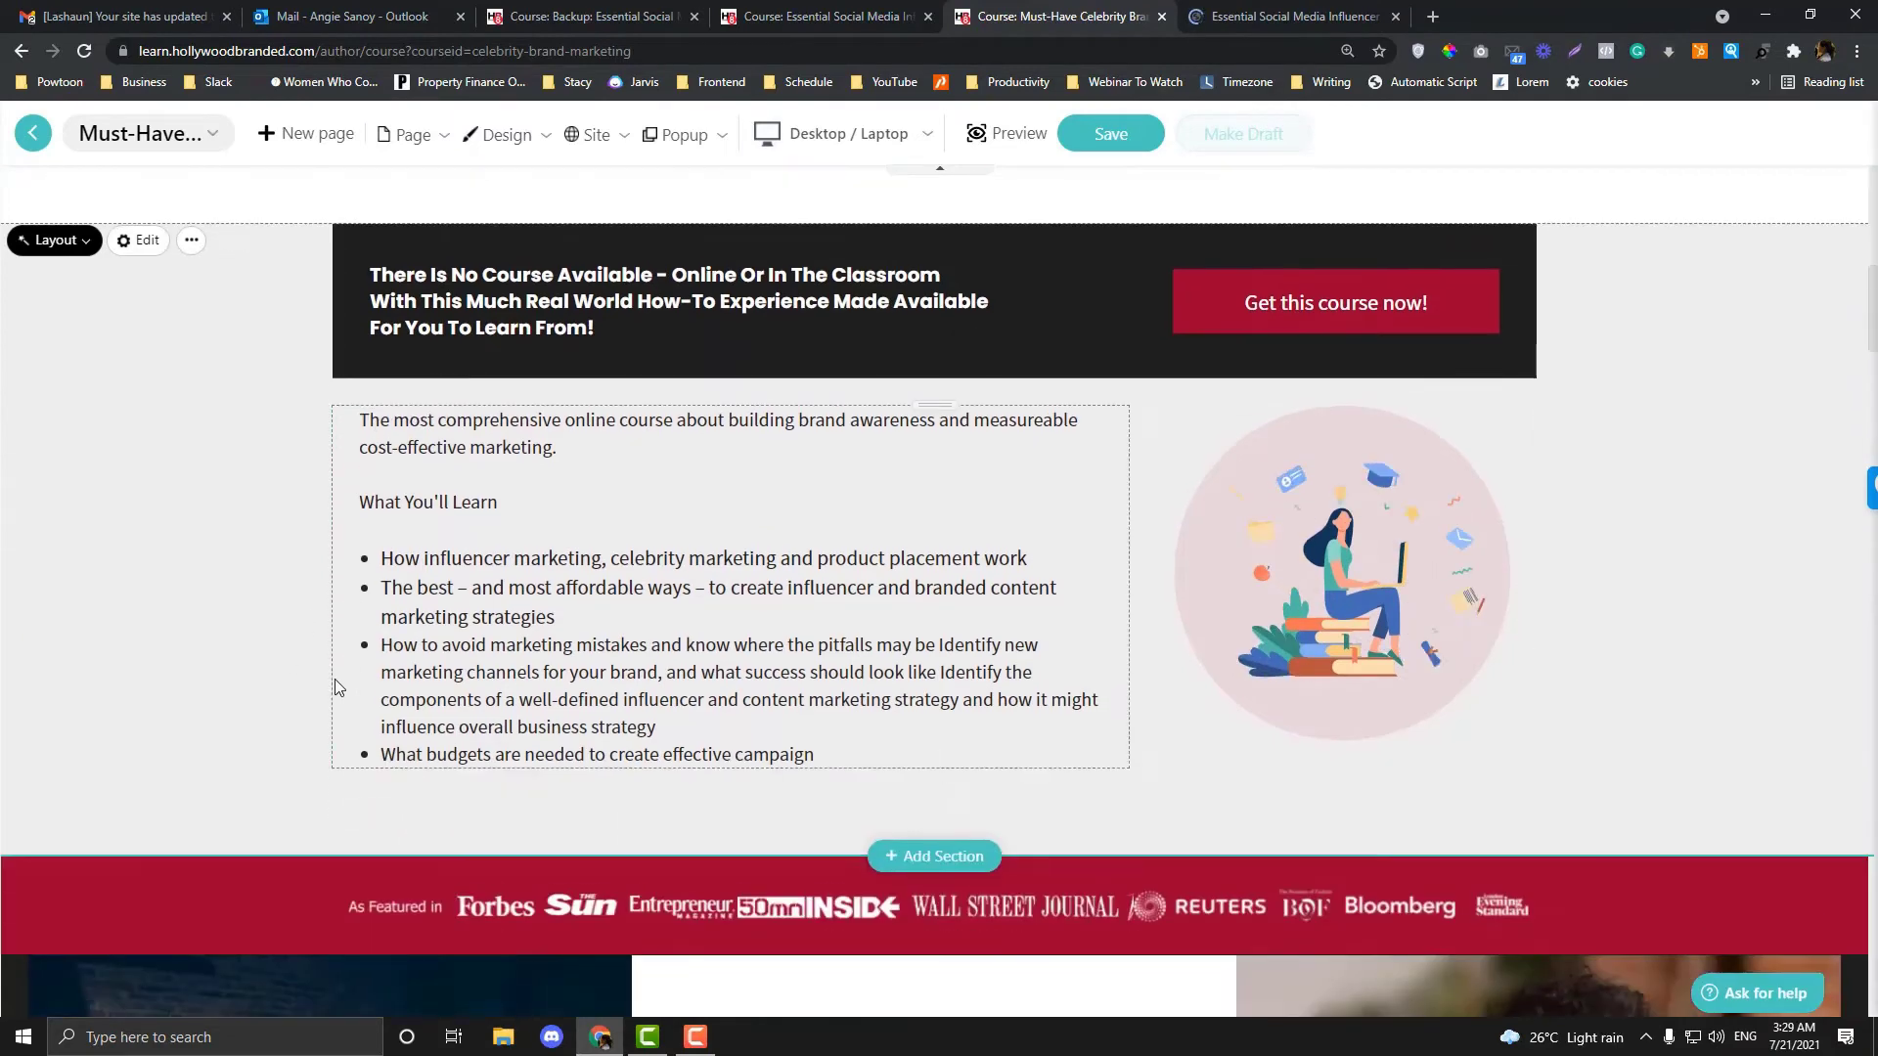
{"action": "scroll", "coordinate": [244, 665], "scroll_direction": "up", "scroll_amount": 3}
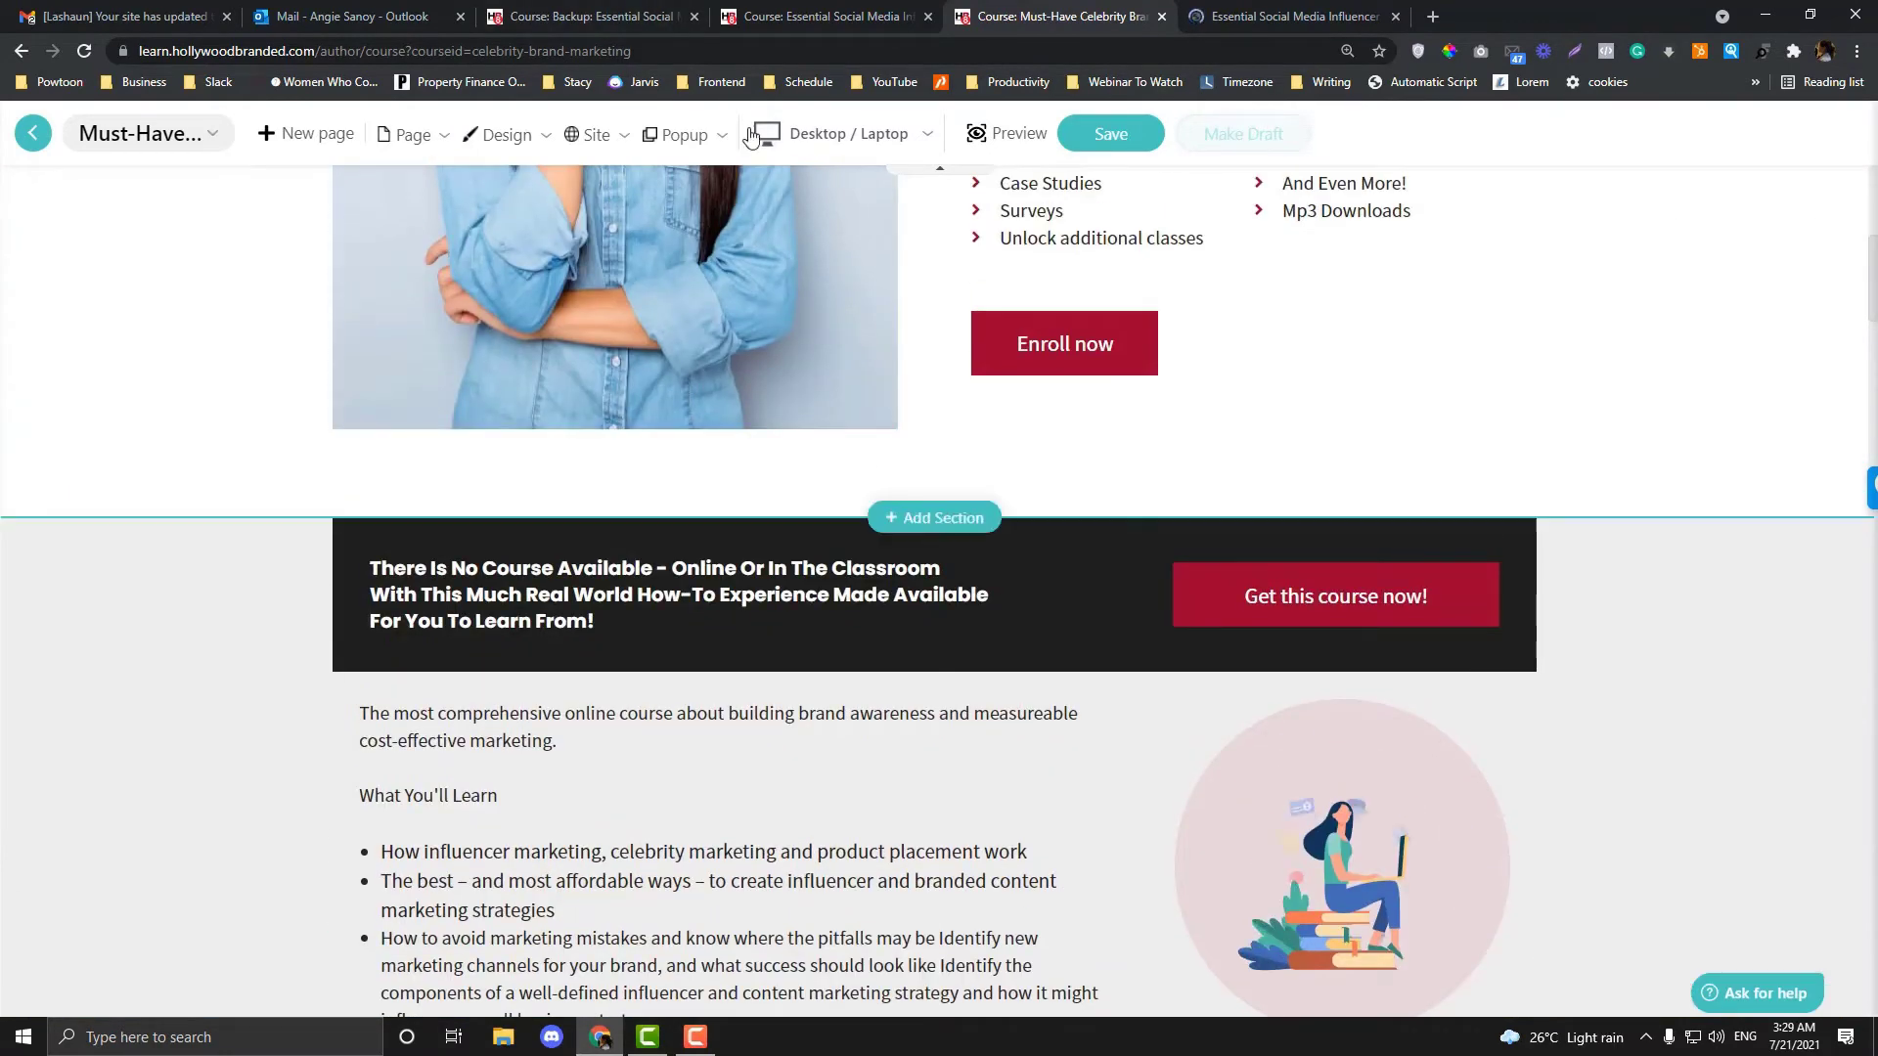
- Compare the upper sections of the Essential and Must-Have course pages in their editors, ending on the Essential page
{"action": "left_click", "coordinate": [821, 16]}
{"action": "scroll", "coordinate": [586, 763], "scroll_direction": "down", "scroll_amount": 5}
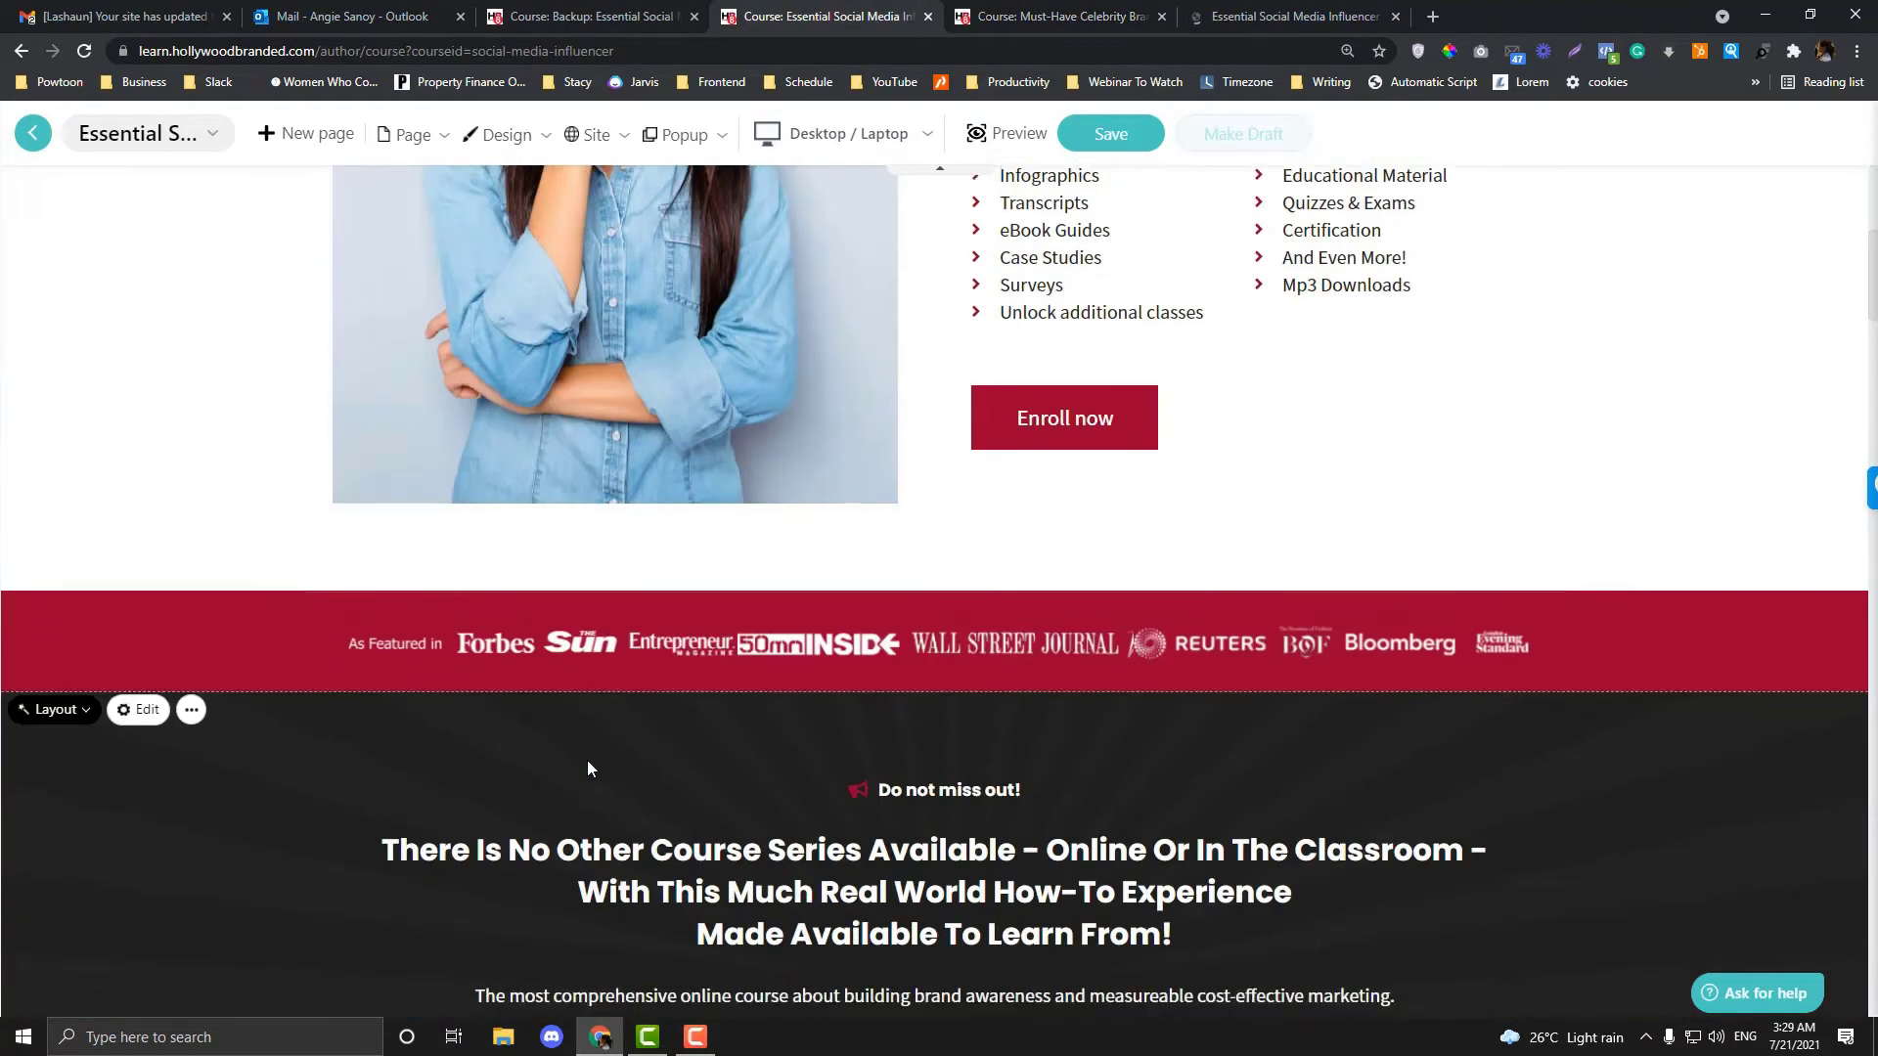
{"action": "scroll", "coordinate": [588, 760], "scroll_direction": "up", "scroll_amount": 8}
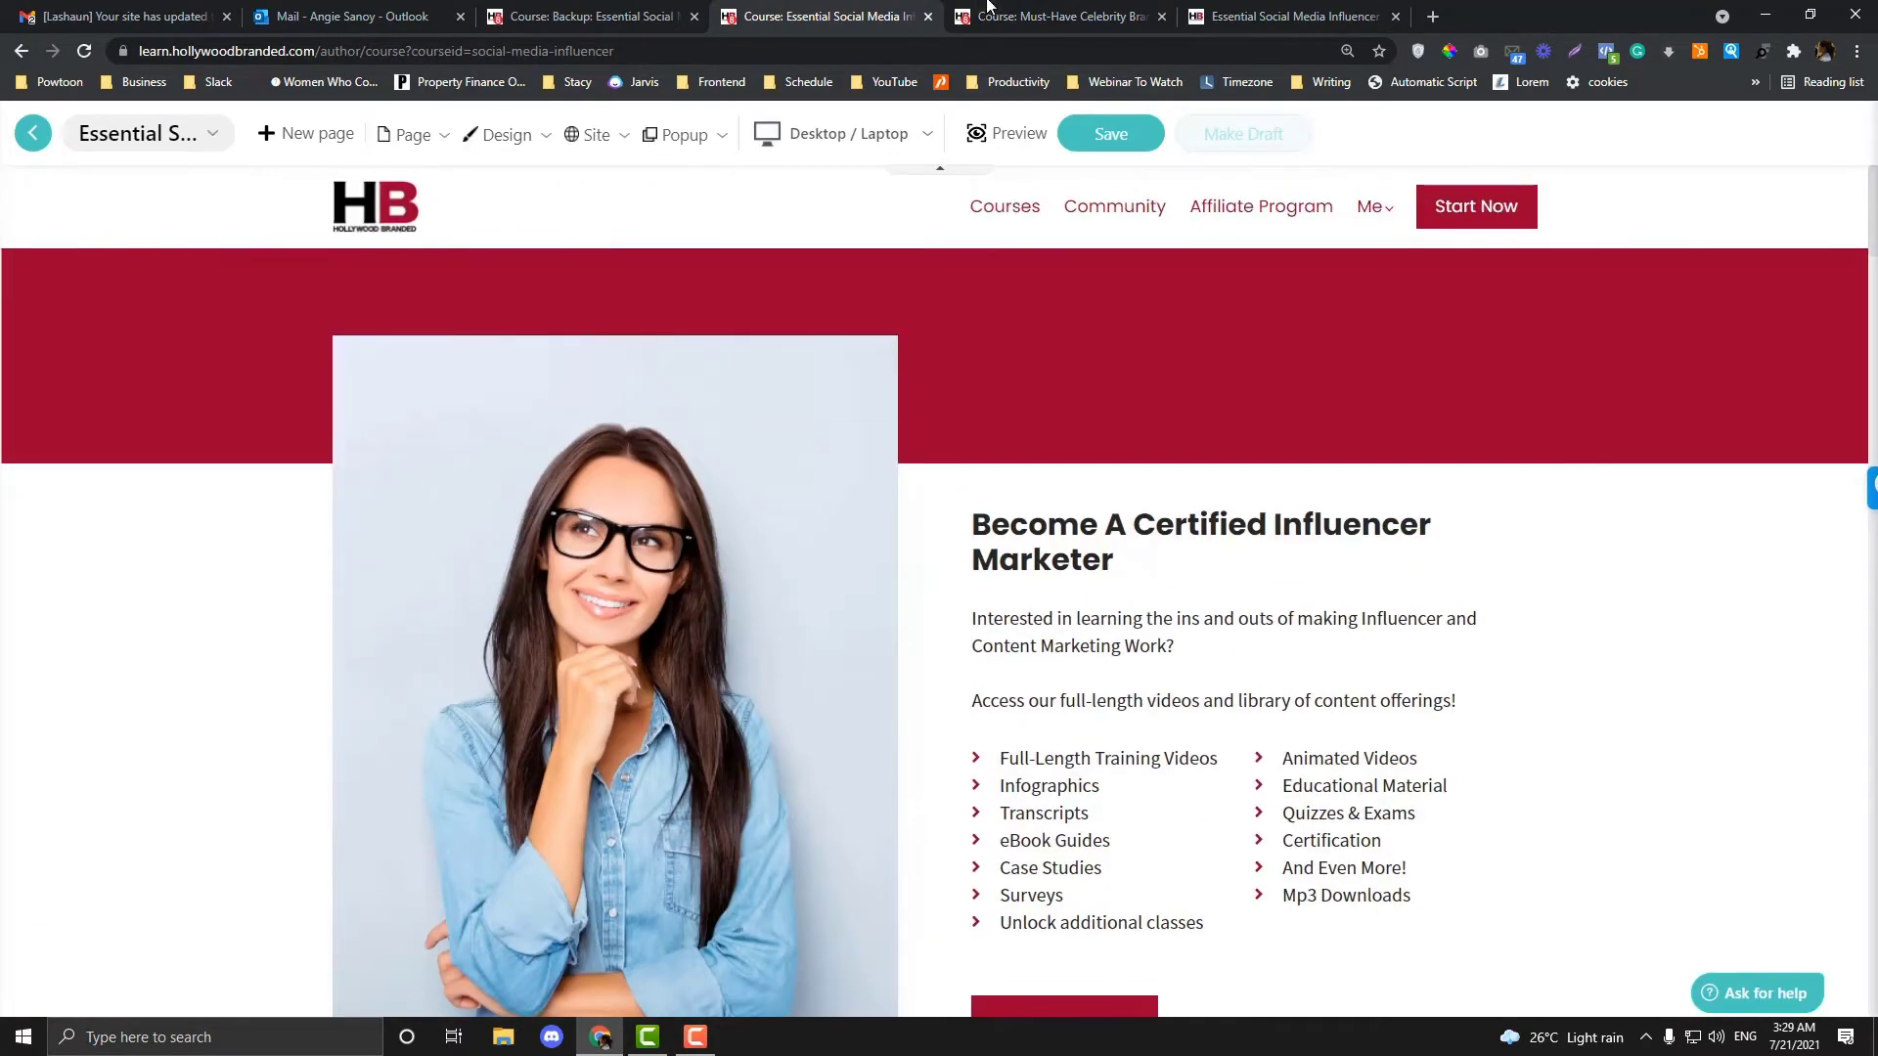
{"action": "left_click", "coordinate": [990, 14]}
{"action": "scroll", "coordinate": [978, 596], "scroll_direction": "up", "scroll_amount": 5}
{"action": "scroll", "coordinate": [972, 627], "scroll_direction": "up", "scroll_amount": 2}
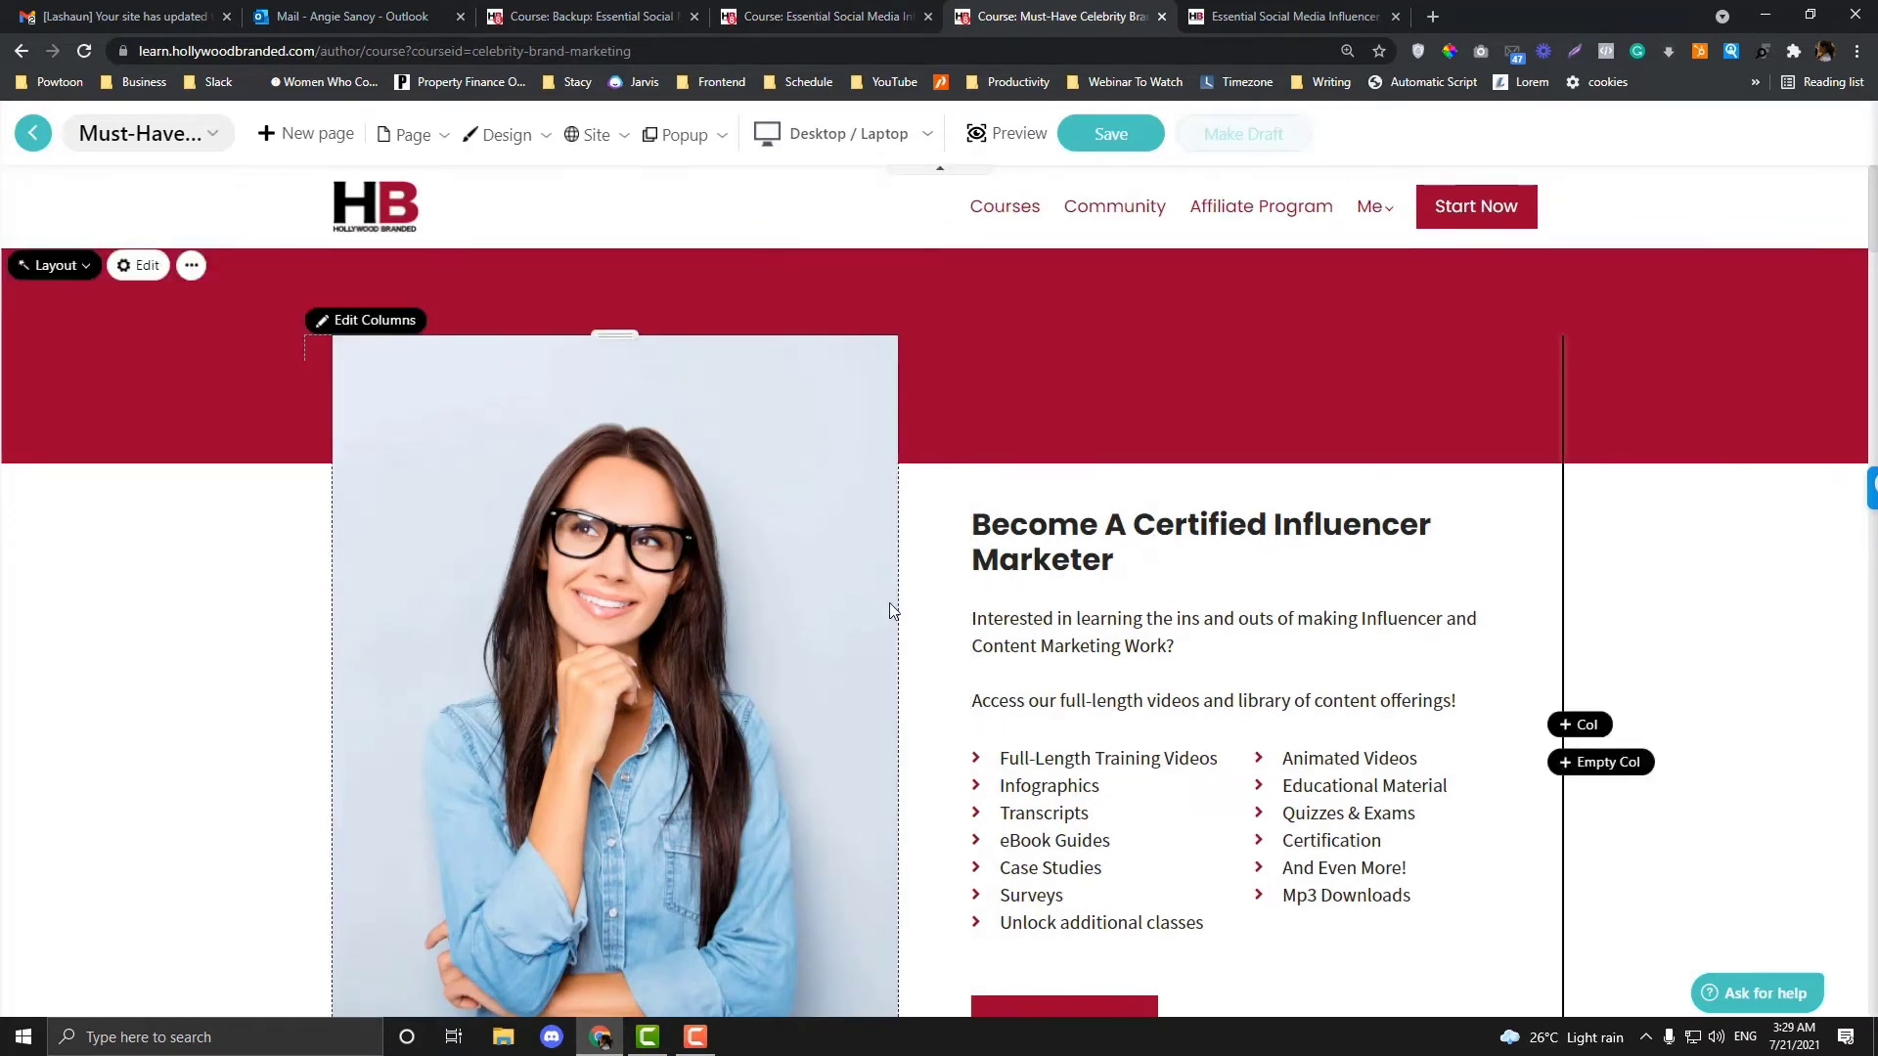
{"action": "left_click", "coordinate": [873, 11]}
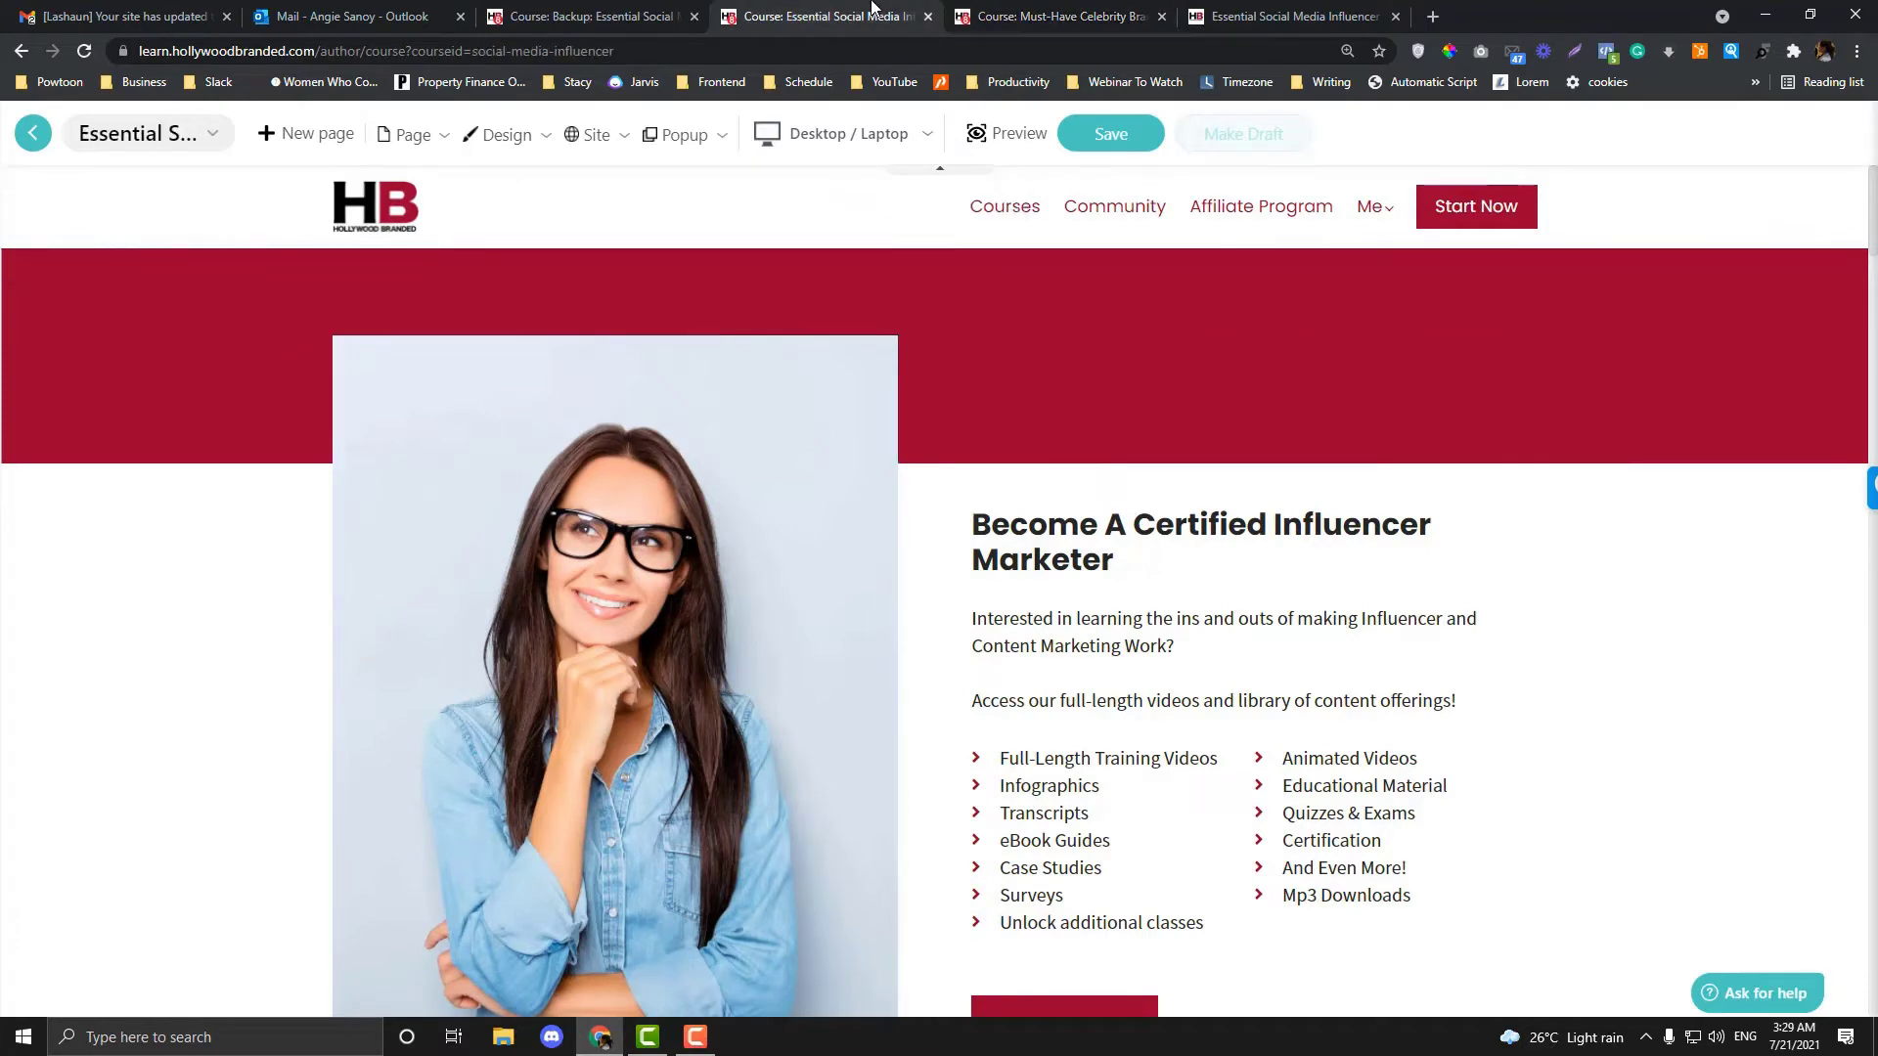
- Switch to the Backup: Essential Social Media Marketing course page, open its layout for editing, and duplicate the bullet-list section
{"action": "left_click", "coordinate": [577, 12]}
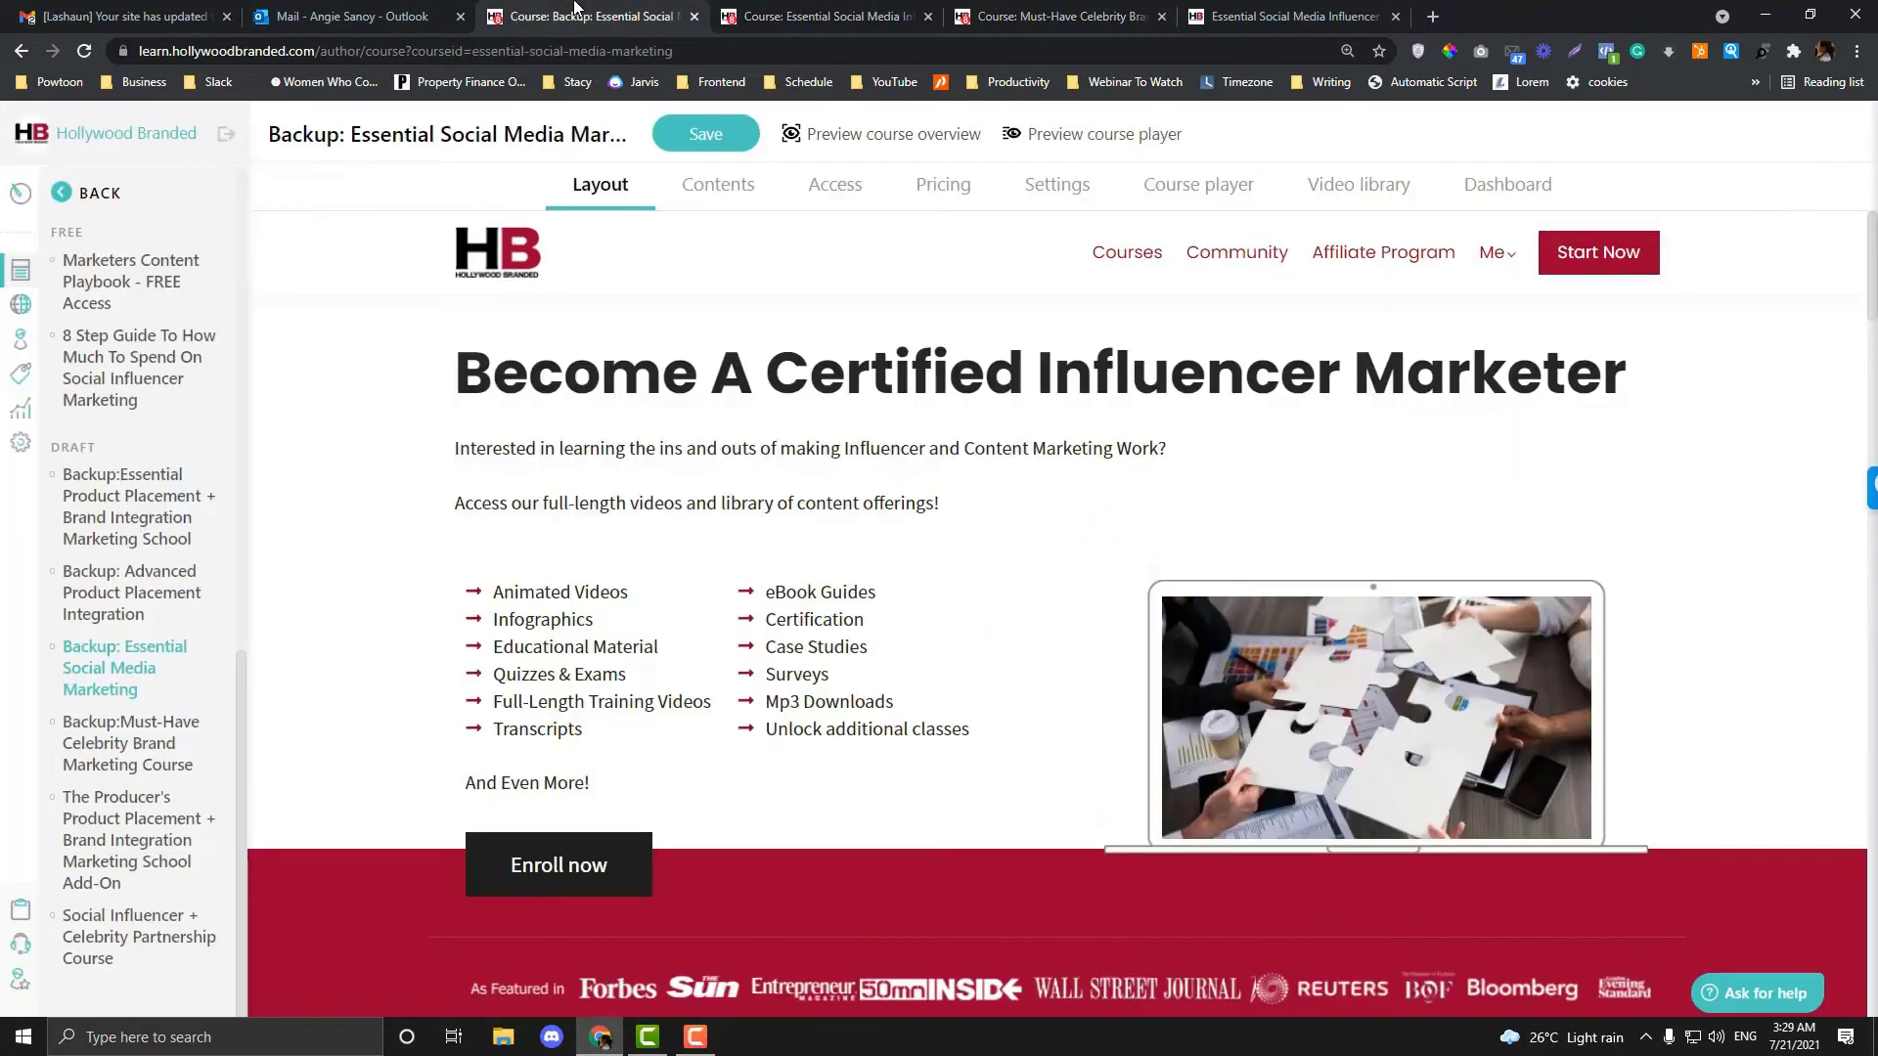
{"action": "left_click", "coordinate": [322, 393]}
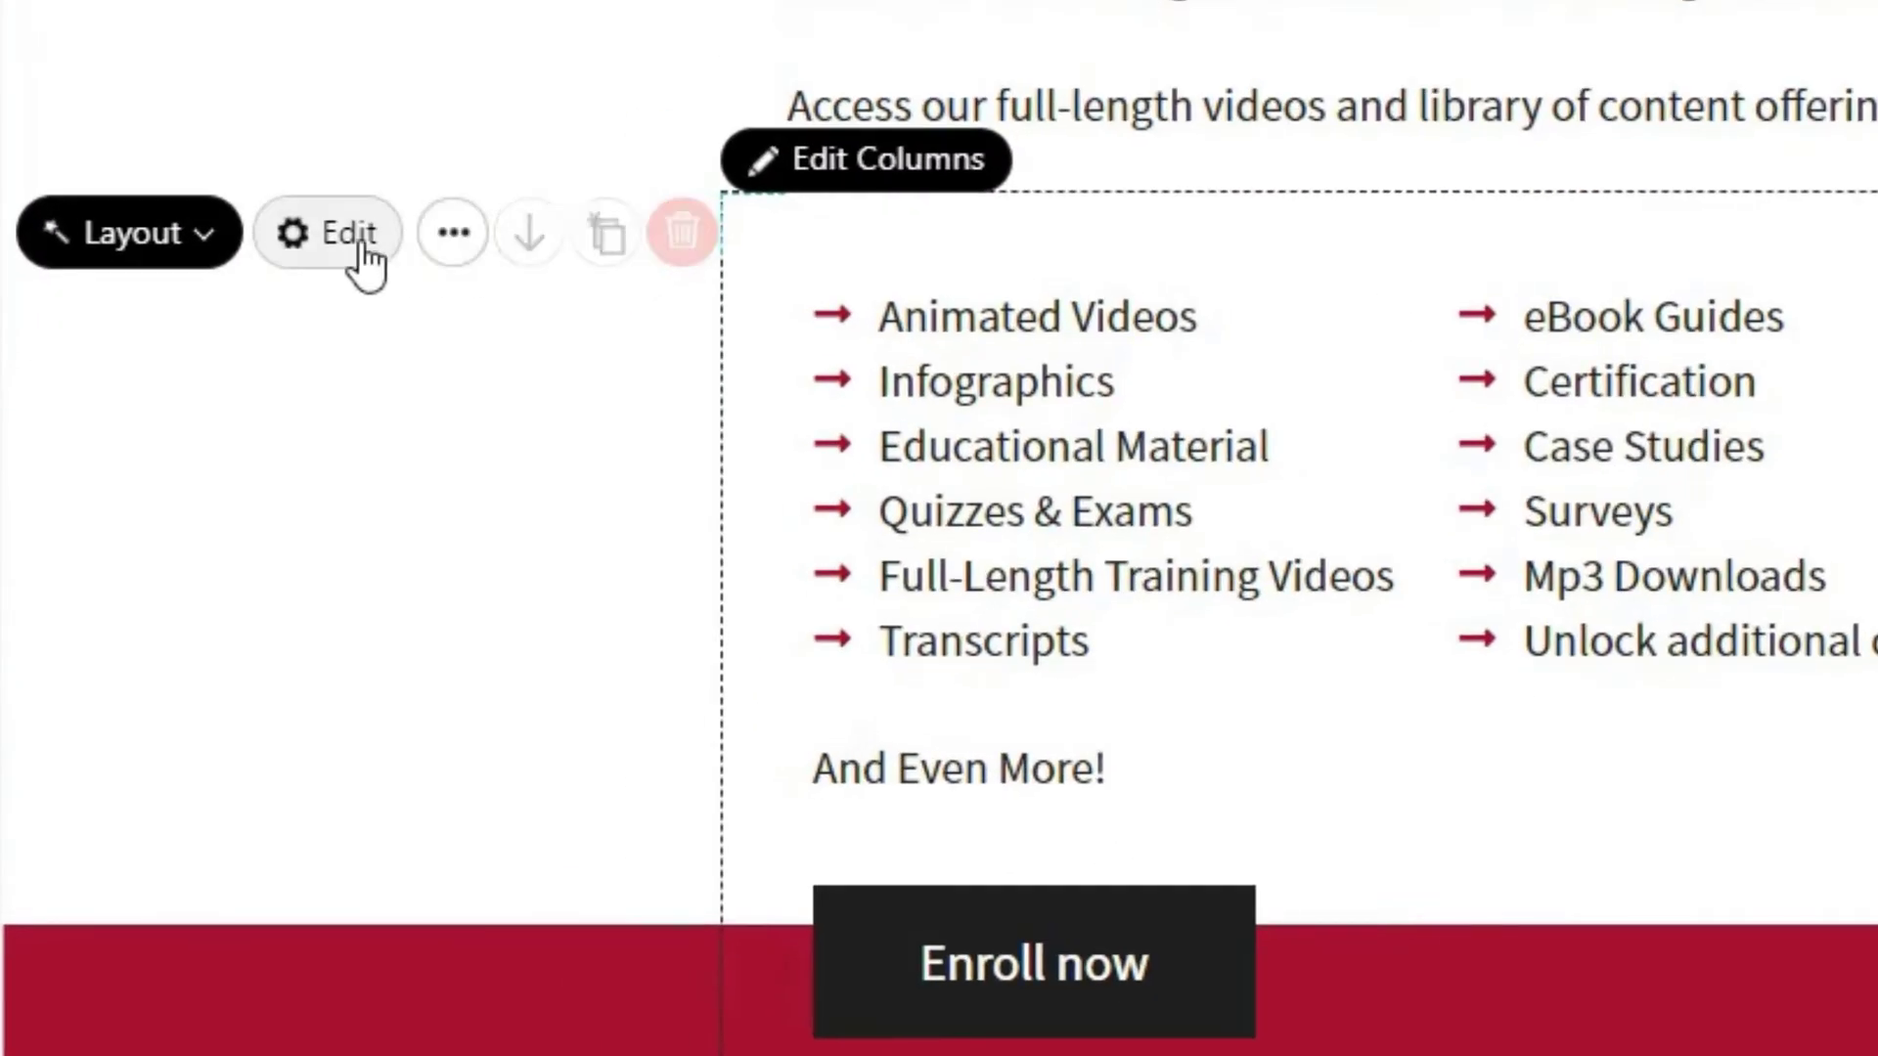
{"action": "mouse_move", "coordinate": [204, 515]}
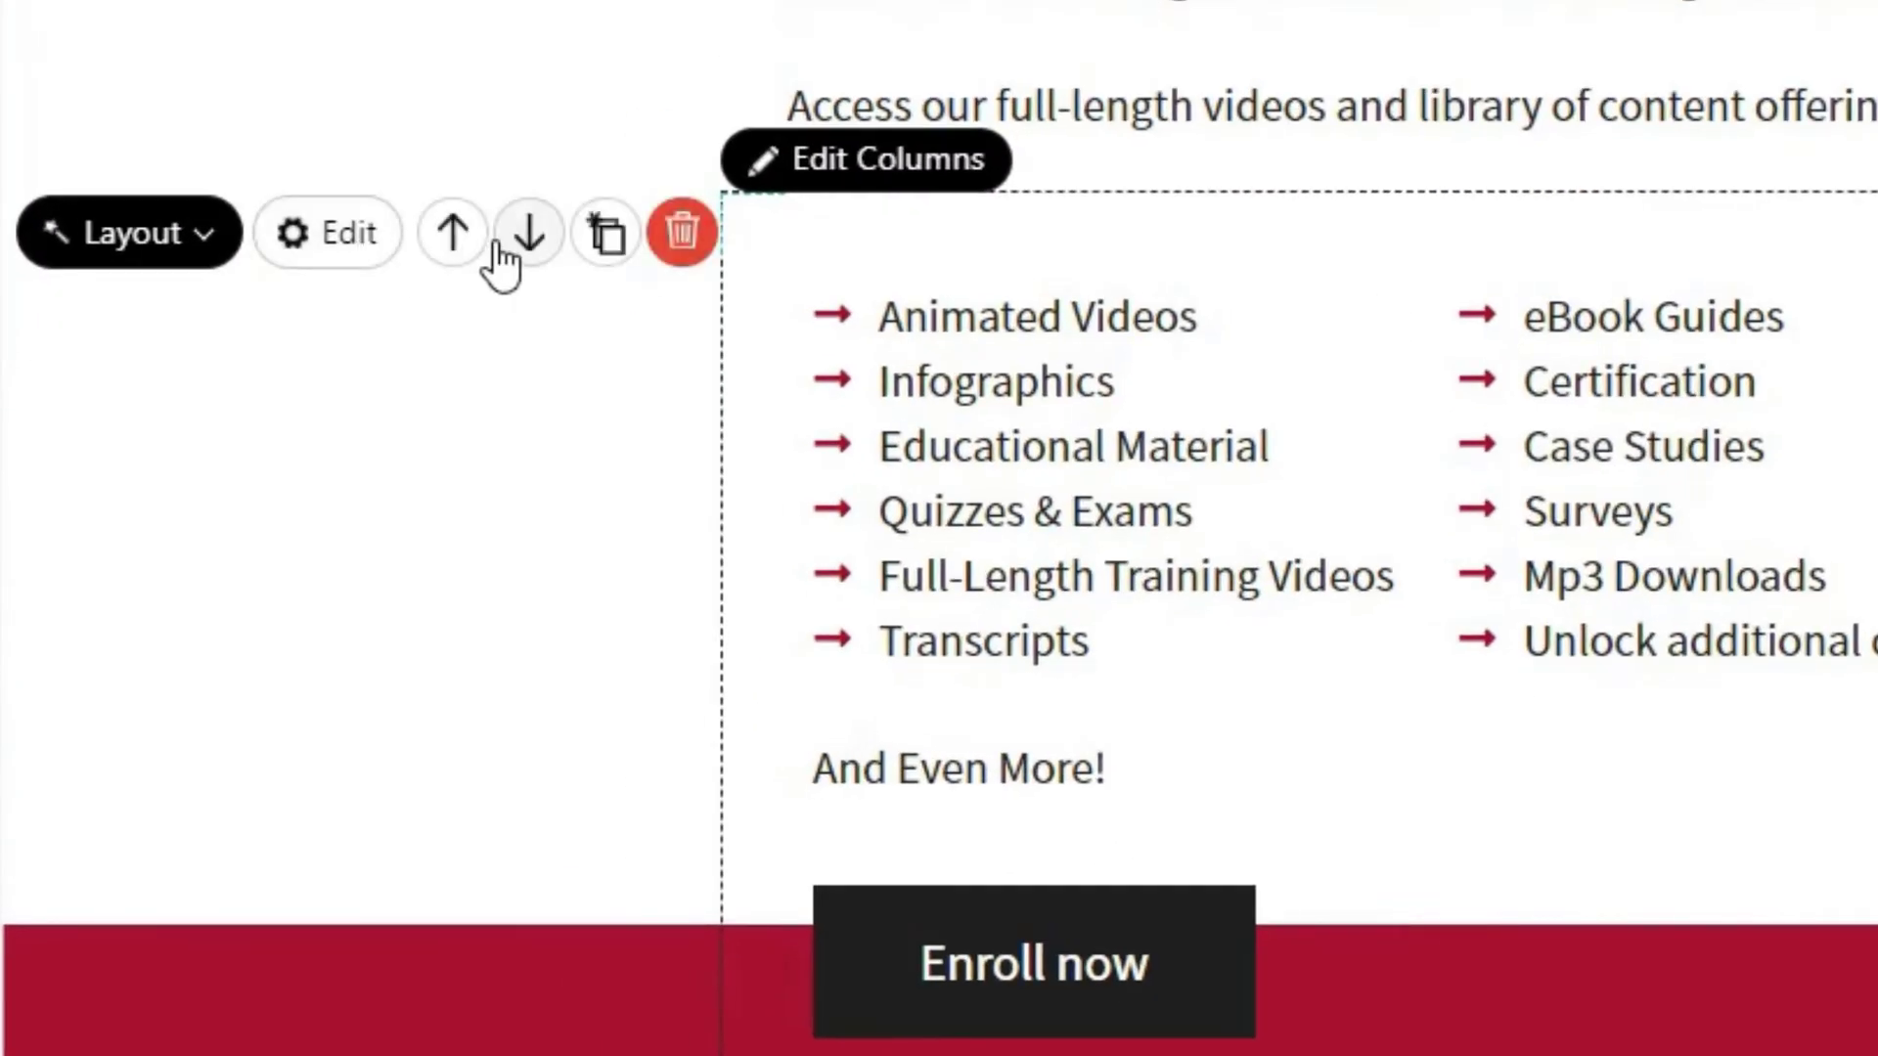
{"action": "left_click", "coordinate": [608, 245]}
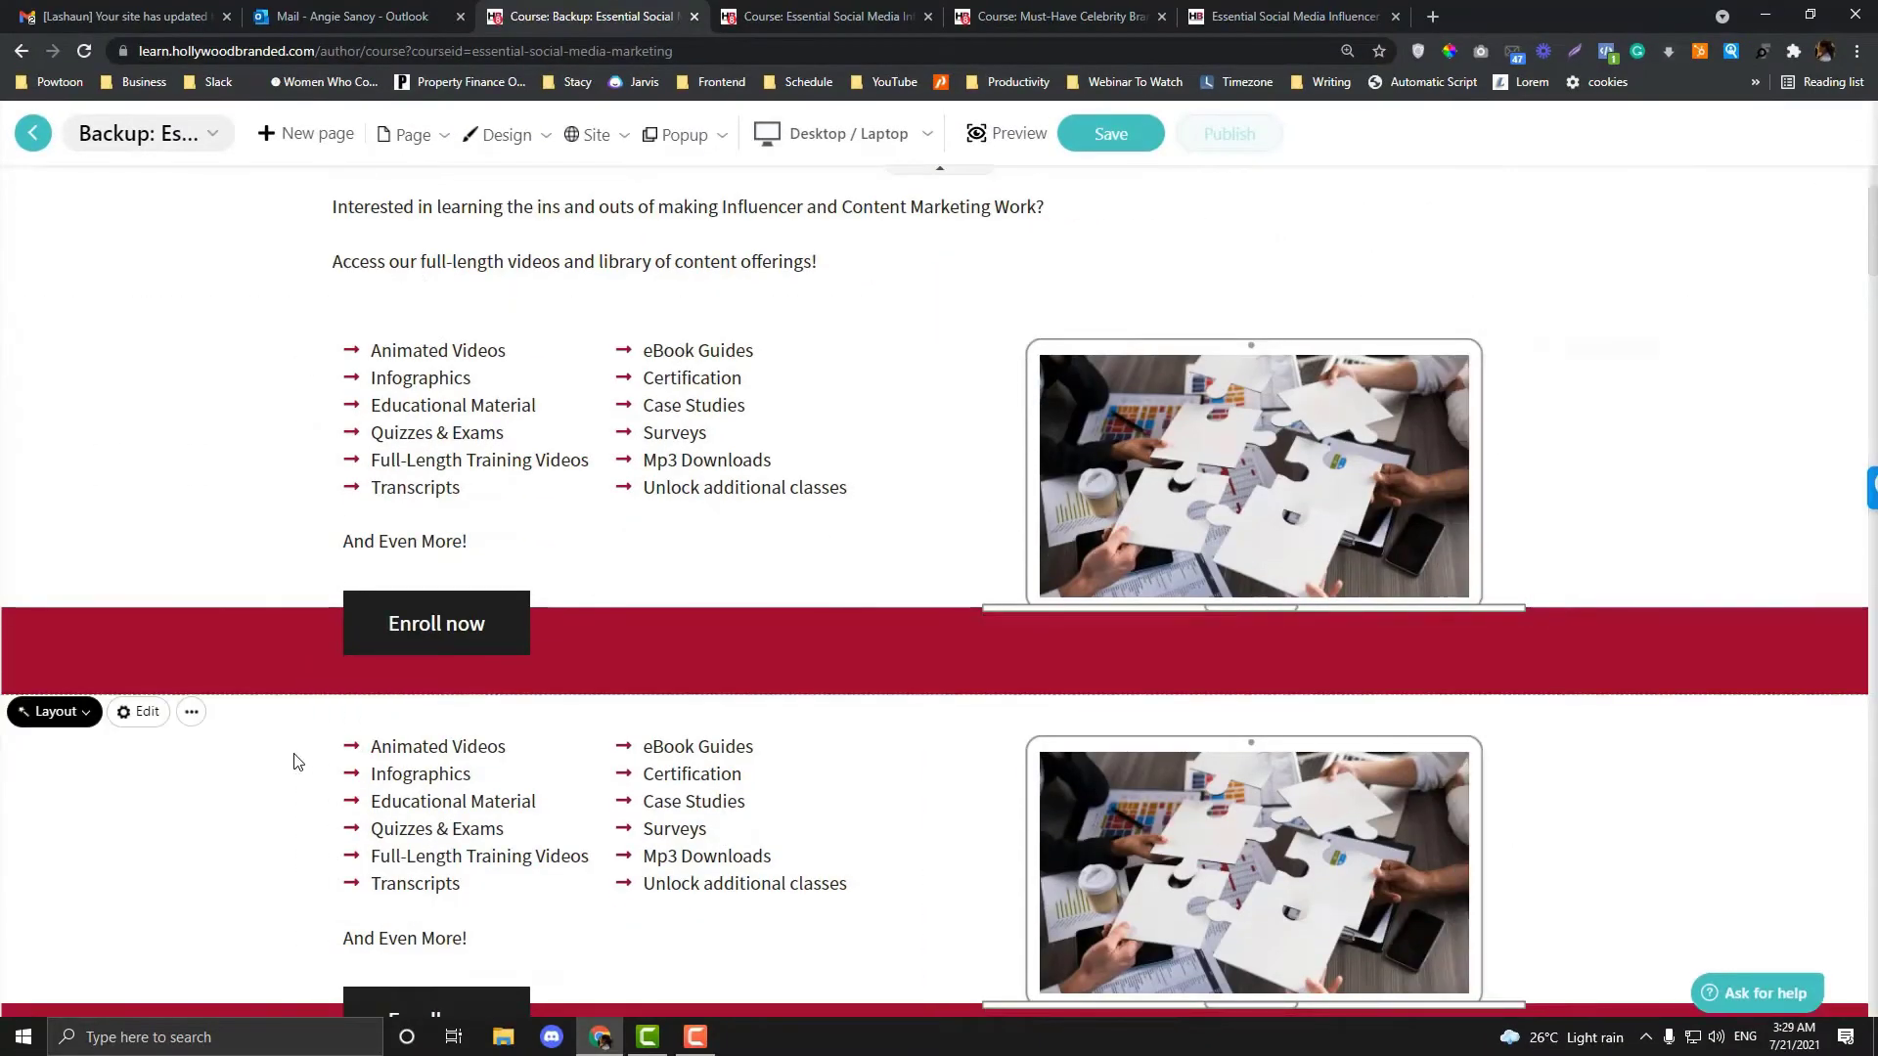
{"action": "left_click", "coordinate": [193, 775]}
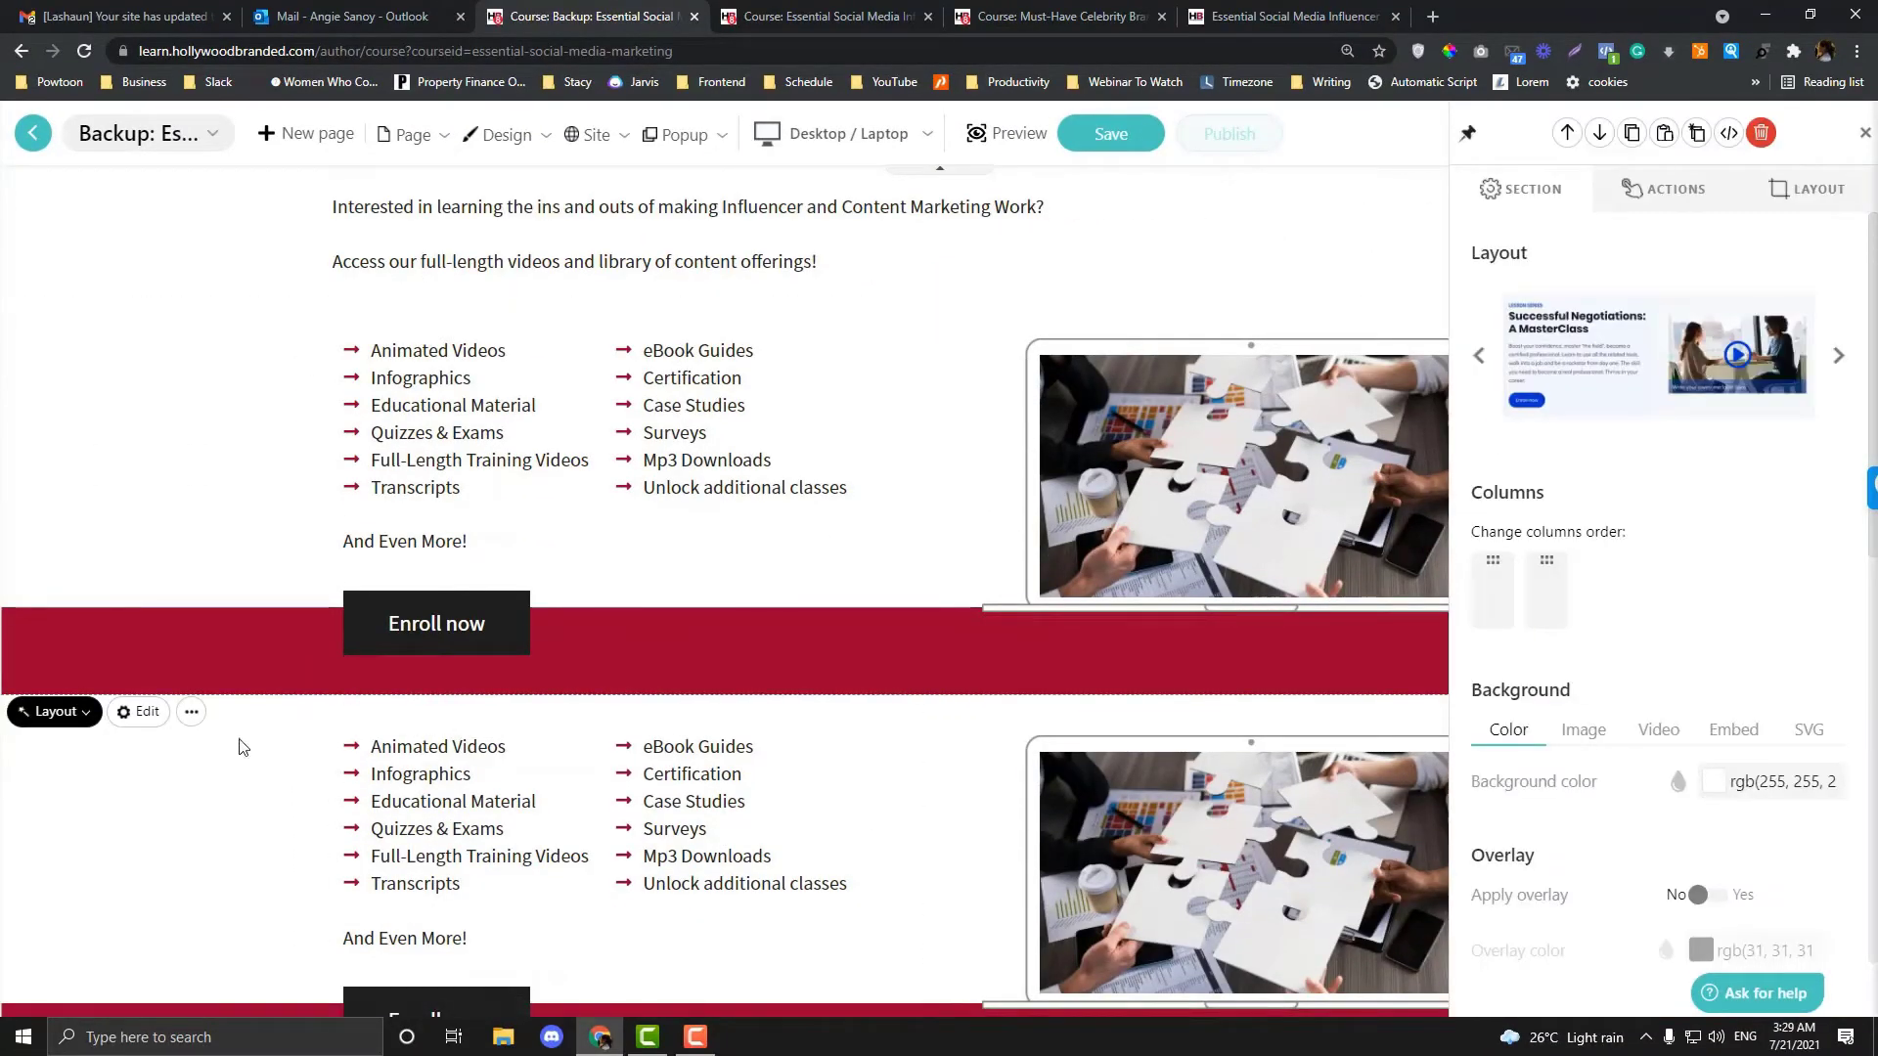
{"action": "left_click", "coordinate": [1864, 132]}
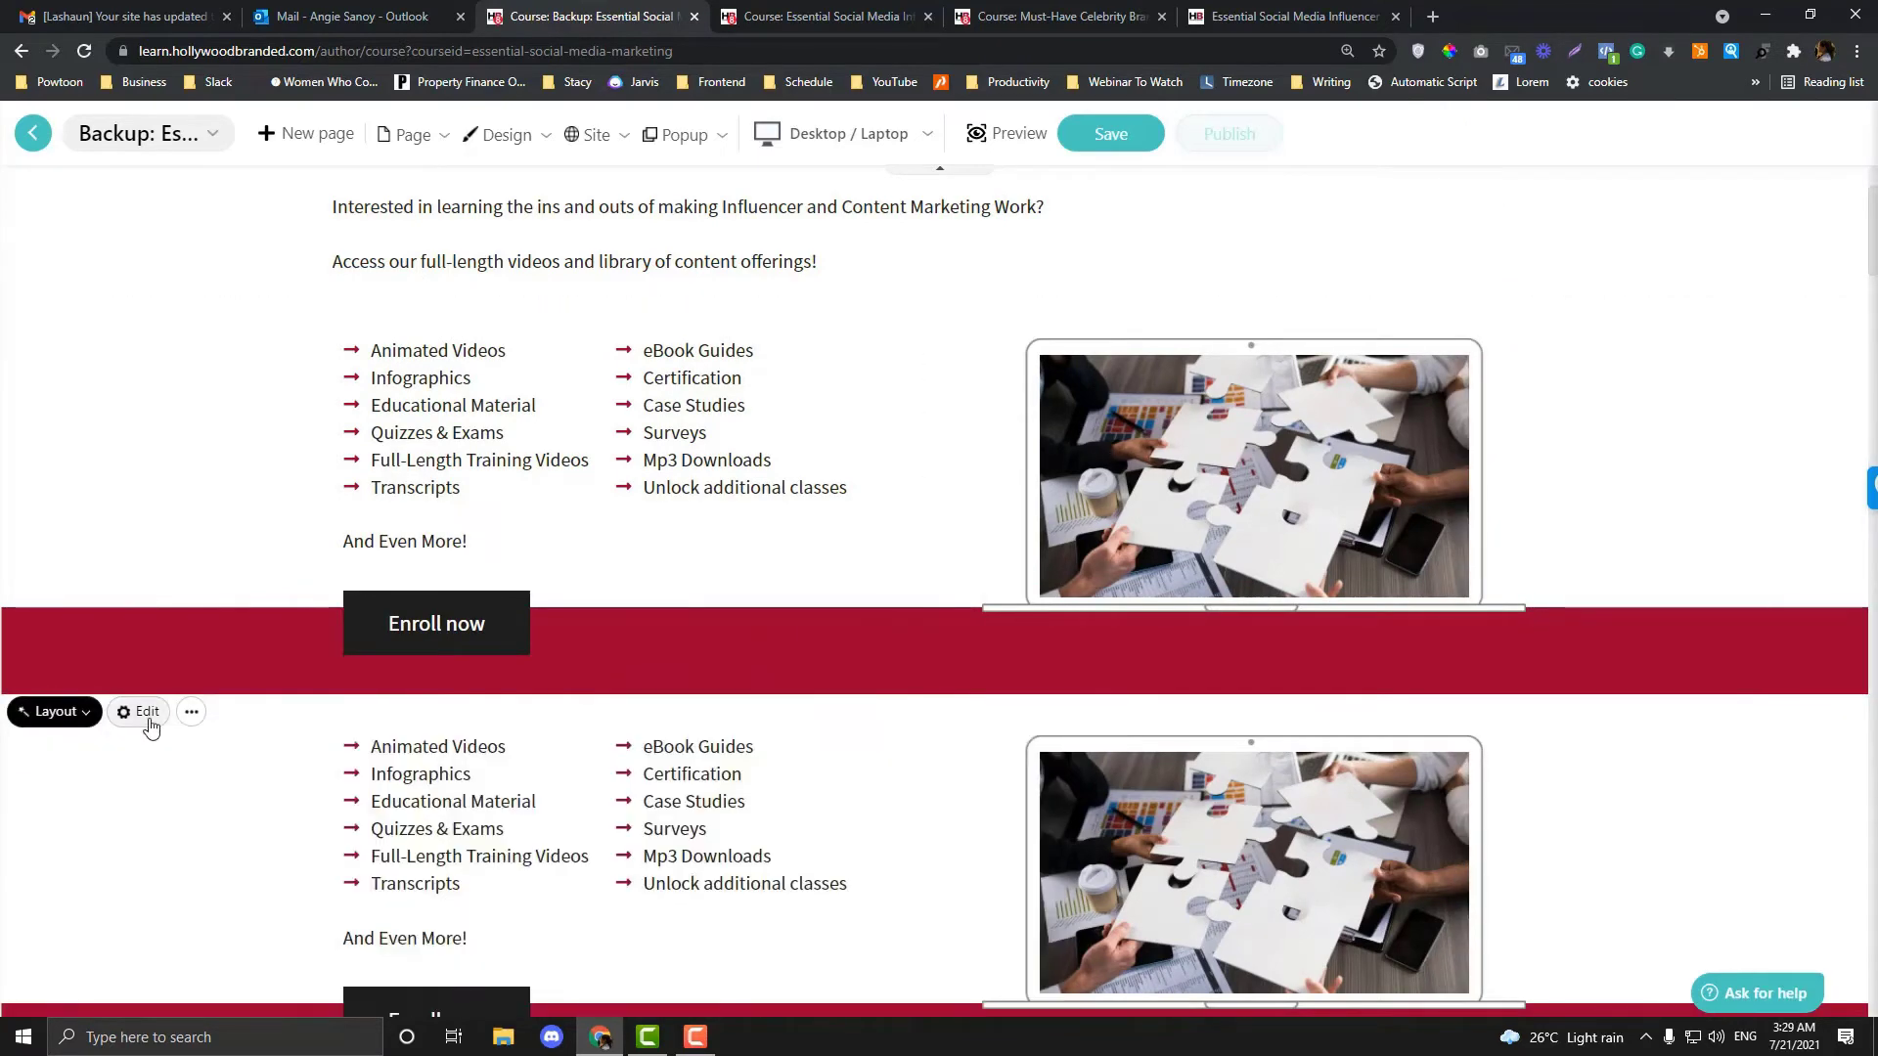
- Move the duplicated bullet-list section below the logo strip and the dark banner, and back up above the banner
{"action": "left_click", "coordinate": [224, 714]}
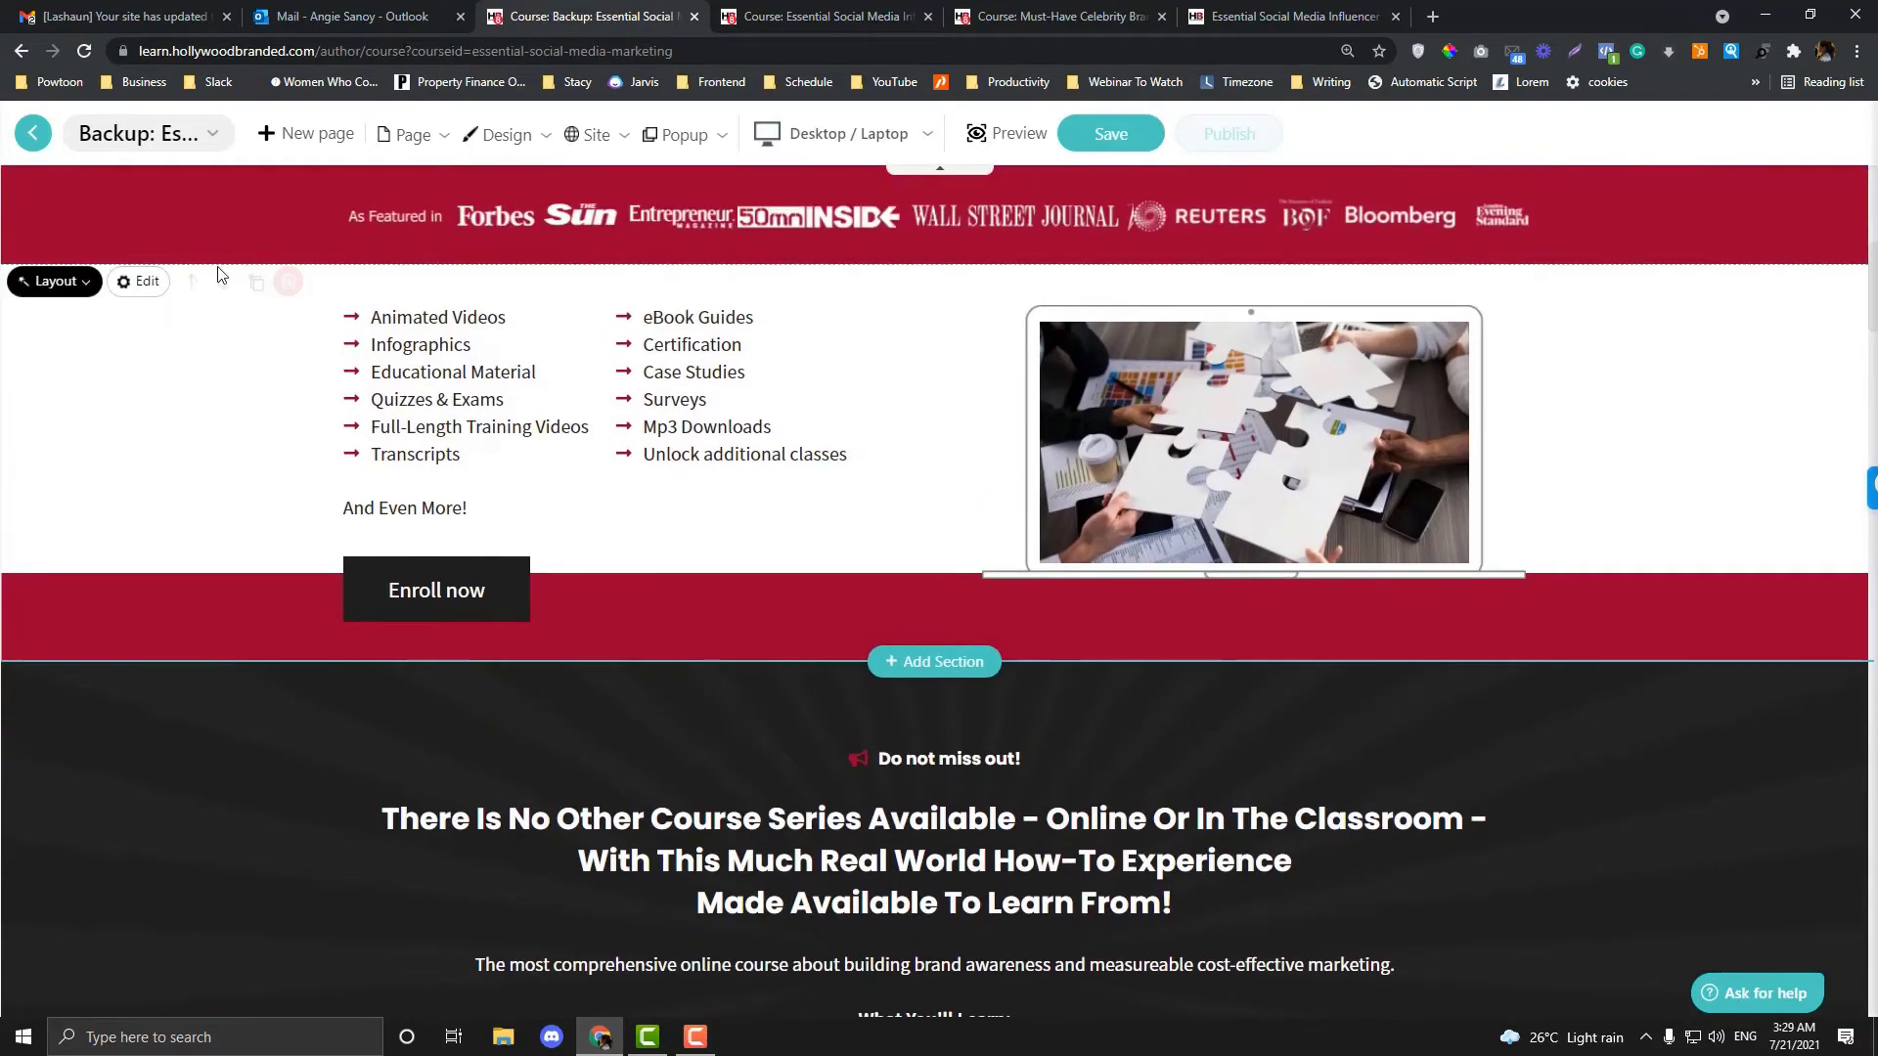
{"action": "scroll", "coordinate": [200, 328], "scroll_direction": "up", "scroll_amount": 2}
{"action": "left_click", "coordinate": [221, 479]}
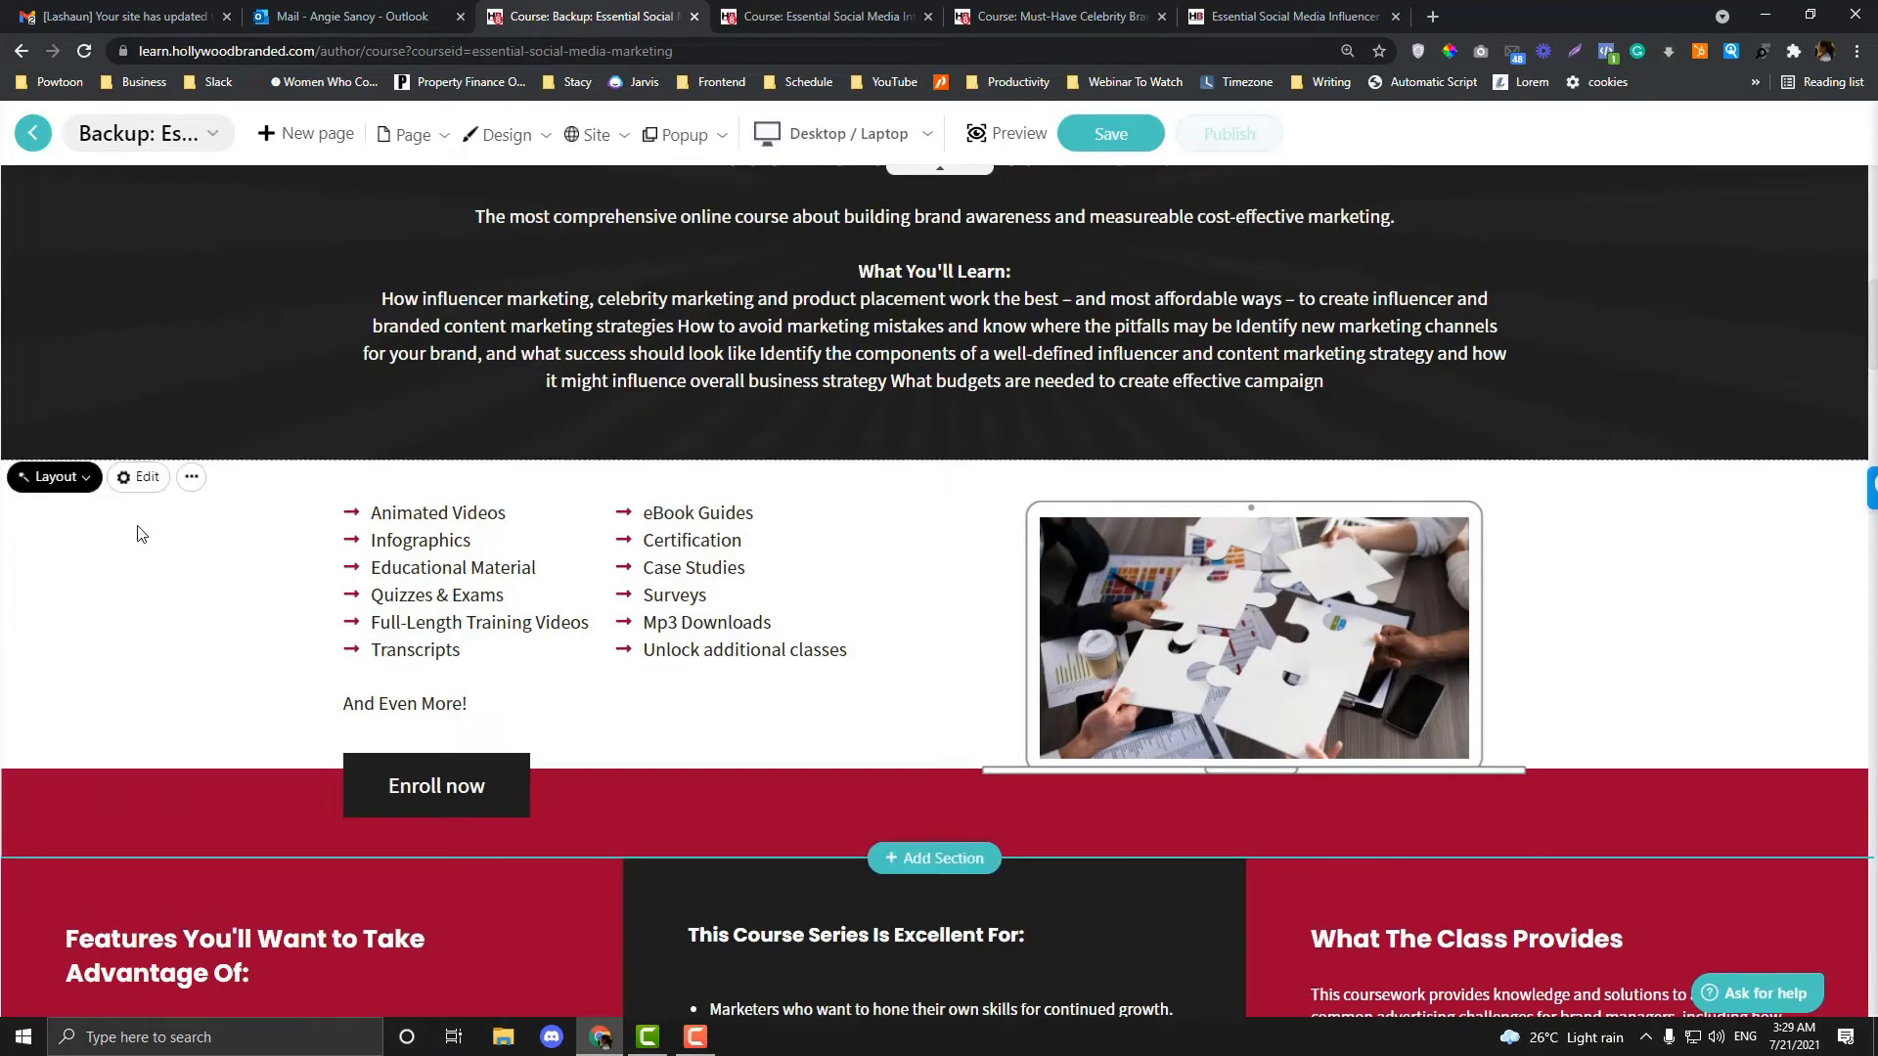
{"action": "left_click", "coordinate": [156, 528]}
{"action": "left_click", "coordinate": [197, 486]}
- Delete the duplicated bullet-list section from the Backup course page
{"action": "scroll", "coordinate": [198, 487], "scroll_direction": "up", "scroll_amount": 5}
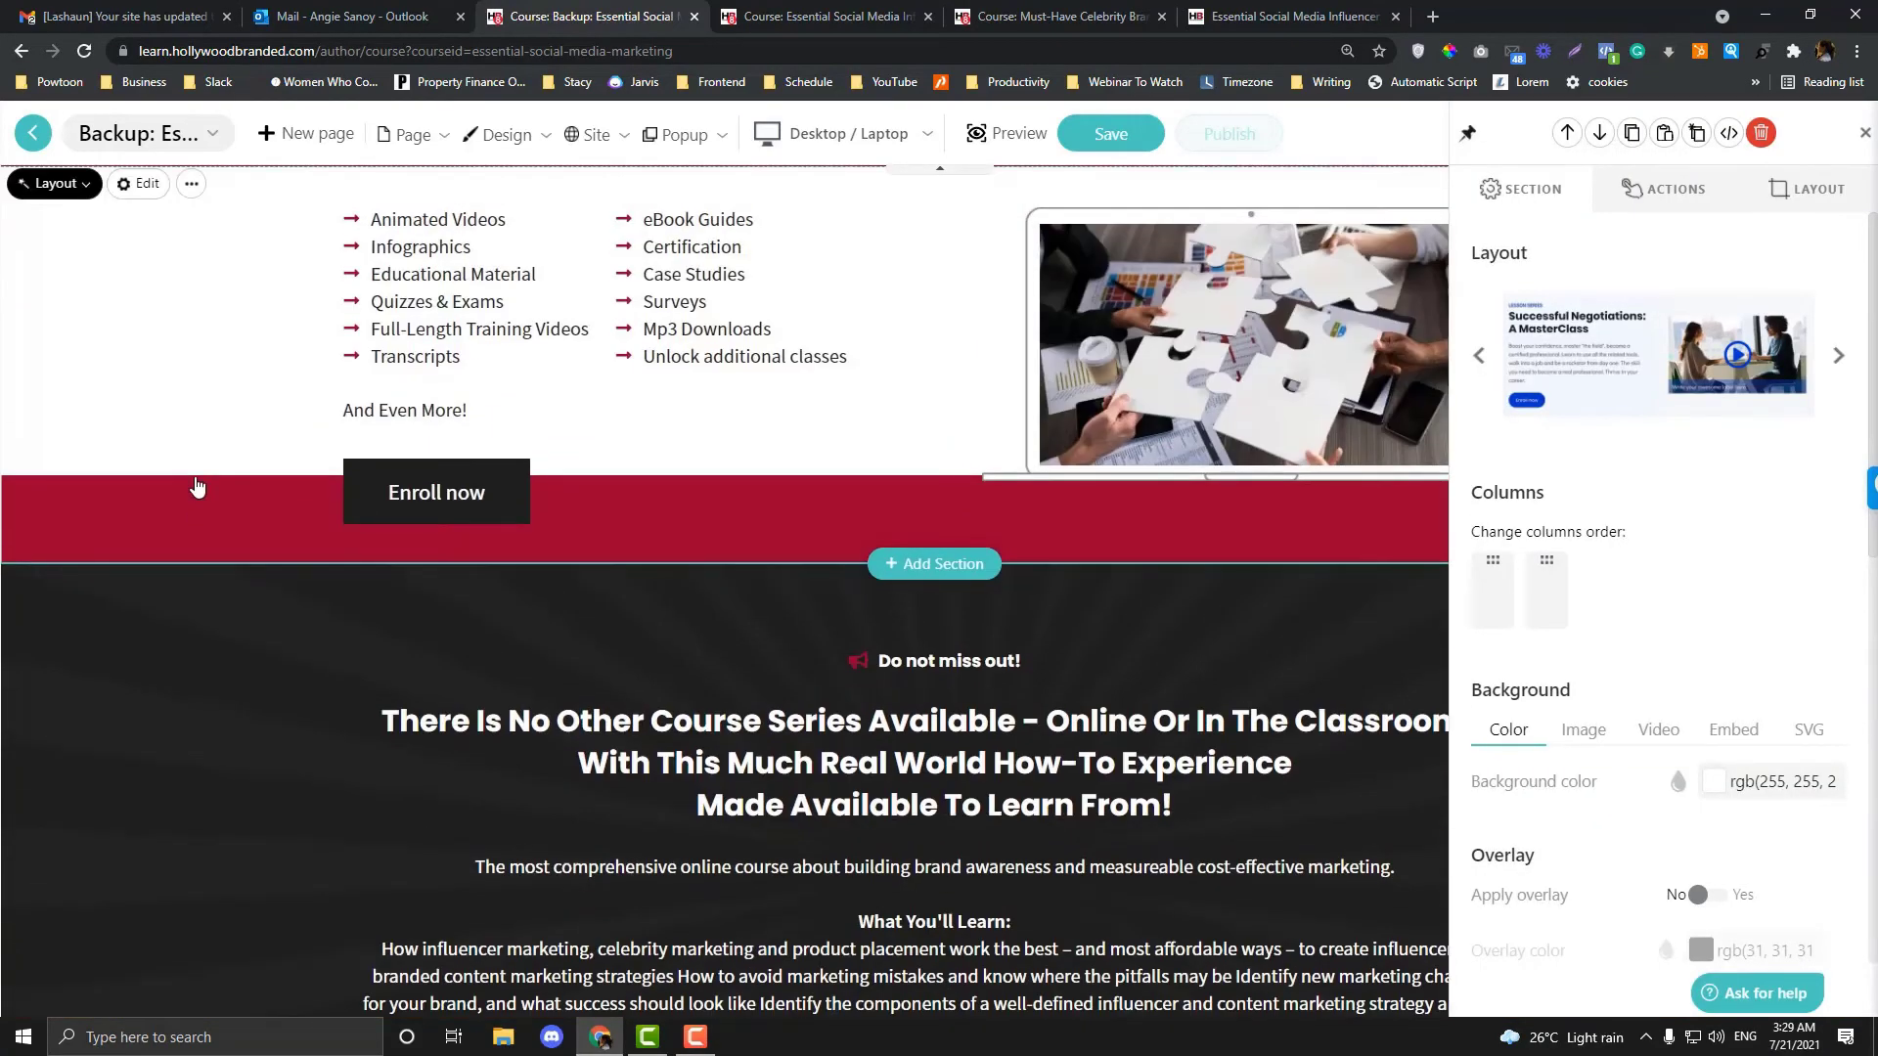
{"action": "scroll", "coordinate": [343, 431], "scroll_direction": "up", "scroll_amount": 2}
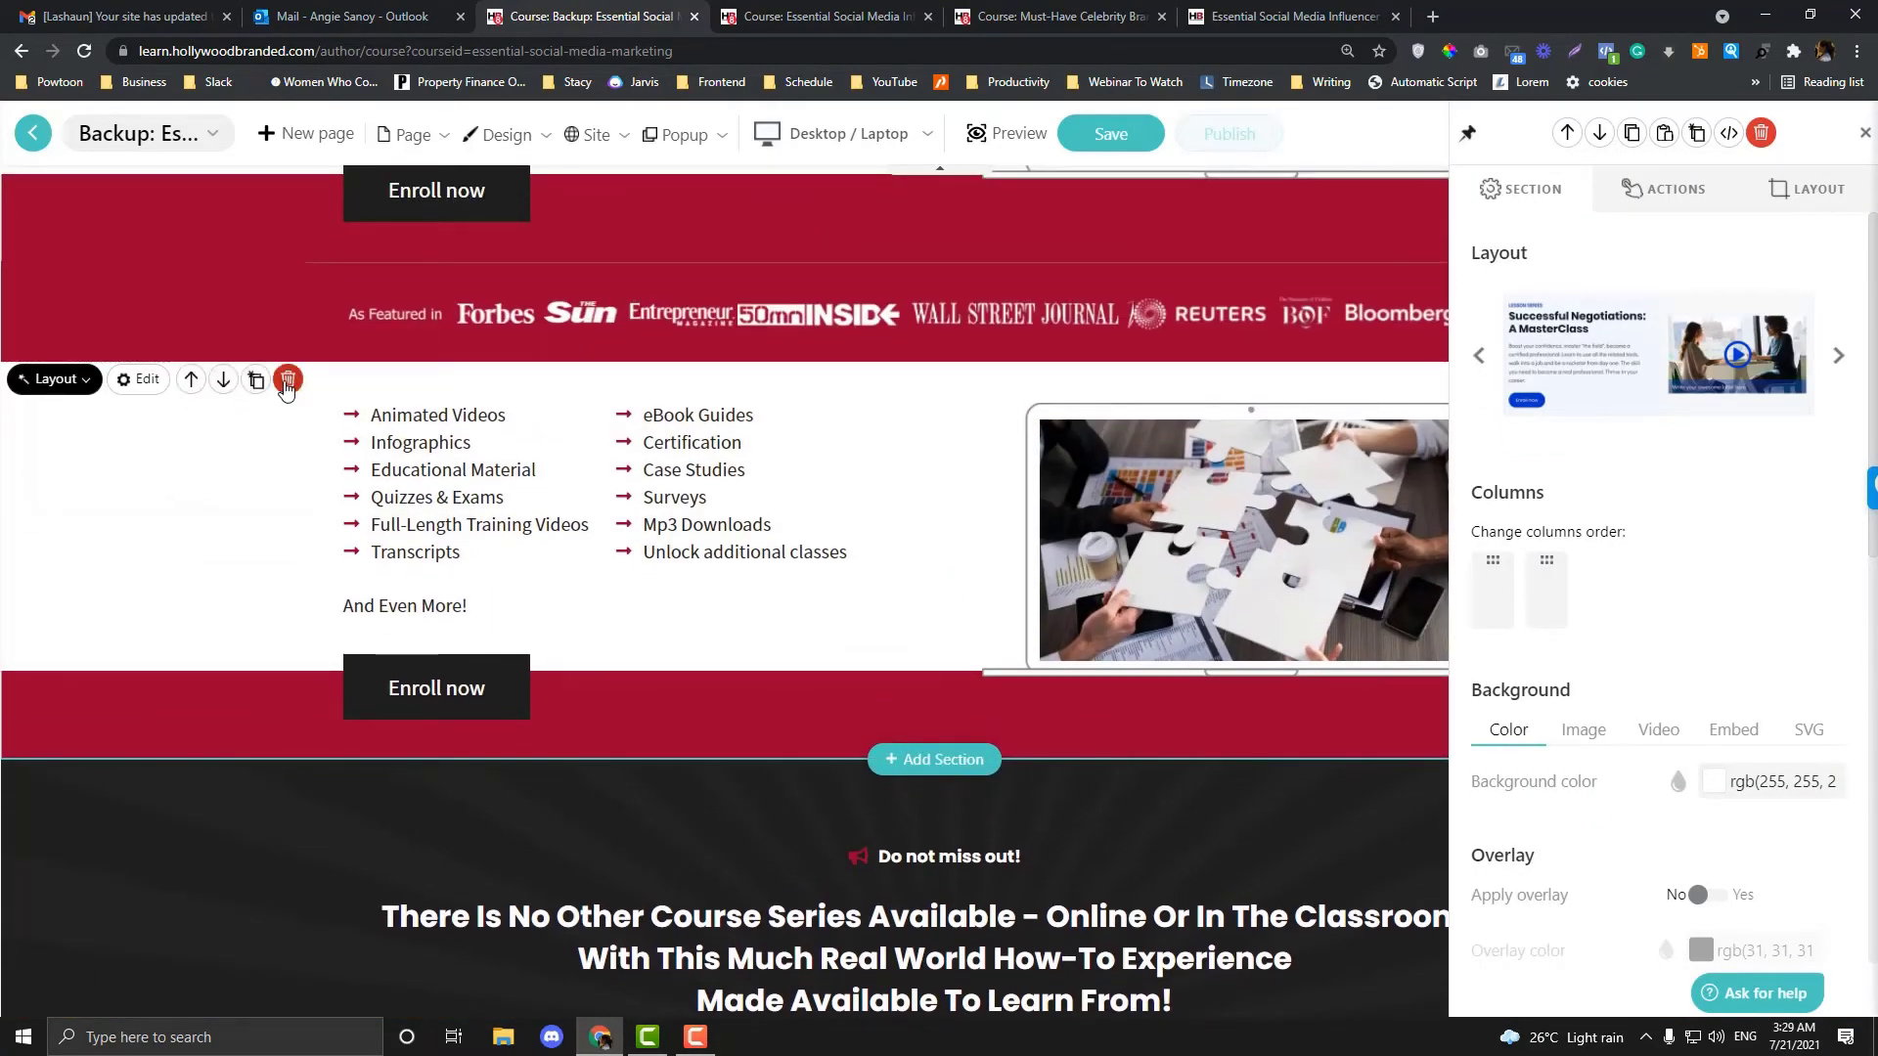
{"action": "left_click", "coordinate": [287, 380]}
{"action": "left_click", "coordinate": [1025, 612]}
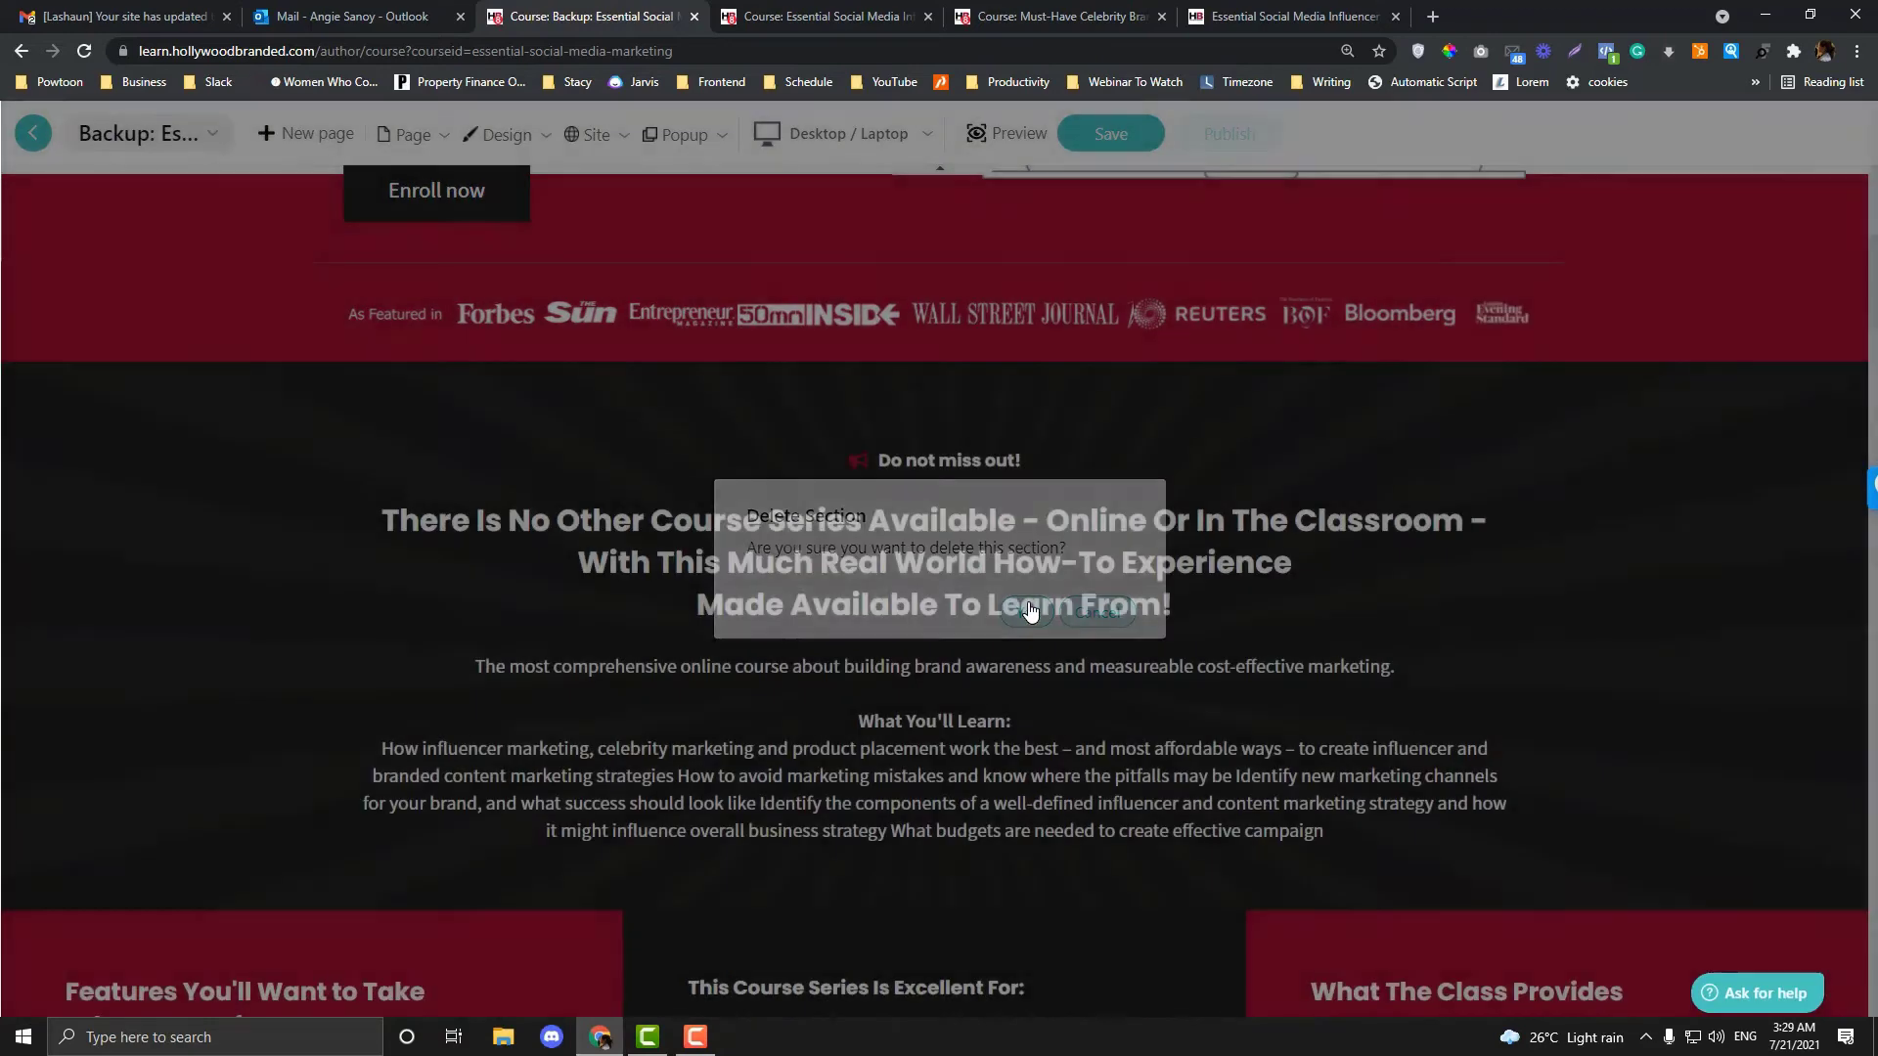
{"action": "scroll", "coordinate": [1029, 602], "scroll_direction": "up", "scroll_amount": 3}
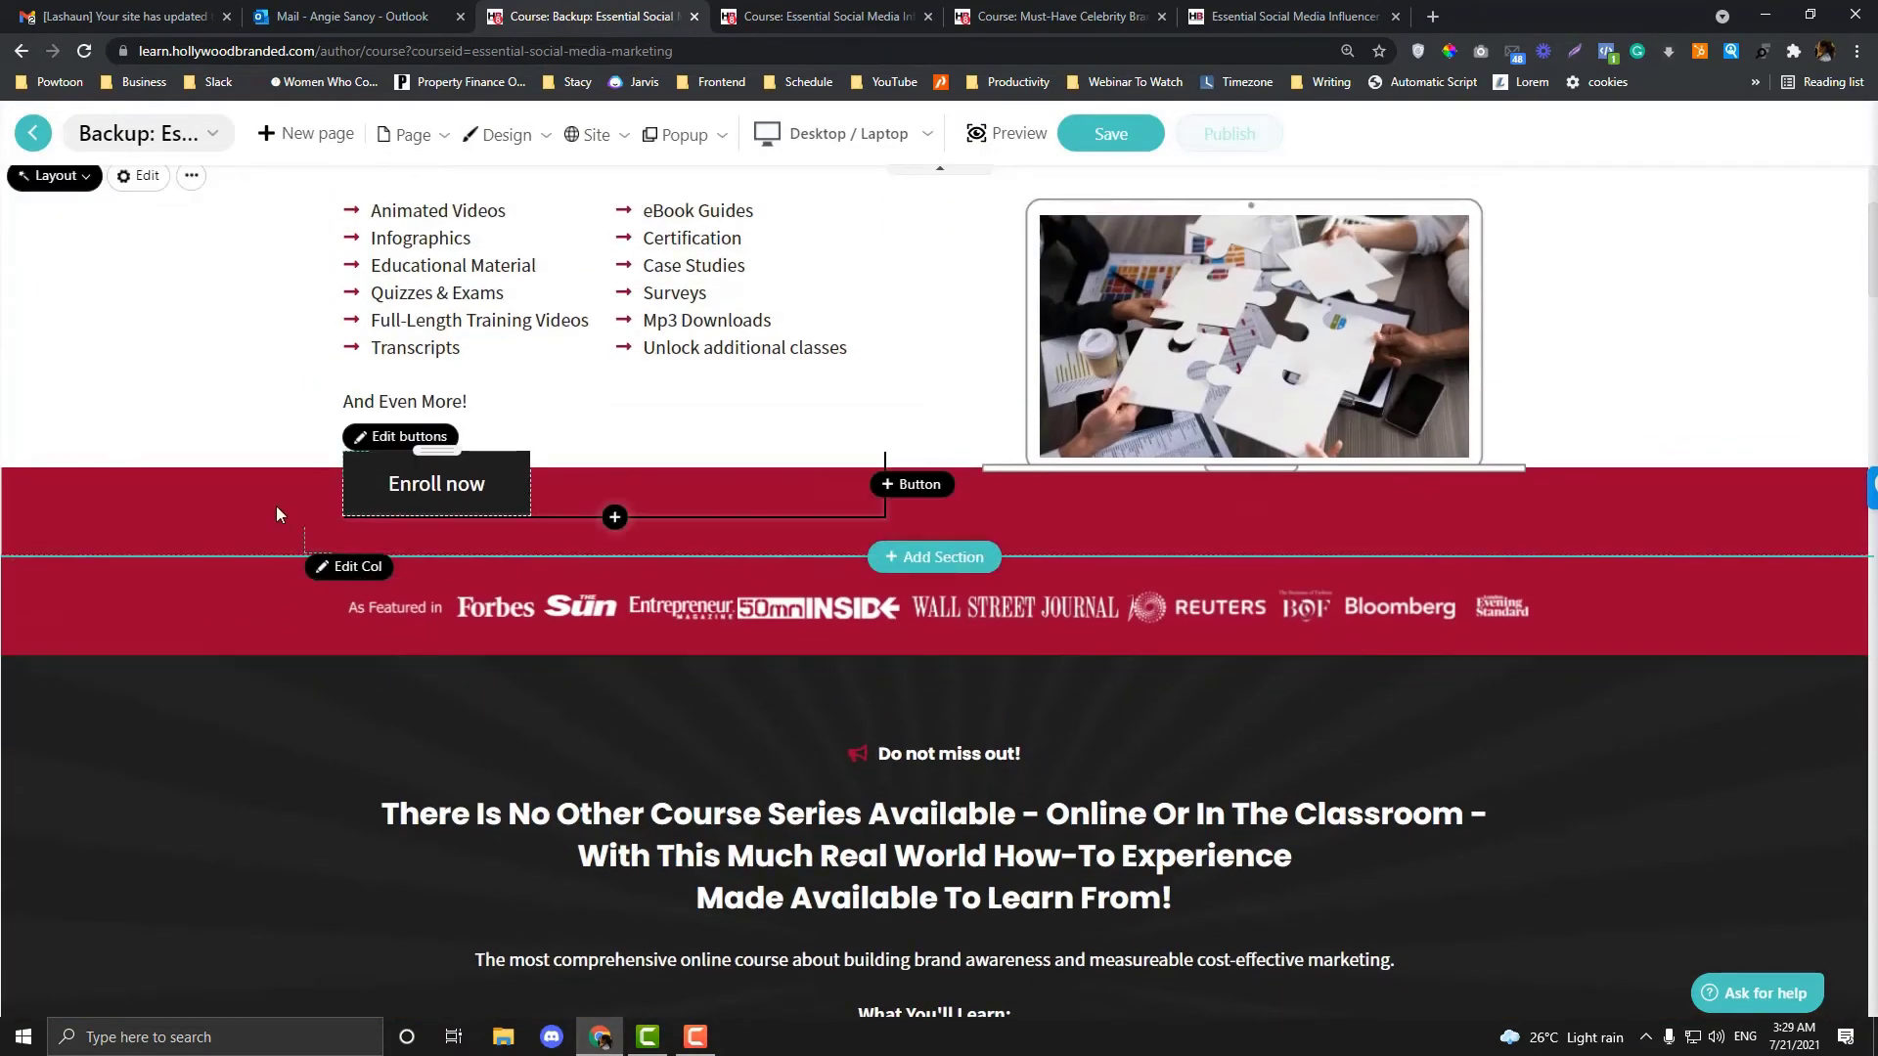
{"action": "left_click", "coordinate": [192, 601]}
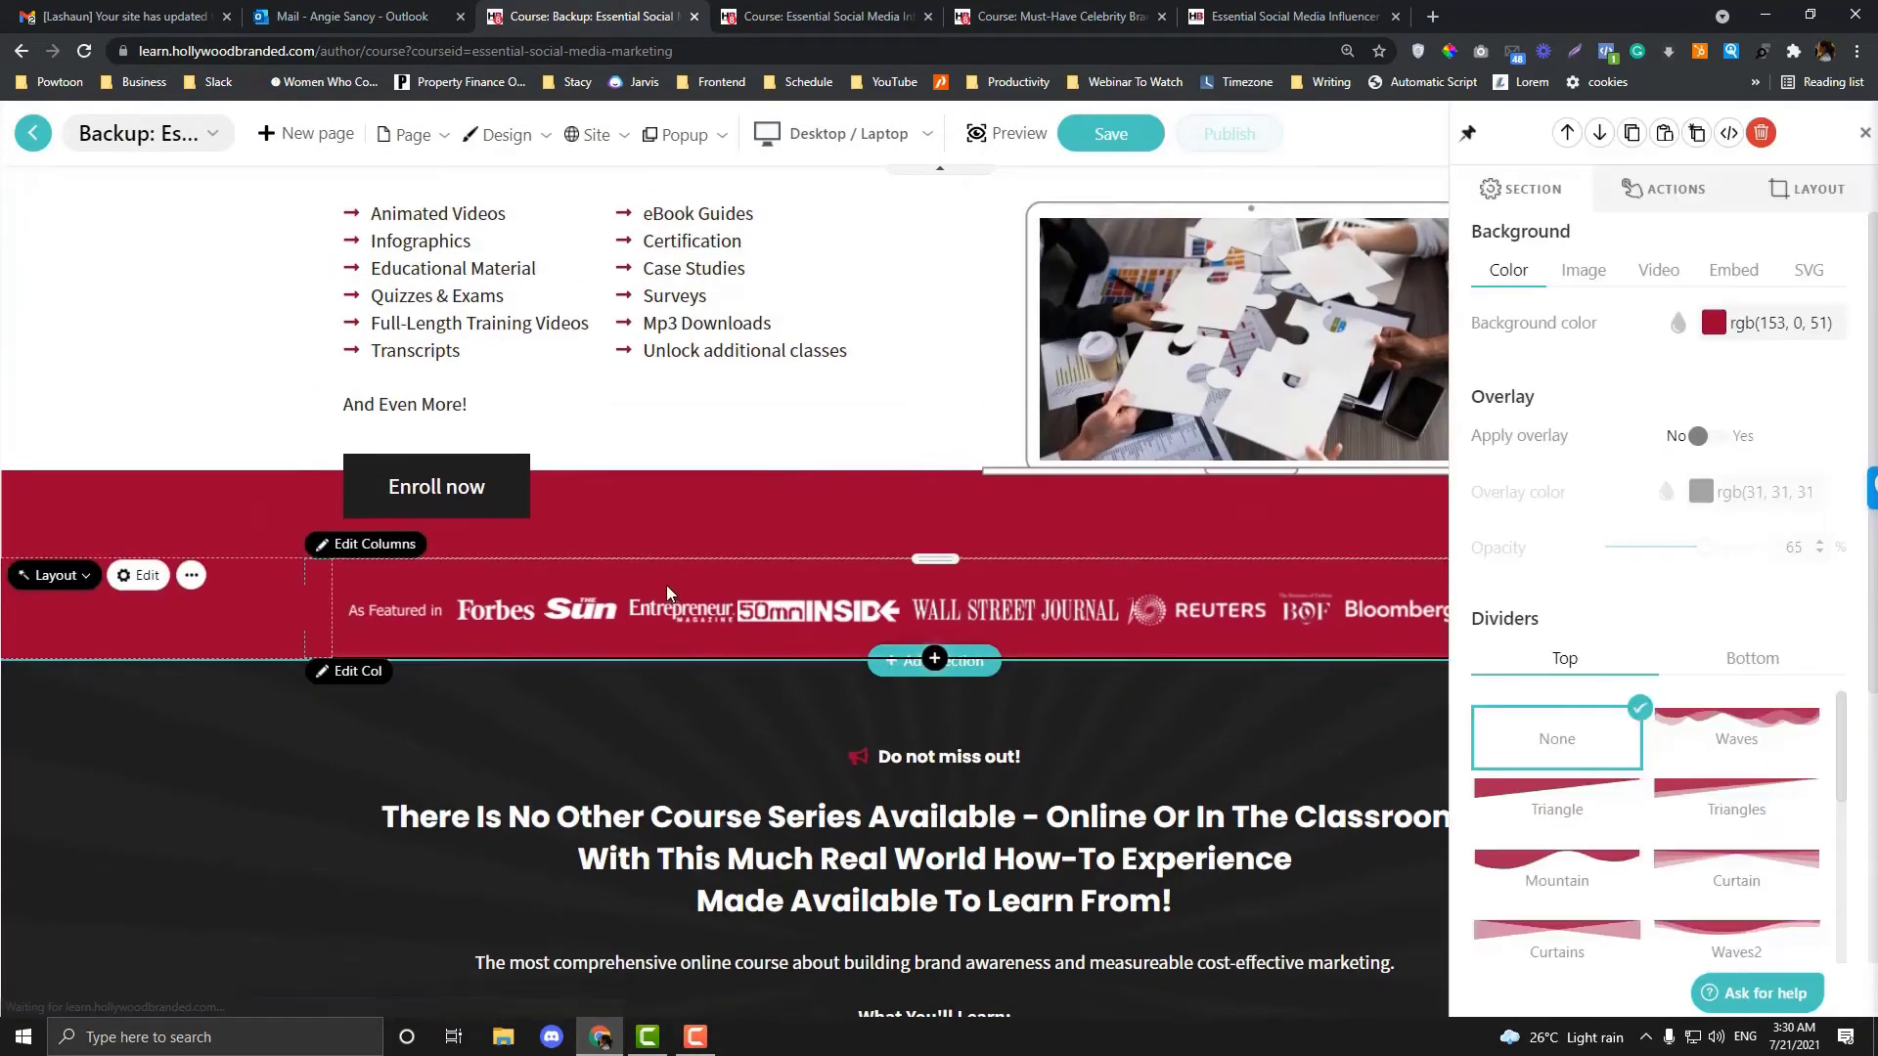
{"action": "scroll", "coordinate": [808, 618], "scroll_direction": "down", "scroll_amount": 15}
{"action": "scroll", "coordinate": [807, 618], "scroll_direction": "up", "scroll_amount": 18}
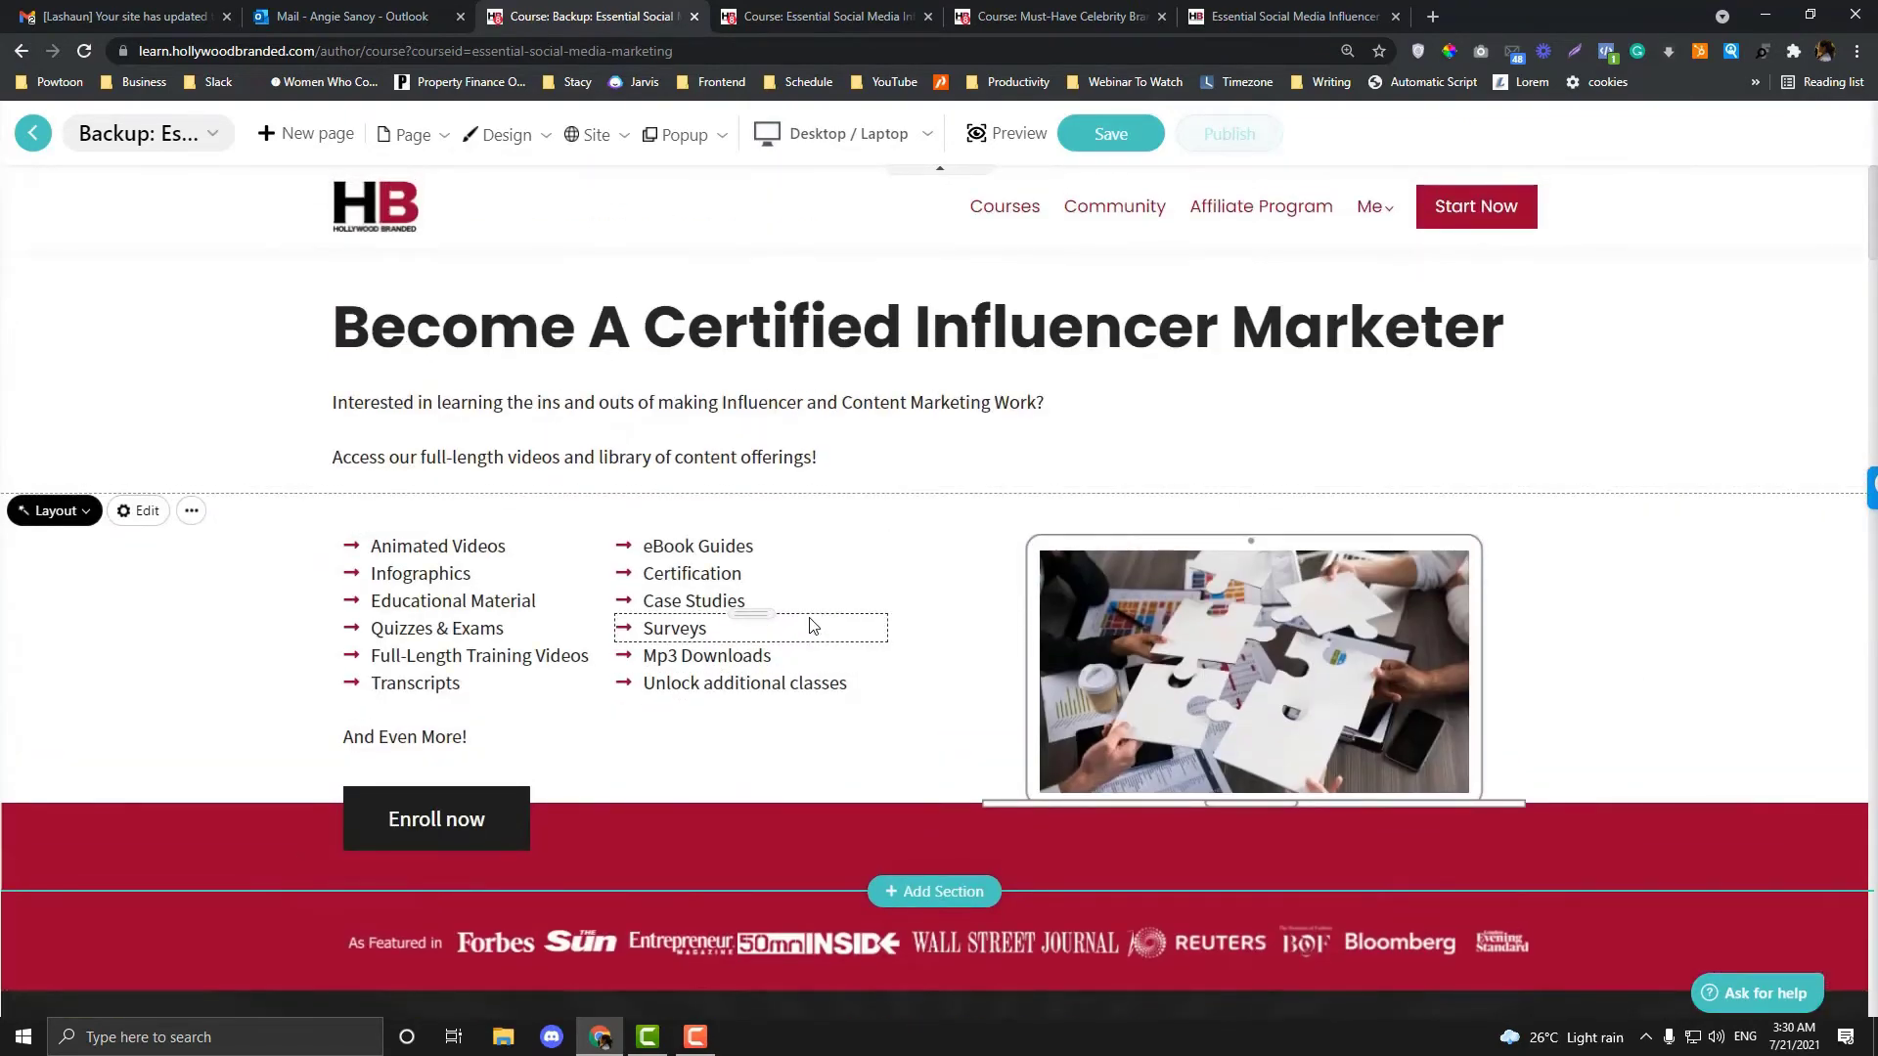
- Duplicate the photo and headline section on the Essential Social Media Influencer Marketing Course page and delete the extra copy
{"action": "left_click", "coordinate": [798, 12]}
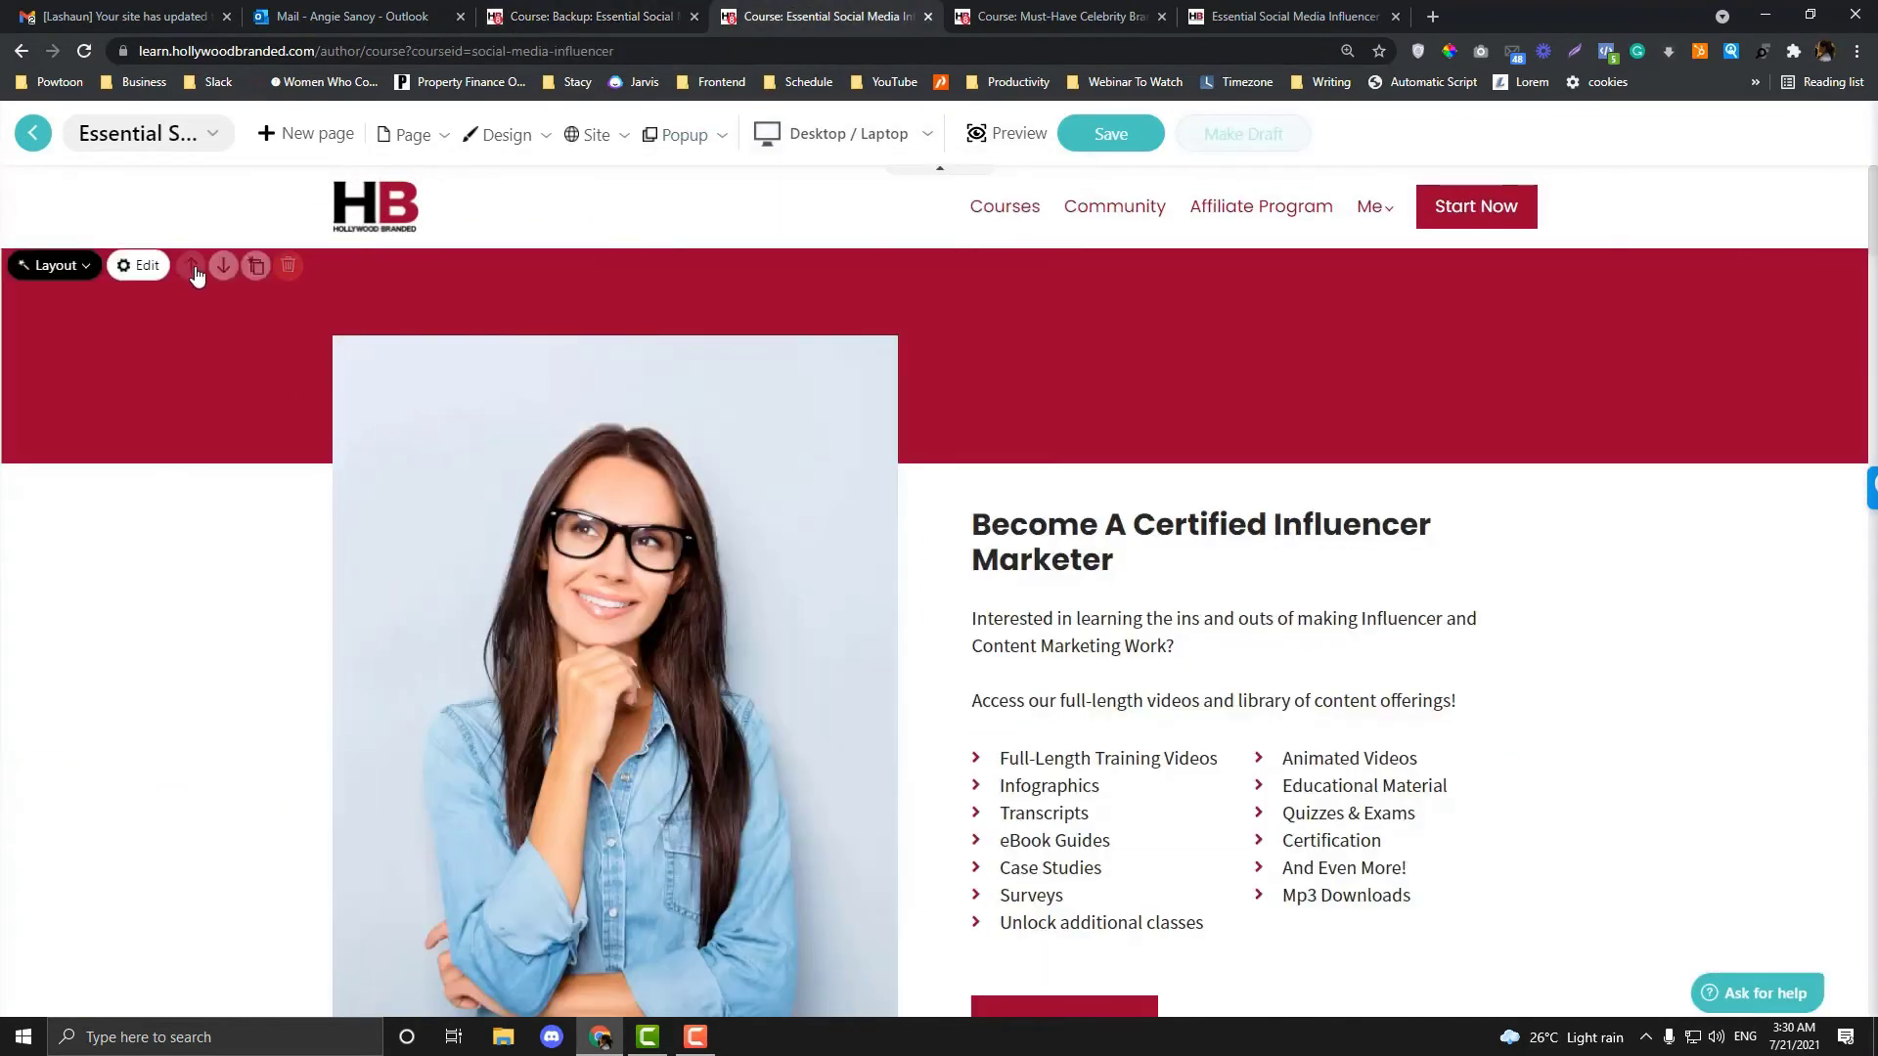
{"action": "left_click", "coordinate": [257, 266]}
{"action": "scroll", "coordinate": [454, 630], "scroll_direction": "down", "scroll_amount": 4}
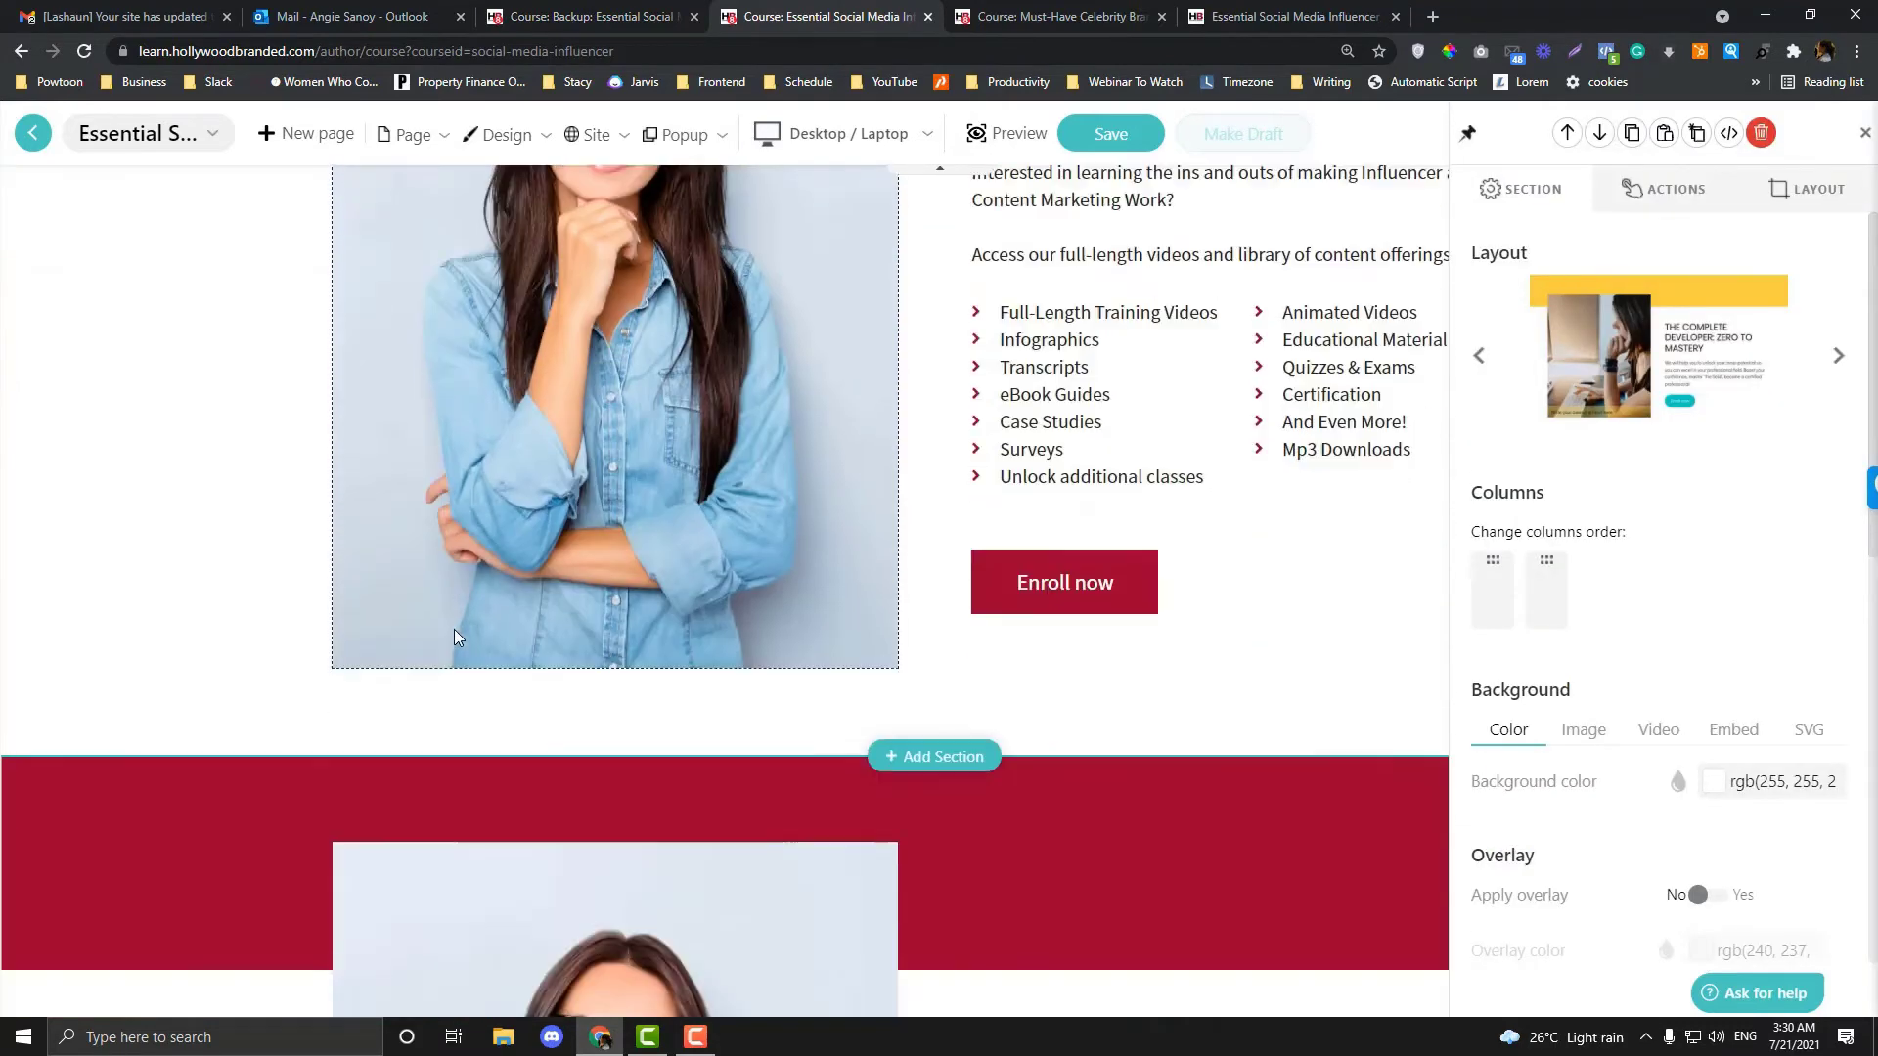
{"action": "mouse_move", "coordinate": [201, 789]}
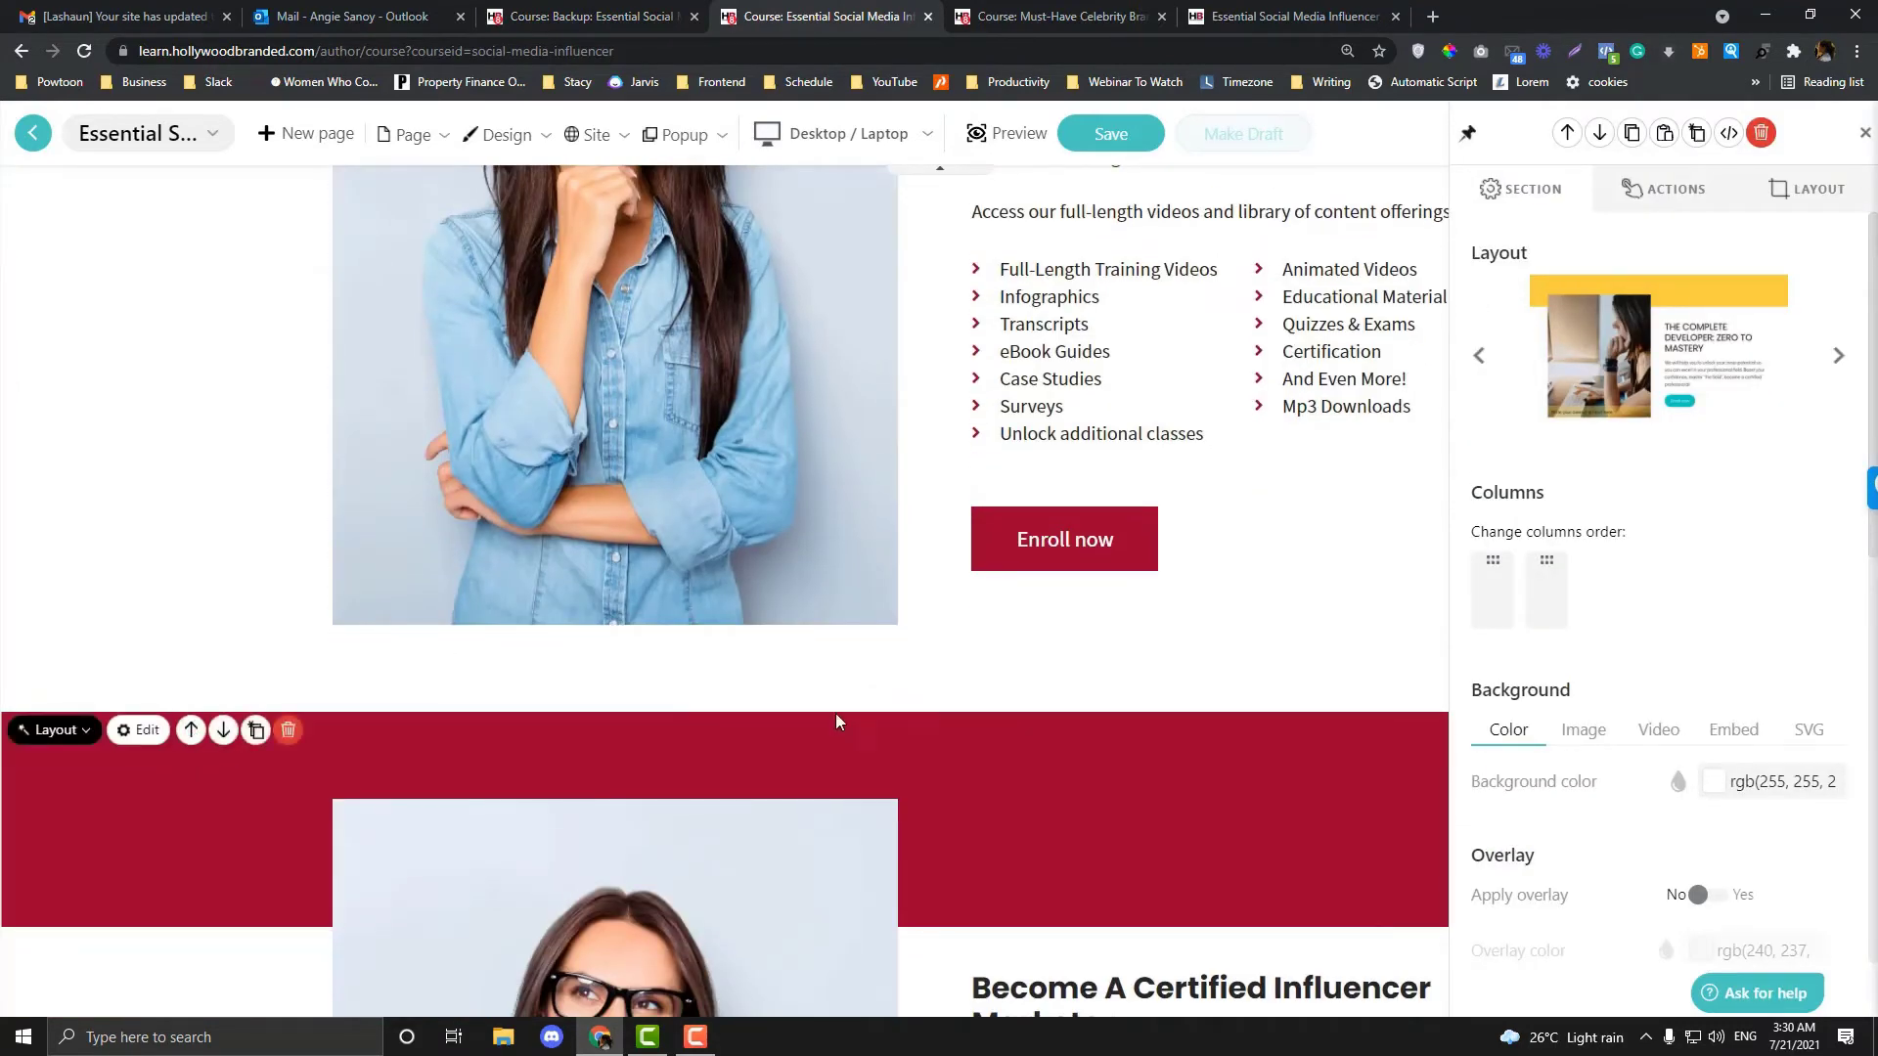
{"action": "left_click", "coordinate": [1864, 137]}
{"action": "mouse_move", "coordinate": [137, 778]}
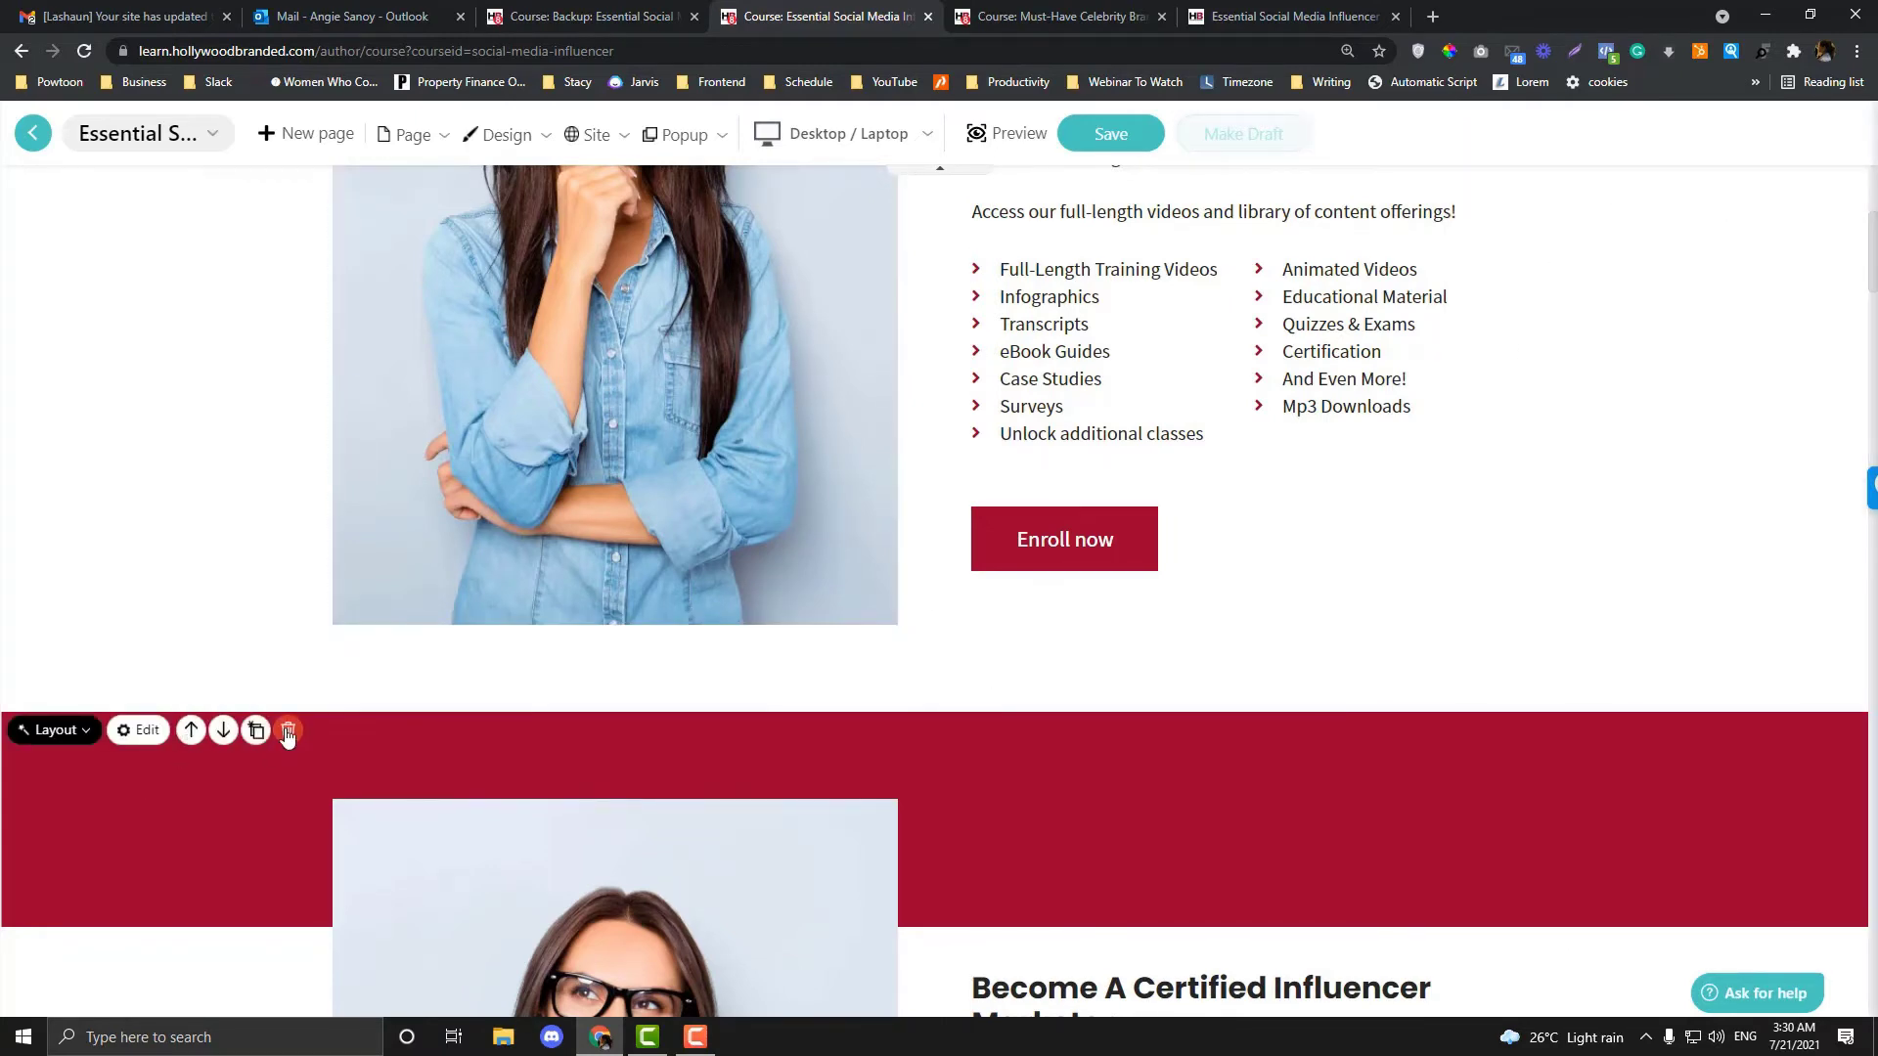
{"action": "left_click", "coordinate": [287, 731]}
{"action": "left_click", "coordinate": [1026, 613]}
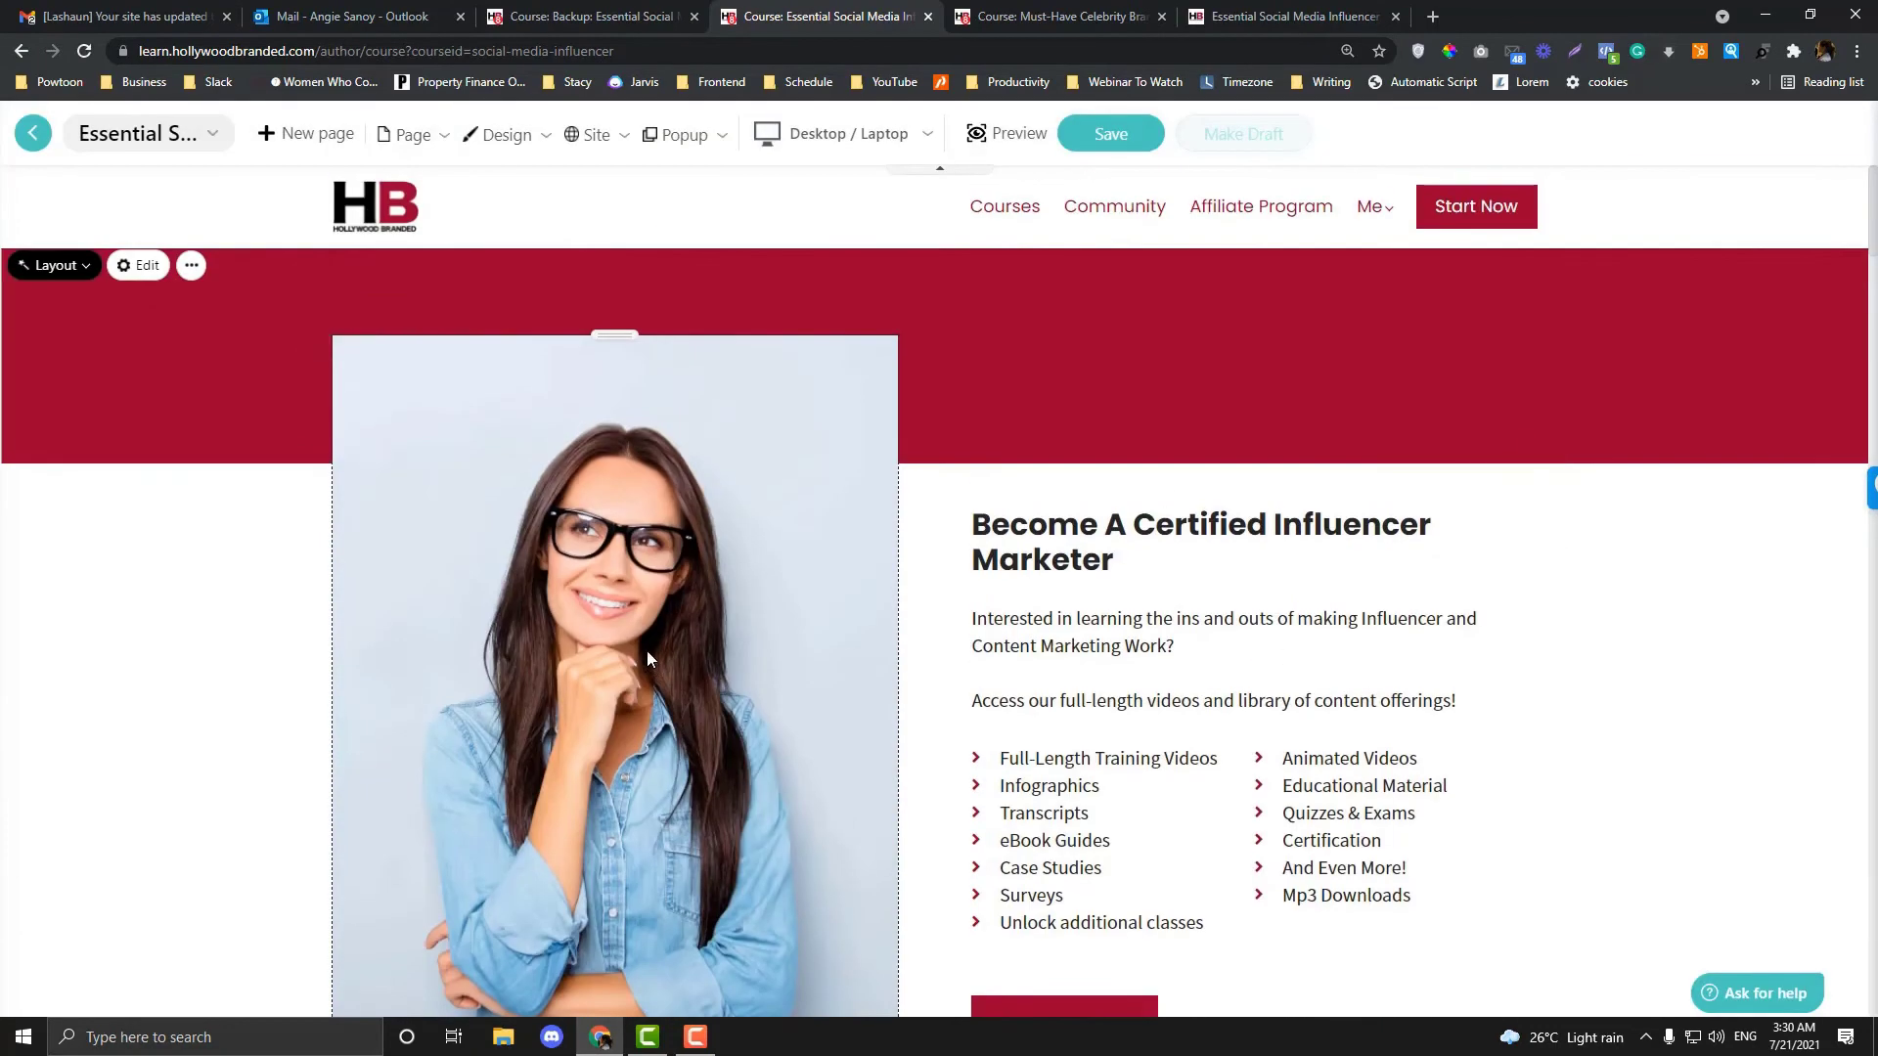
- Copy the Essential course page's photo and headline section and paste it below the bullet-list section on the Backup course page
{"action": "left_click", "coordinate": [110, 421]}
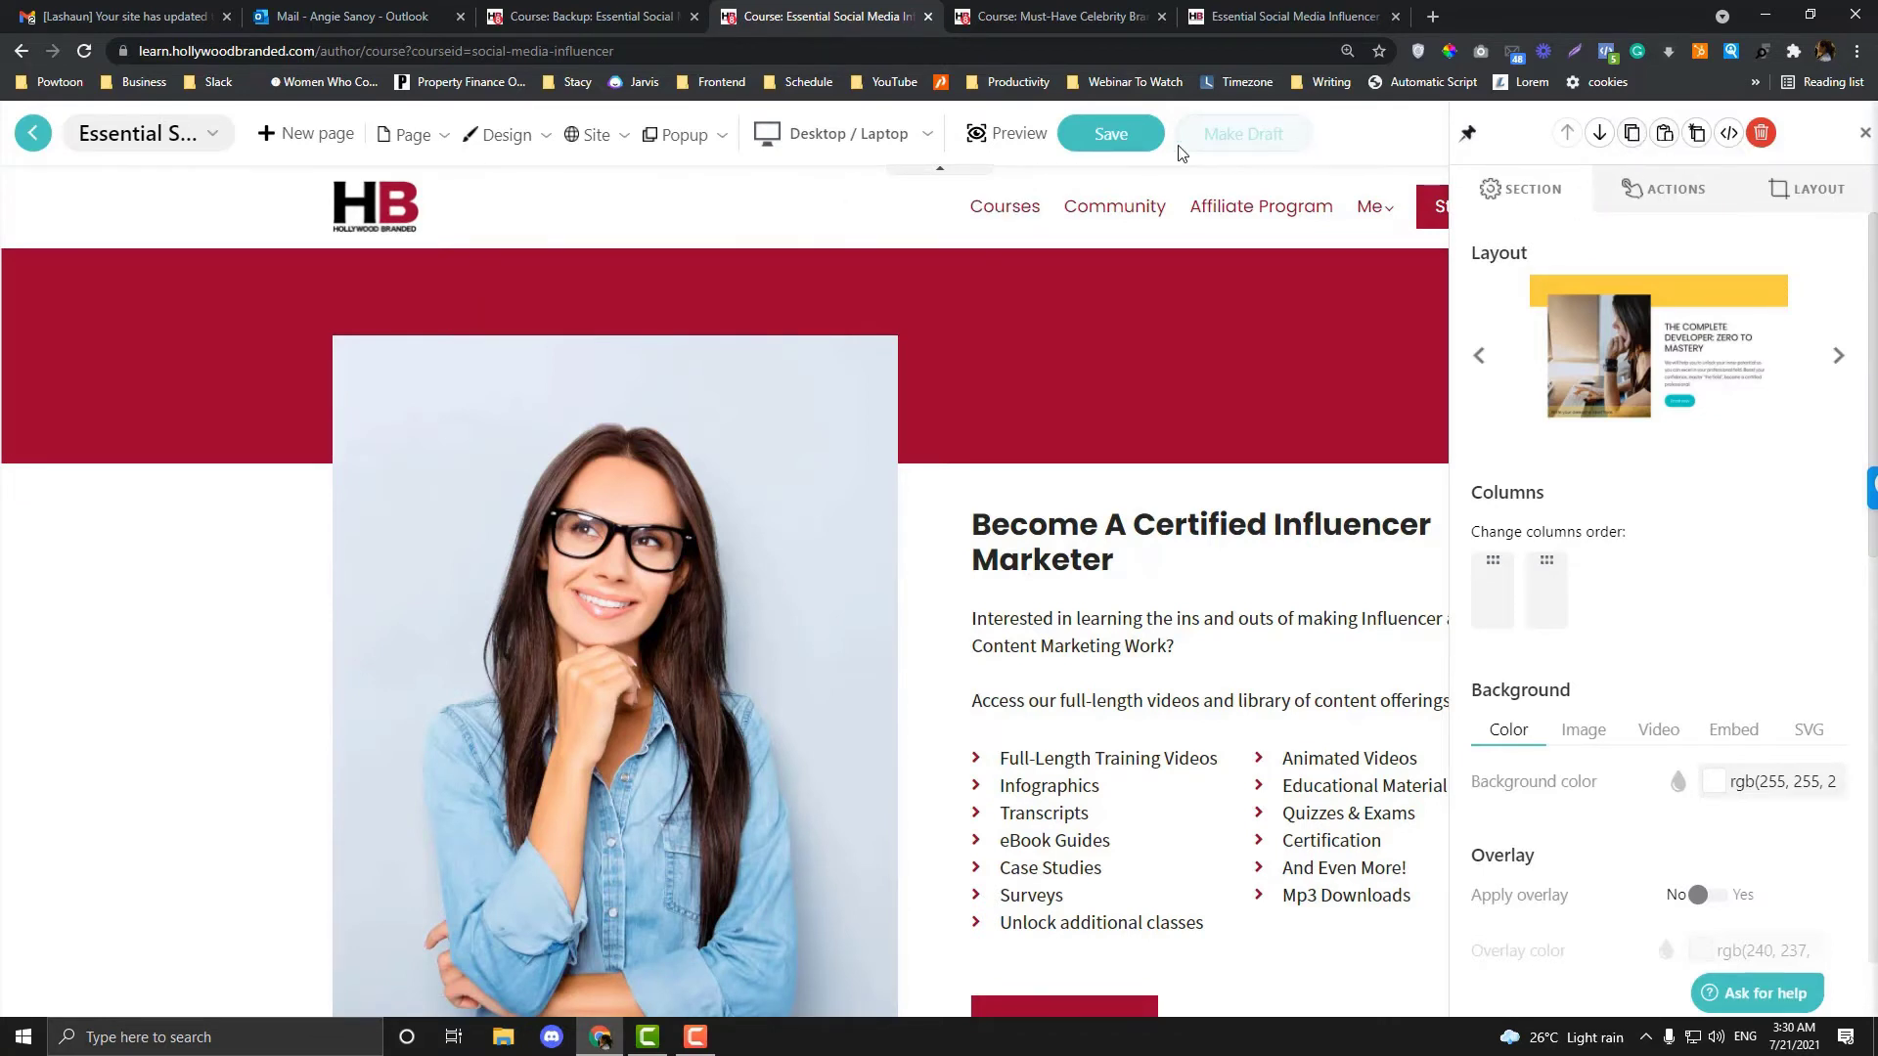
{"action": "left_click", "coordinate": [594, 15]}
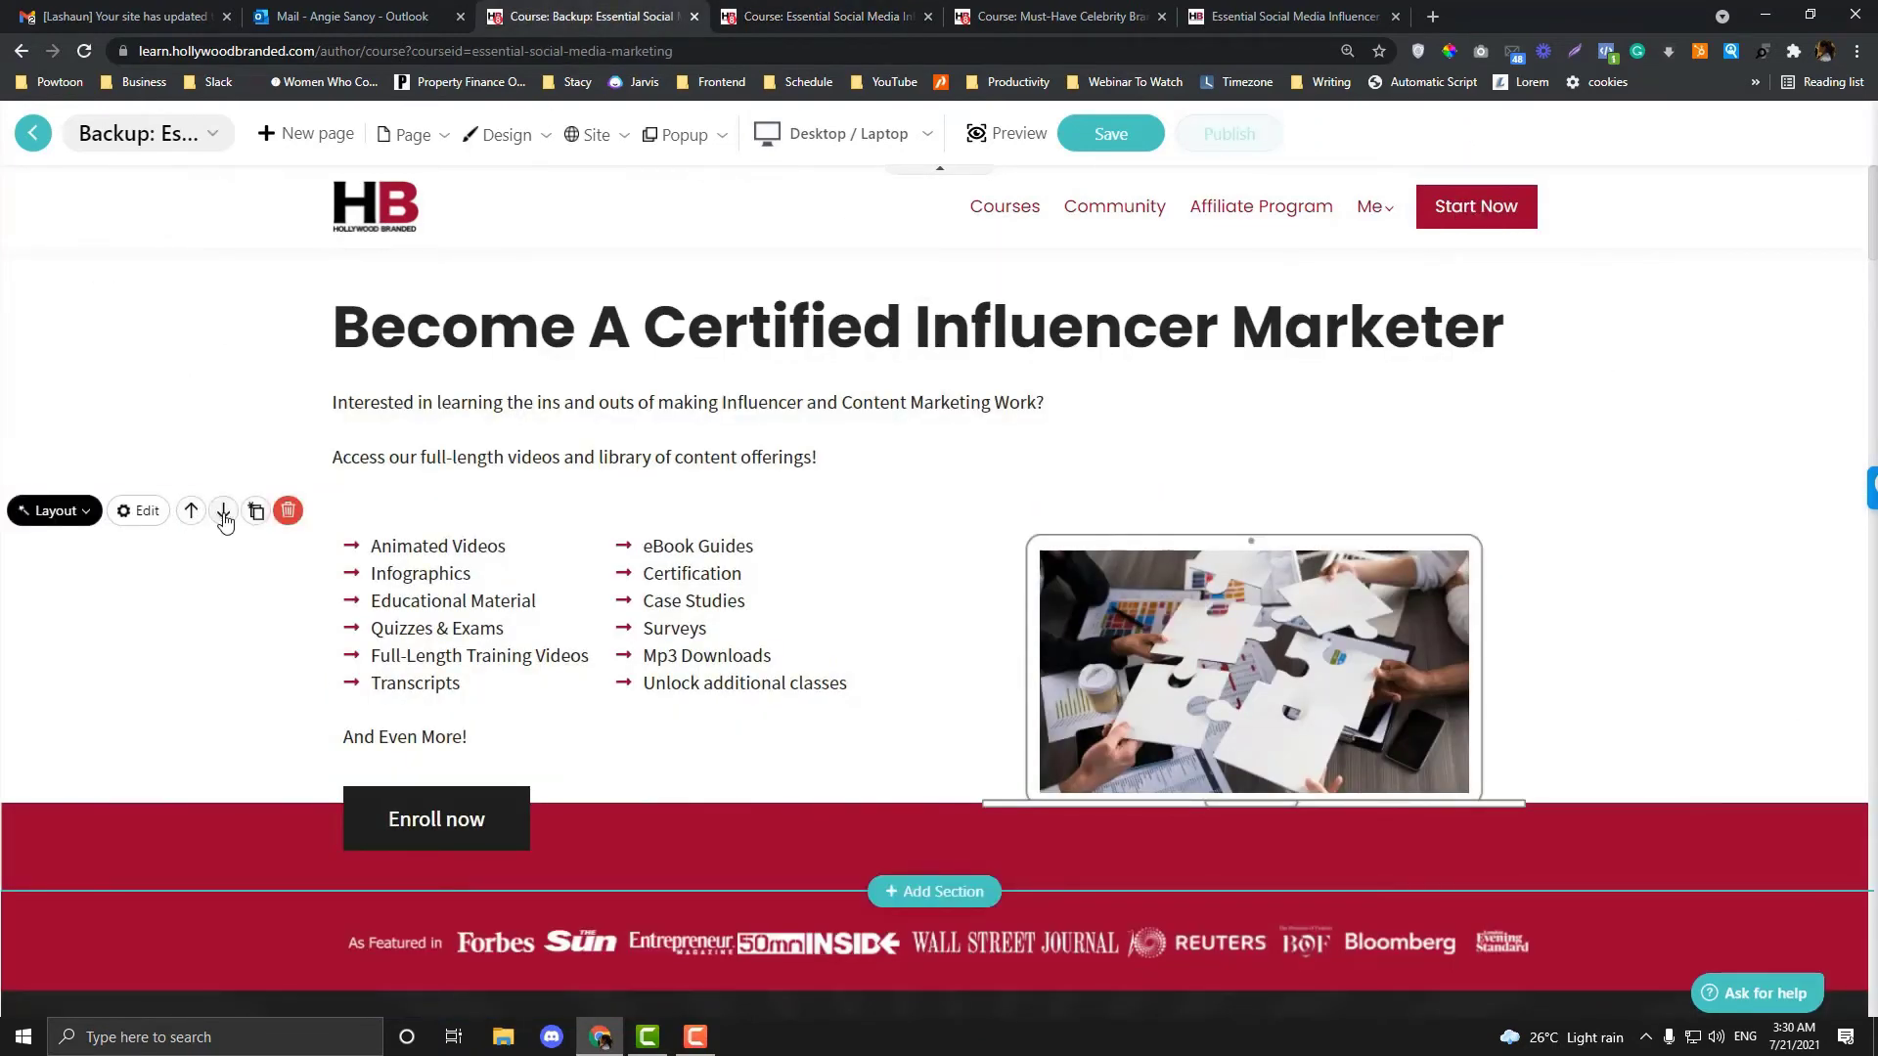
{"action": "left_click", "coordinate": [145, 511]}
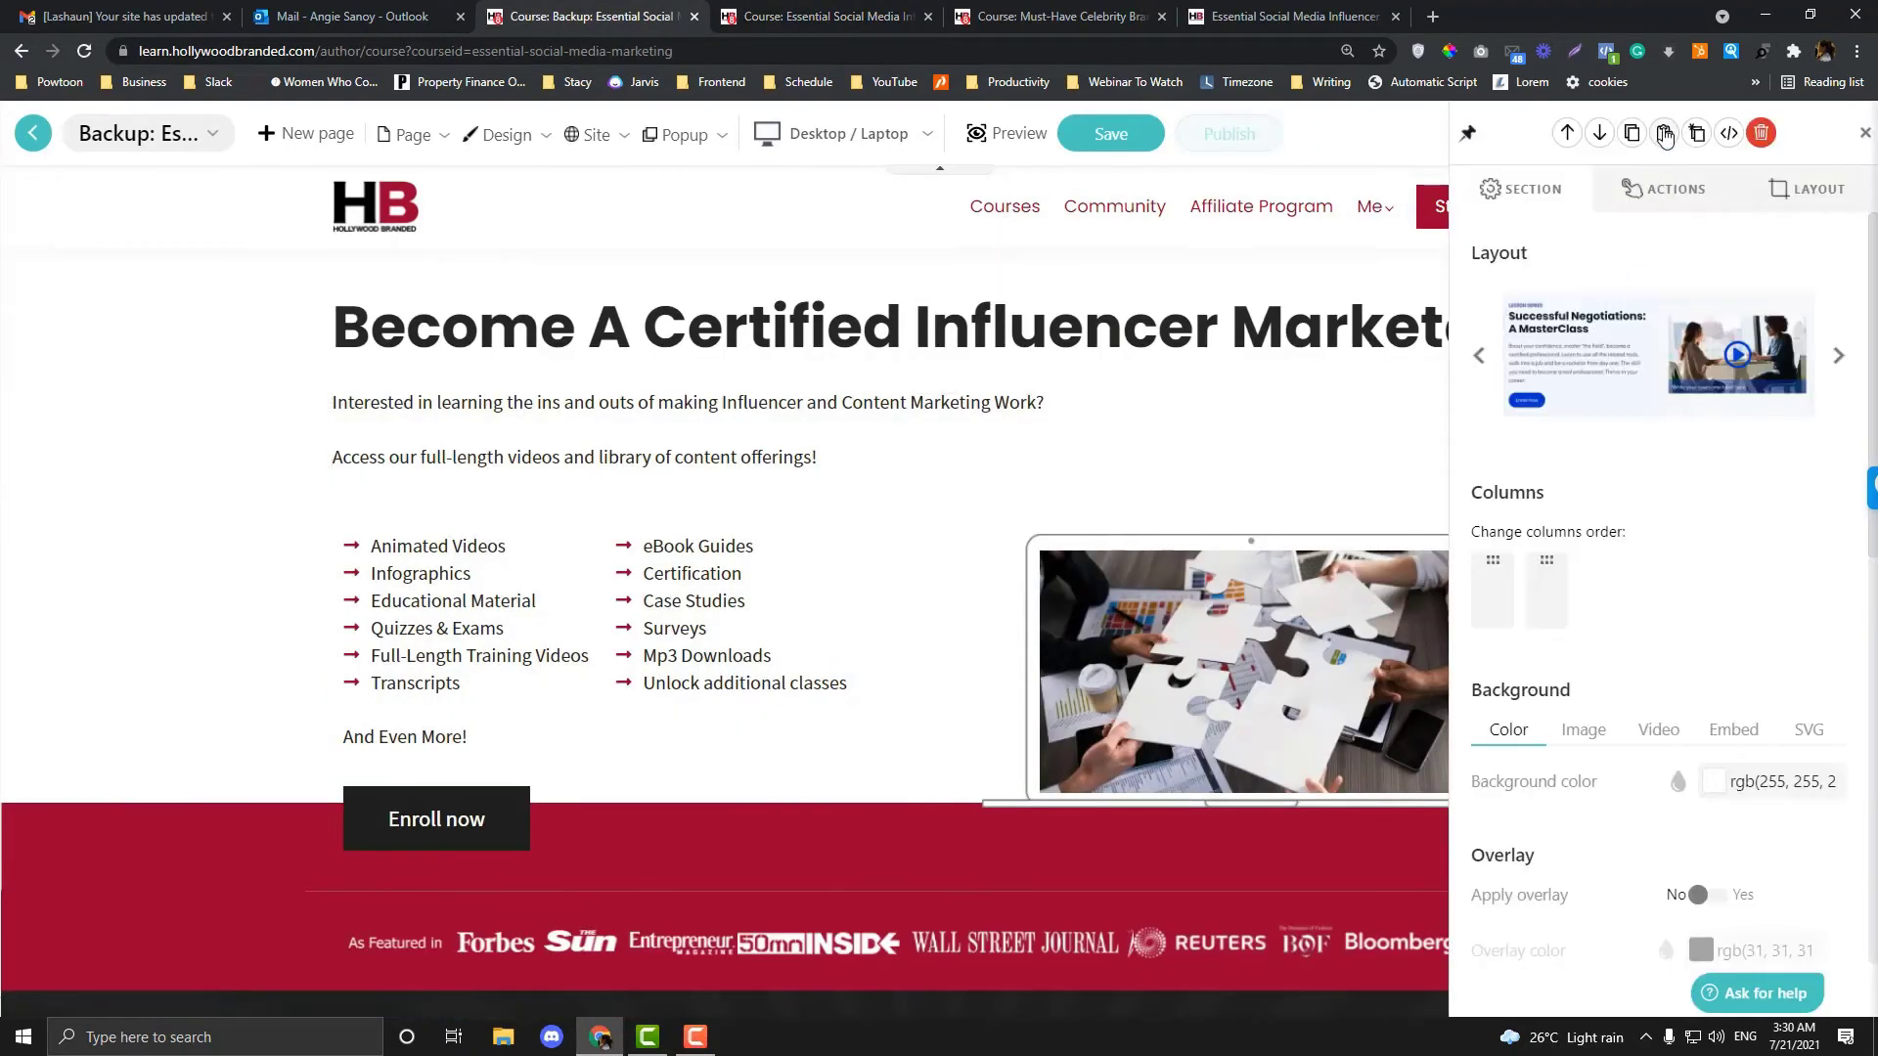
{"action": "left_click", "coordinate": [1864, 132]}
{"action": "scroll", "coordinate": [737, 577], "scroll_direction": "down", "scroll_amount": 5}
{"action": "scroll", "coordinate": [737, 577], "scroll_direction": "up", "scroll_amount": 4}
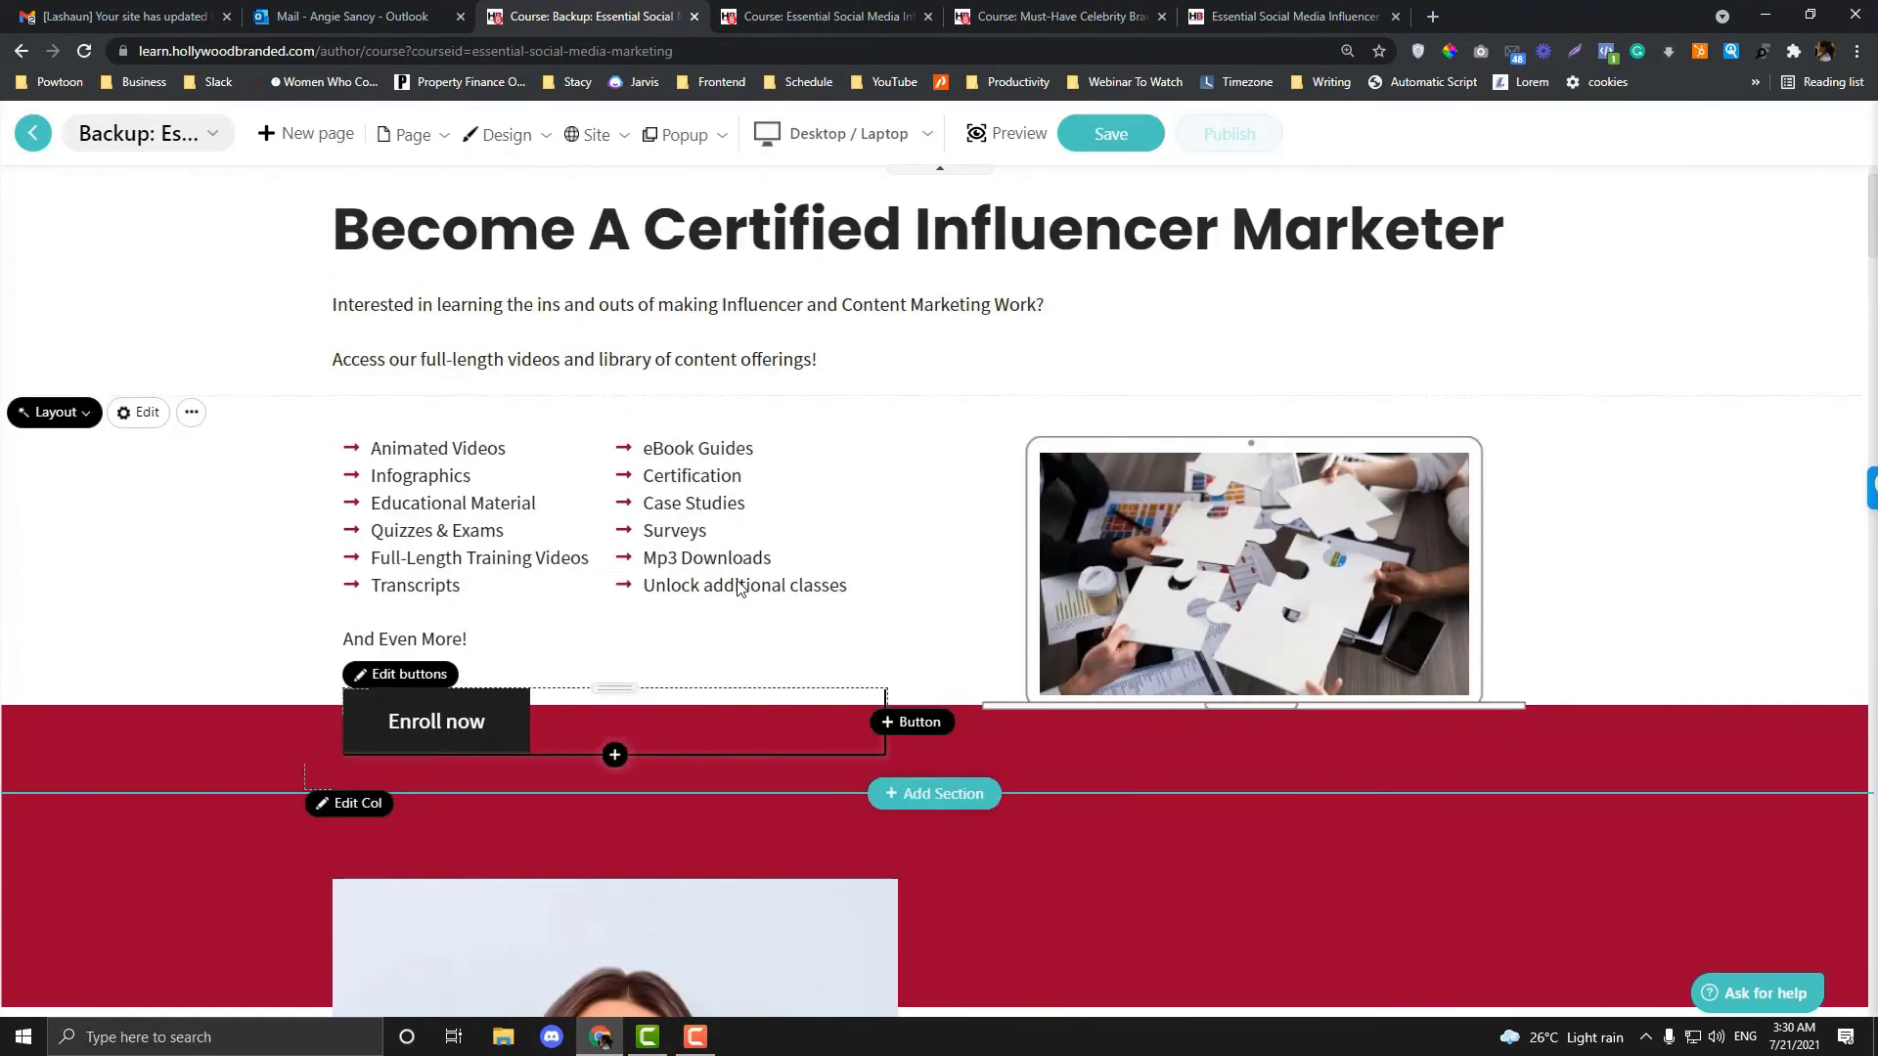
- Compare the text settings of the headline and intro paragraph in the Backup page's original section and the pasted section
{"action": "left_click", "coordinate": [776, 239]}
{"action": "scroll", "coordinate": [982, 570], "scroll_direction": "down", "scroll_amount": 3}
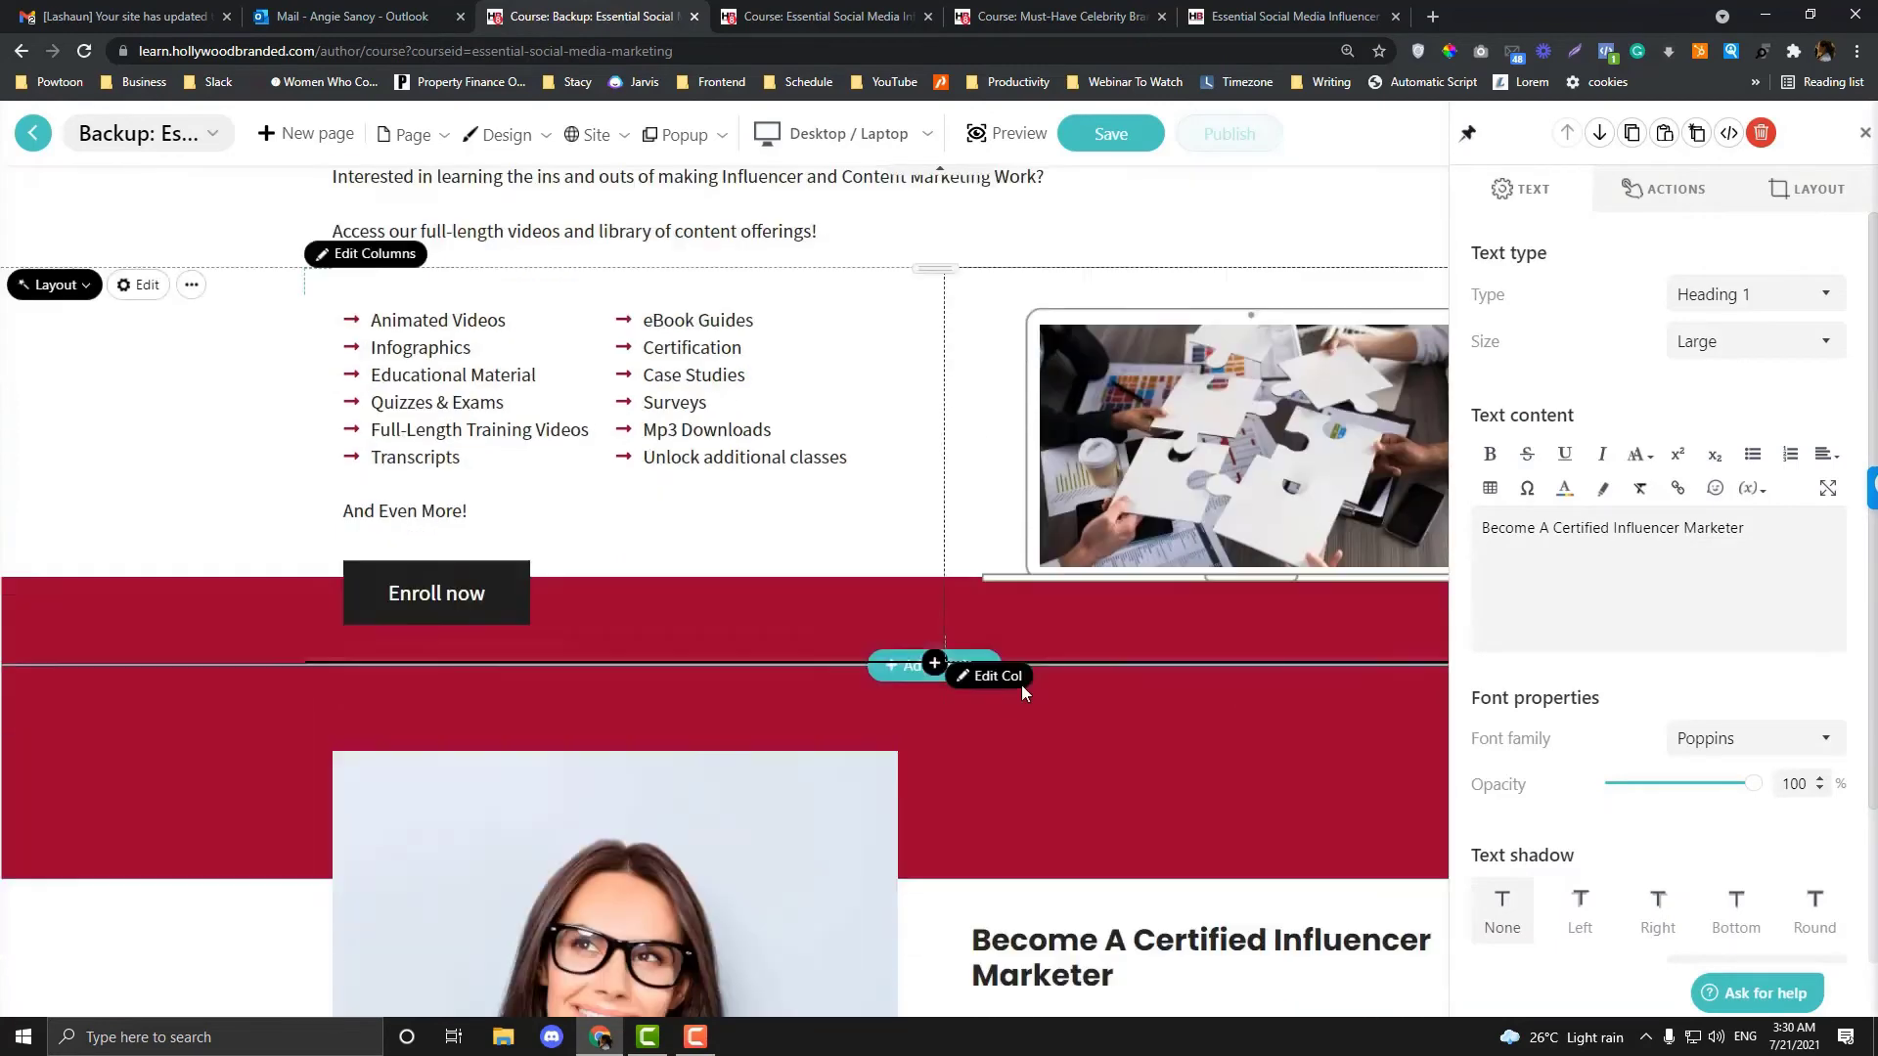
{"action": "left_click", "coordinate": [1150, 785]}
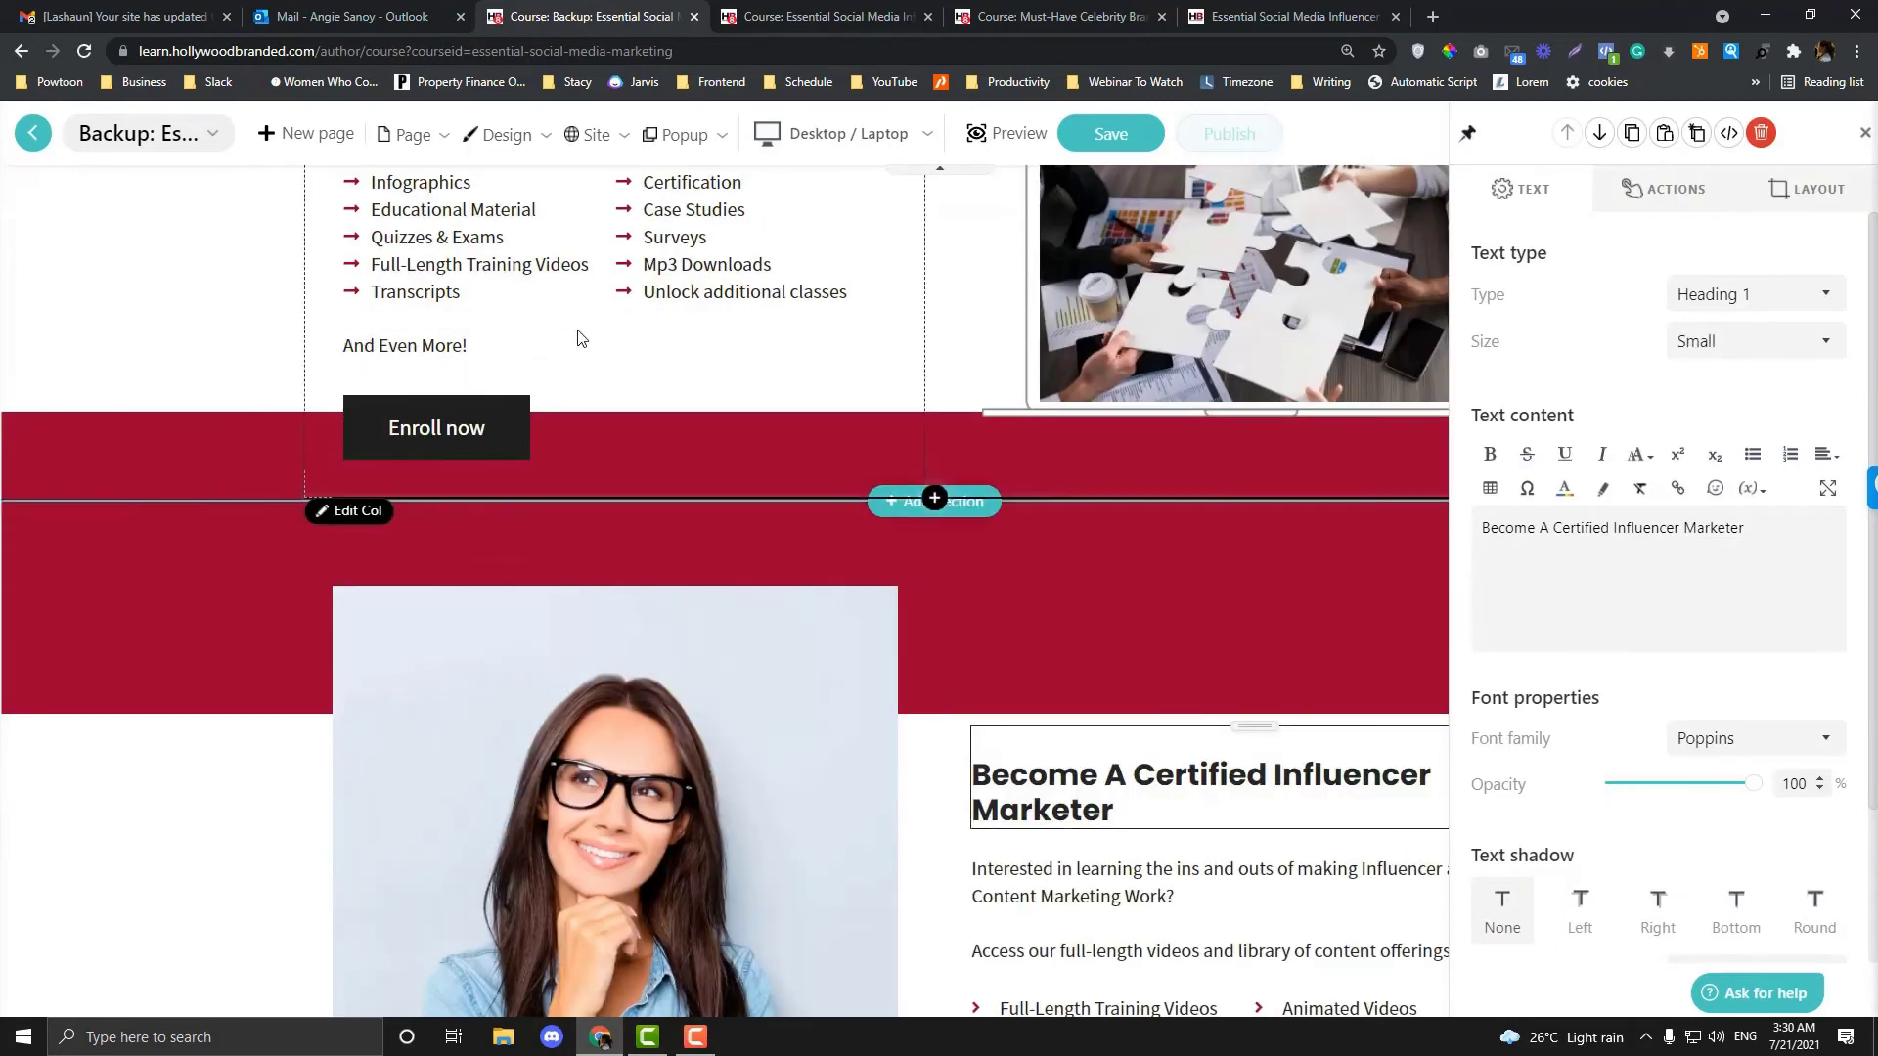
{"action": "scroll", "coordinate": [581, 349], "scroll_direction": "up", "scroll_amount": 3}
{"action": "left_click", "coordinate": [581, 350]}
{"action": "scroll", "coordinate": [1124, 587], "scroll_direction": "down", "scroll_amount": 5}
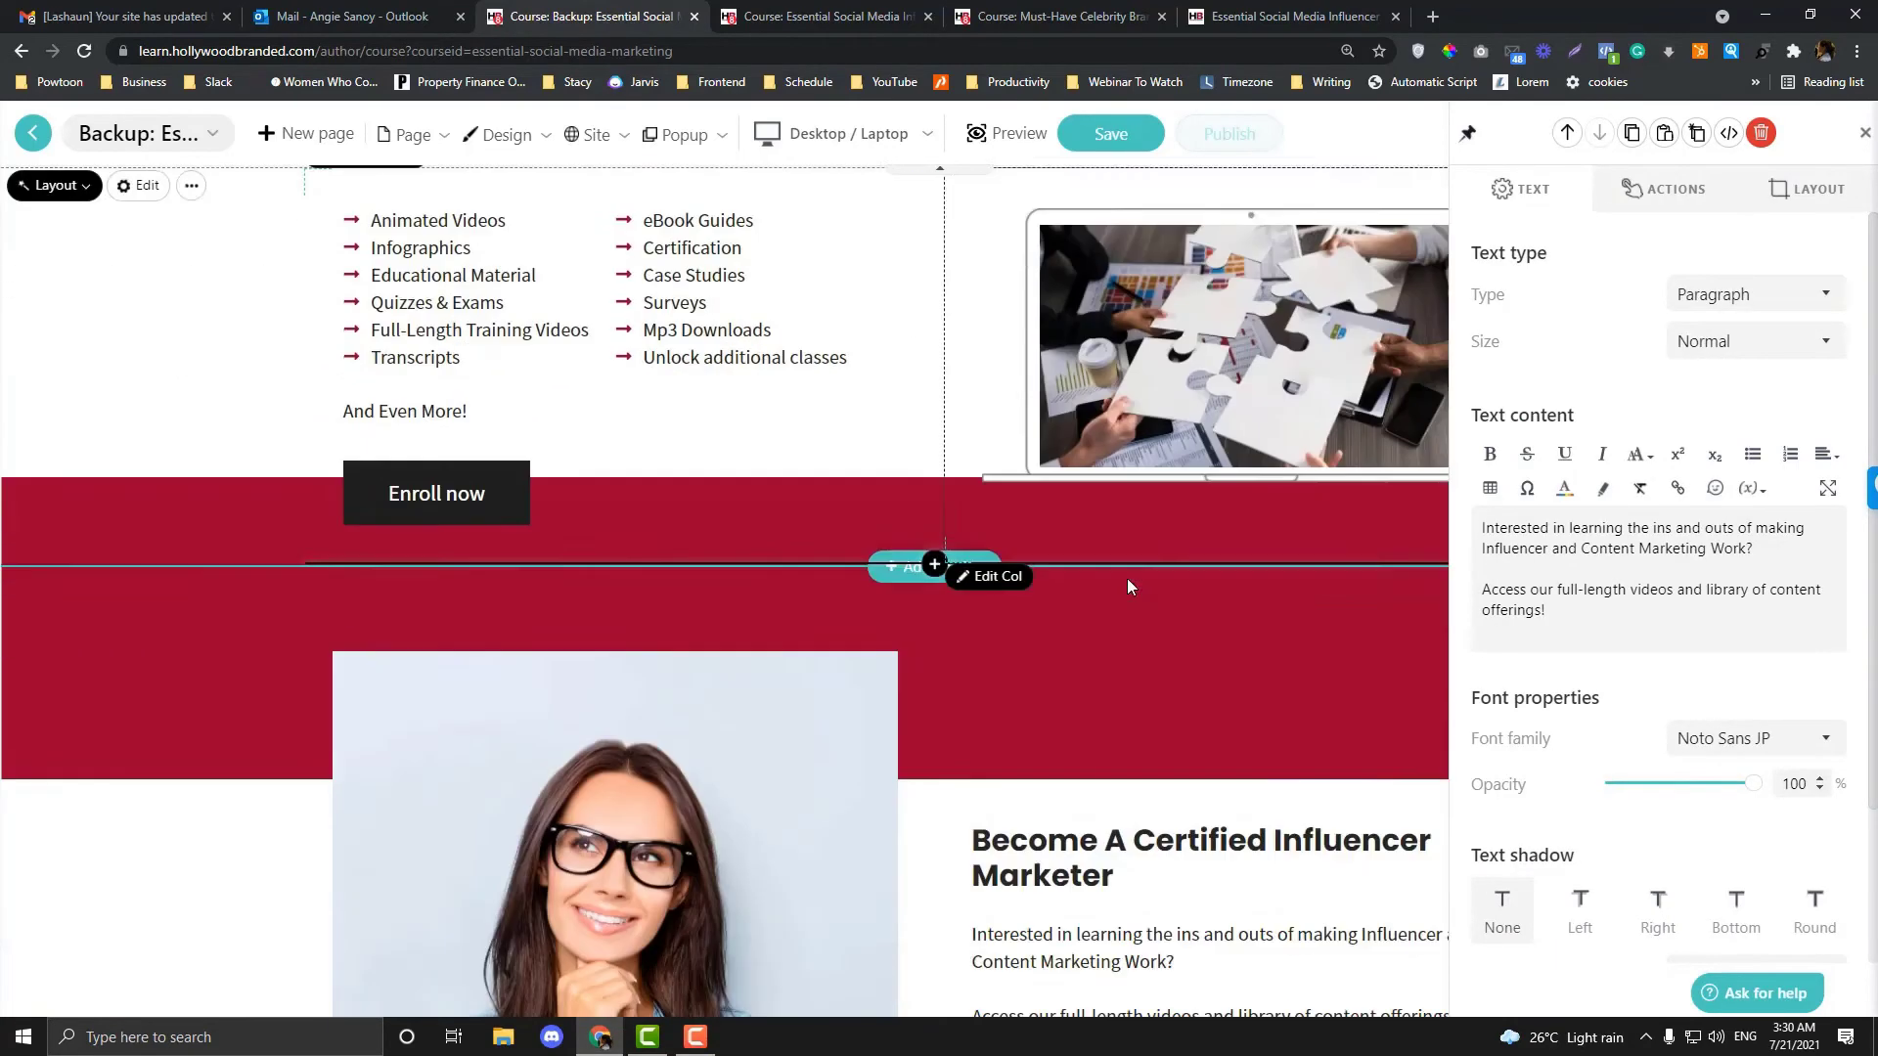
{"action": "left_click", "coordinate": [1174, 697]}
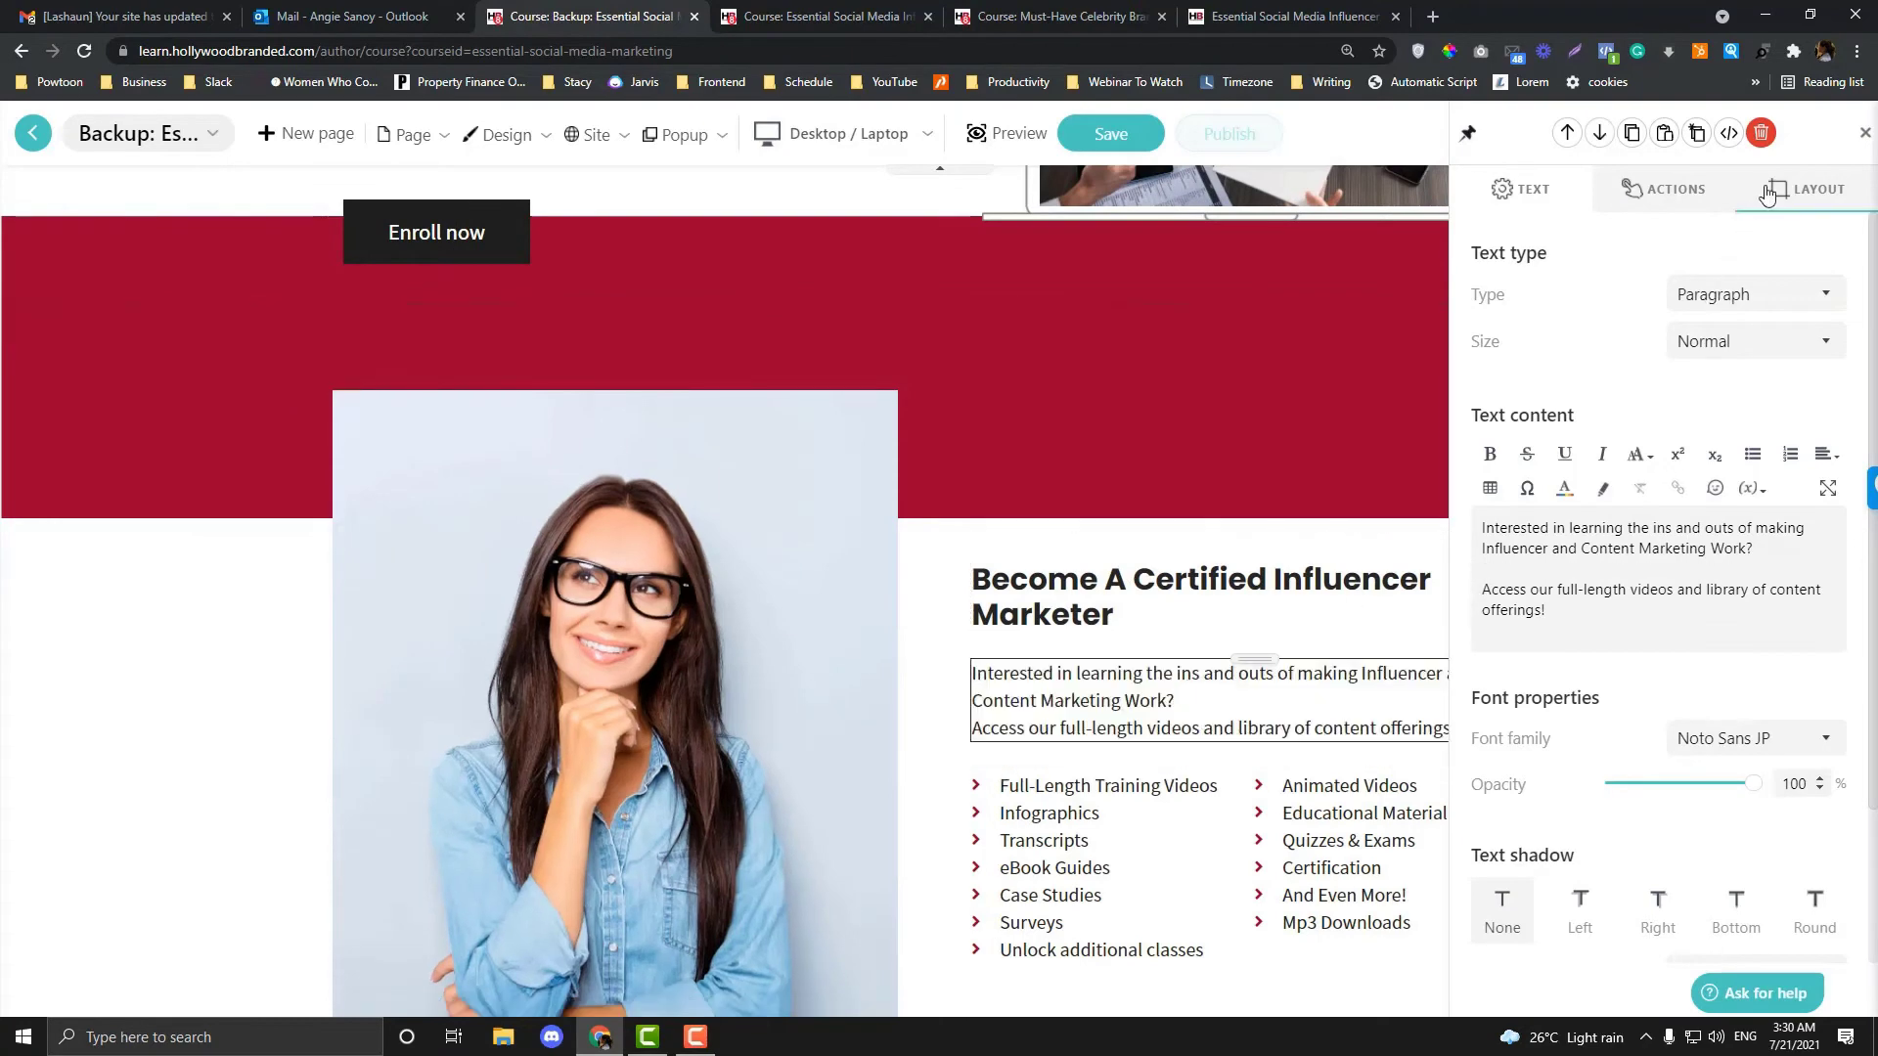
{"action": "left_click", "coordinate": [1864, 134]}
- Save the Backup course page and preview it
{"action": "scroll", "coordinate": [1096, 432], "scroll_direction": "up", "scroll_amount": 3}
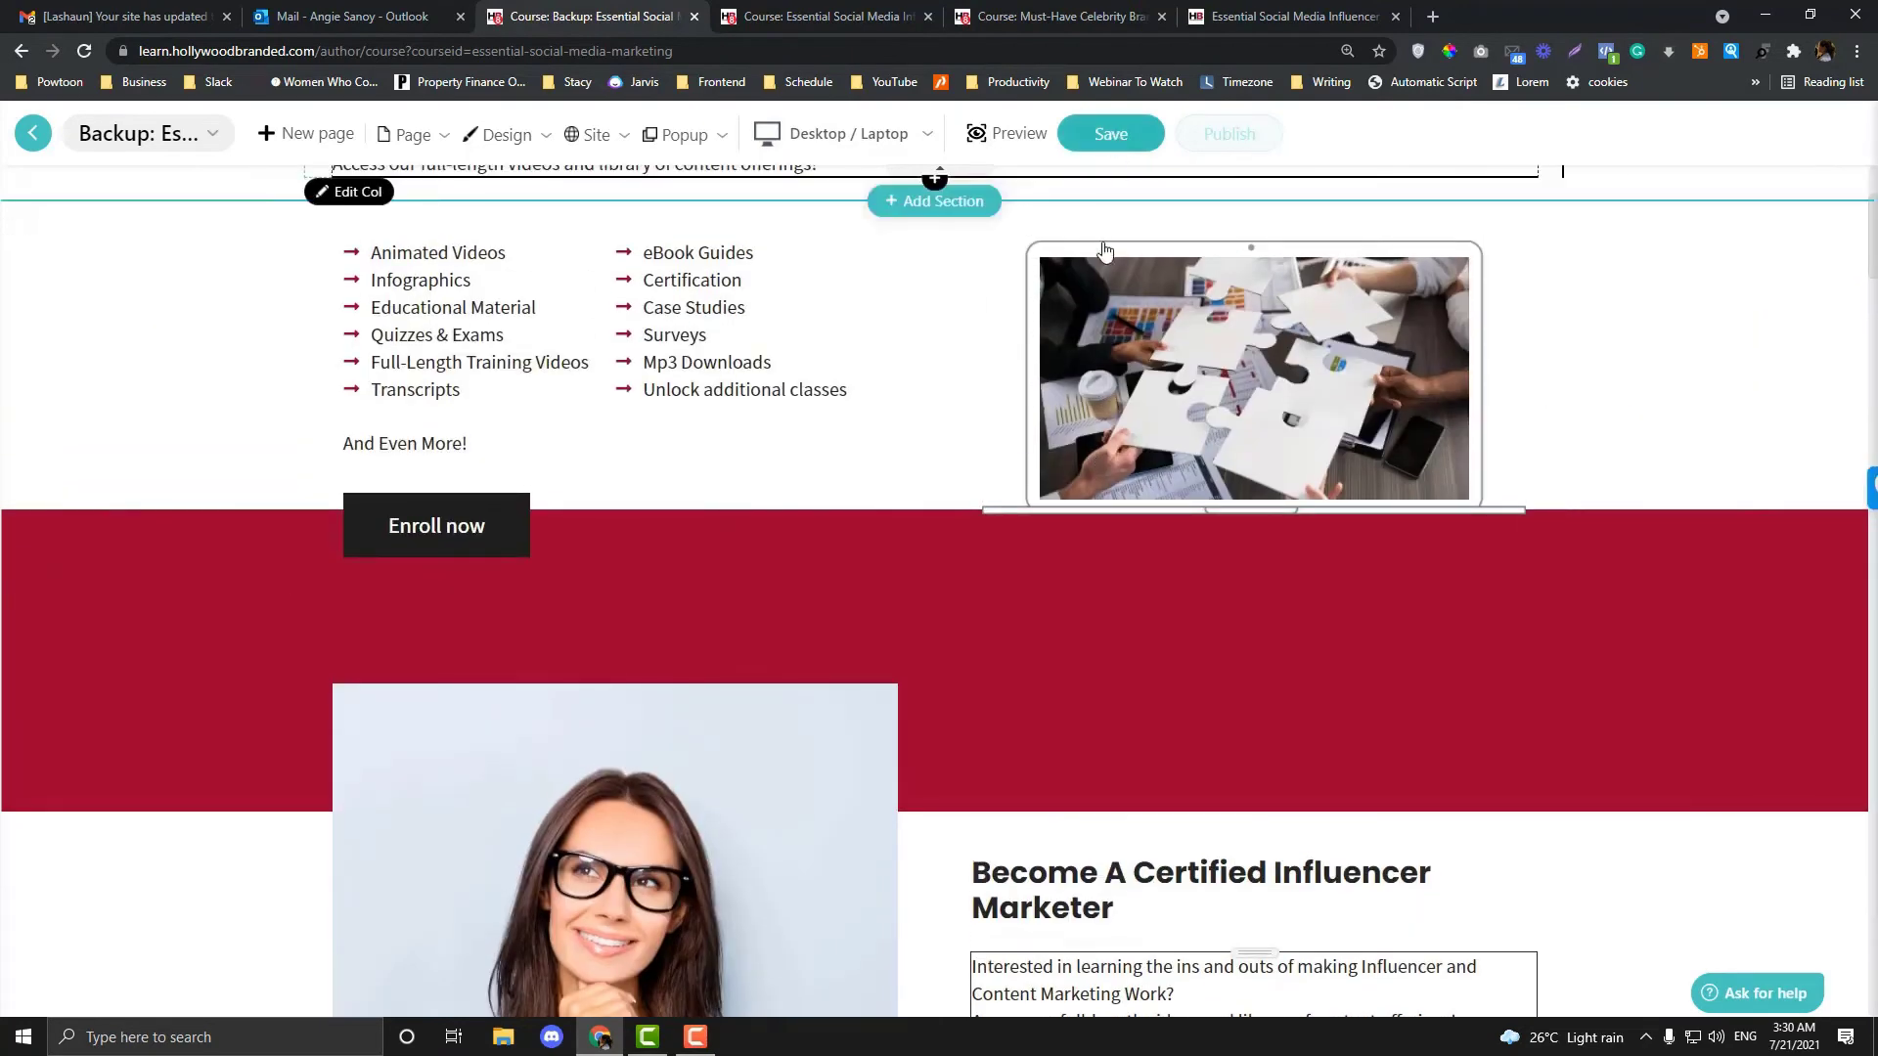
{"action": "key", "text": "ctrl+s"}
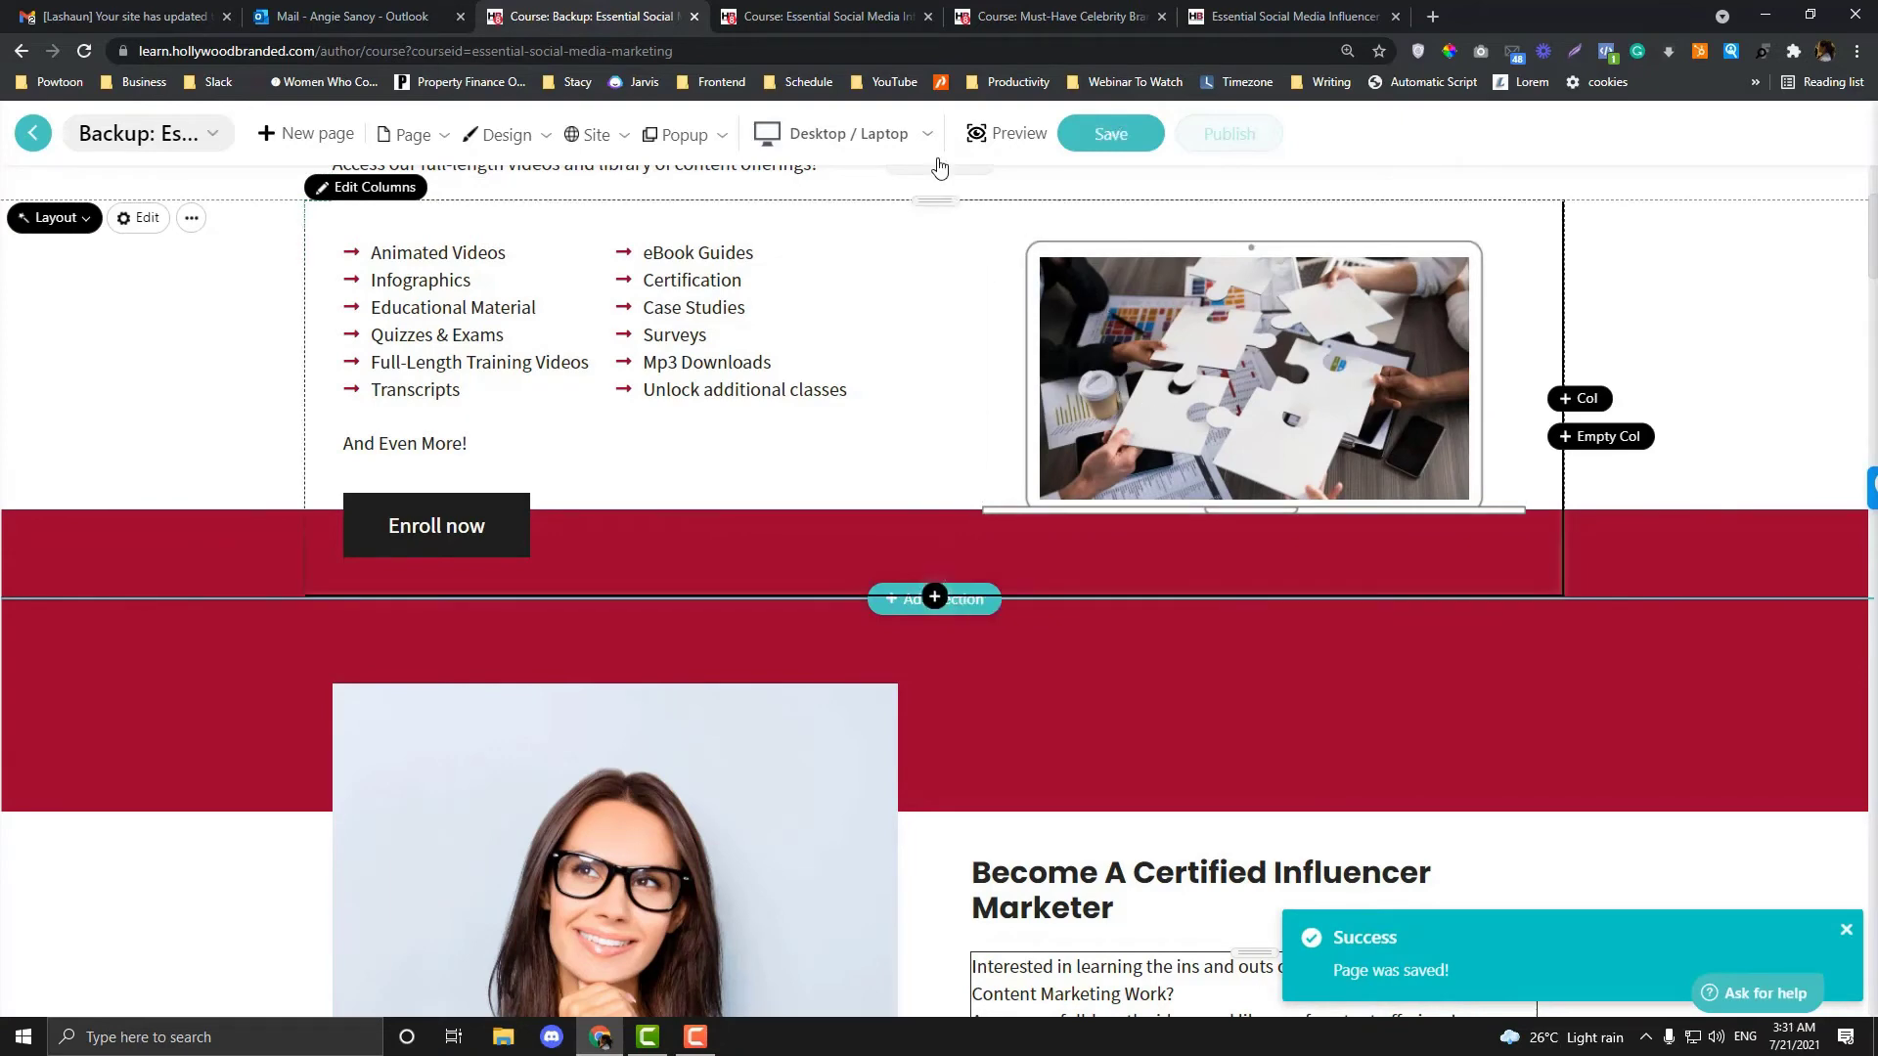
{"action": "left_click", "coordinate": [987, 155]}
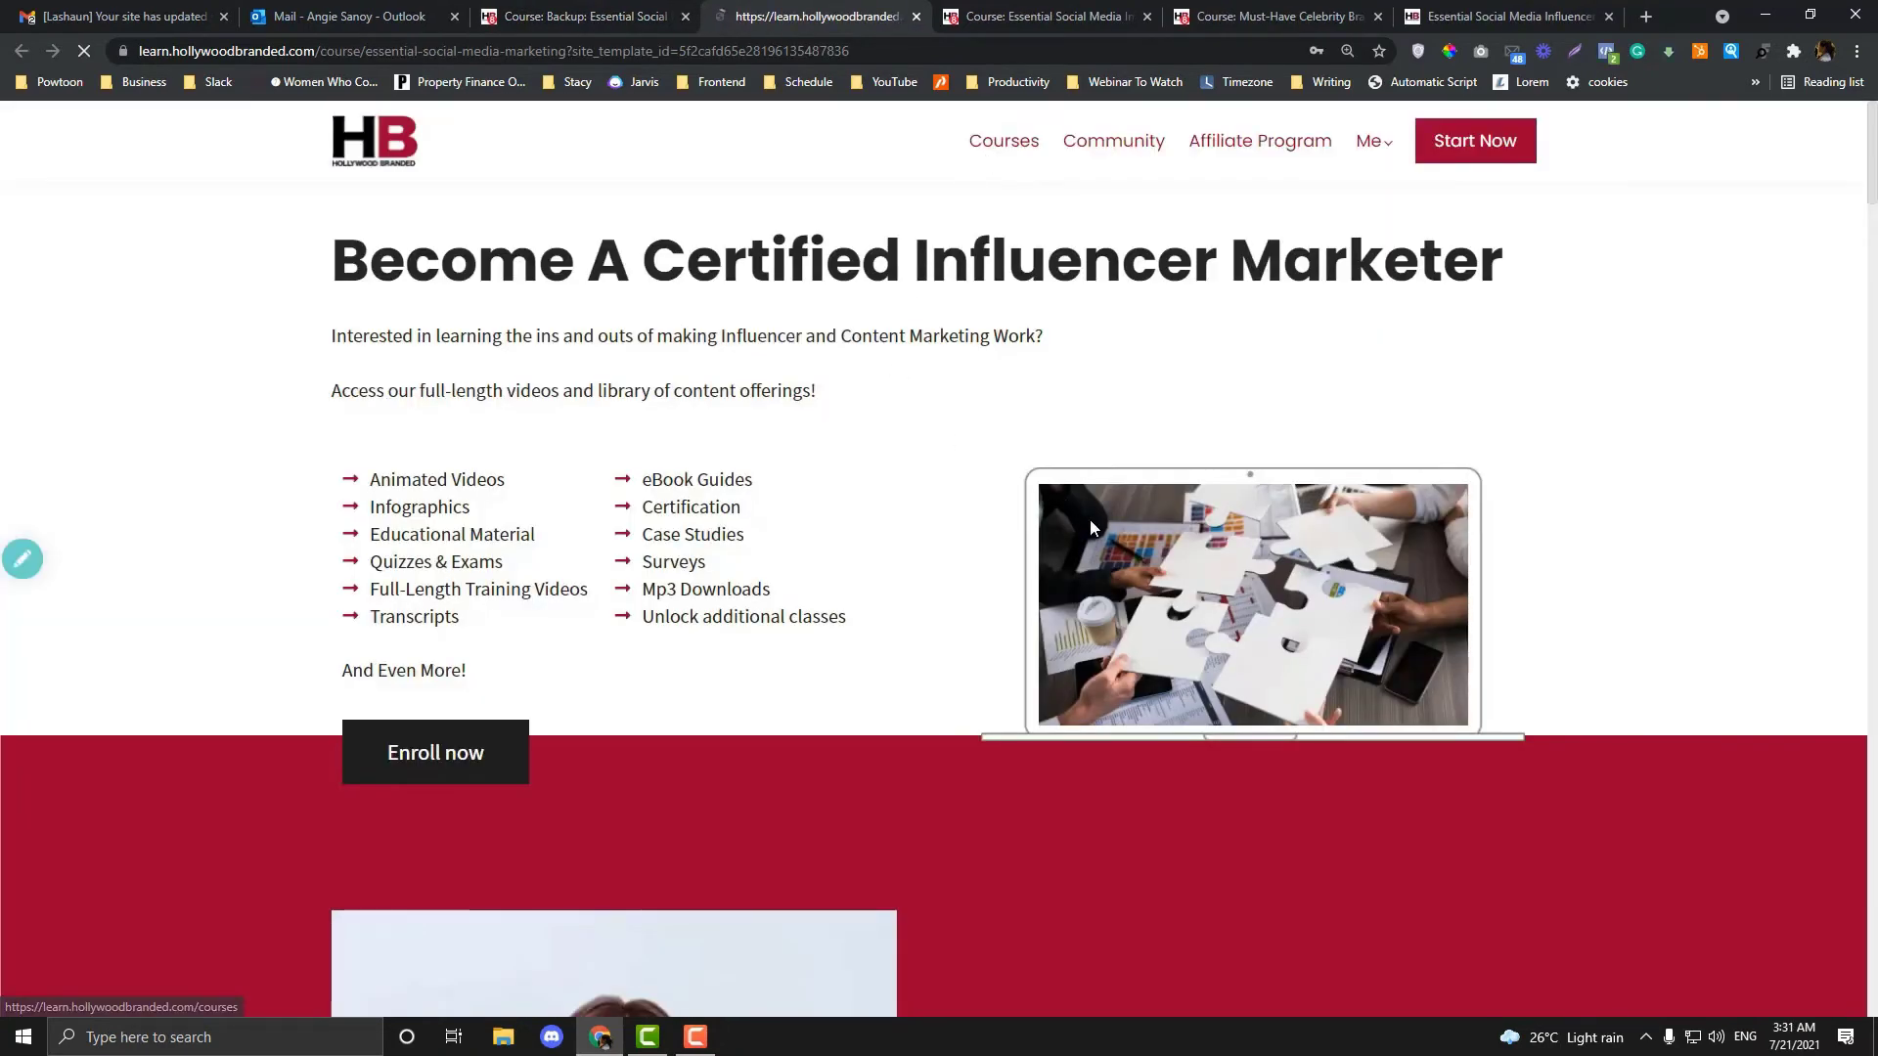
- Inspect the laptop's puzzle-pieces picture in the page preview and find the URL of its background image
{"action": "right_click", "coordinate": [1136, 564]}
{"action": "left_click", "coordinate": [1218, 847]}
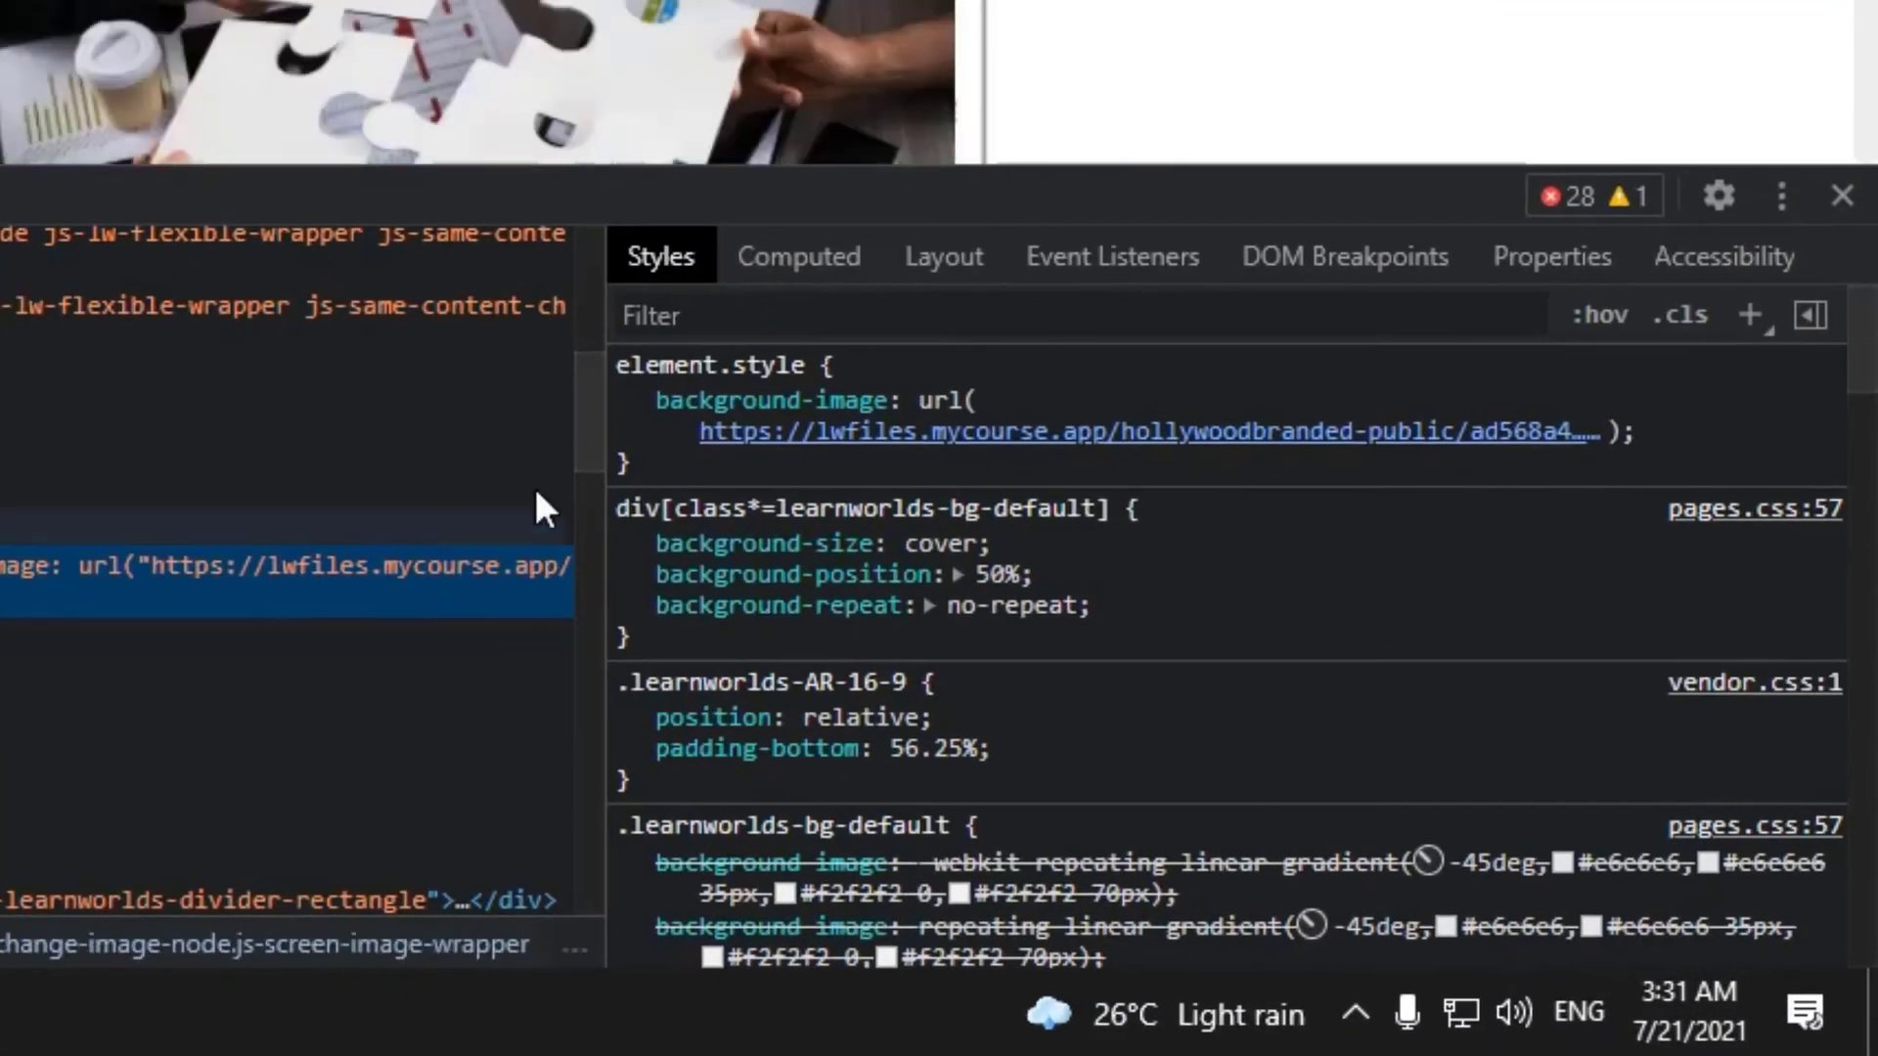
{"action": "mouse_move", "coordinate": [737, 433]}
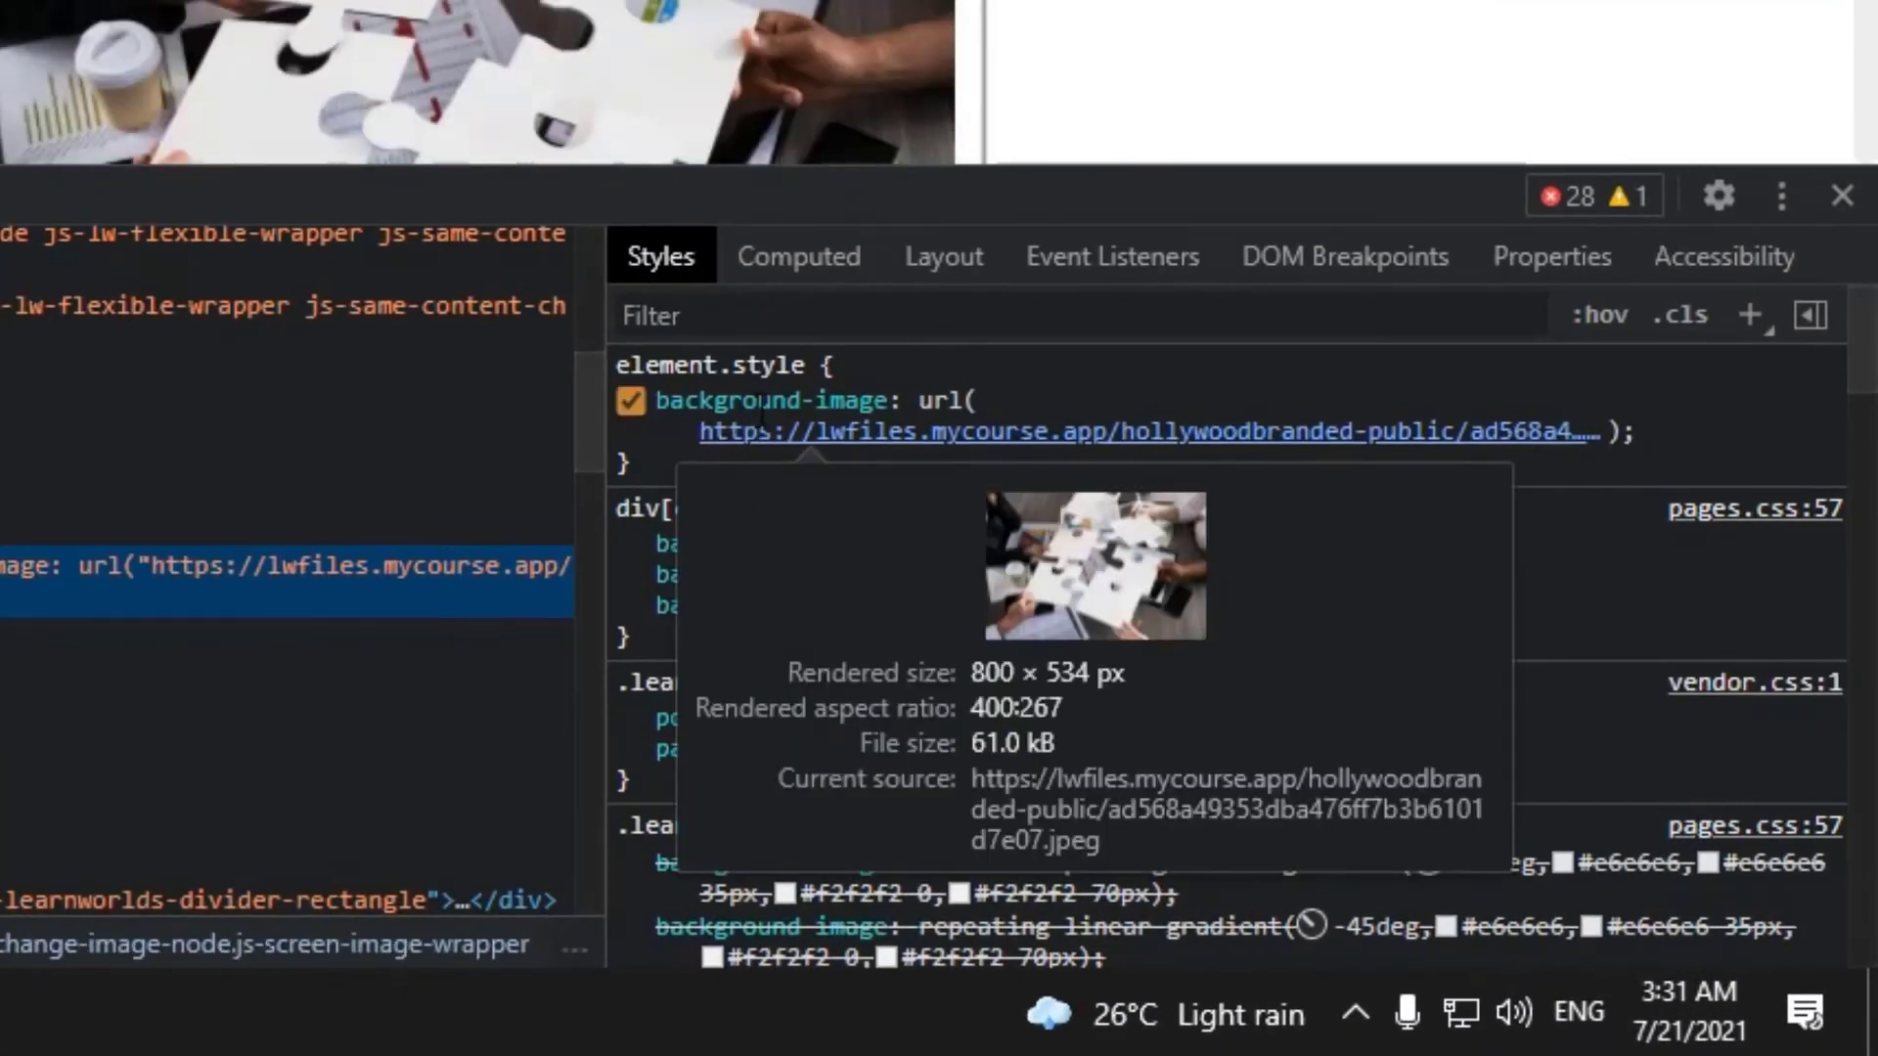
{"action": "double_click", "coordinate": [812, 445]}
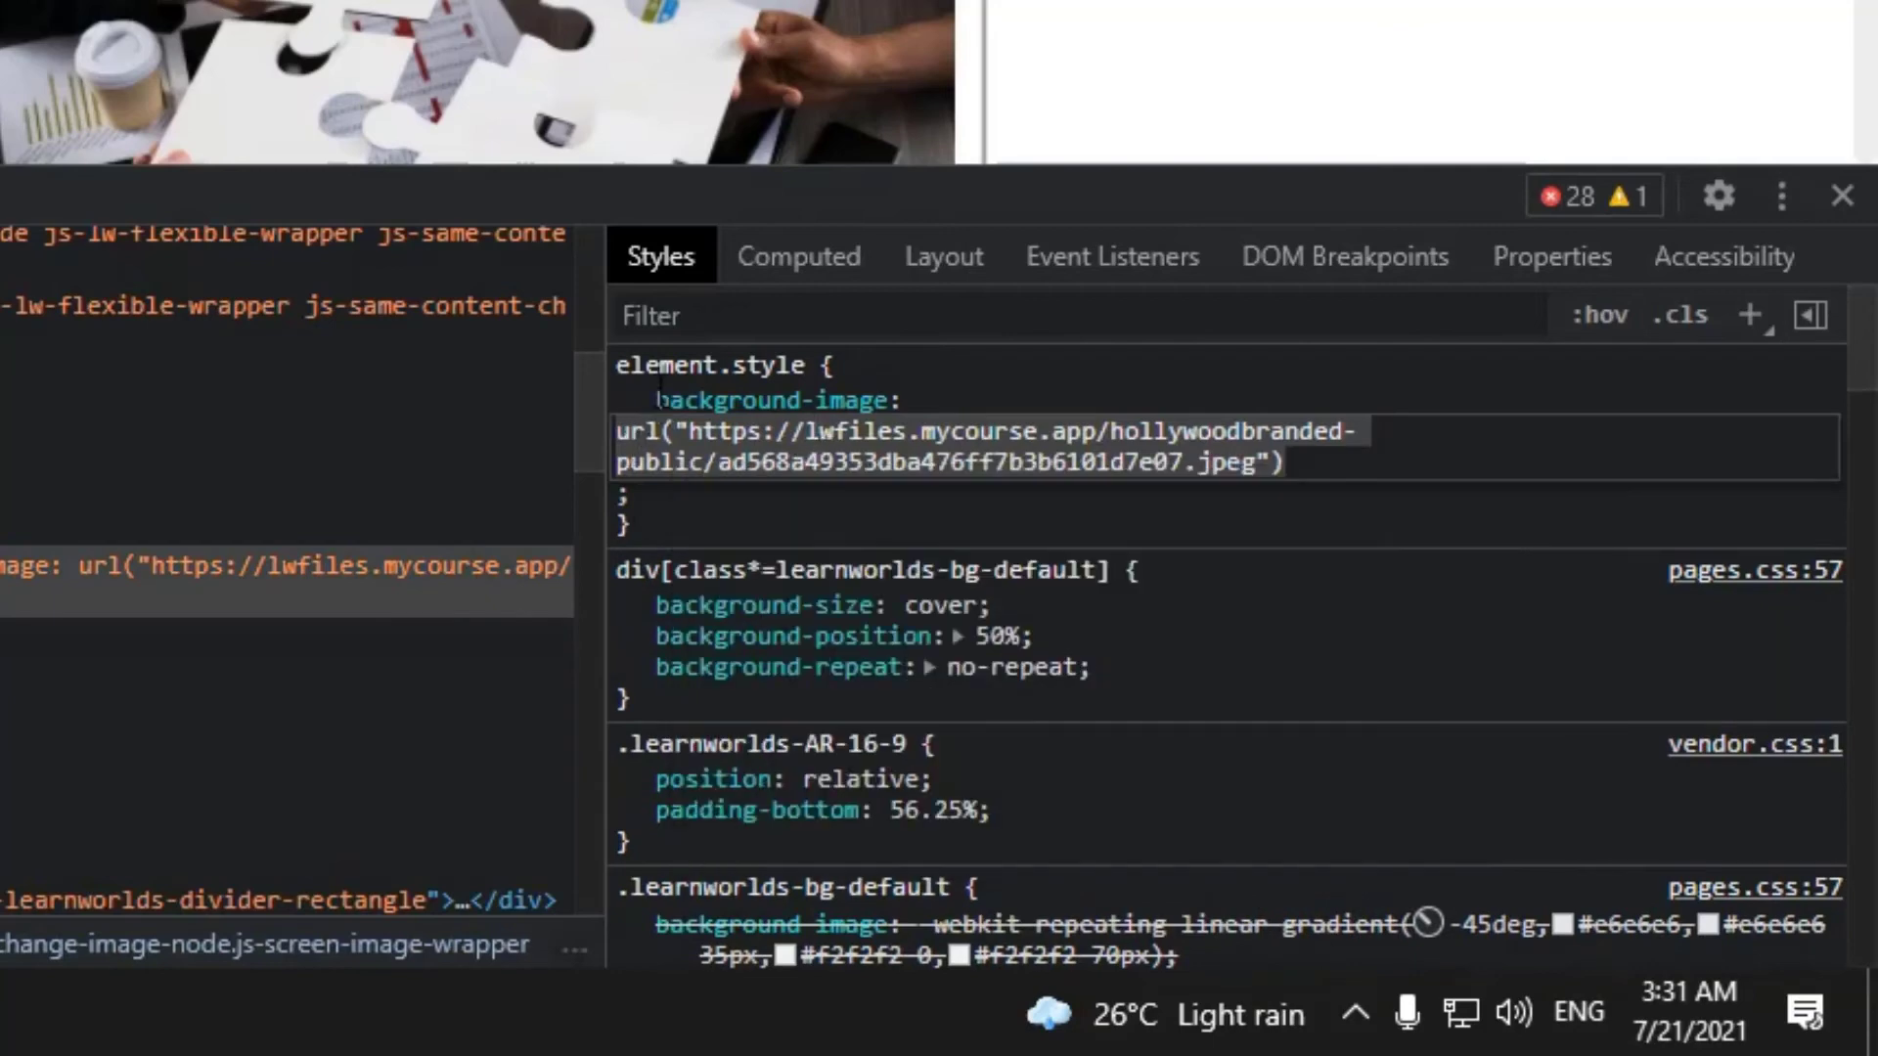
{"action": "key", "text": "Escape"}
- Reveal the puzzle-pieces background image among the page's sources and open the image file in a new browser tab
{"action": "right_click", "coordinate": [778, 432]}
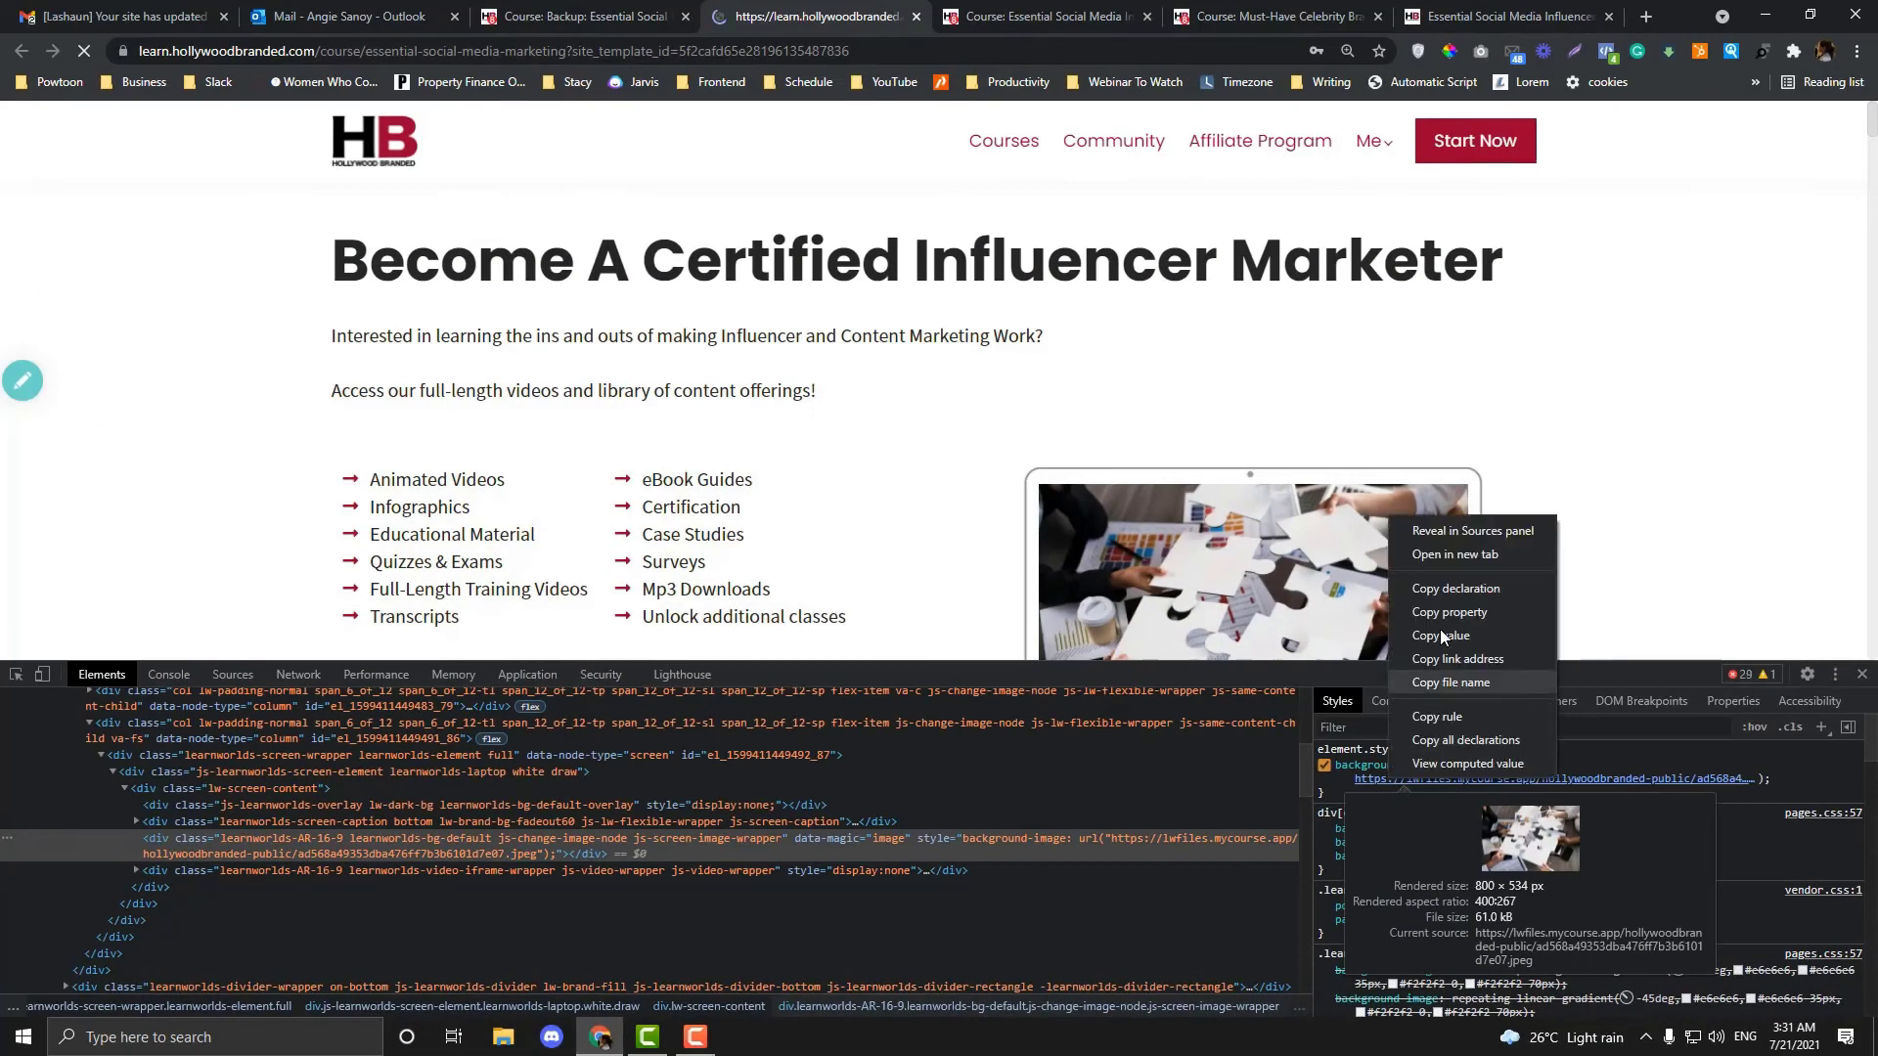
{"action": "left_click", "coordinate": [1472, 533]}
{"action": "right_click", "coordinate": [986, 778]}
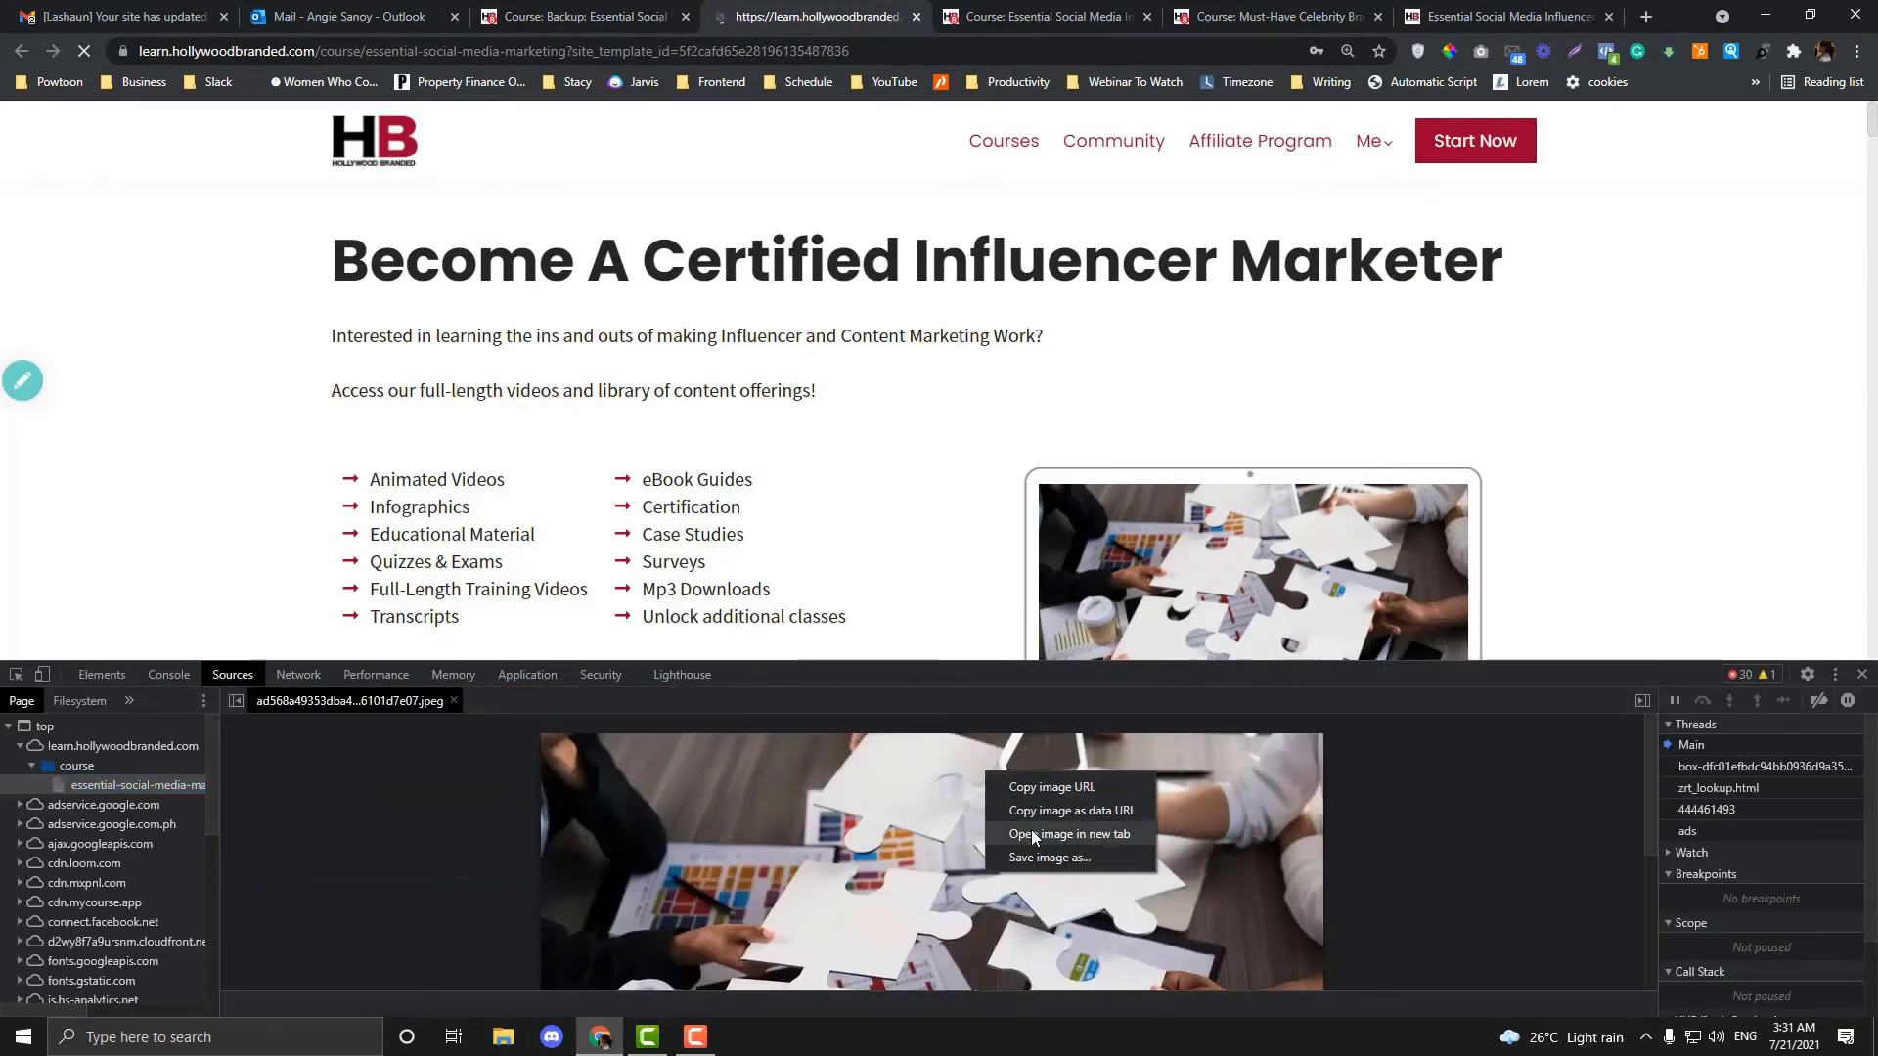
{"action": "left_click", "coordinate": [1031, 829]}
{"action": "left_click", "coordinate": [728, 15]}
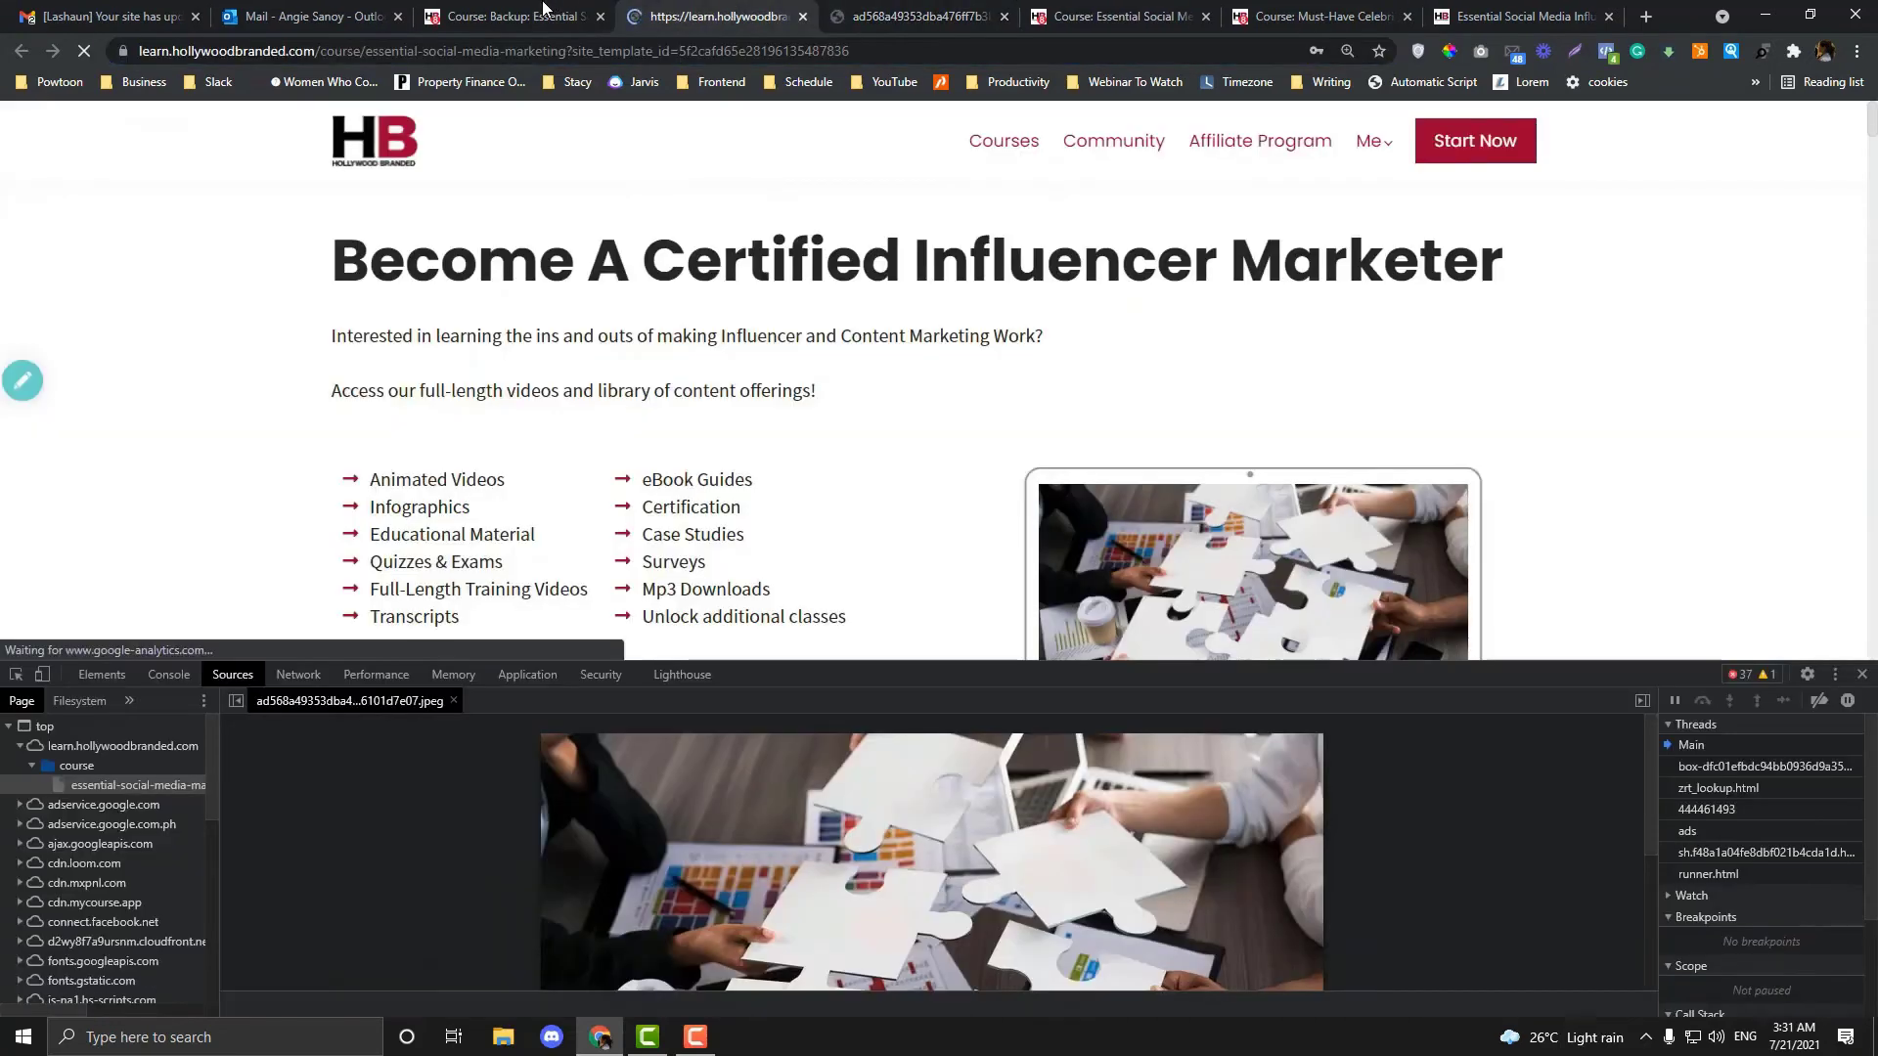
- Replace the woman's photo in the Backup page's pasted section with the puzzle-pieces image imported from its URL
{"action": "left_click", "coordinate": [514, 16]}
{"action": "left_click", "coordinate": [519, 784]}
{"action": "scroll", "coordinate": [521, 785], "scroll_direction": "down", "scroll_amount": 2}
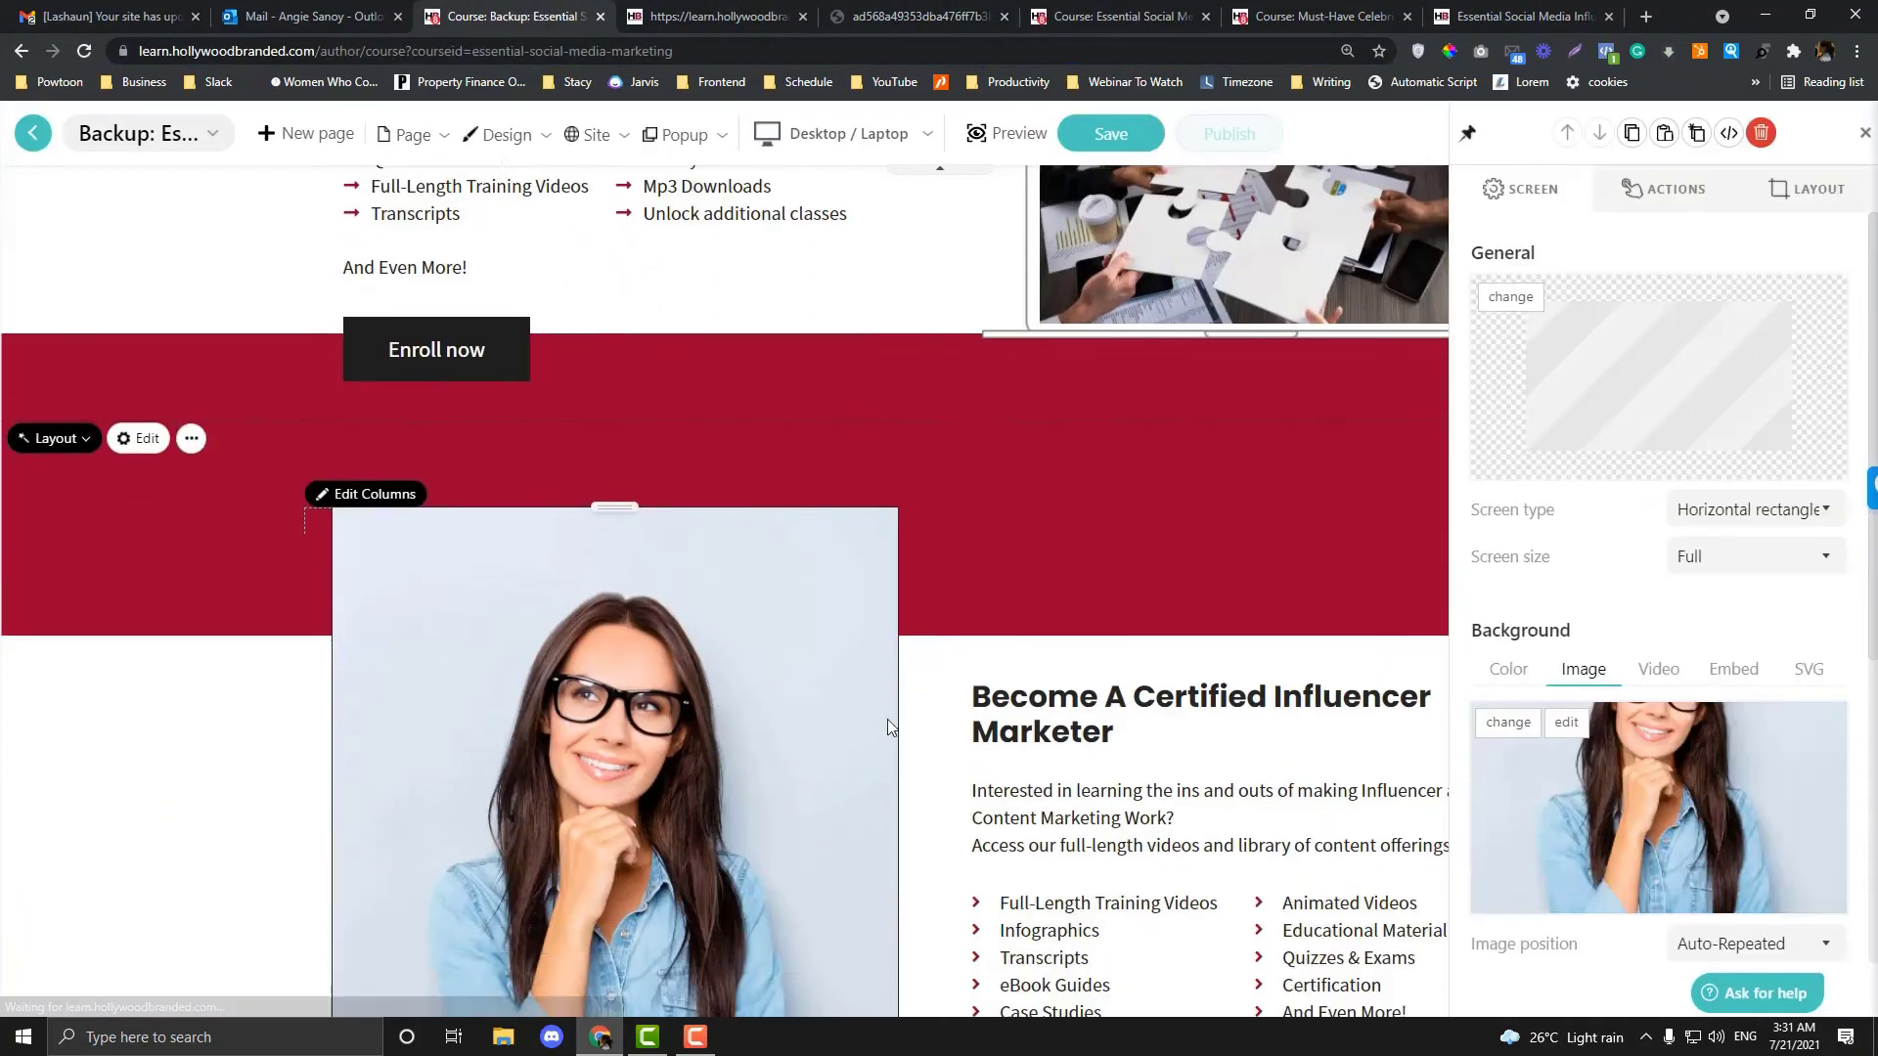
{"action": "left_click", "coordinate": [1594, 779]}
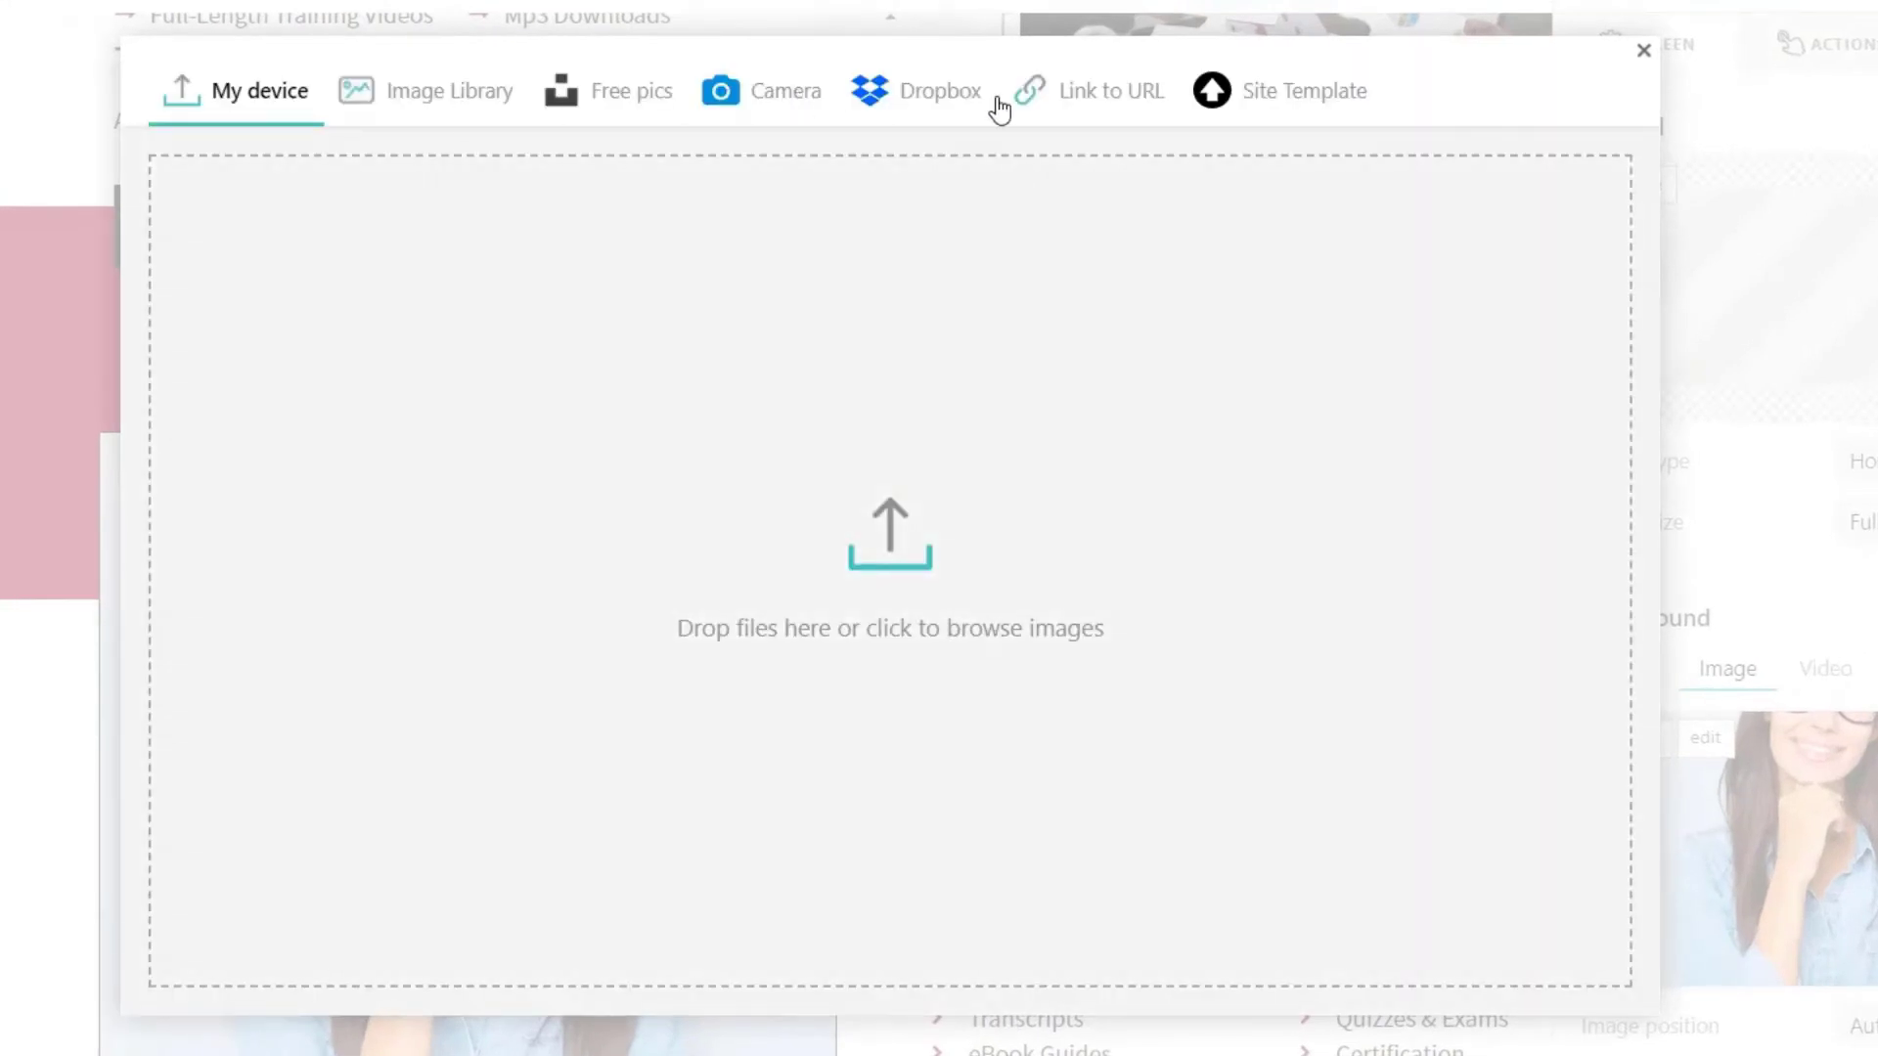
{"action": "left_click", "coordinate": [1086, 93]}
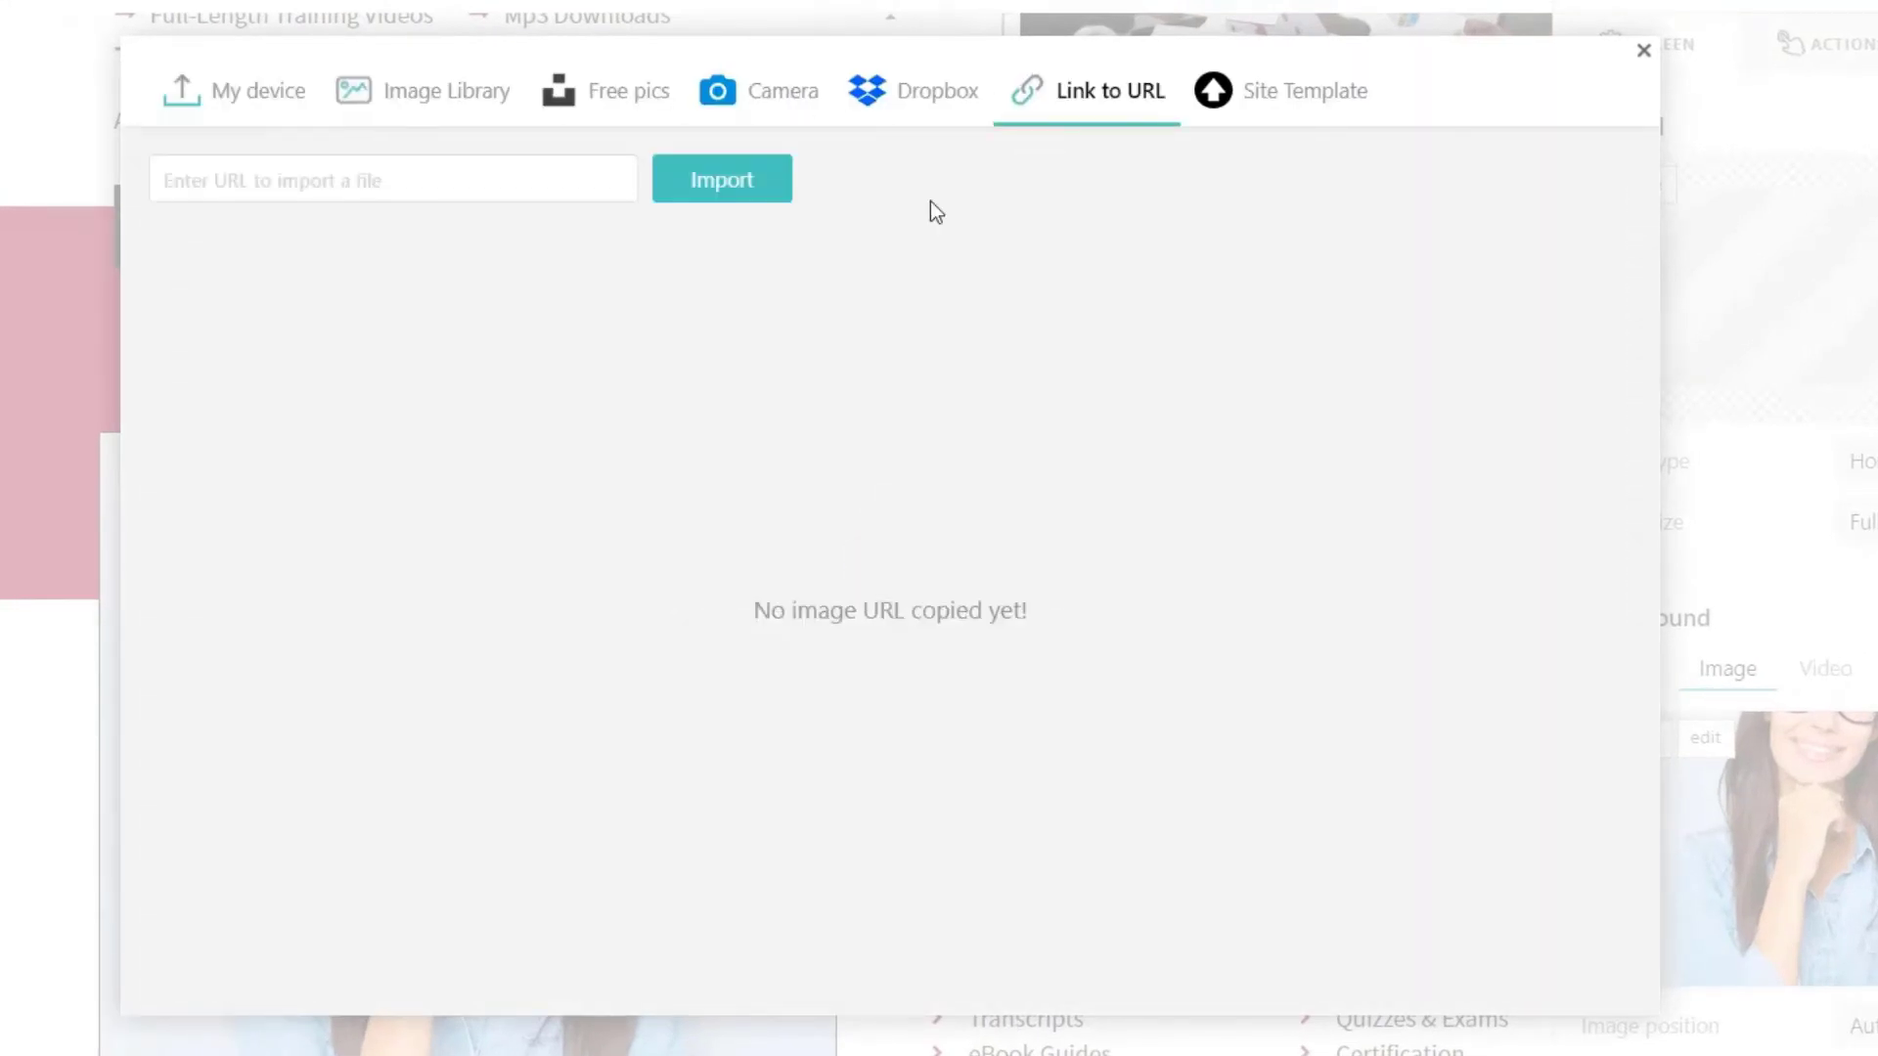
{"action": "left_click", "coordinate": [448, 172]}
{"action": "key", "text": "ctrl+v"}
{"action": "left_click", "coordinate": [740, 189]}
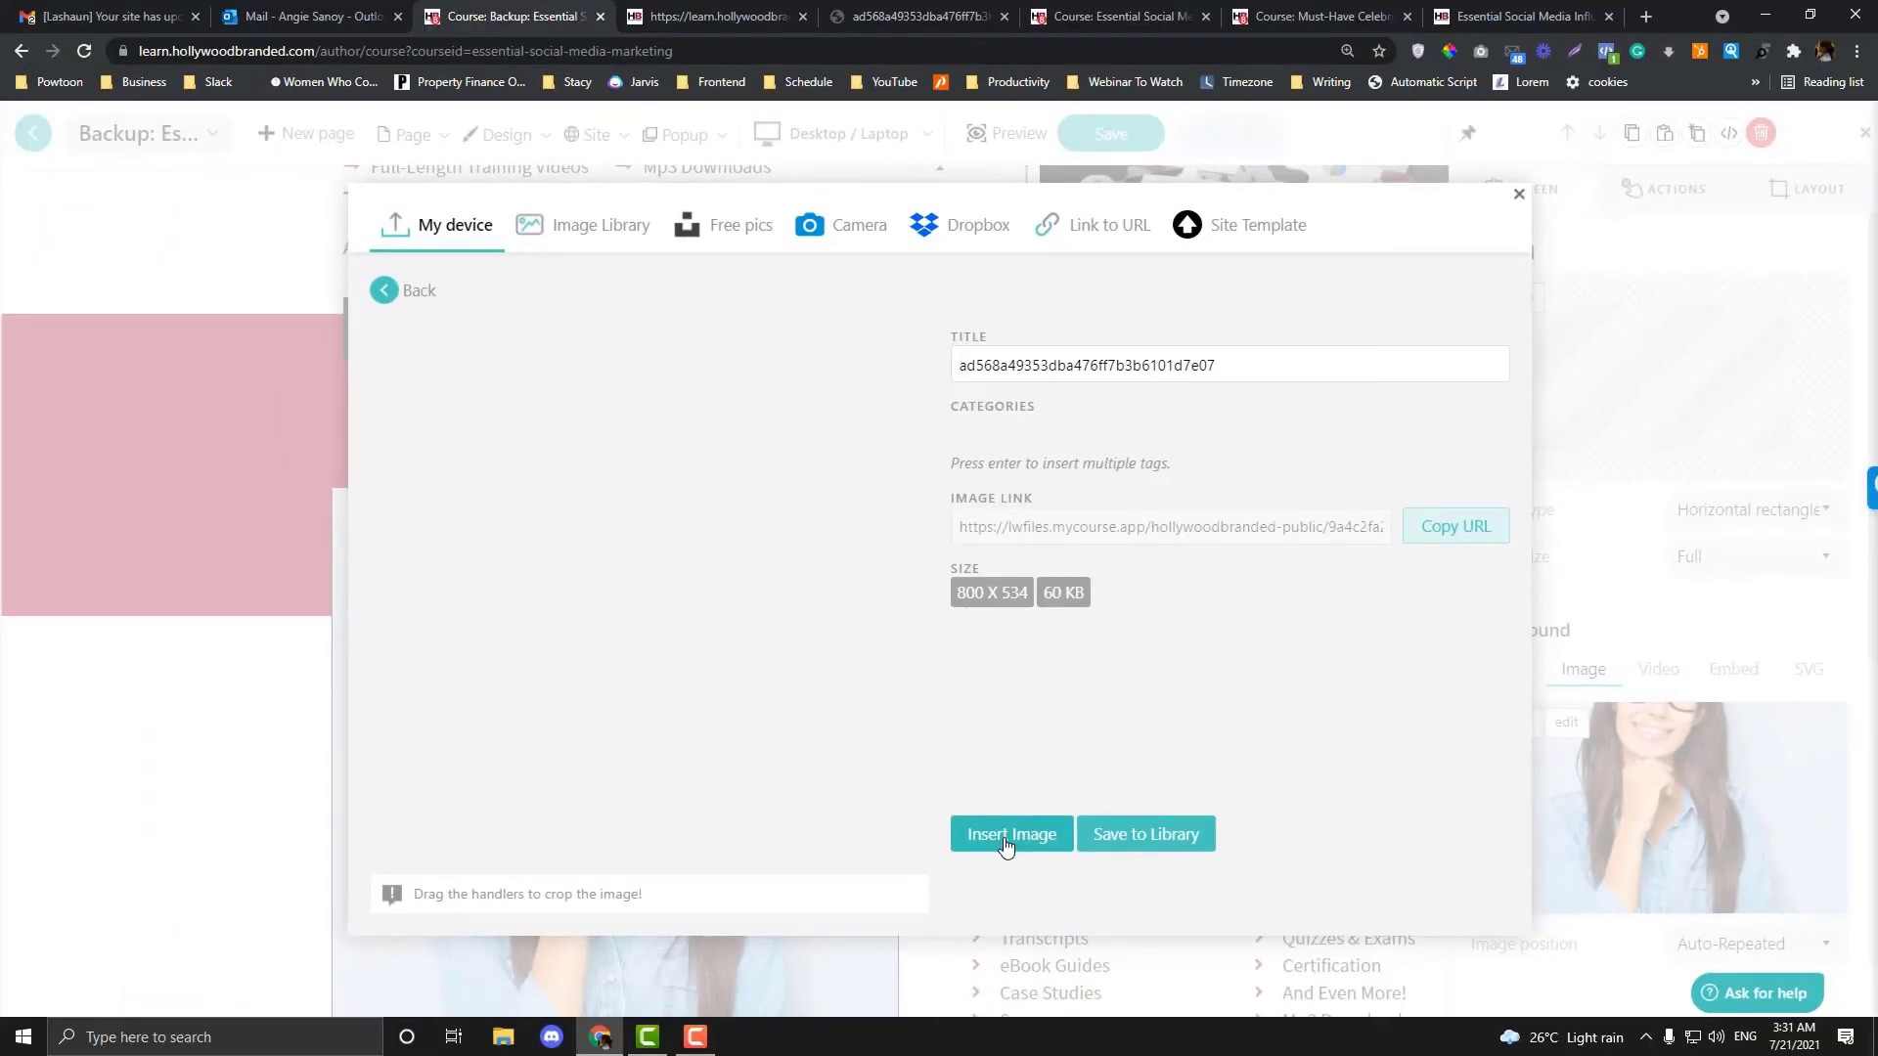
{"action": "left_click", "coordinate": [990, 871]}
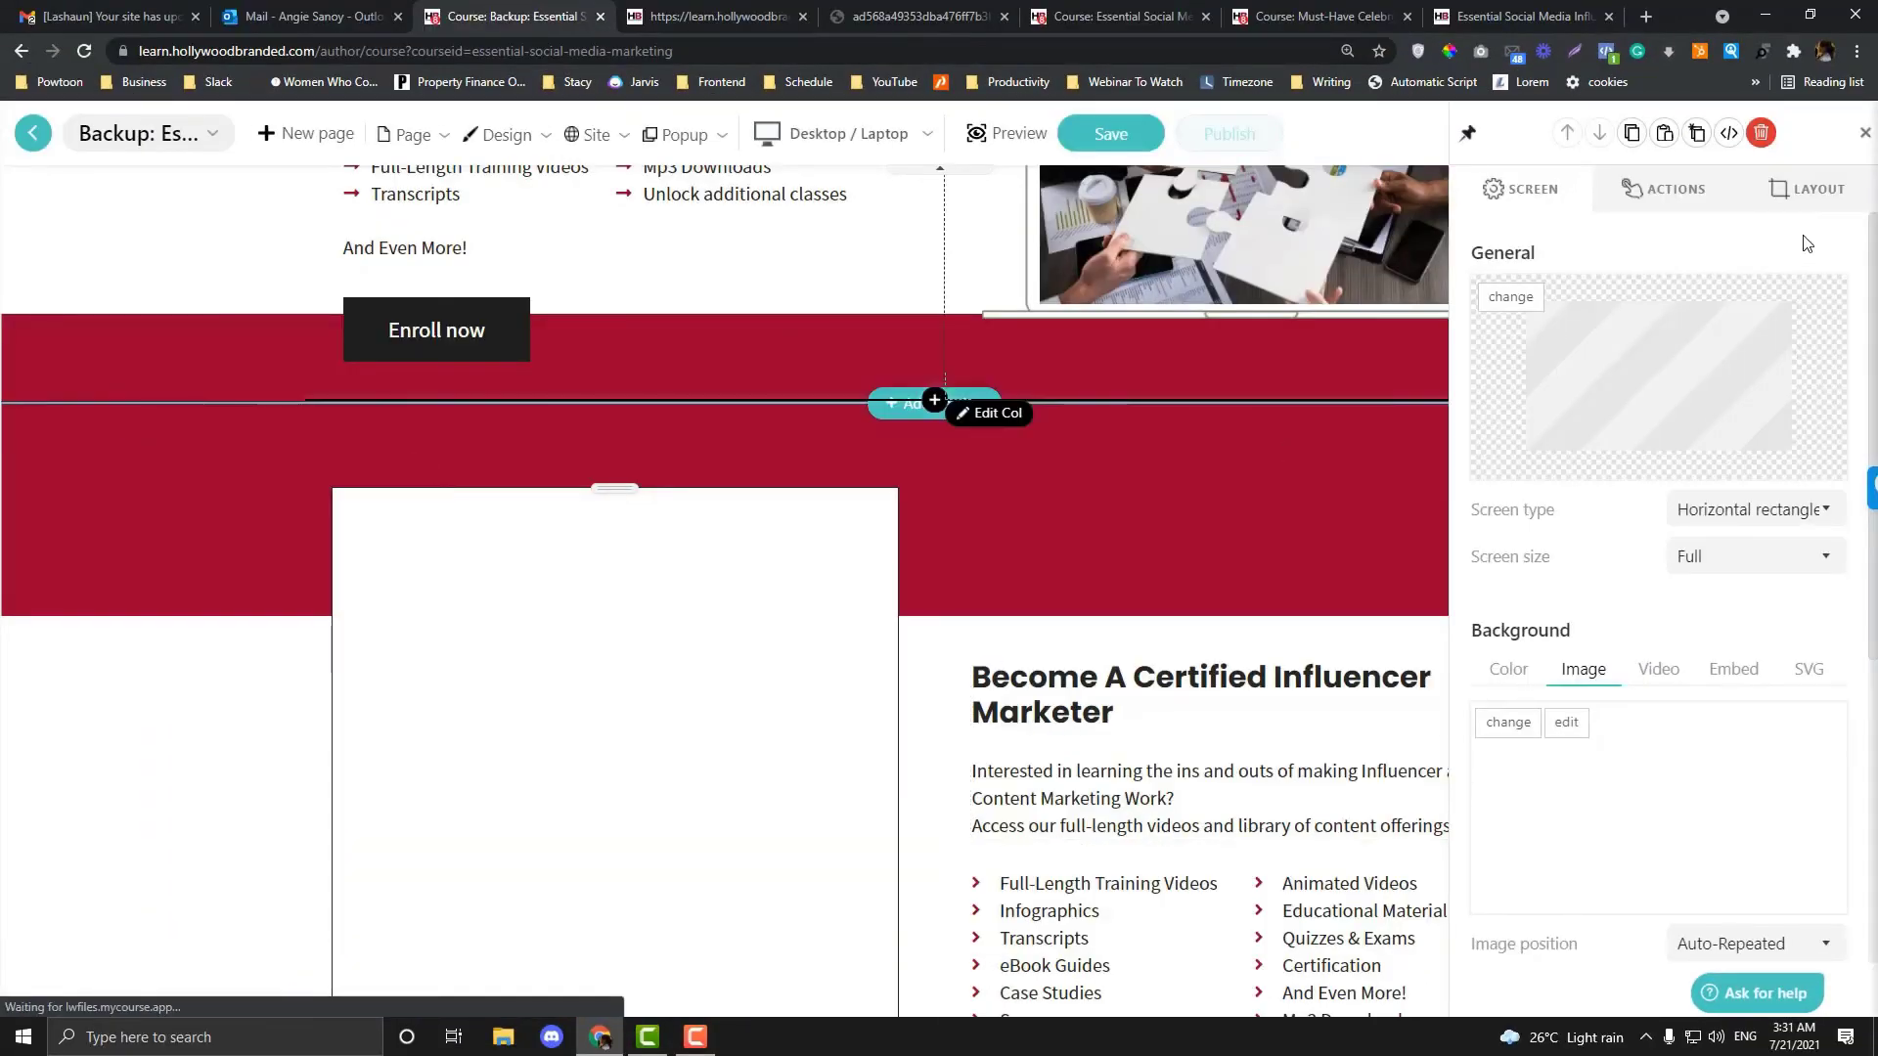
{"action": "left_click", "coordinate": [1865, 134]}
- Delete the original headline section and the bullet-list section with the laptop from the Backup page, and save the page
{"action": "scroll", "coordinate": [505, 502], "scroll_direction": "up", "scroll_amount": 4}
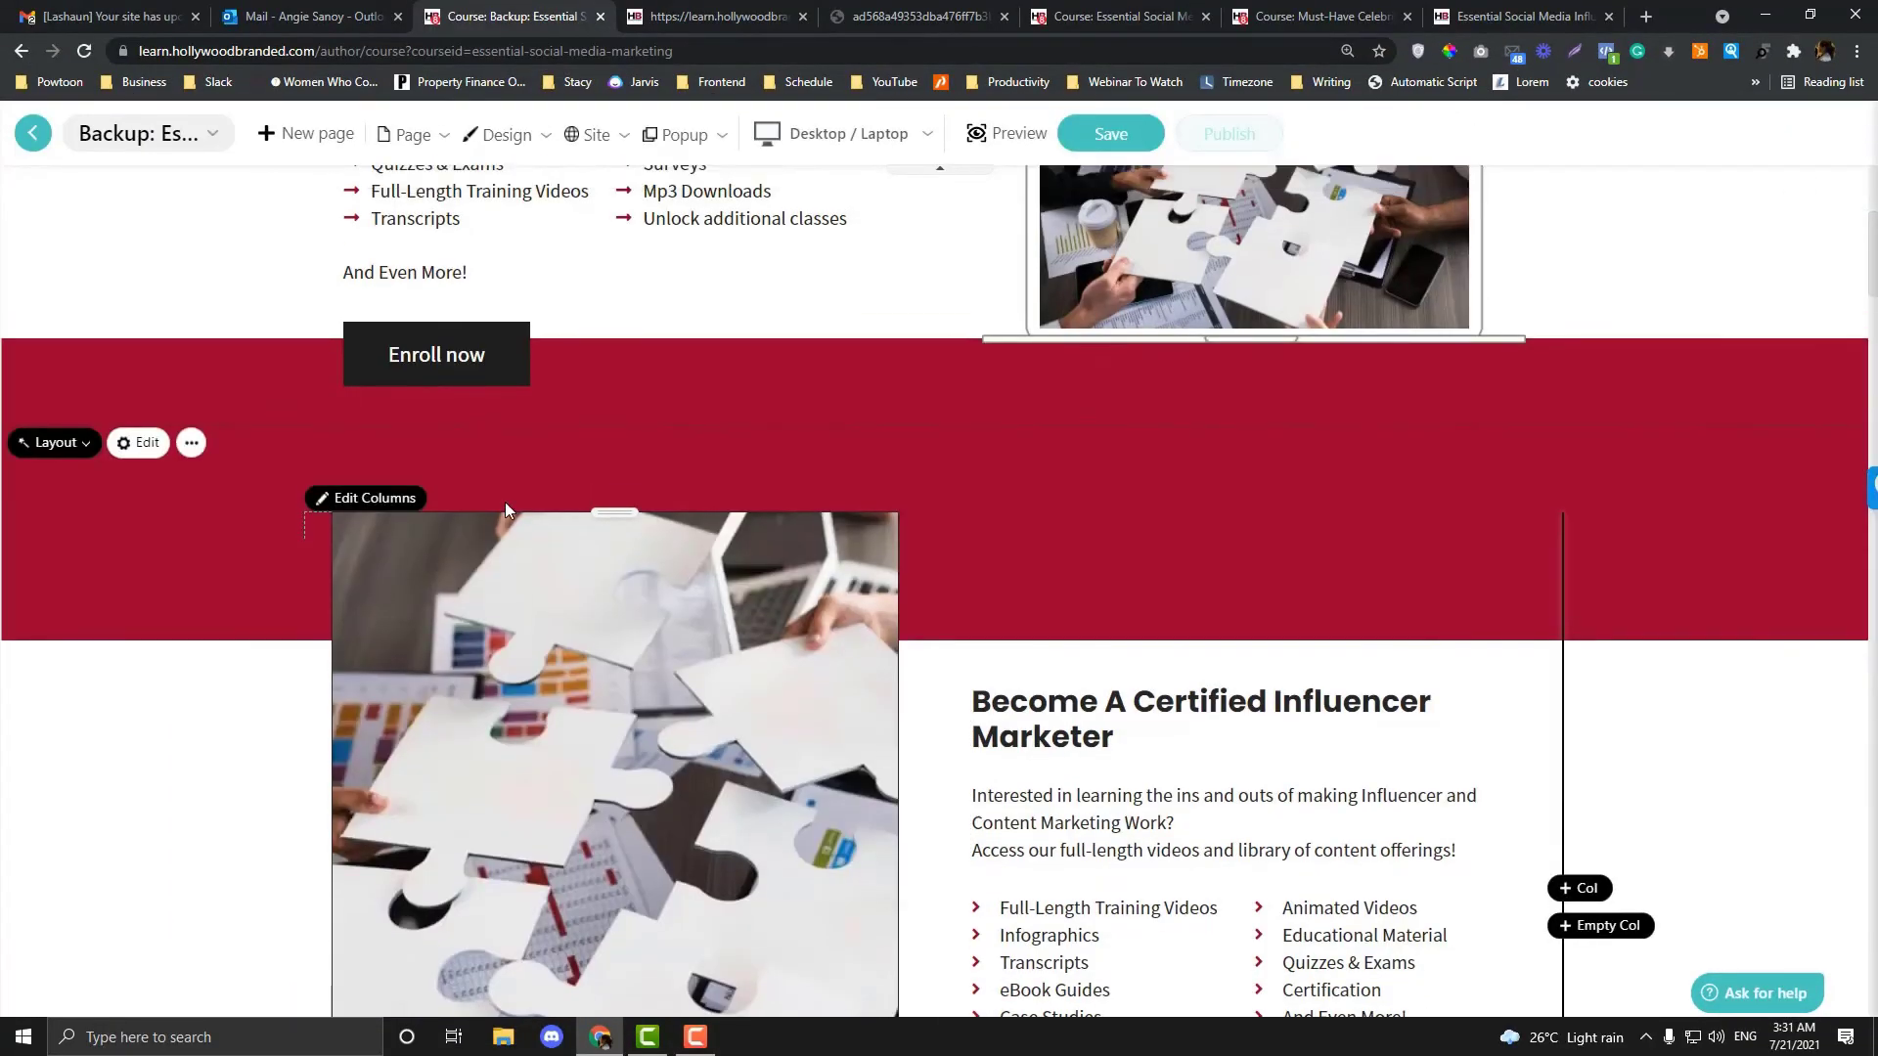
{"action": "scroll", "coordinate": [504, 501], "scroll_direction": "up", "scroll_amount": 1}
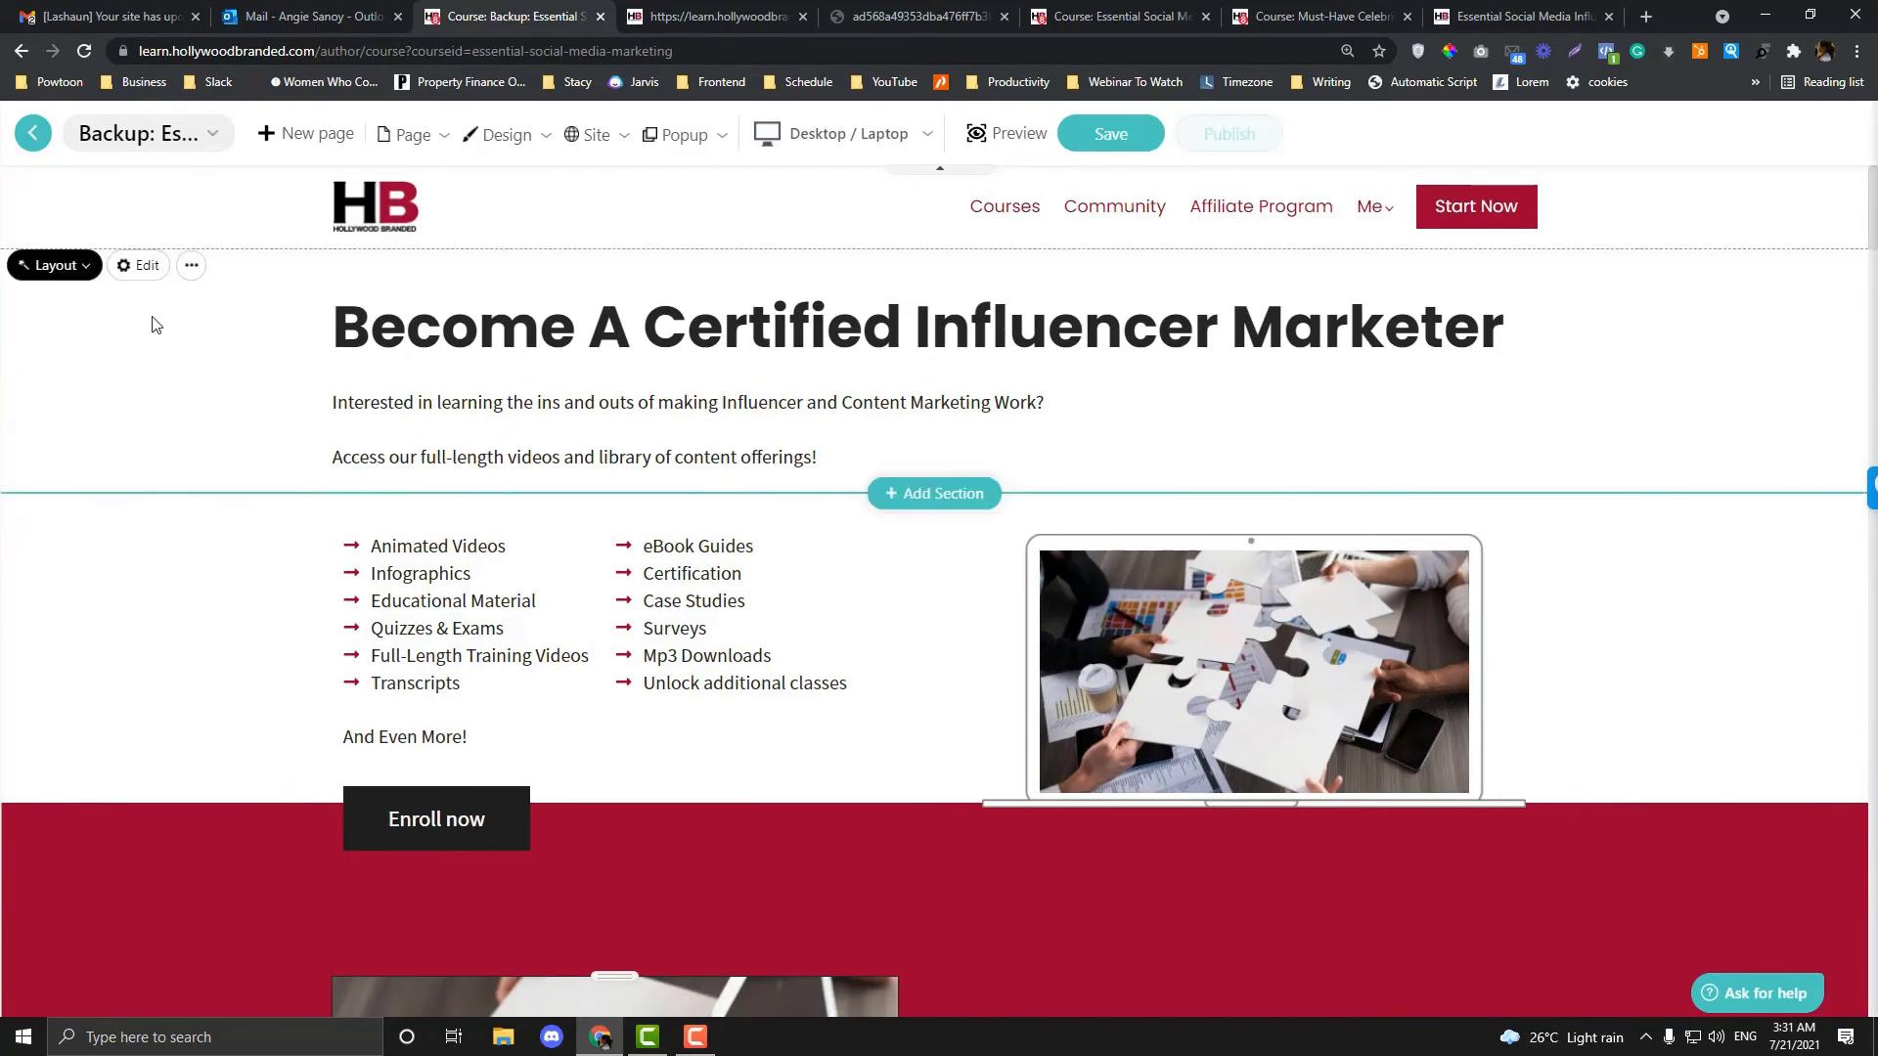
{"action": "left_click", "coordinate": [192, 266]}
{"action": "left_click", "coordinate": [287, 267]}
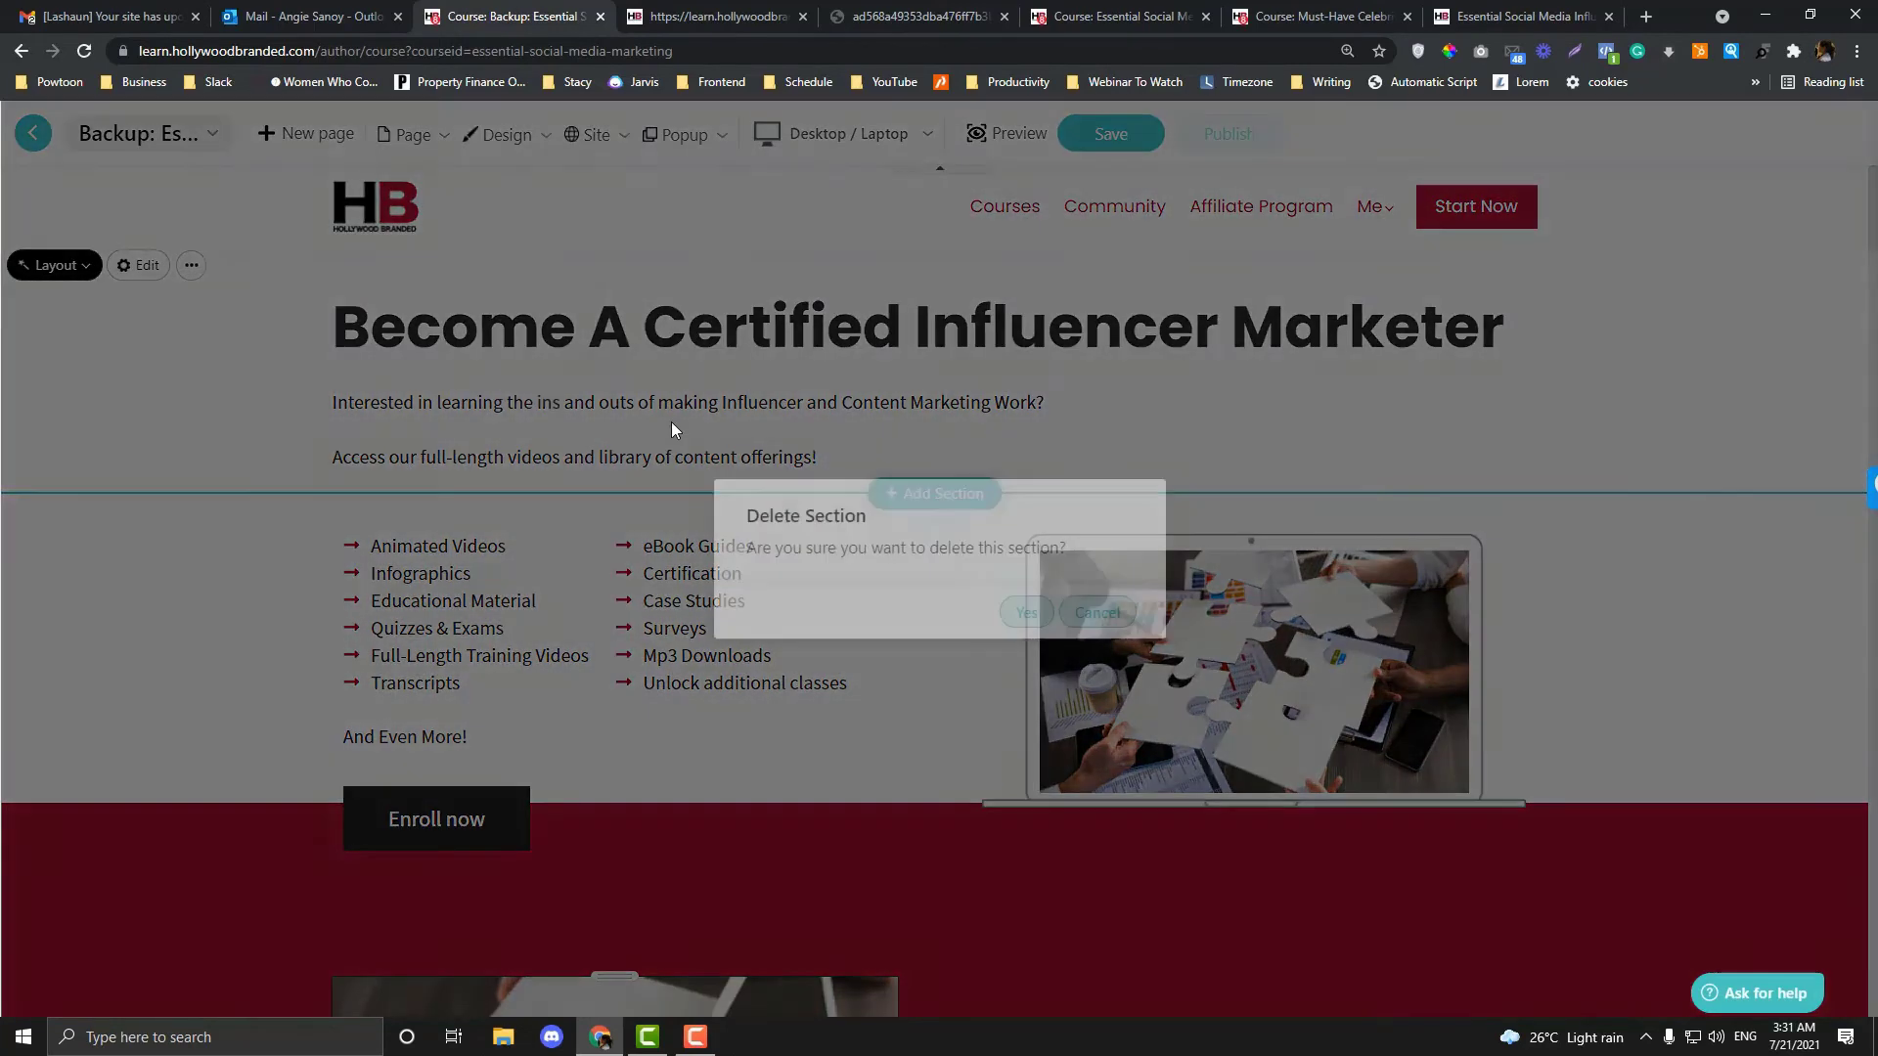
{"action": "left_click", "coordinate": [1026, 612]}
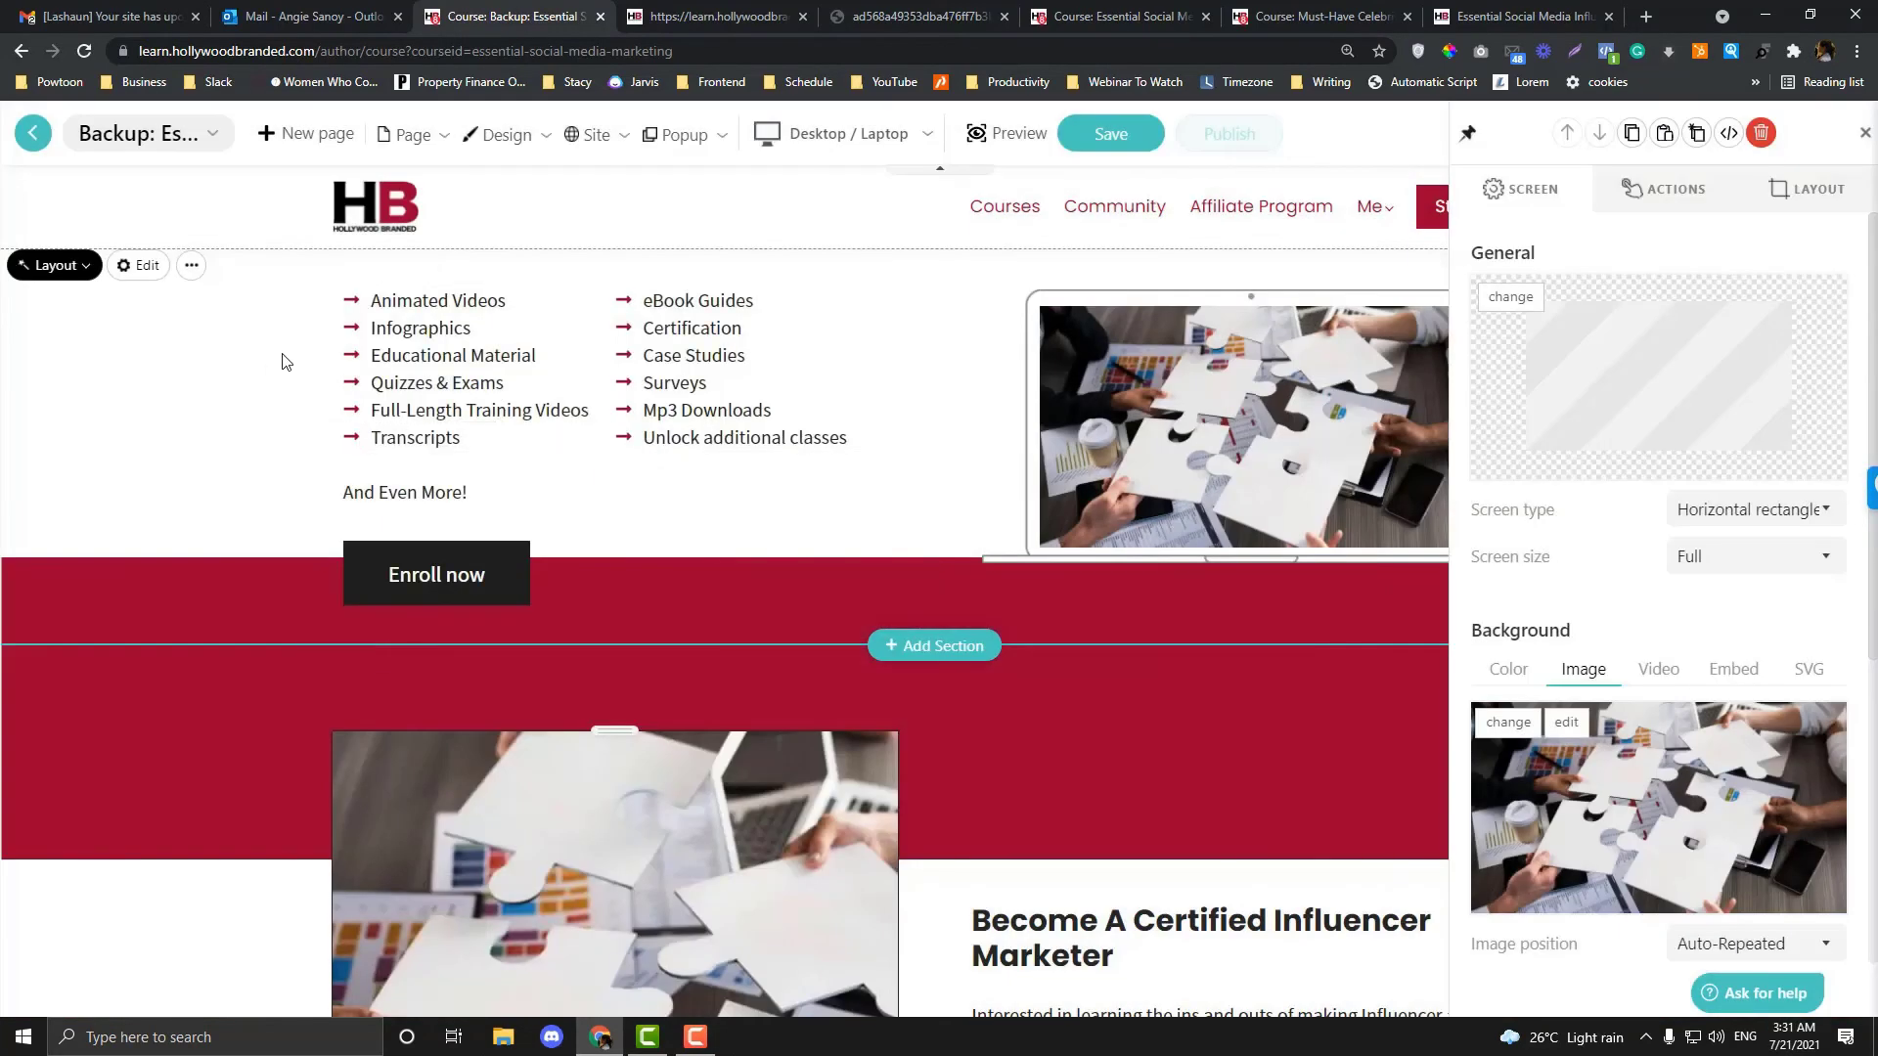
{"action": "left_click", "coordinate": [191, 265]}
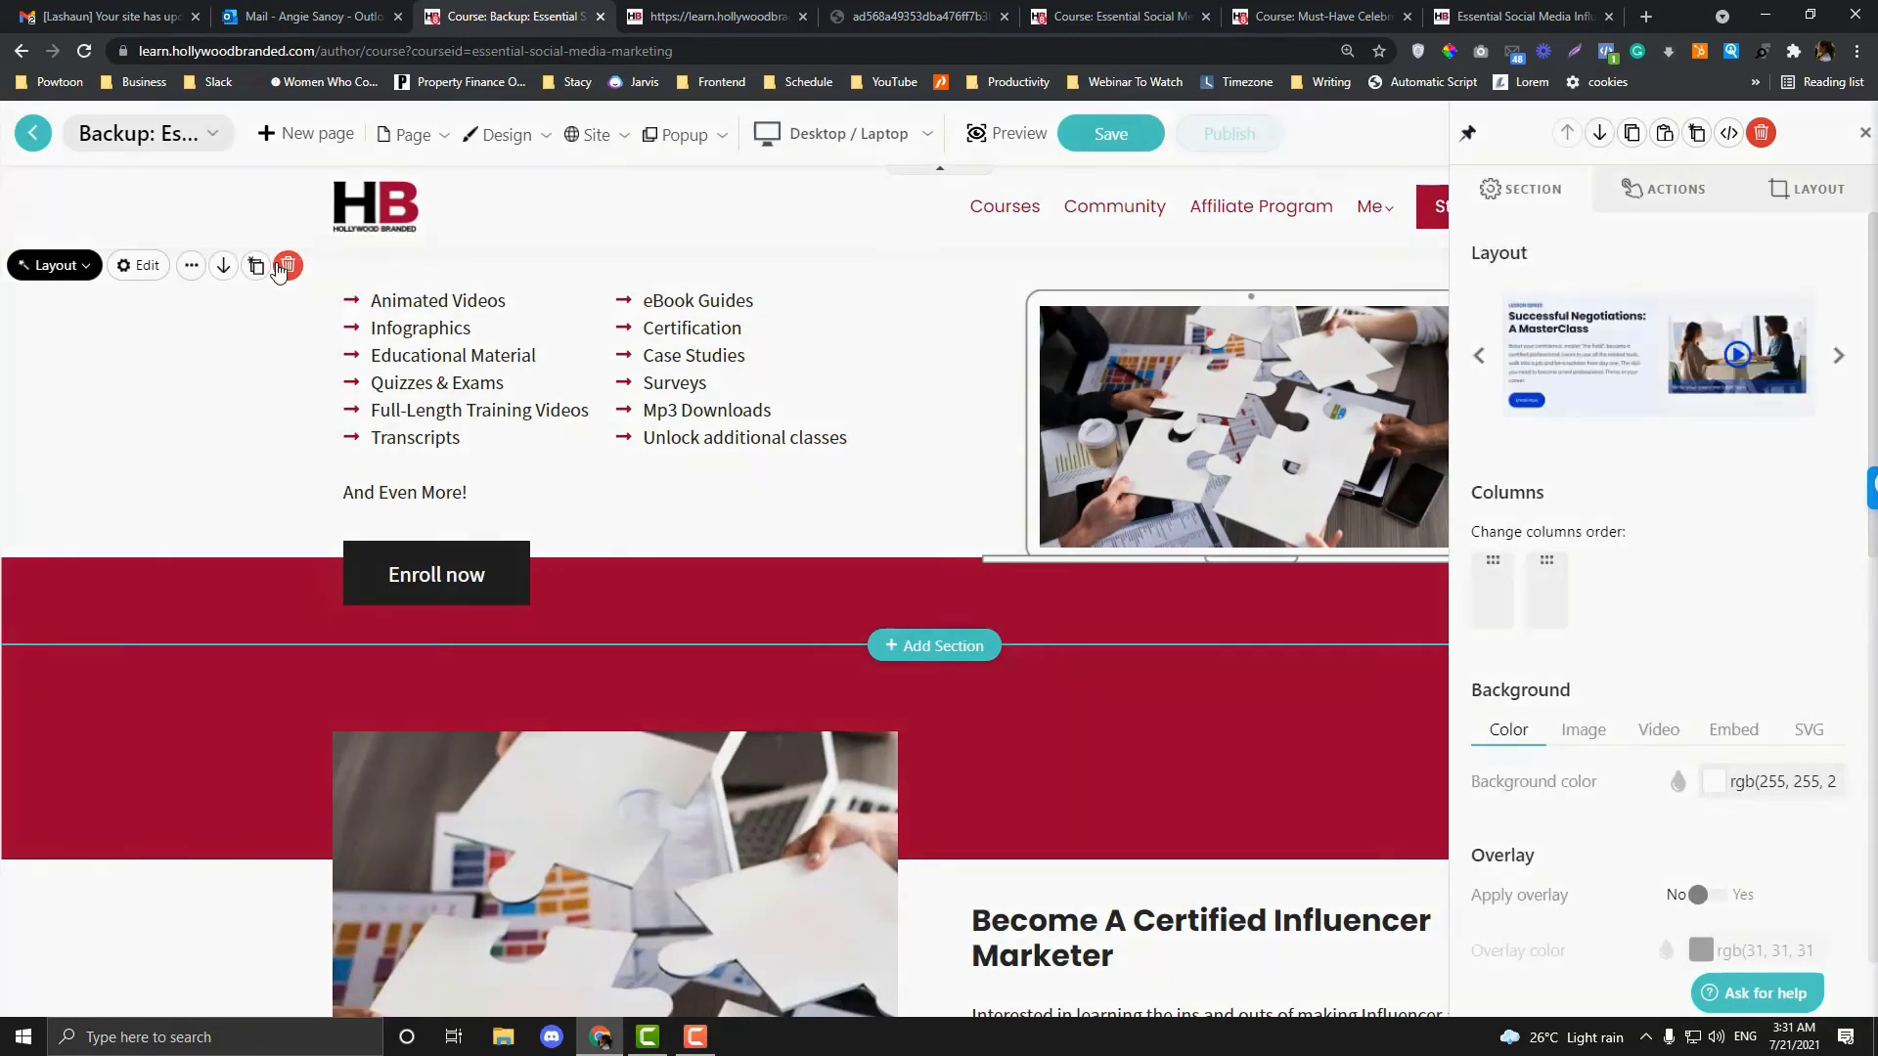
{"action": "left_click", "coordinate": [287, 267]}
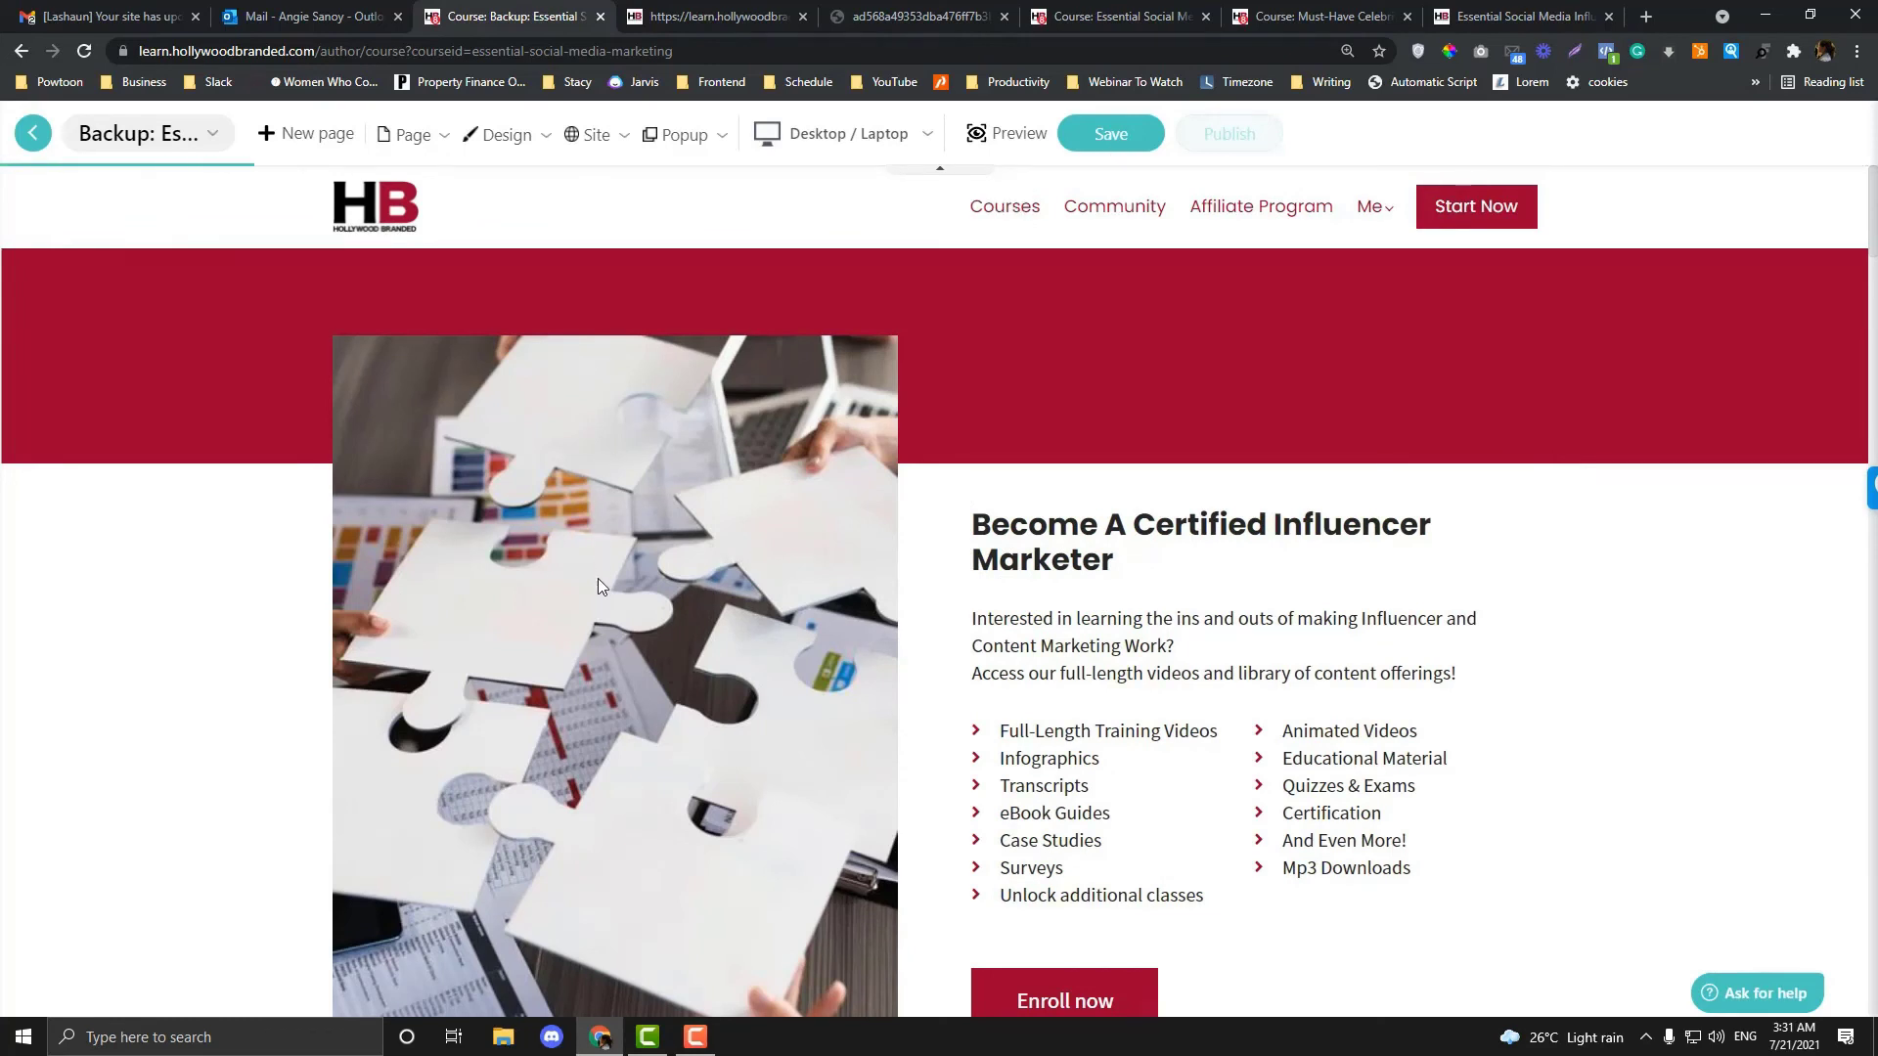
{"action": "scroll", "coordinate": [599, 579], "scroll_direction": "down", "scroll_amount": 1}
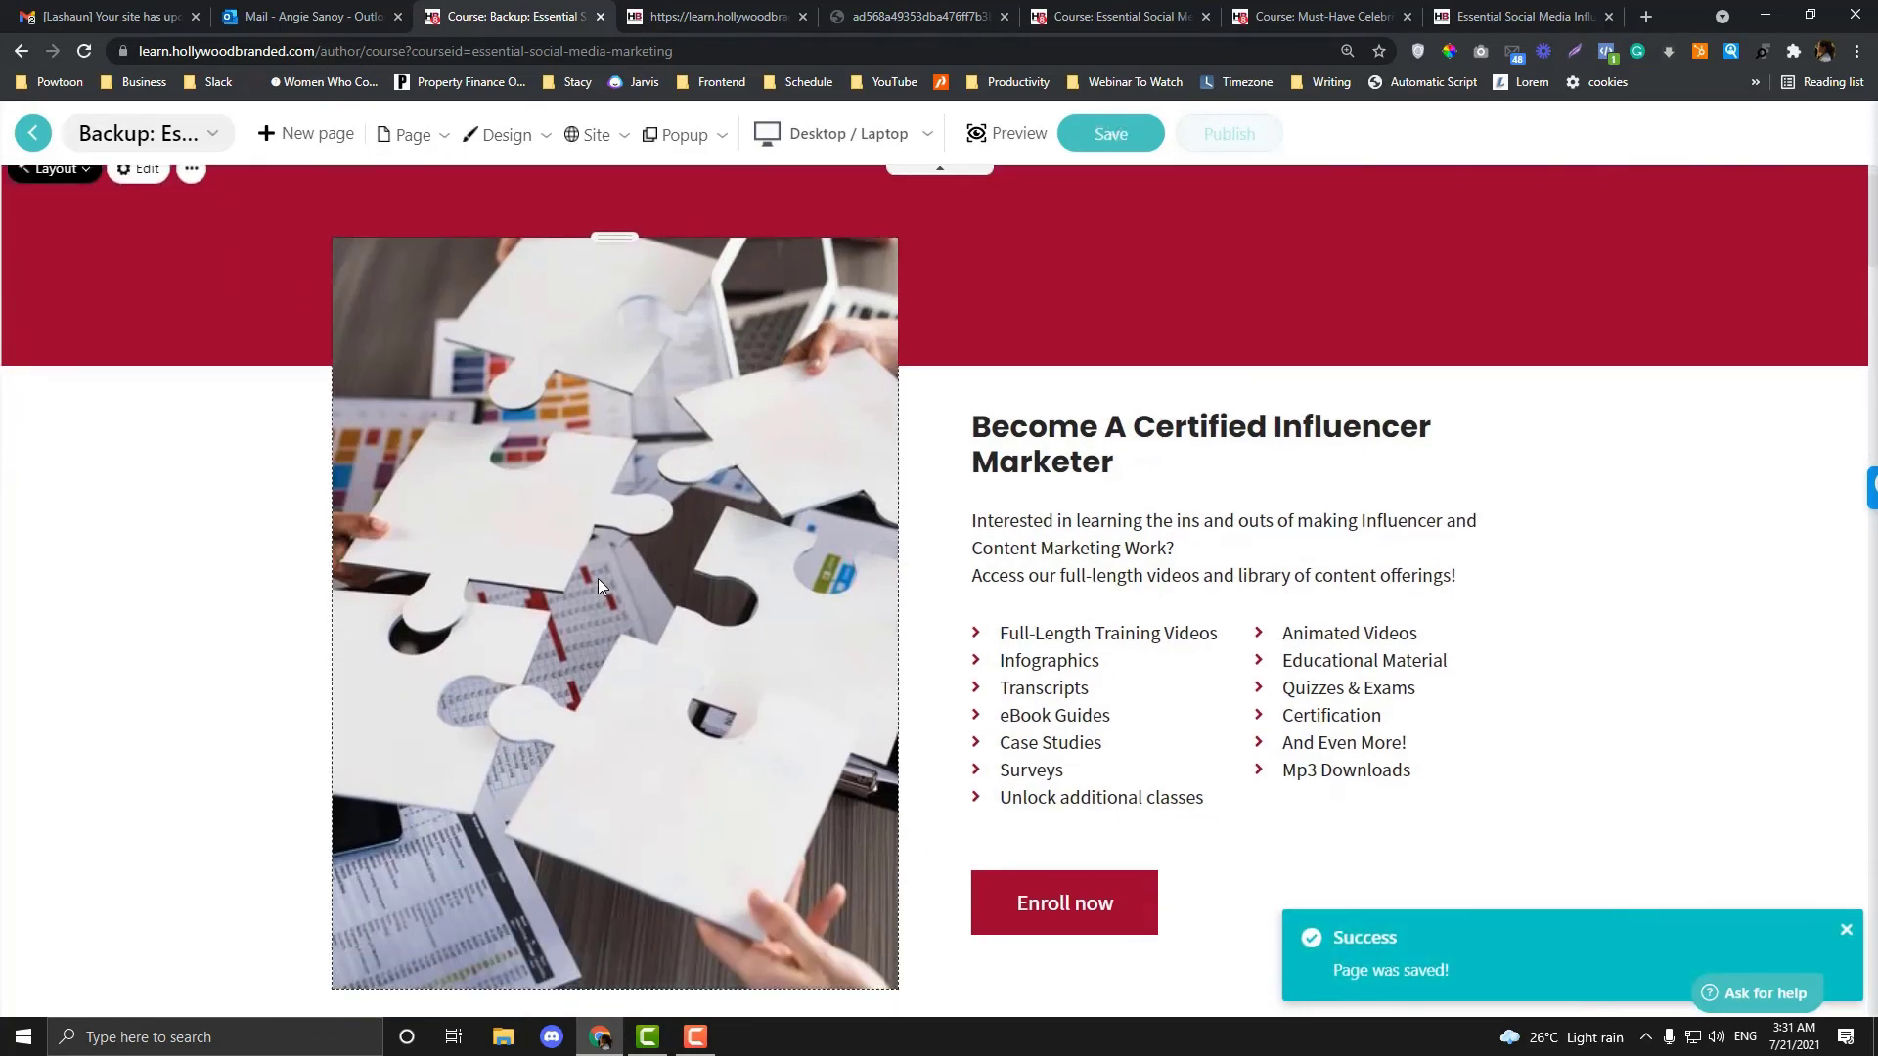
{"action": "scroll", "coordinate": [598, 584], "scroll_direction": "down", "scroll_amount": 1}
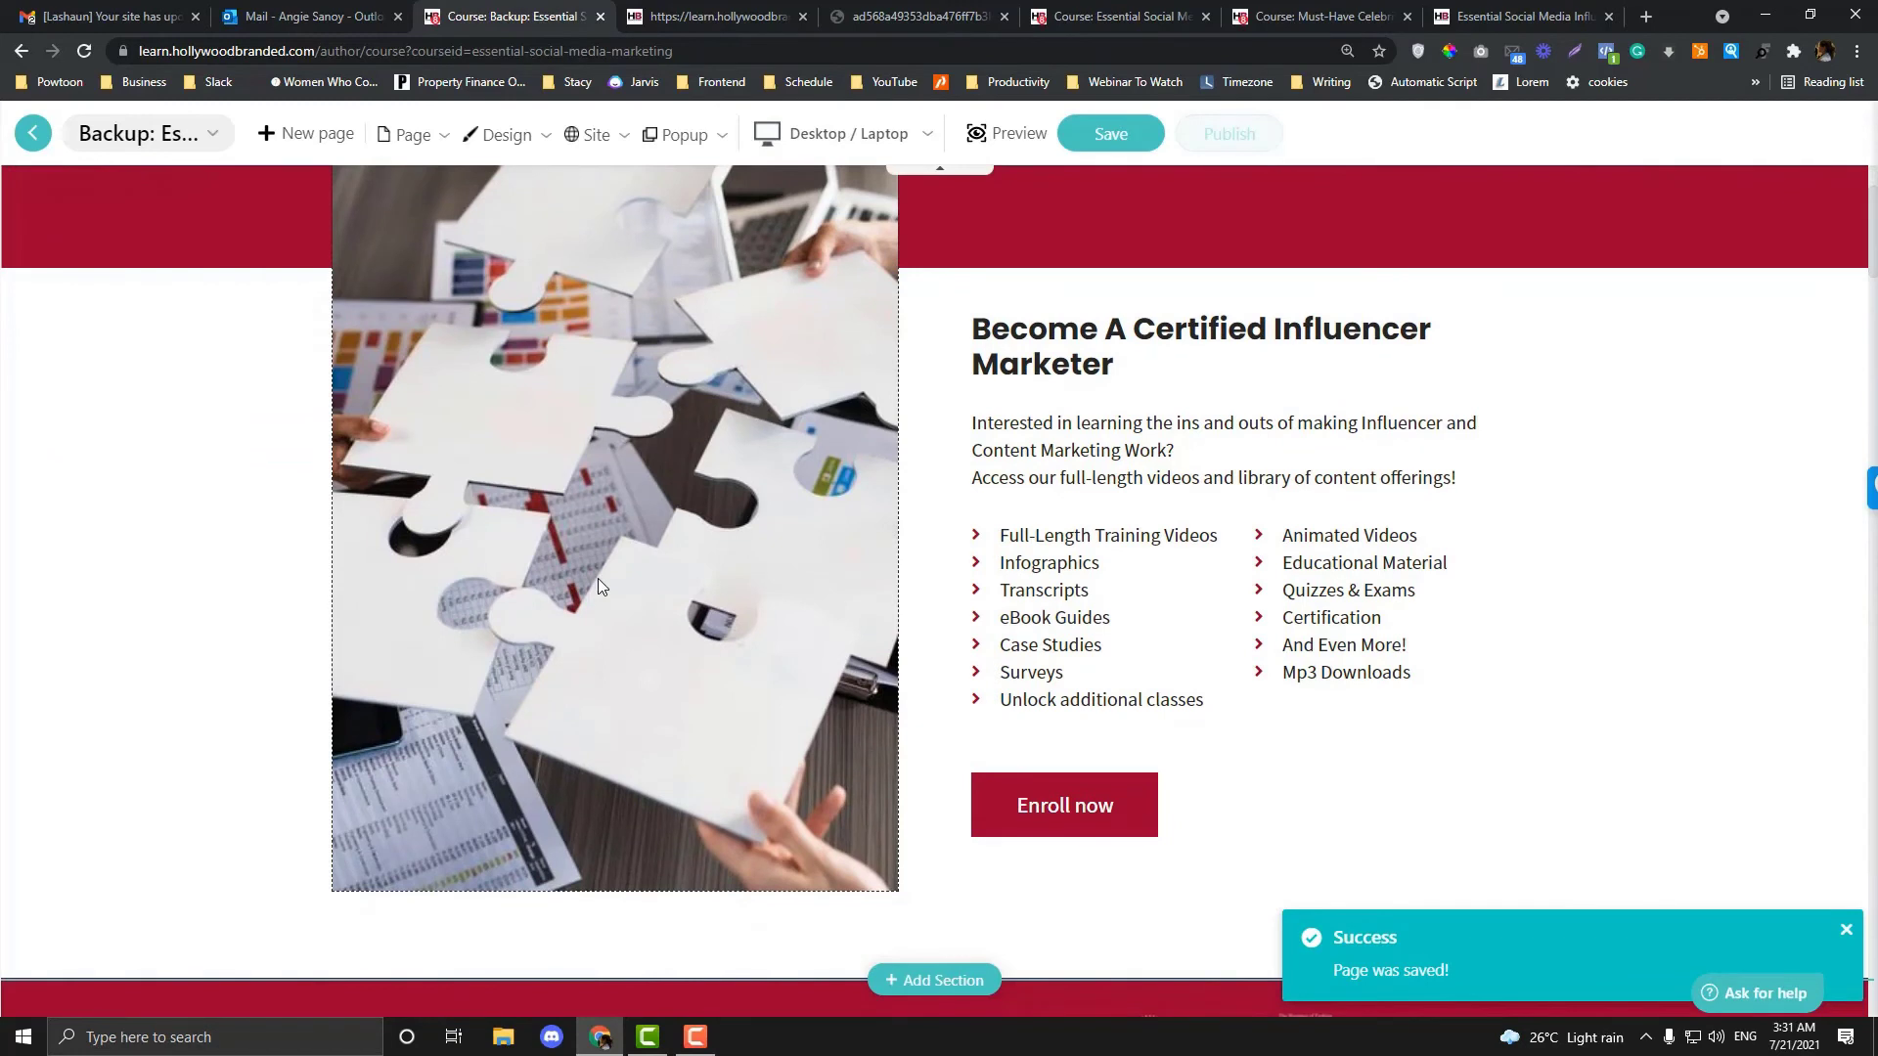
- Leave the Backup page editor and open the course manager
{"action": "left_click", "coordinate": [409, 134]}
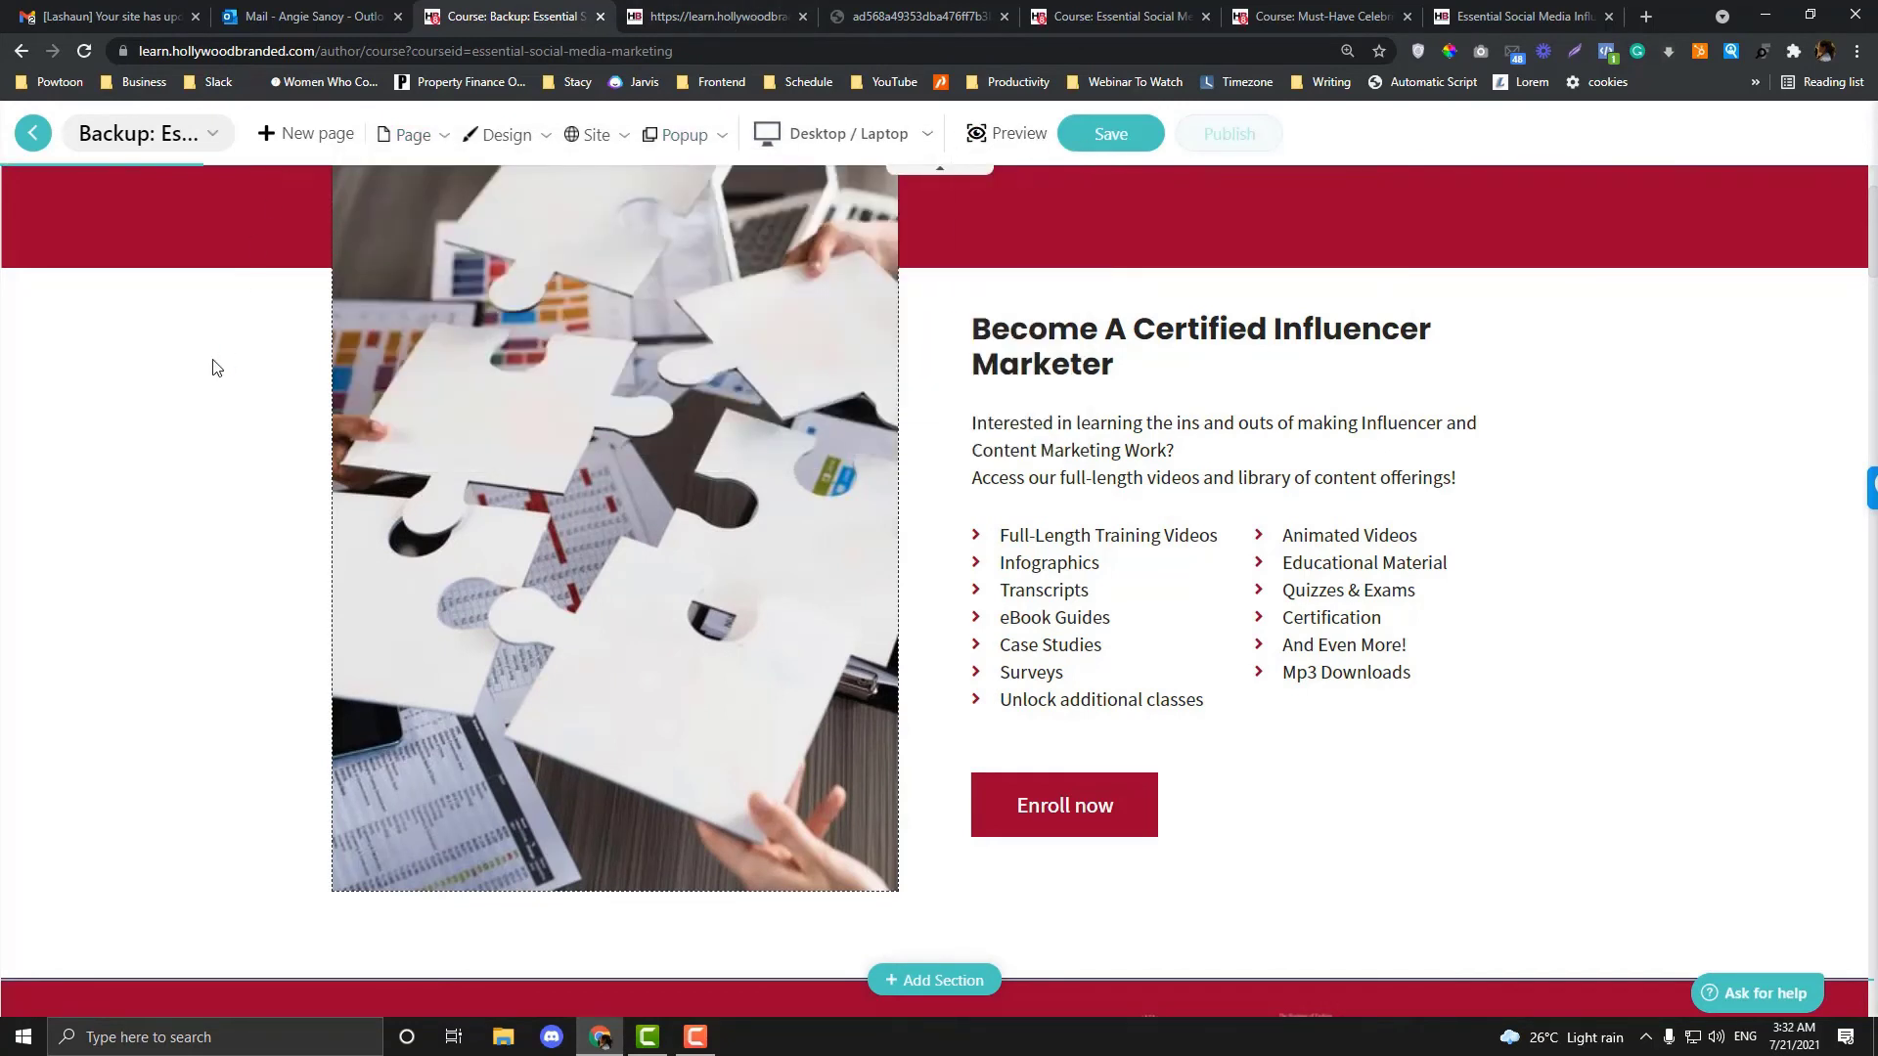
{"action": "left_click", "coordinate": [33, 137]}
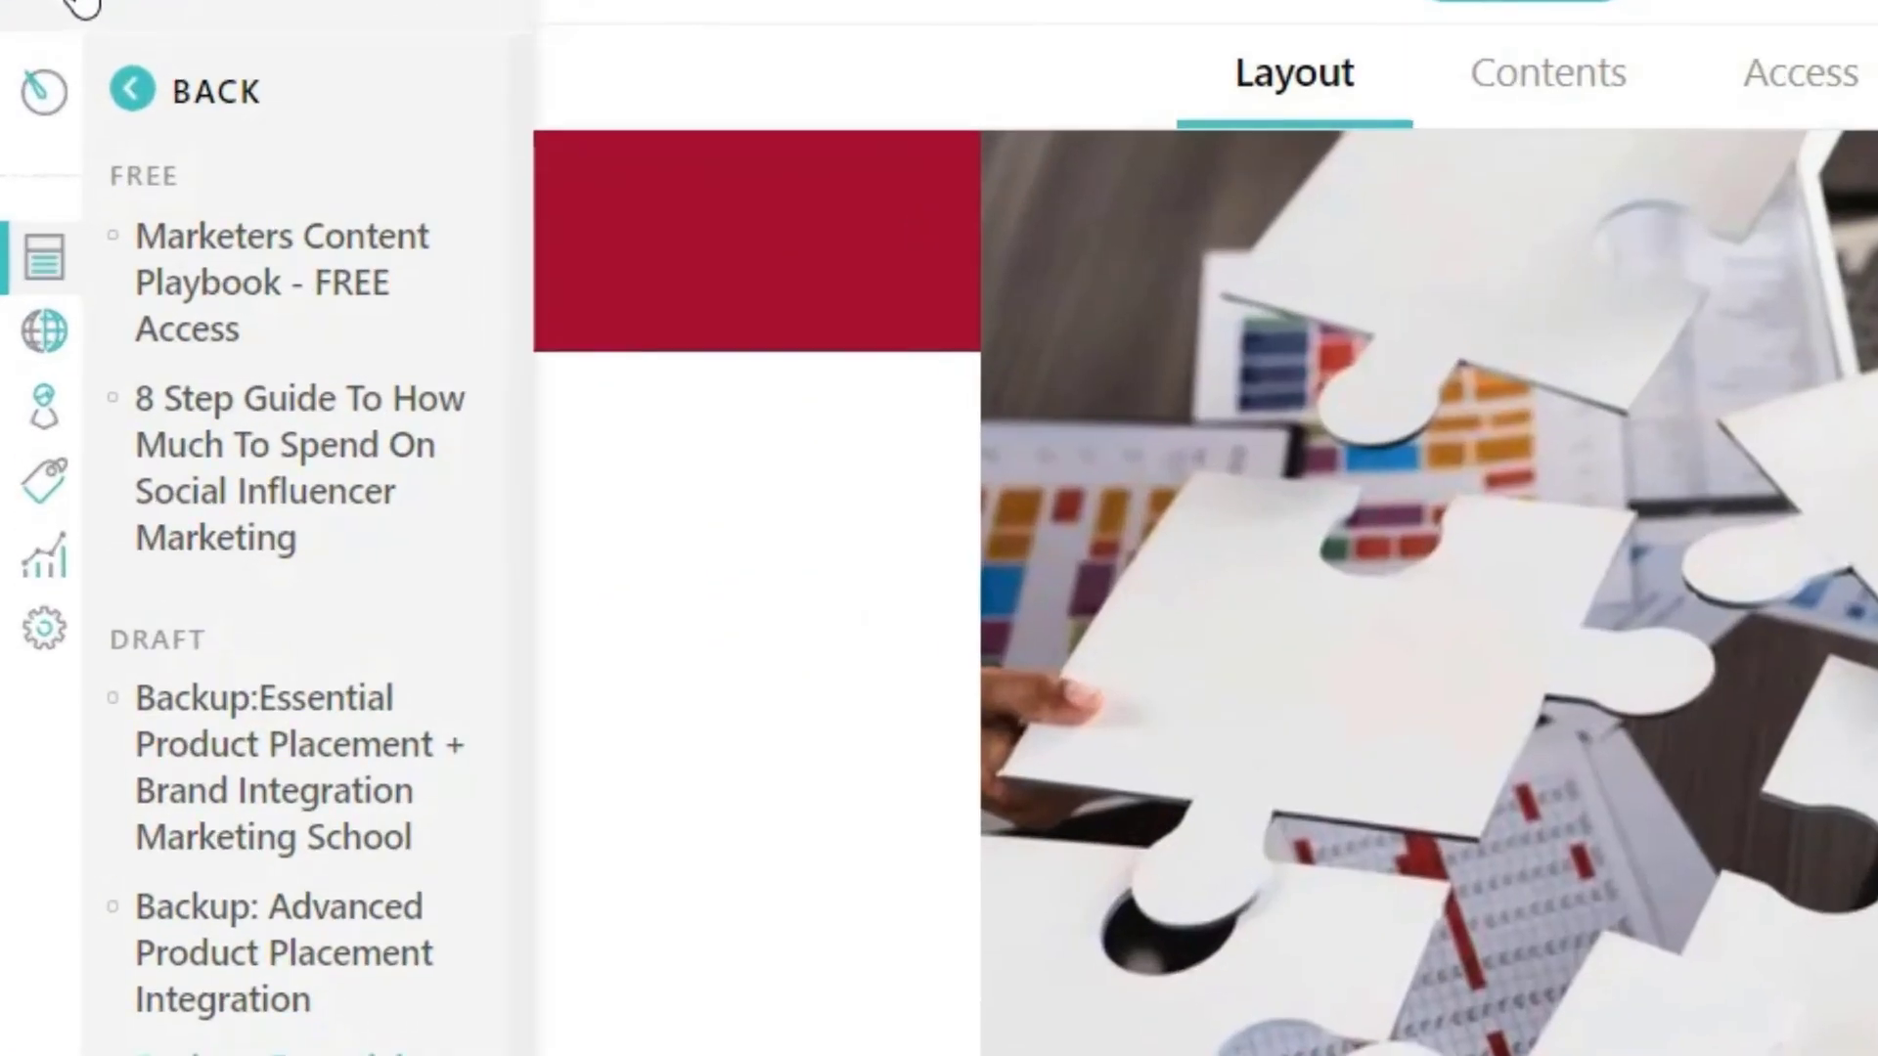
{"action": "left_click", "coordinate": [147, 96]}
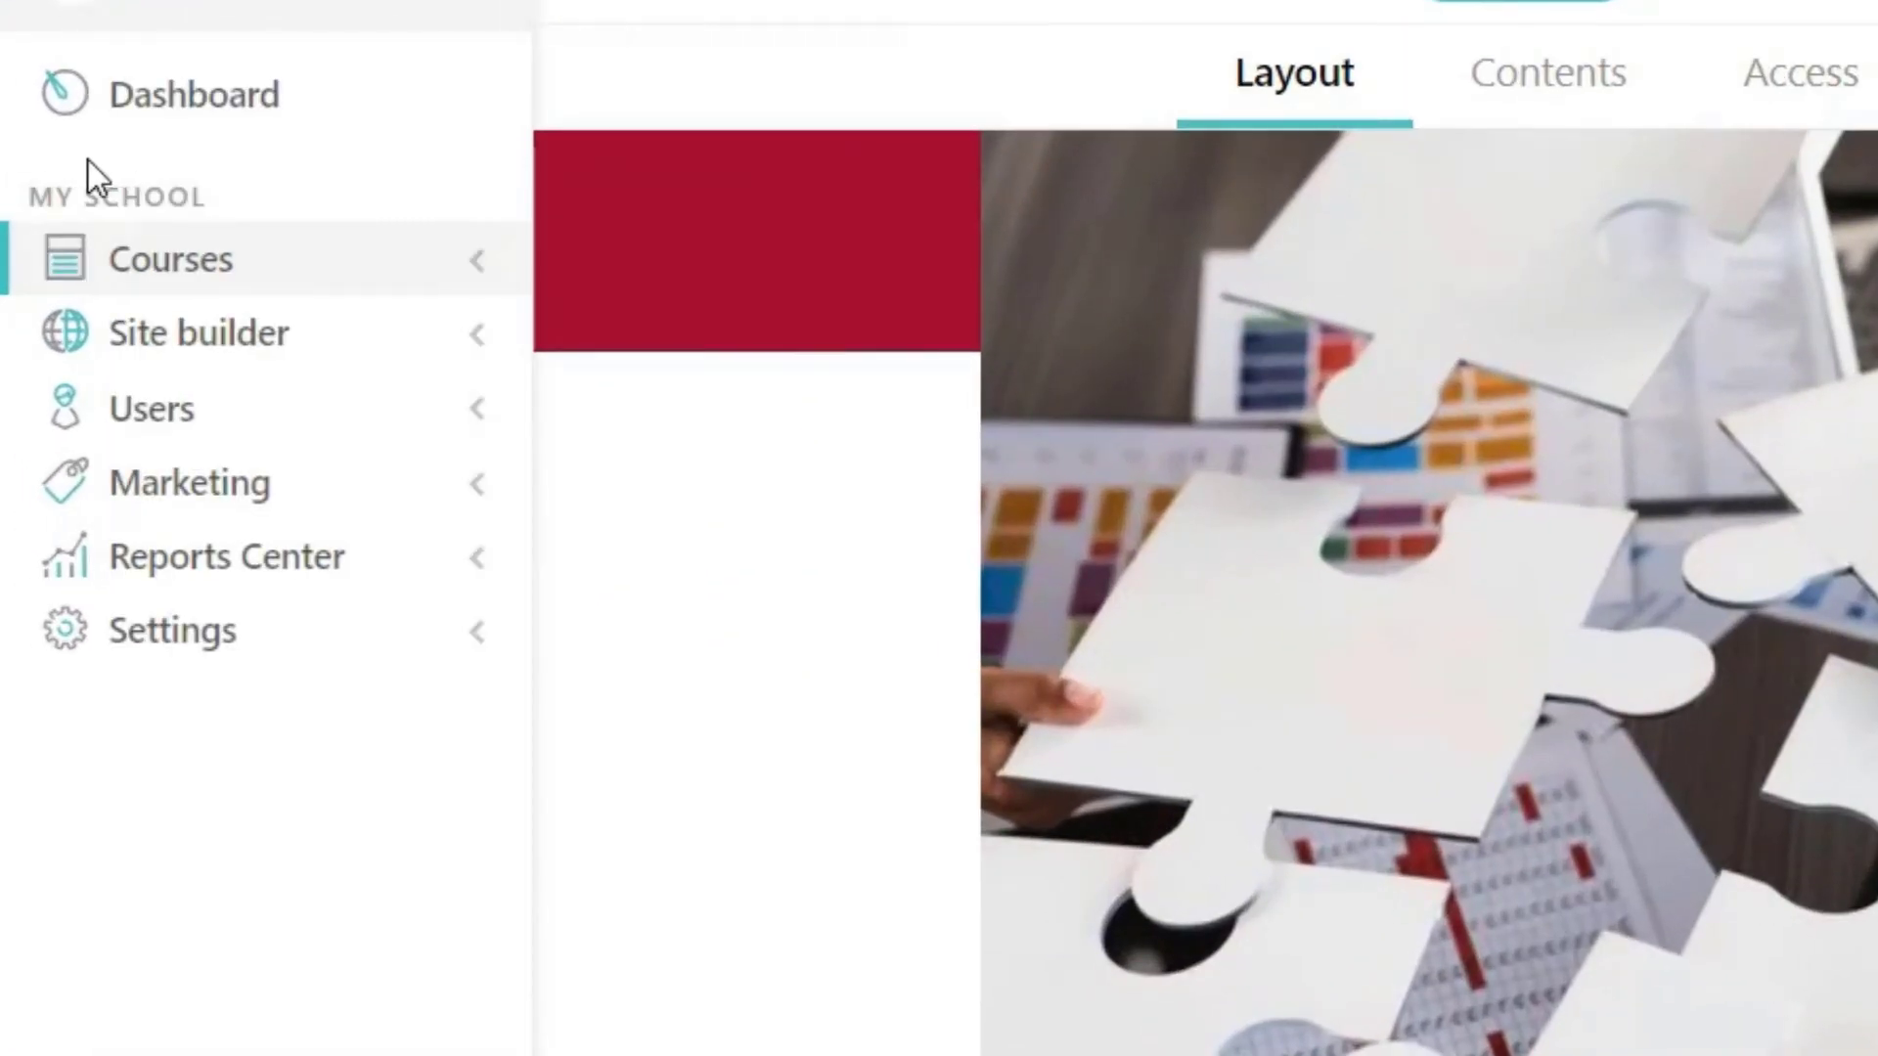
{"action": "left_click", "coordinate": [151, 285]}
{"action": "scroll", "coordinate": [195, 269], "scroll_direction": "up", "scroll_amount": 8}
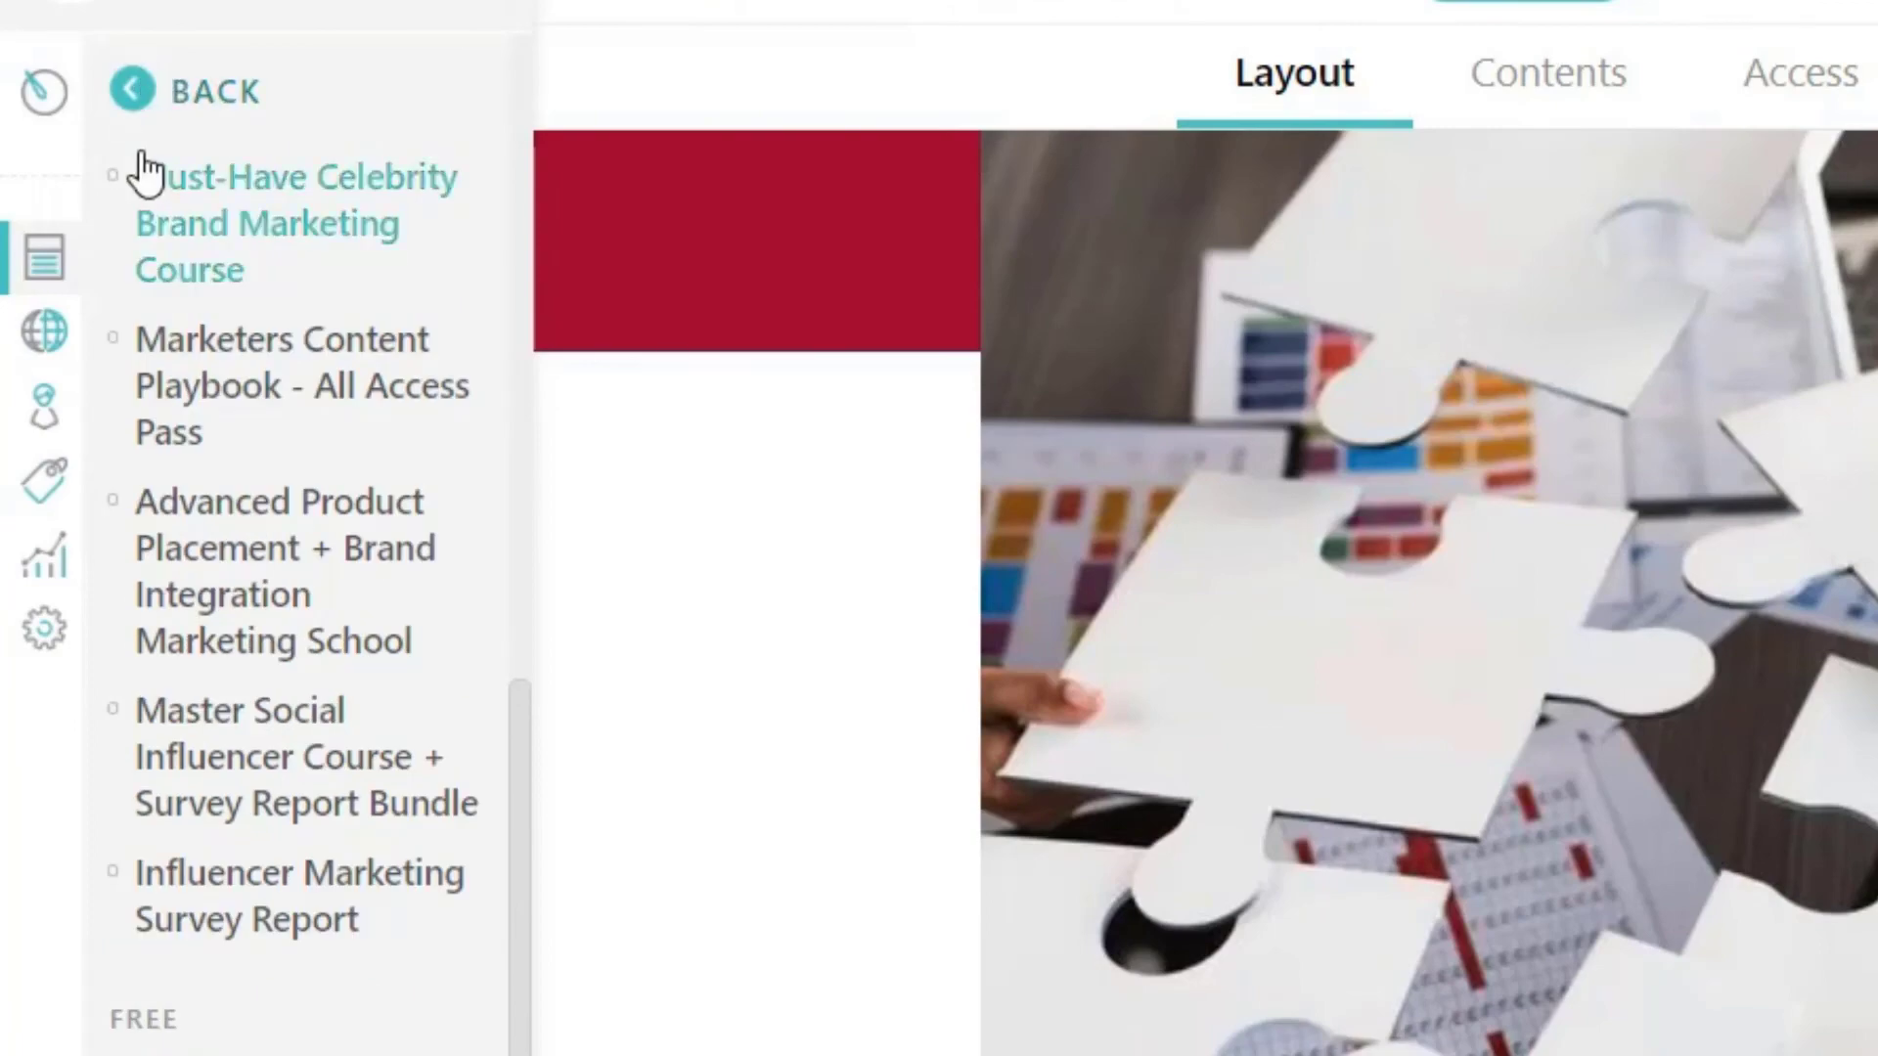
{"action": "left_click", "coordinate": [142, 91]}
{"action": "left_click", "coordinate": [230, 259]}
{"action": "left_click", "coordinate": [253, 368]}
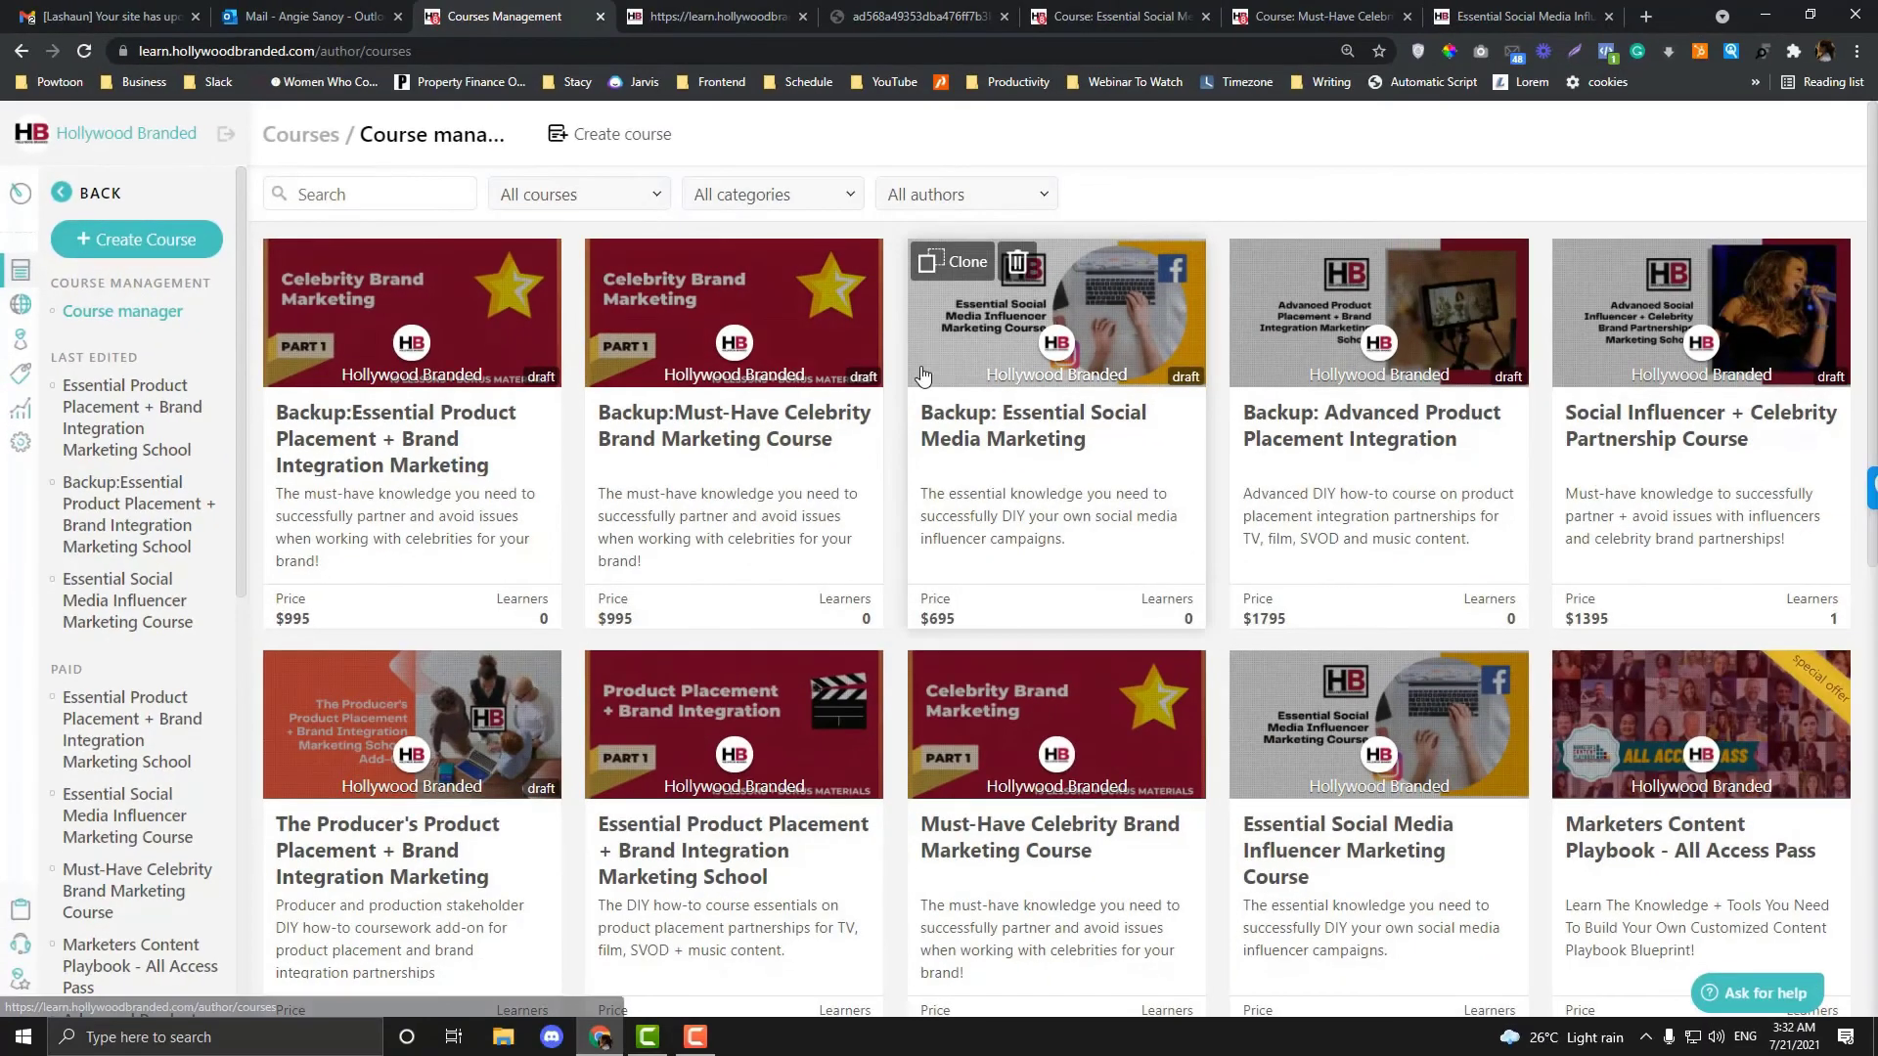
- Look through the course cards, filtering them by new courses and switching back to all courses
{"action": "scroll", "coordinate": [1772, 345], "scroll_direction": "down", "scroll_amount": 7}
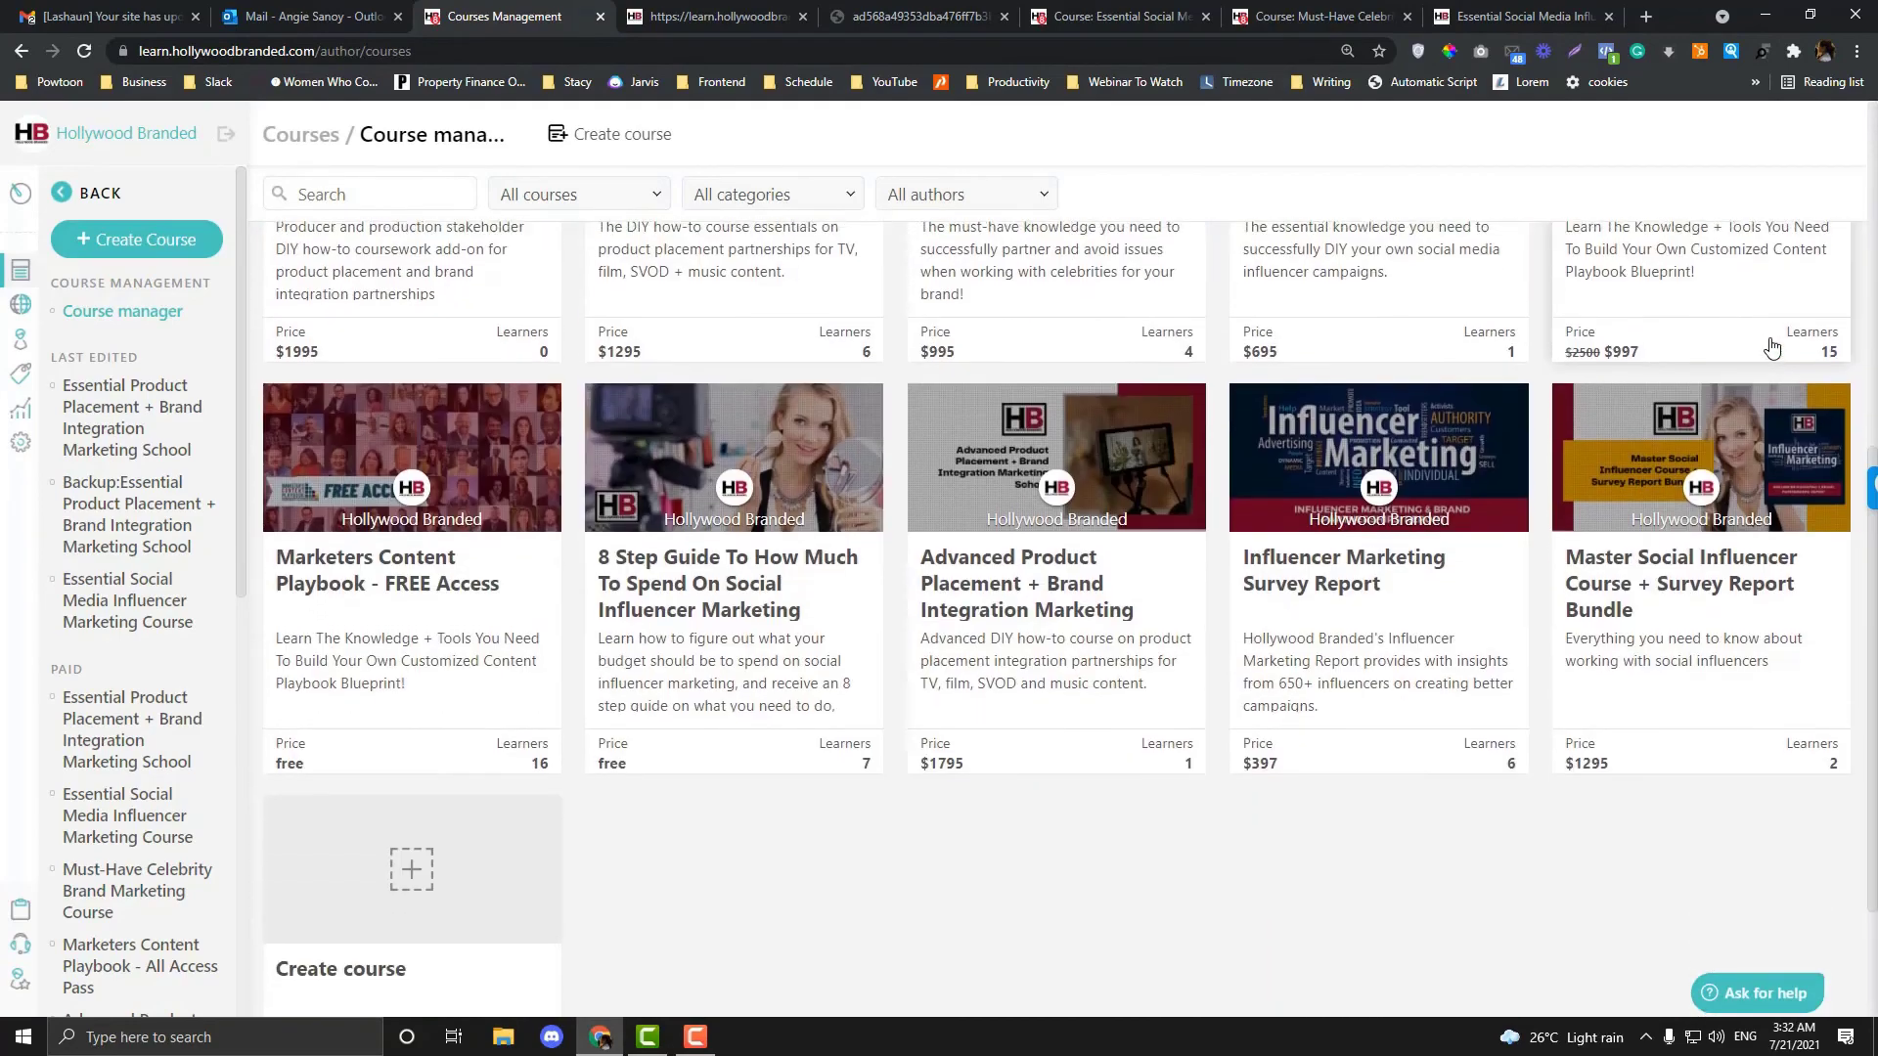
{"action": "scroll", "coordinate": [1773, 344], "scroll_direction": "up", "scroll_amount": 7}
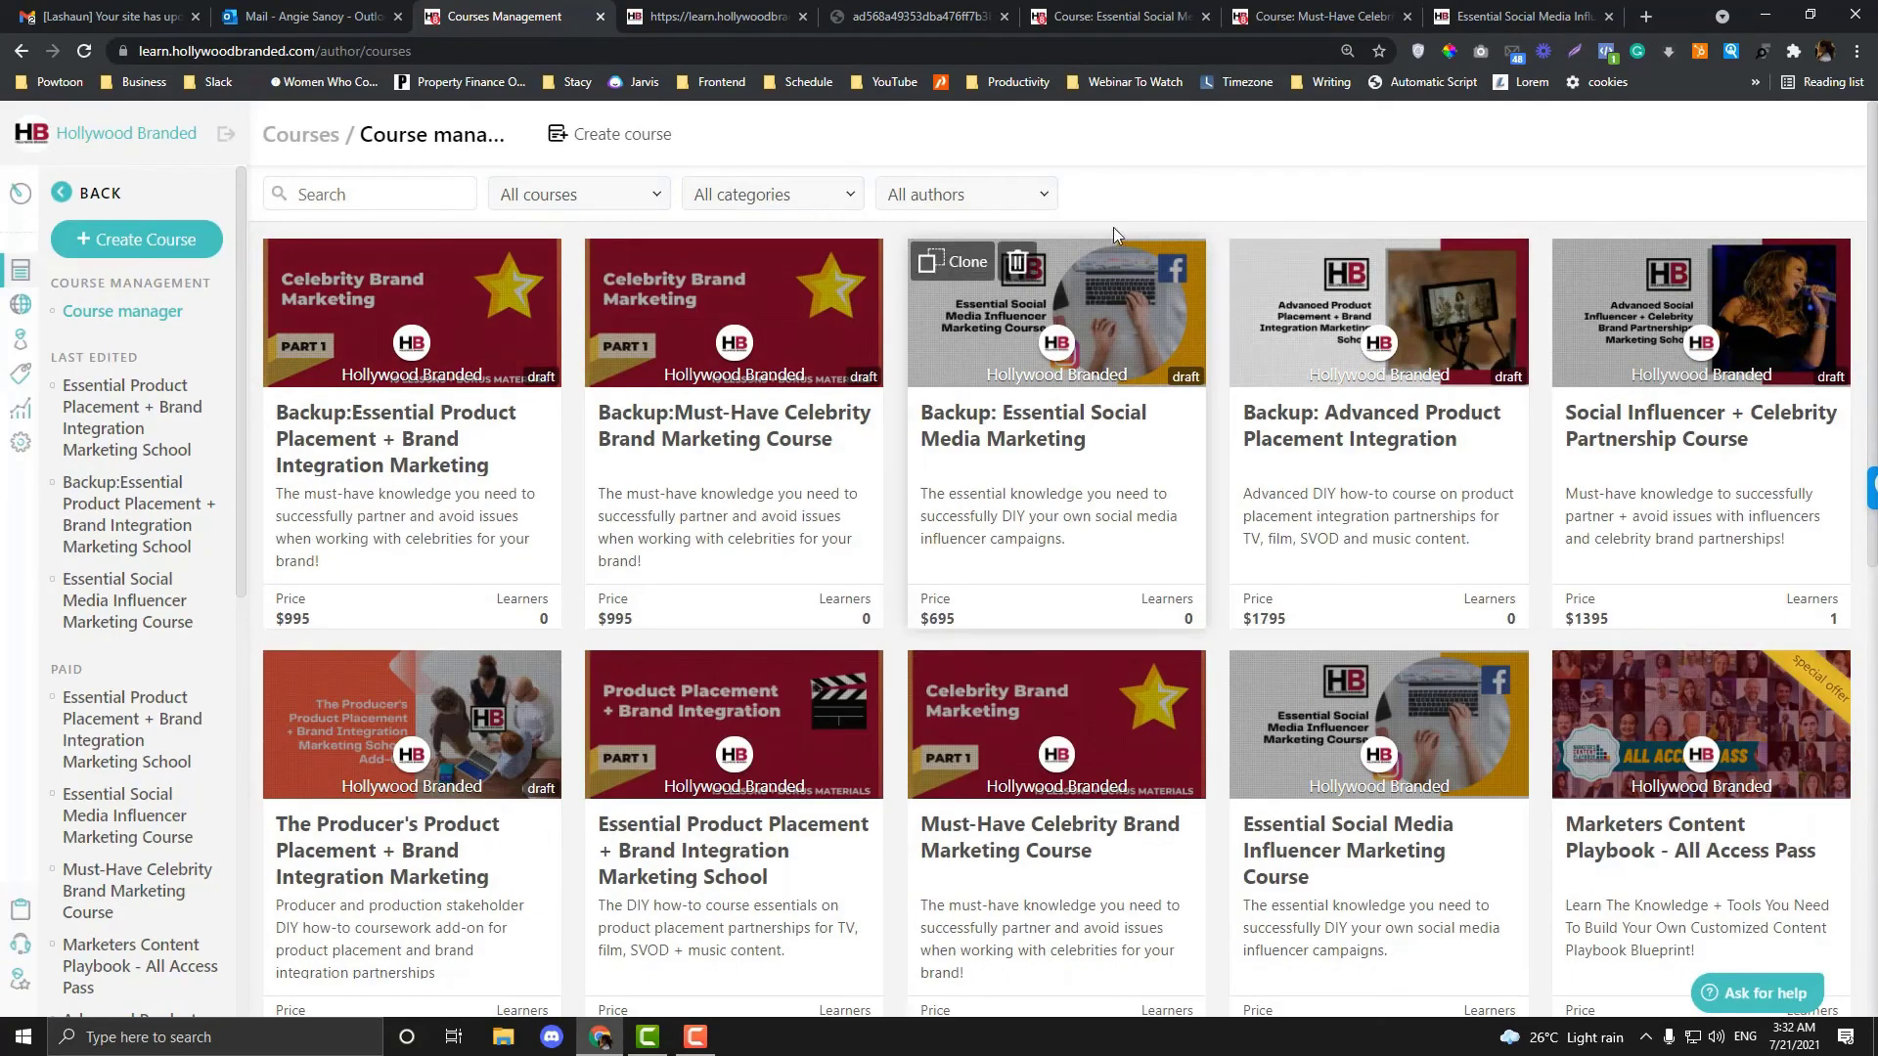
{"action": "left_click", "coordinate": [565, 200]}
{"action": "left_click", "coordinate": [564, 201]}
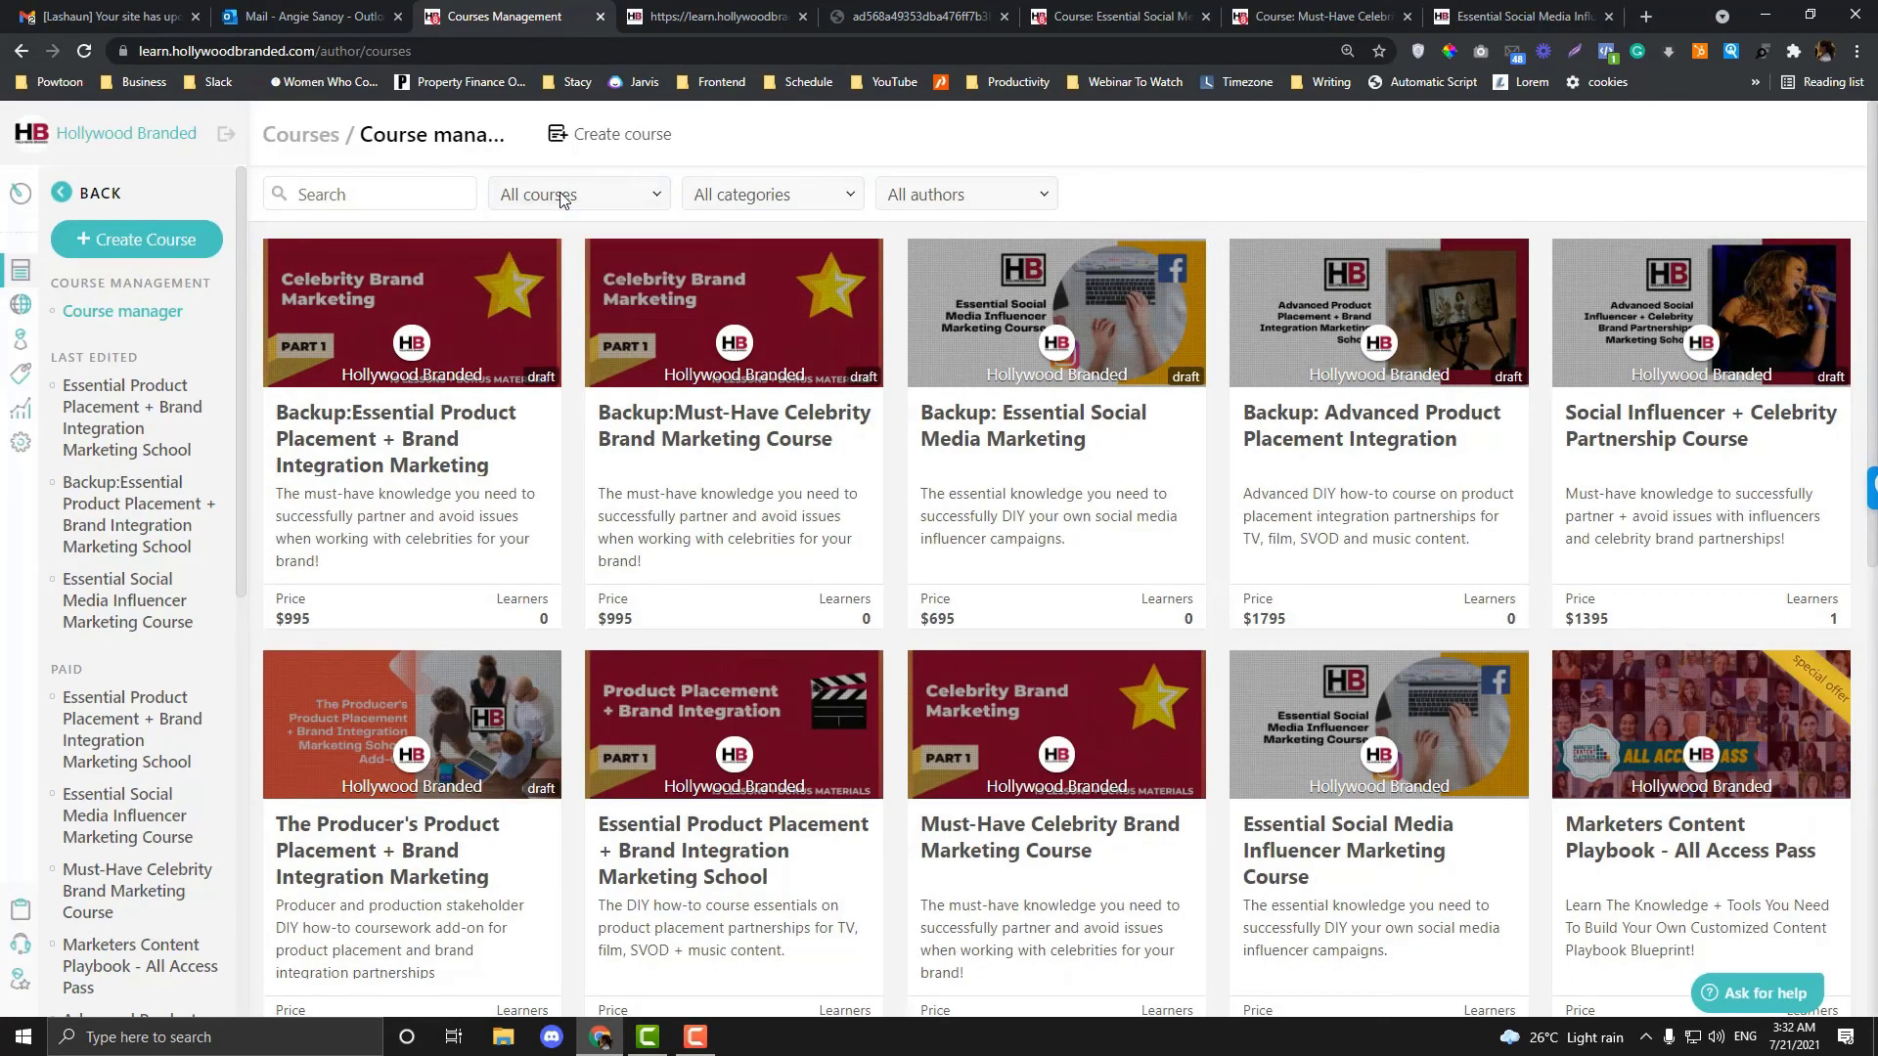
{"action": "left_click", "coordinate": [565, 200]}
{"action": "left_click", "coordinate": [571, 248]}
{"action": "left_click", "coordinate": [575, 202]}
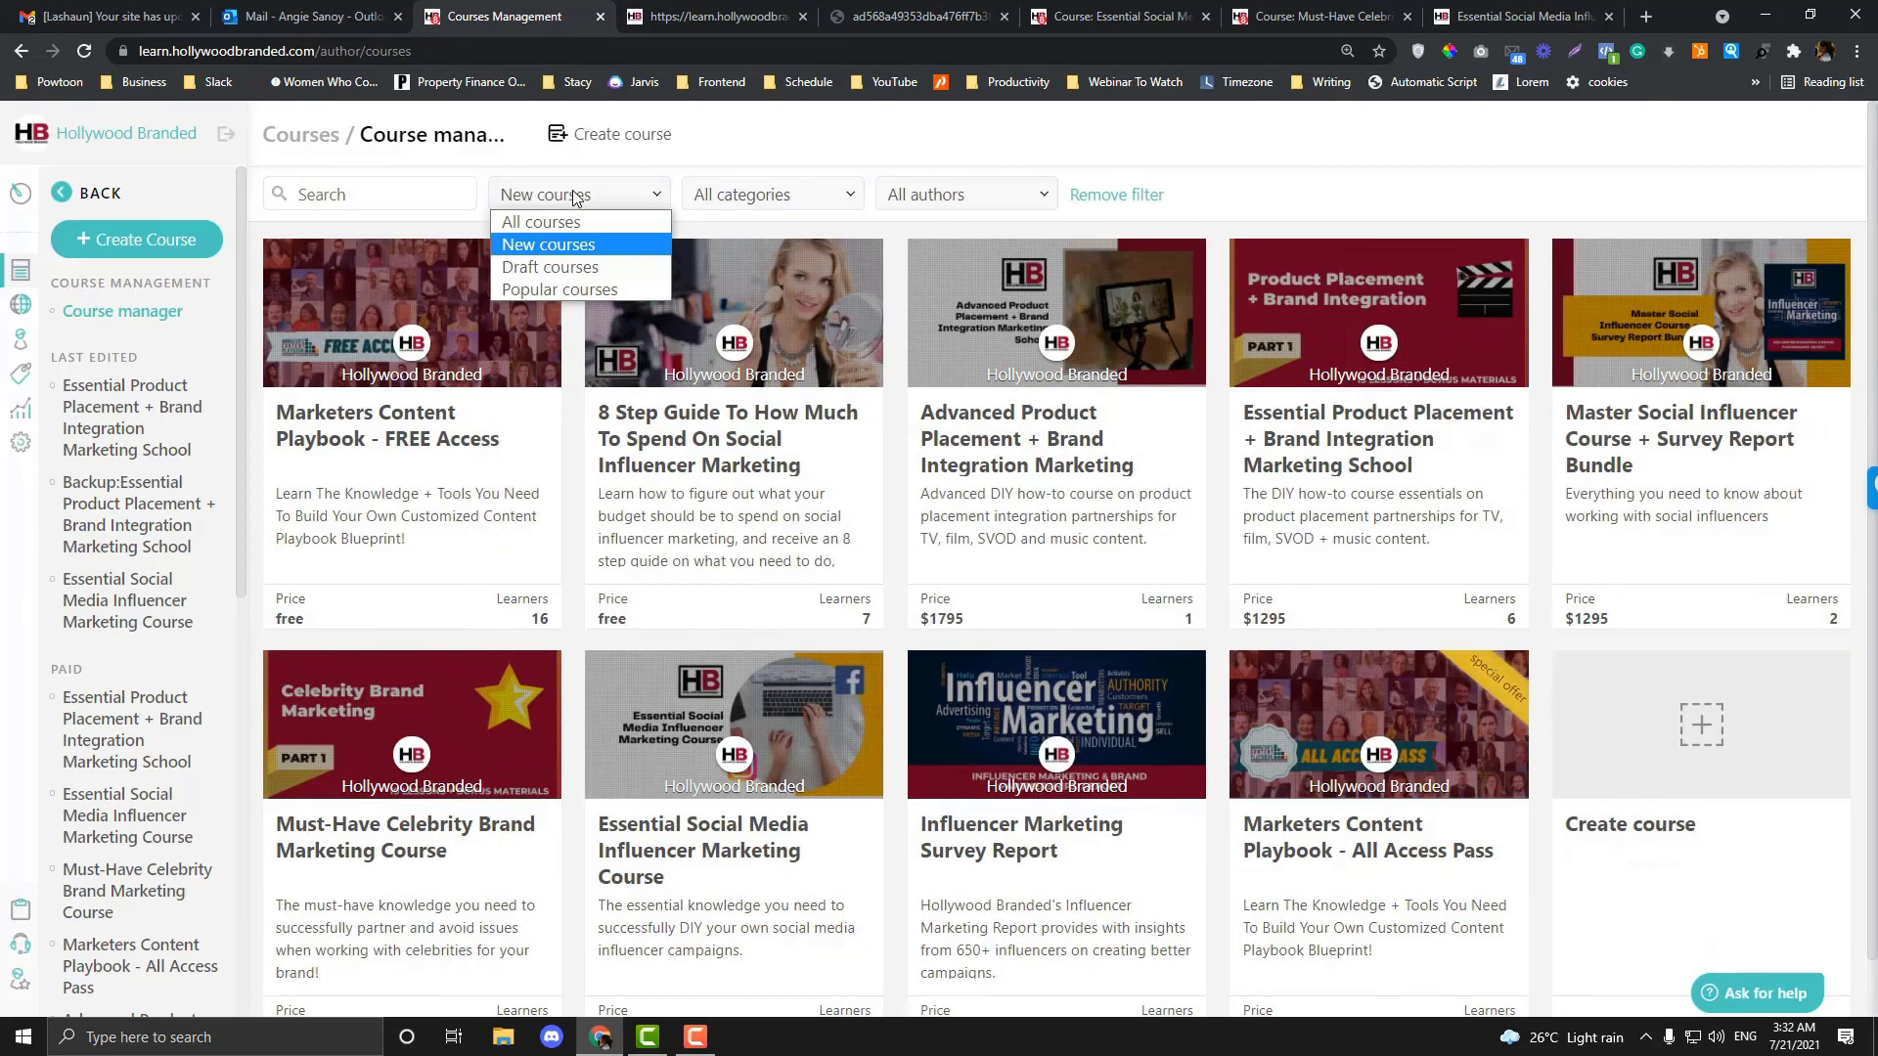
{"action": "left_click", "coordinate": [572, 224]}
- Filter the course list by the DIY Classes category
{"action": "left_click", "coordinate": [782, 200]}
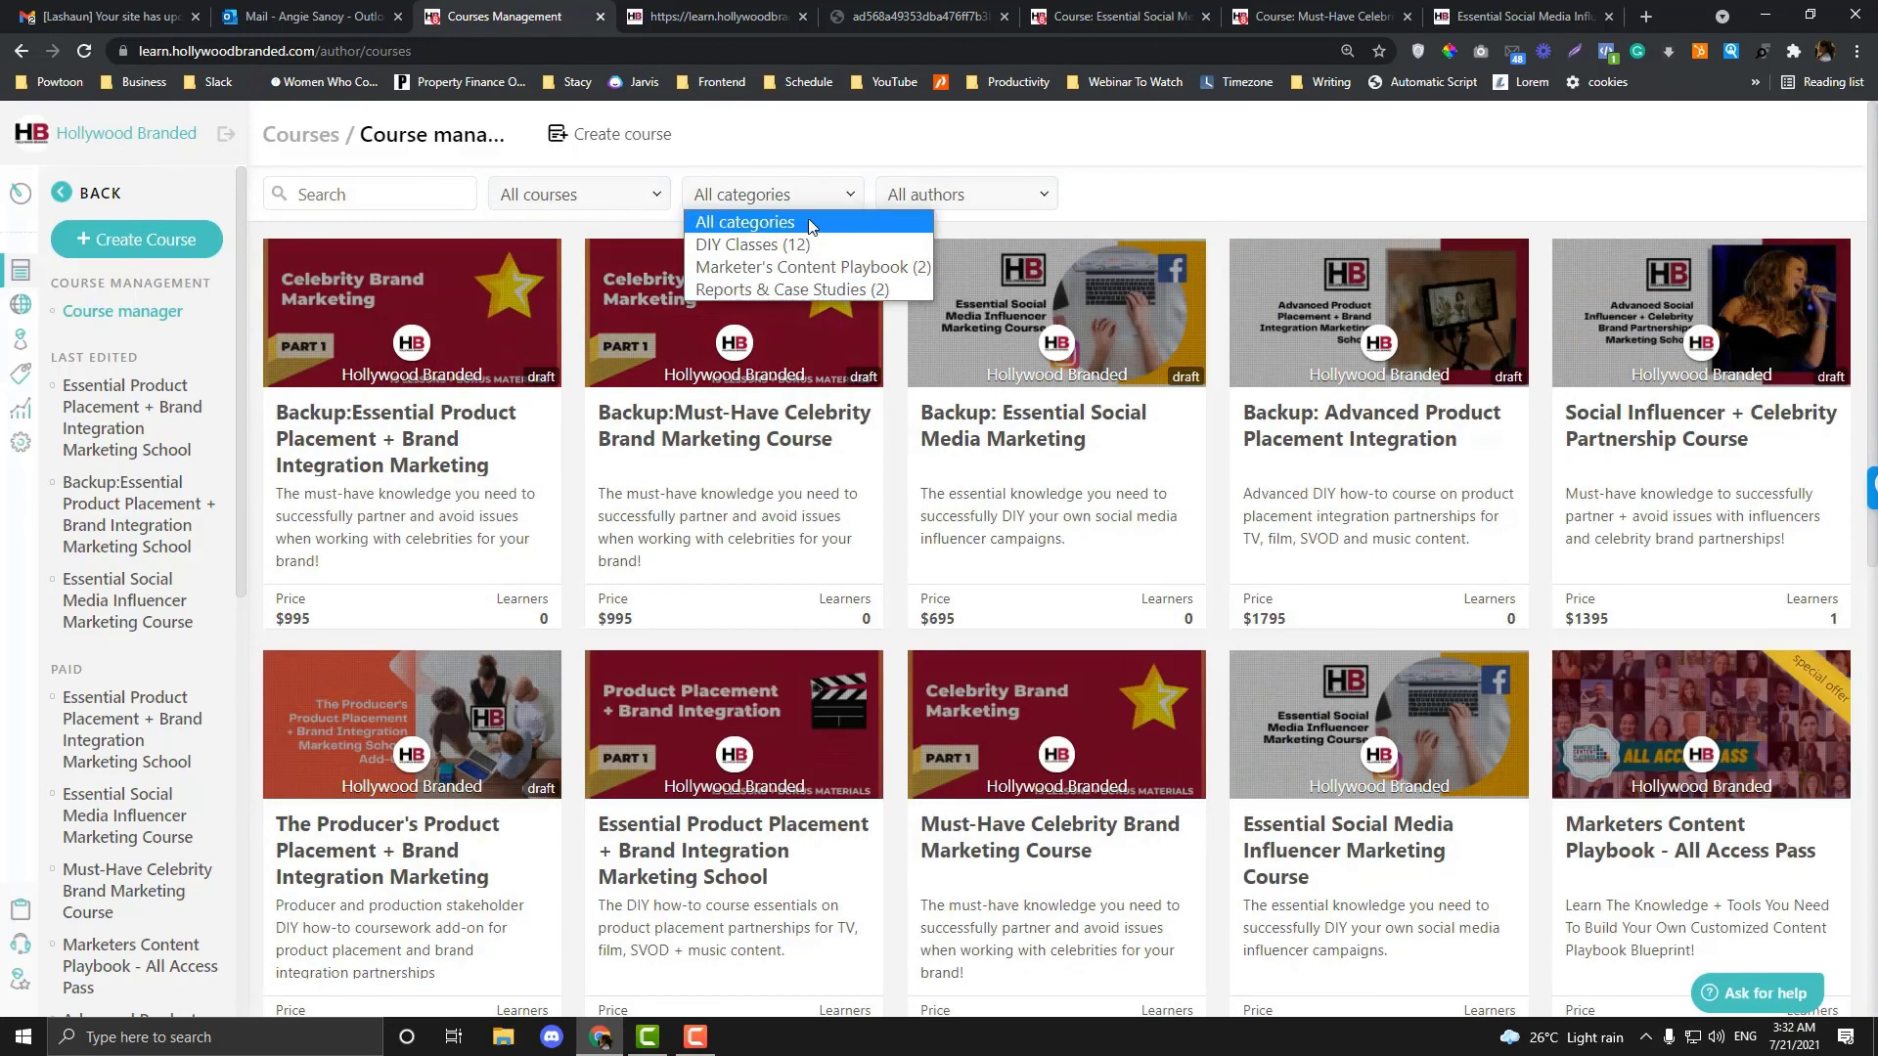
{"action": "left_click", "coordinate": [1024, 200]}
{"action": "left_click", "coordinate": [775, 194]}
{"action": "left_click", "coordinate": [774, 196]}
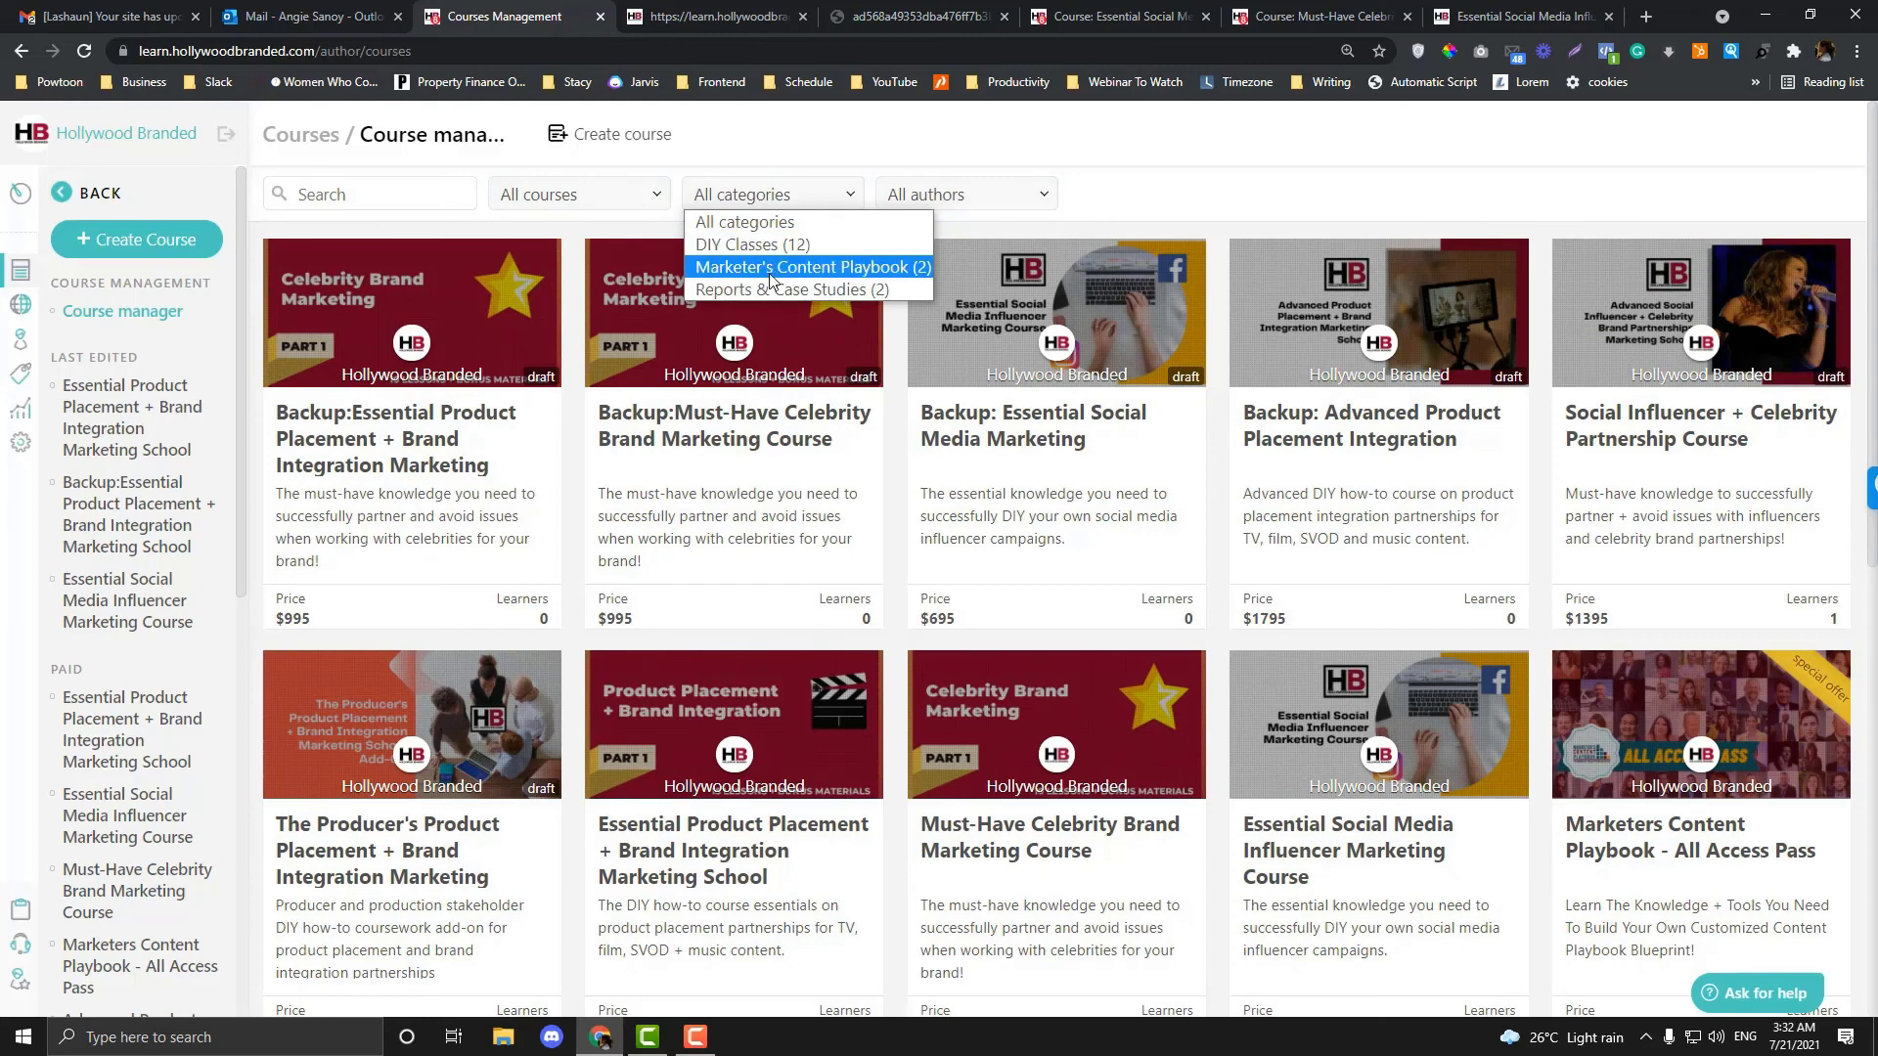
{"action": "key", "text": "Escape"}
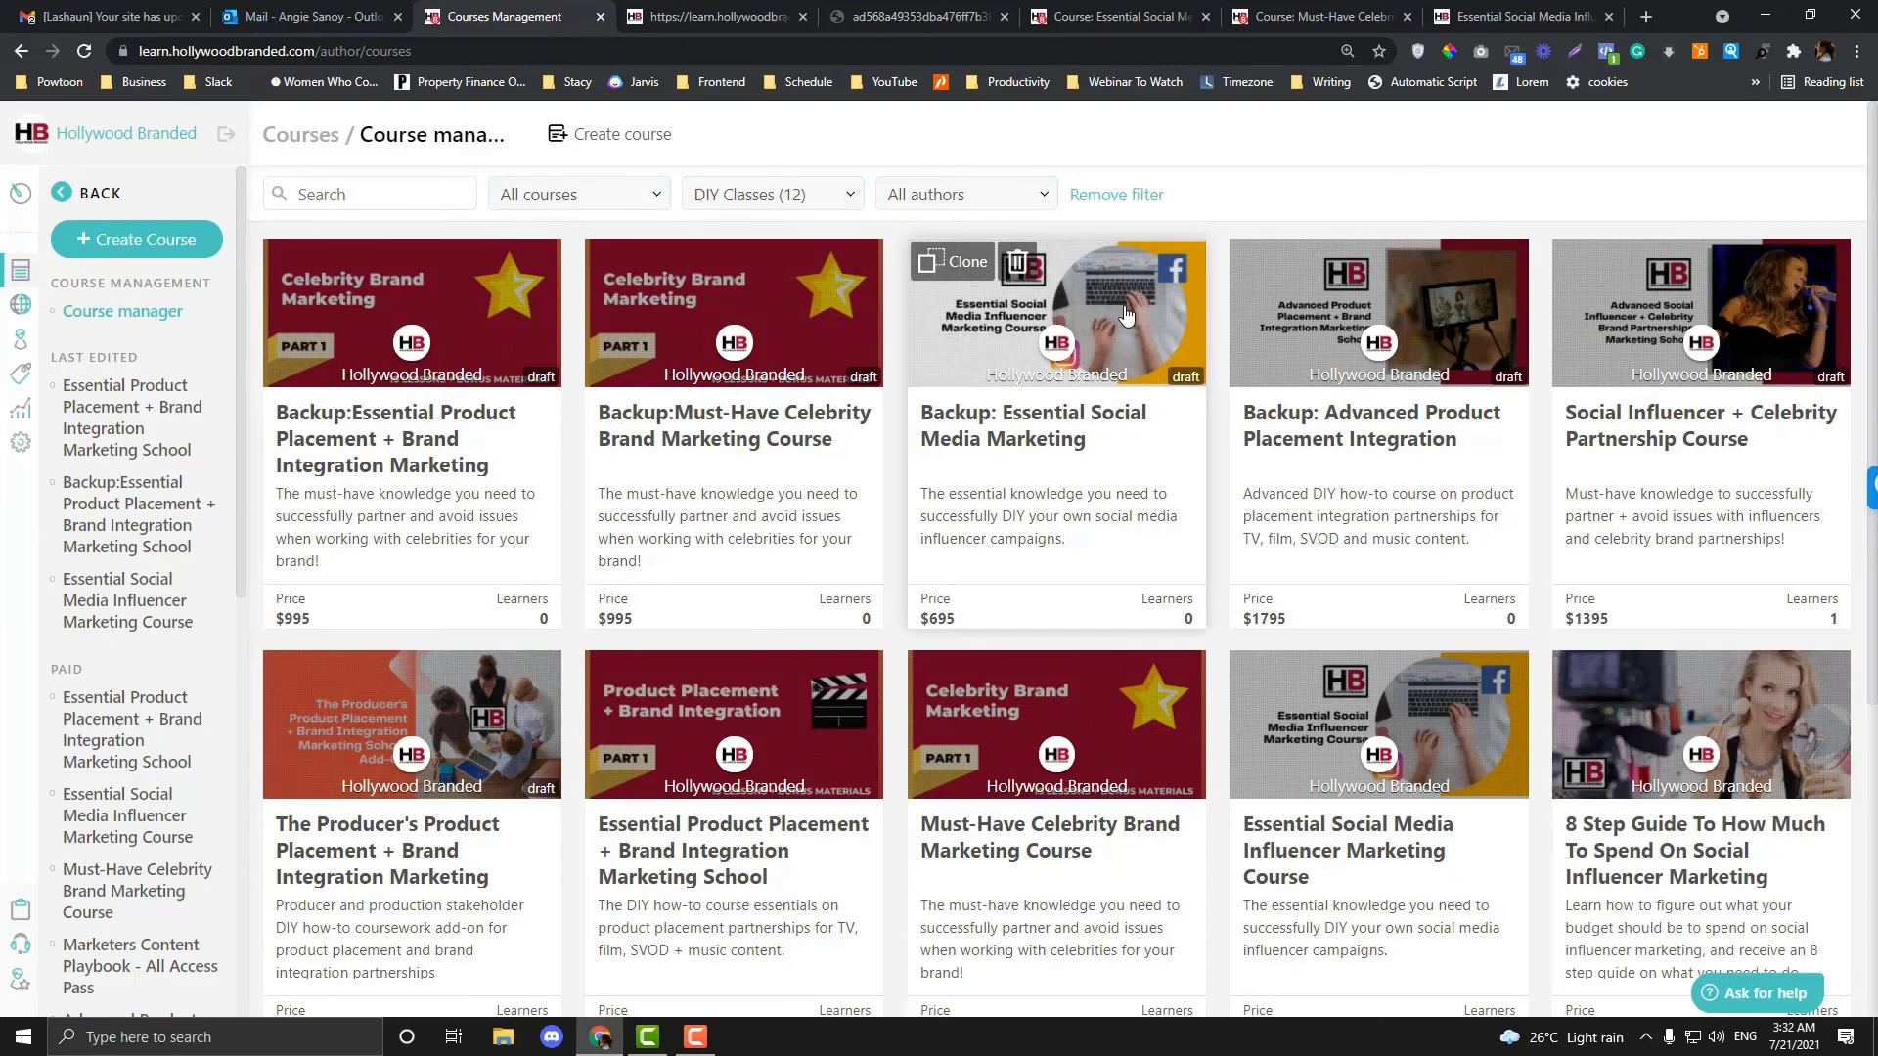
{"action": "left_click", "coordinate": [970, 196]}
{"action": "left_click", "coordinate": [970, 196]}
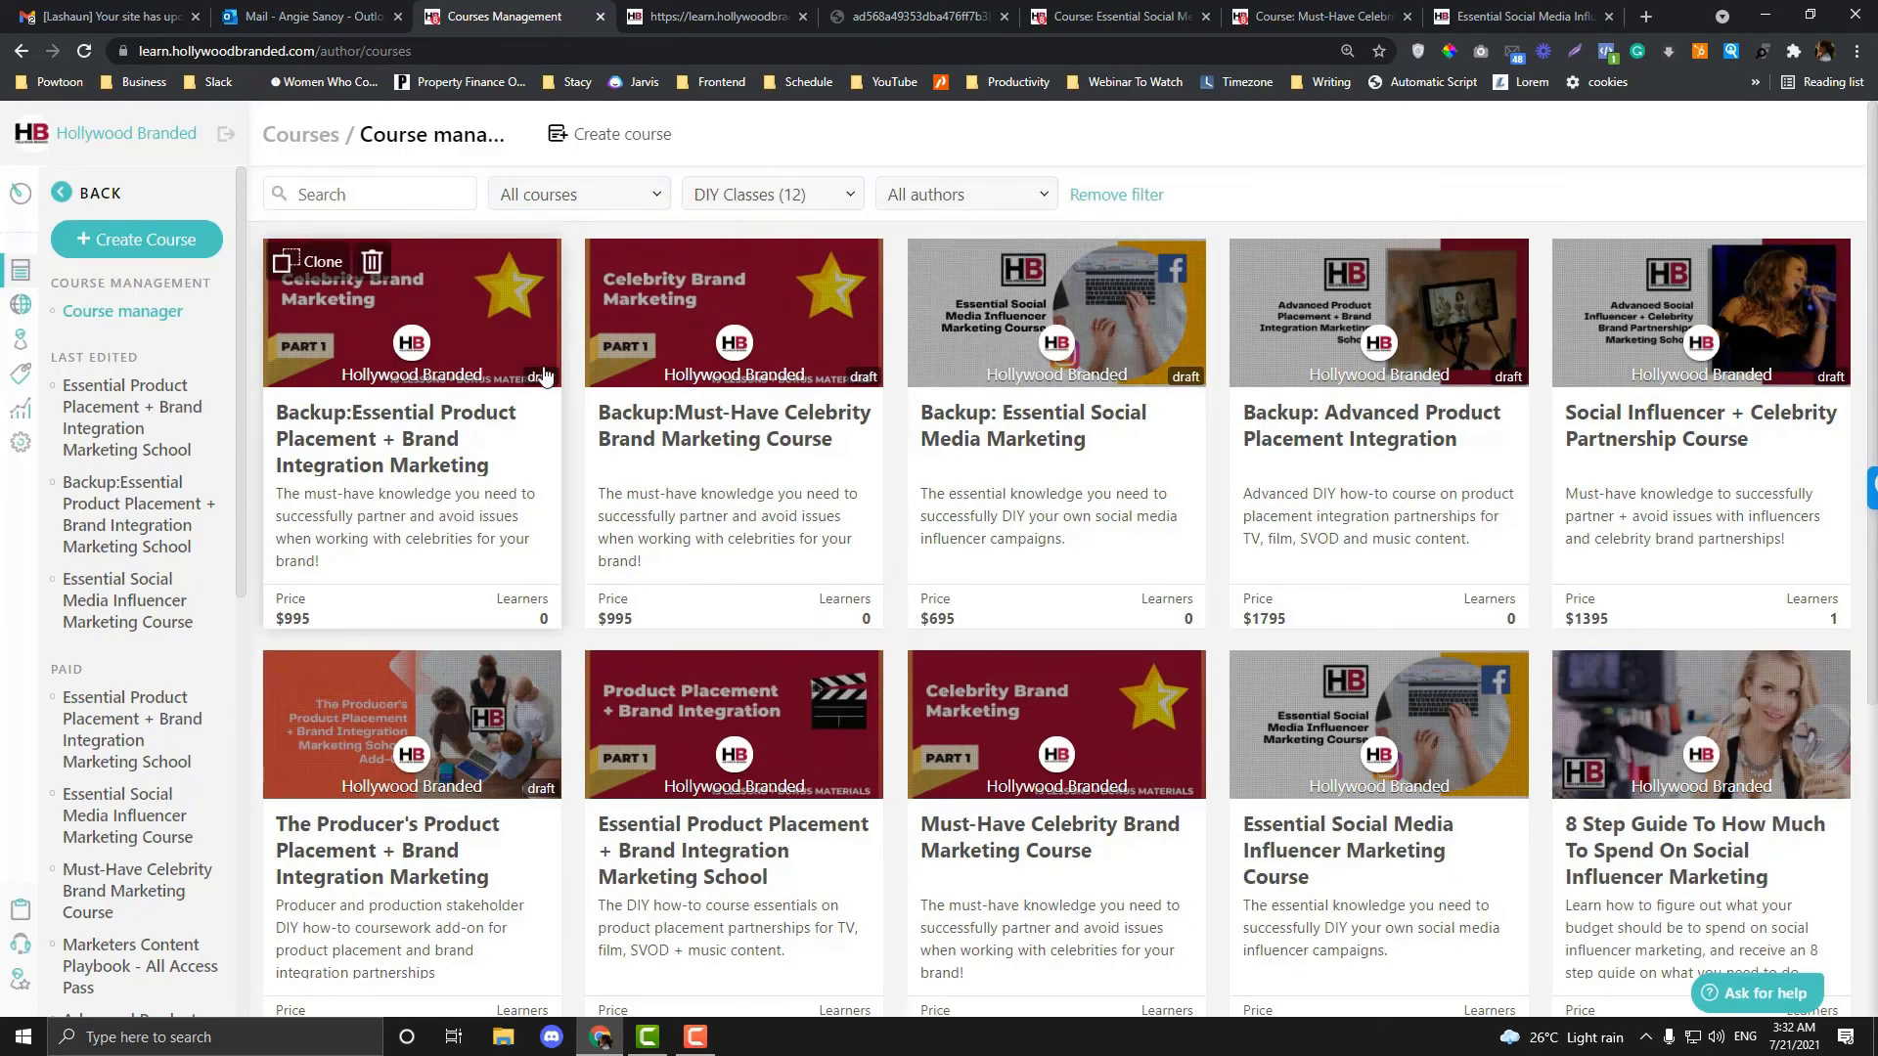
- Open the clone form for the Master Social Influencer Course + Survey Report Bundle and close it without cloning
{"action": "scroll", "coordinate": [547, 480], "scroll_direction": "down", "scroll_amount": 3}
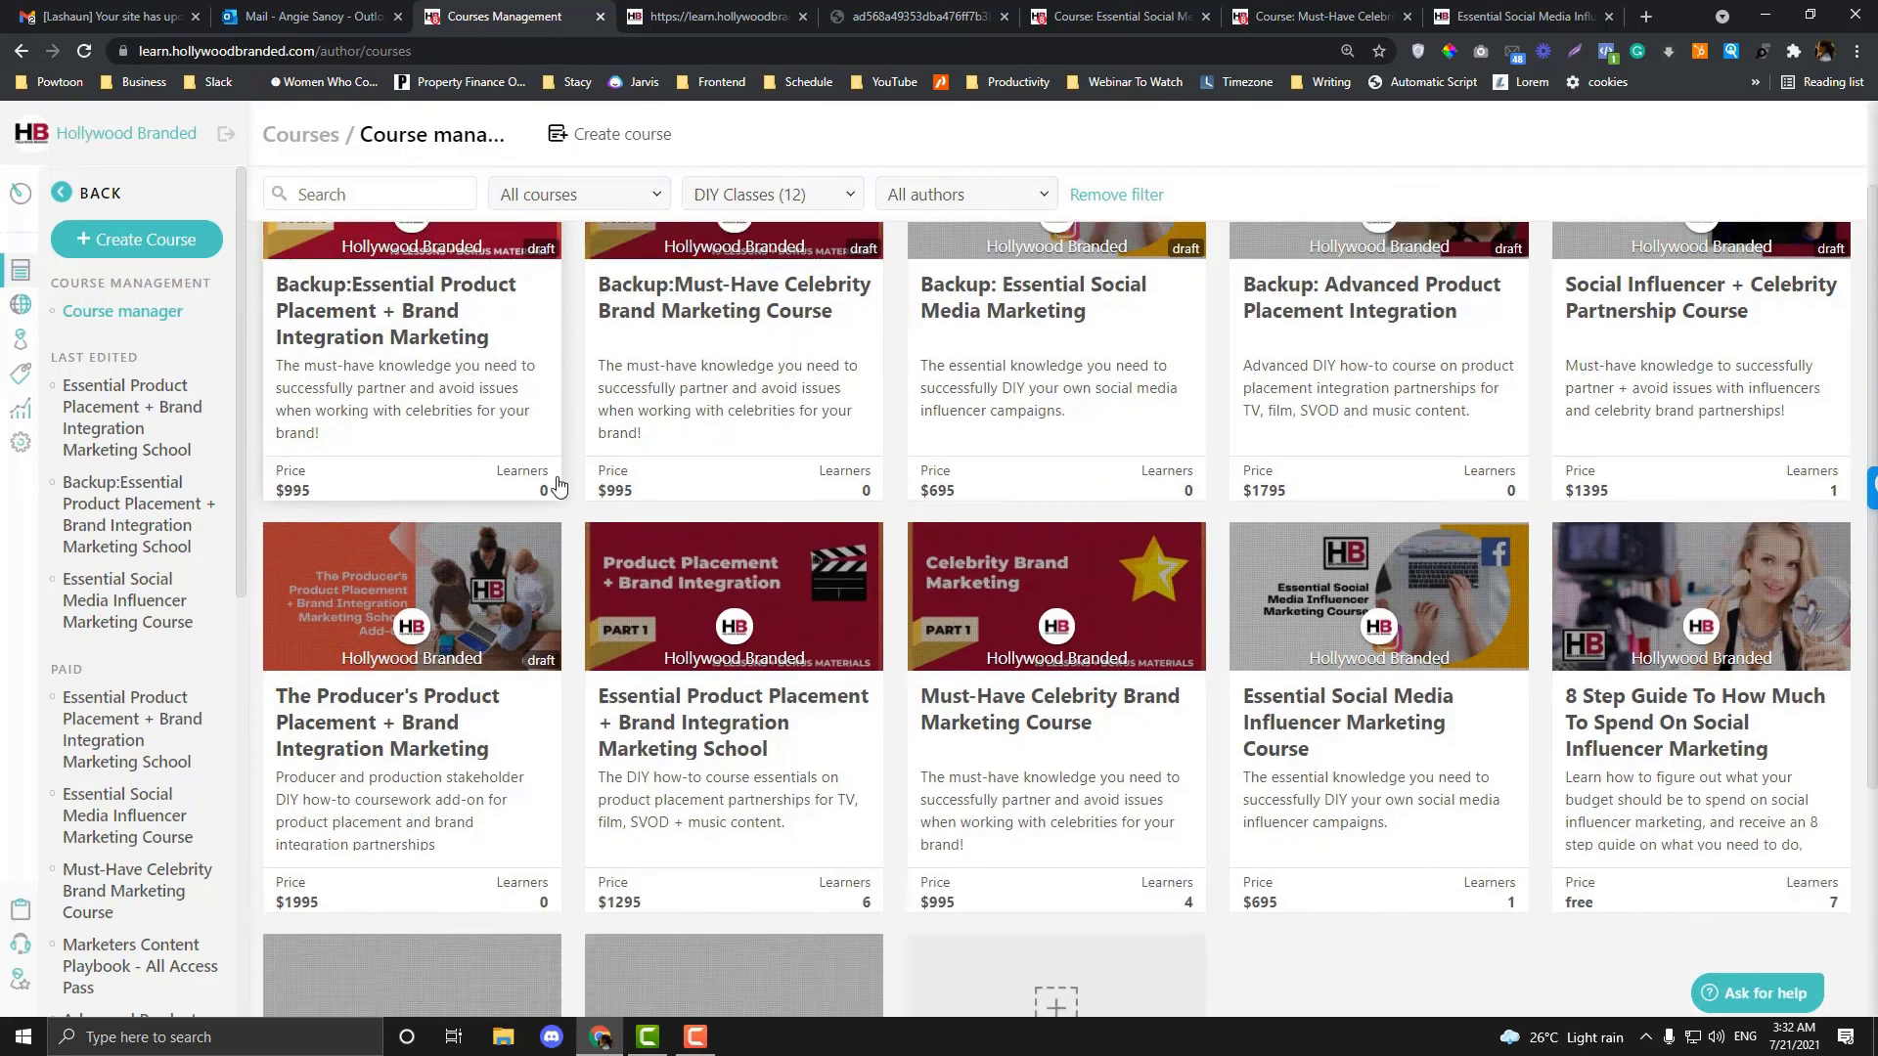
{"action": "scroll", "coordinate": [558, 484], "scroll_direction": "down", "scroll_amount": 1}
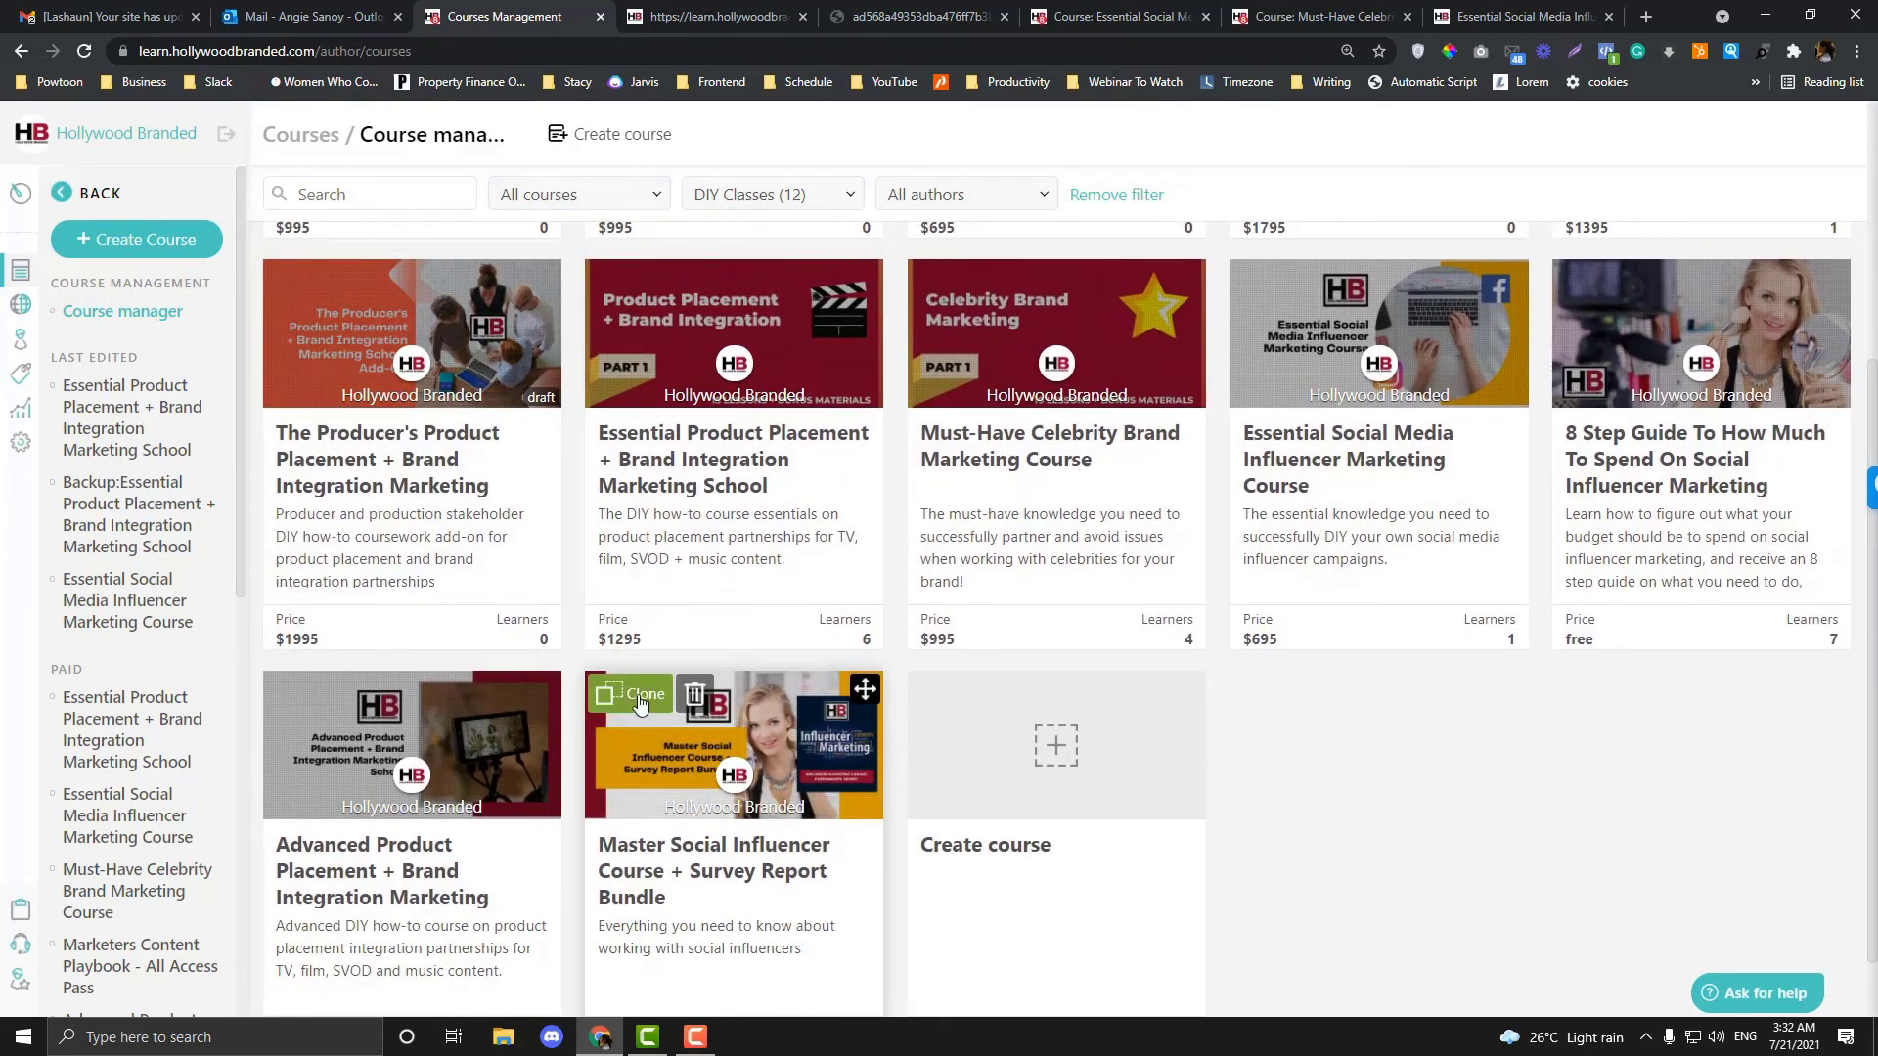
{"action": "left_click", "coordinate": [624, 695]}
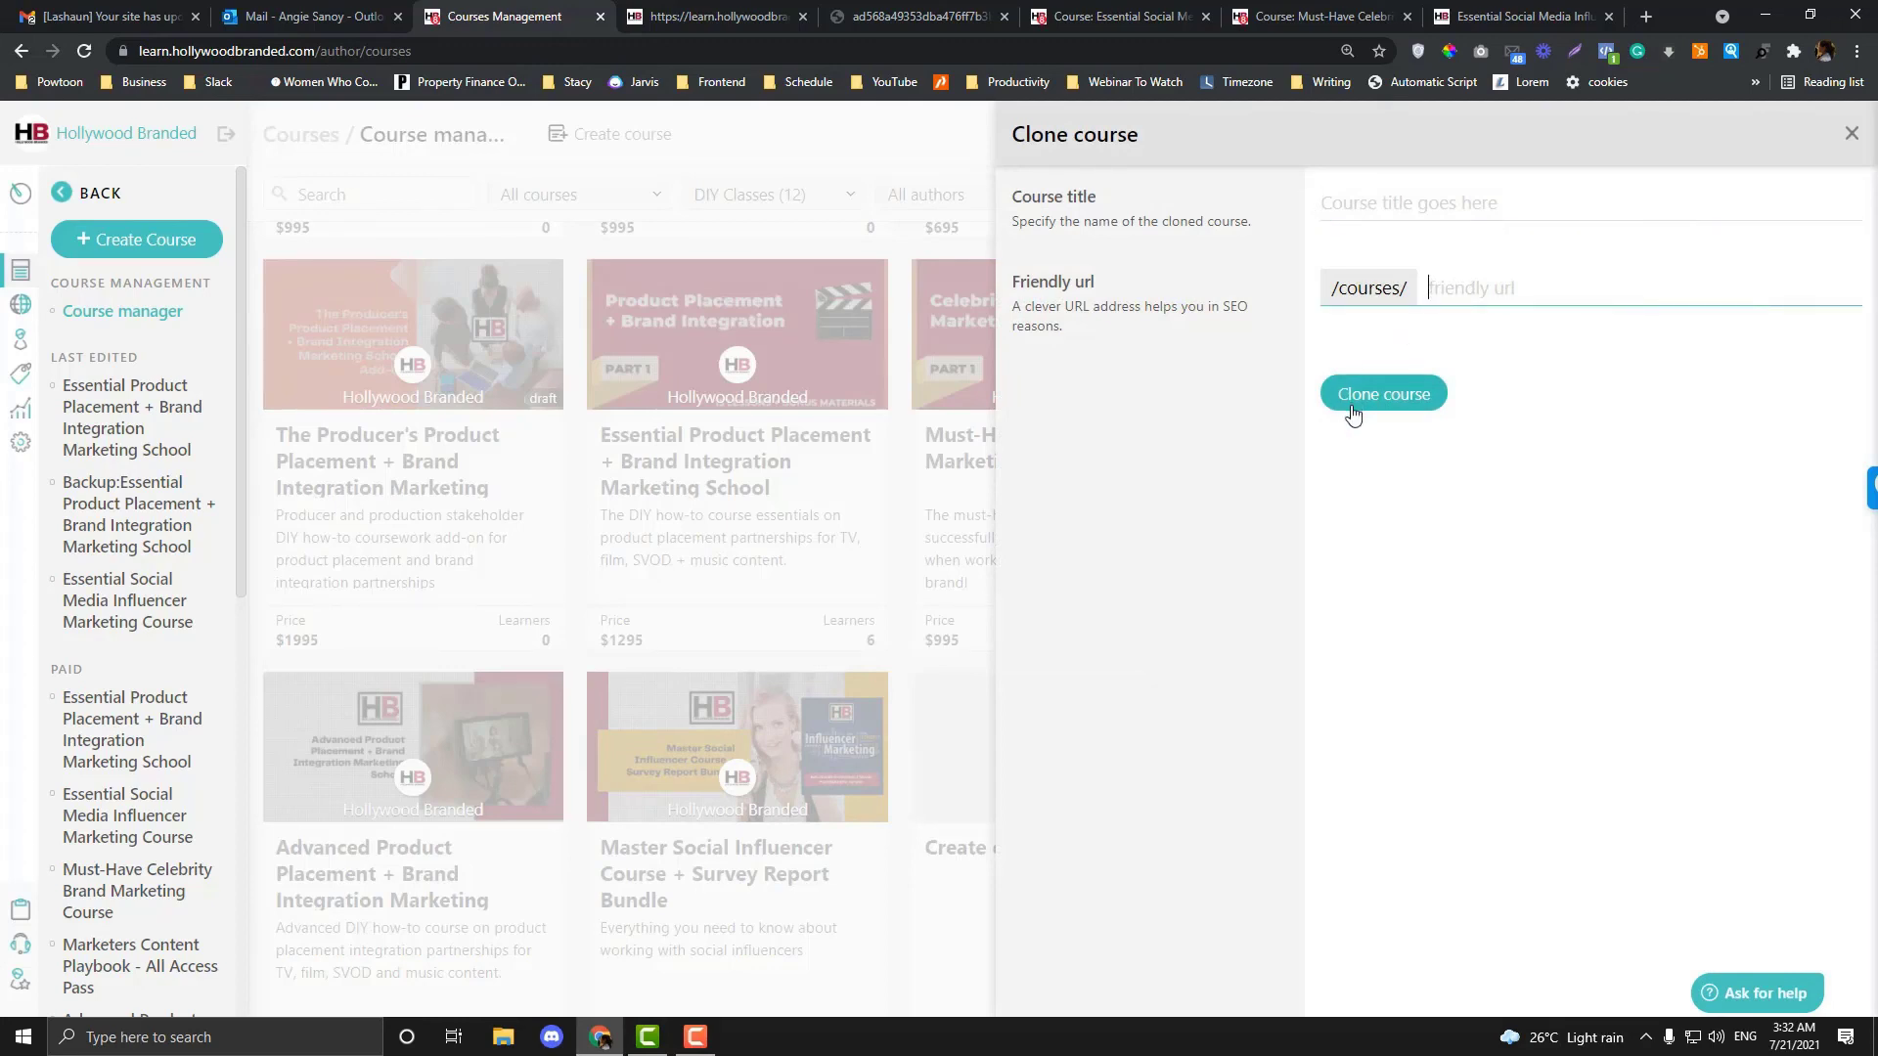
{"action": "left_click", "coordinate": [1850, 134]}
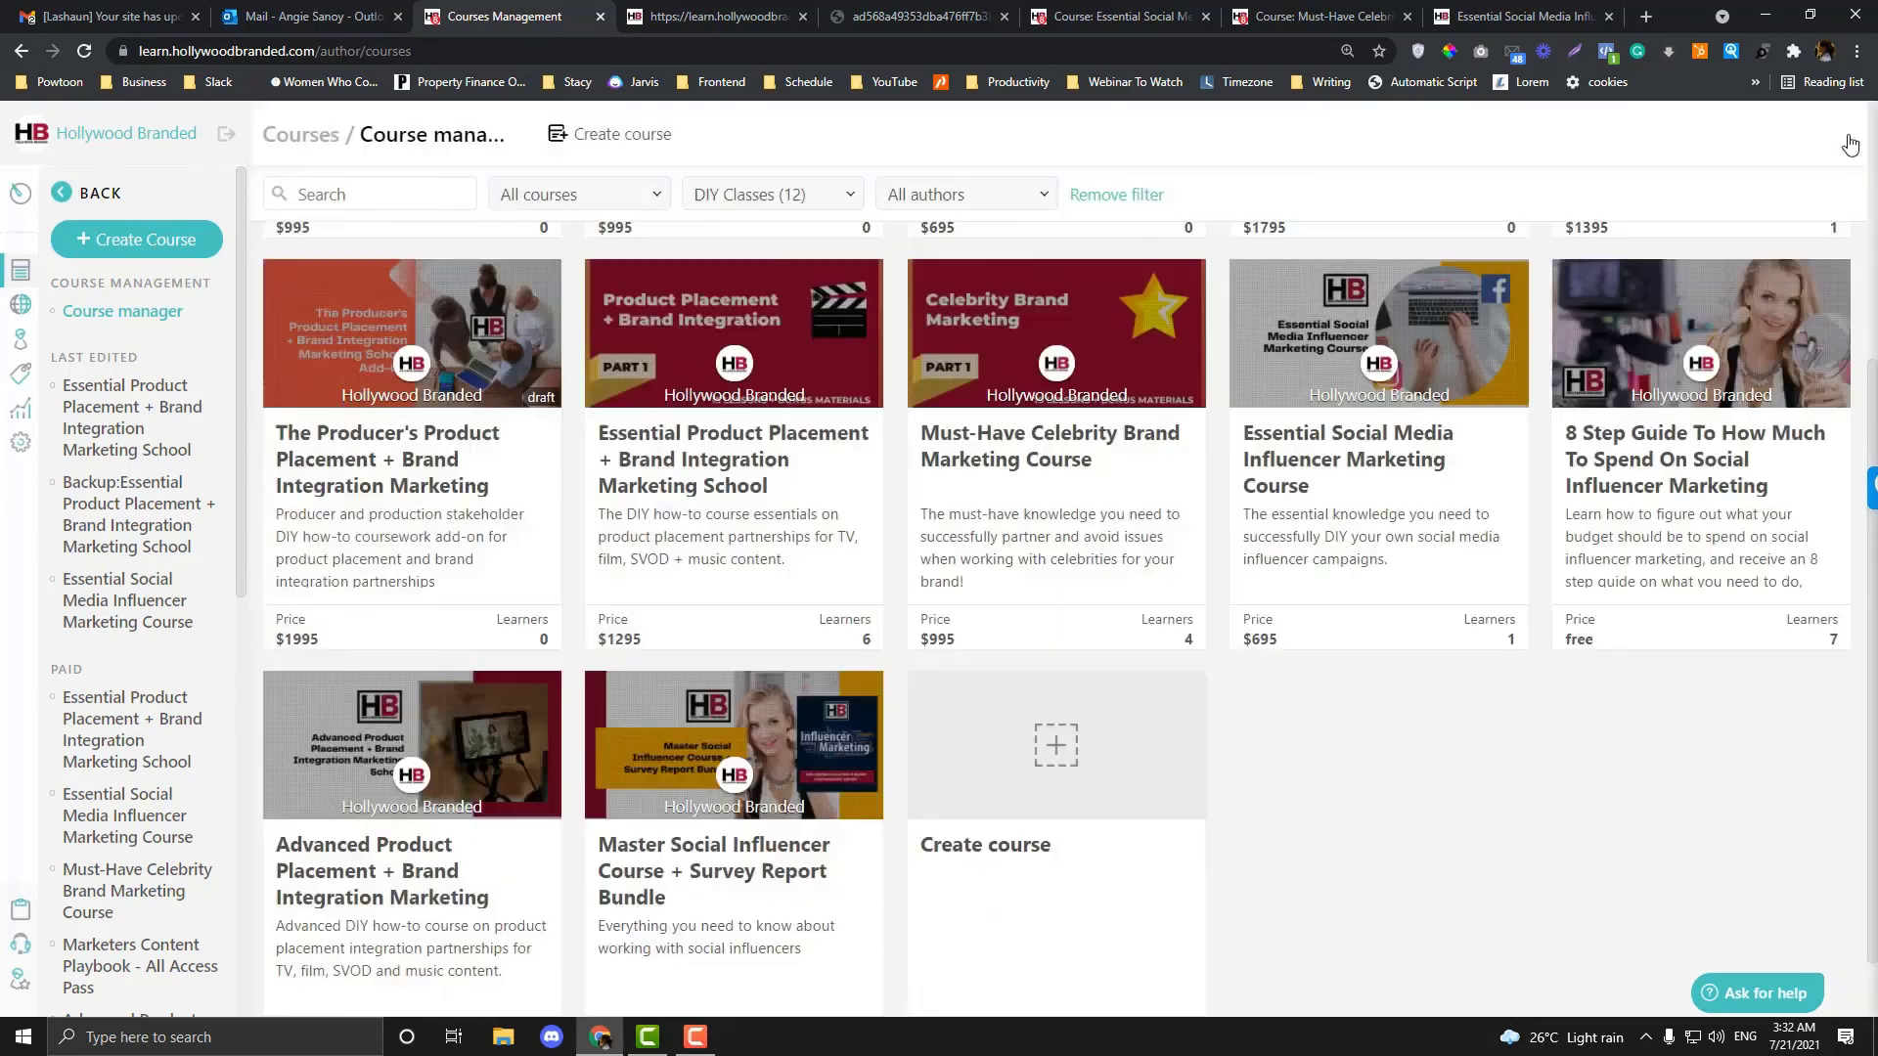